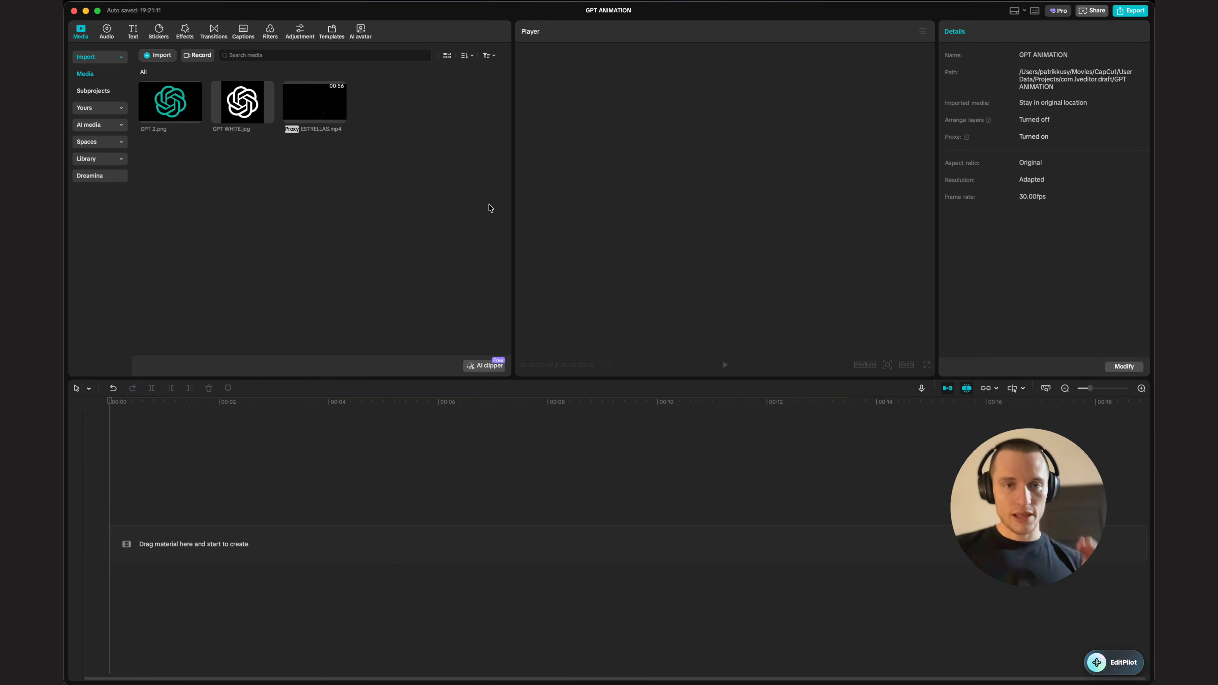
# Step: Add a default text clip and extend it to about 10 seconds on the timeline
pyautogui.click(139, 37)
pyautogui.click(176, 84)
pyautogui.moveTo(503, 514); pyautogui.dragTo(1012, 515)
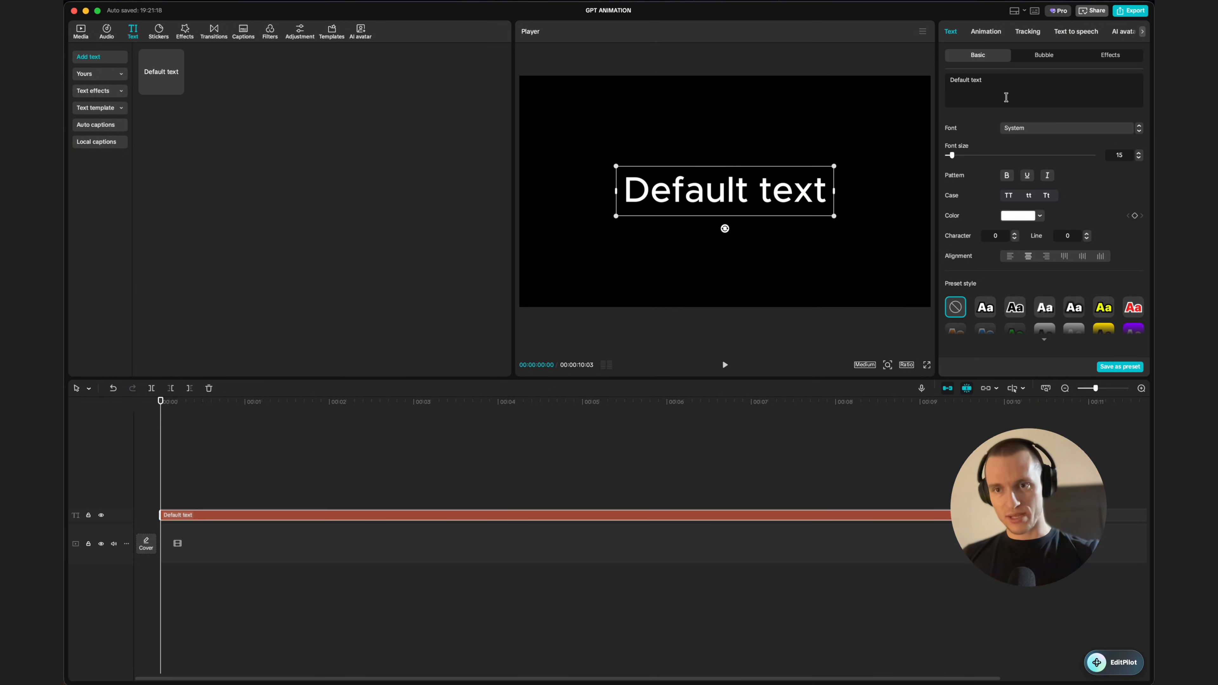
# Step: Delete the default text and set the font size to 300
pyautogui.tripleClick(1004, 93)
pyautogui.press('BackSpace')
pyautogui.moveTo(952, 155)
pyautogui.mouseDown()
pyautogui.moveTo(1010, 152)
pyautogui.moveTo(971, 152)
pyautogui.mouseUp()
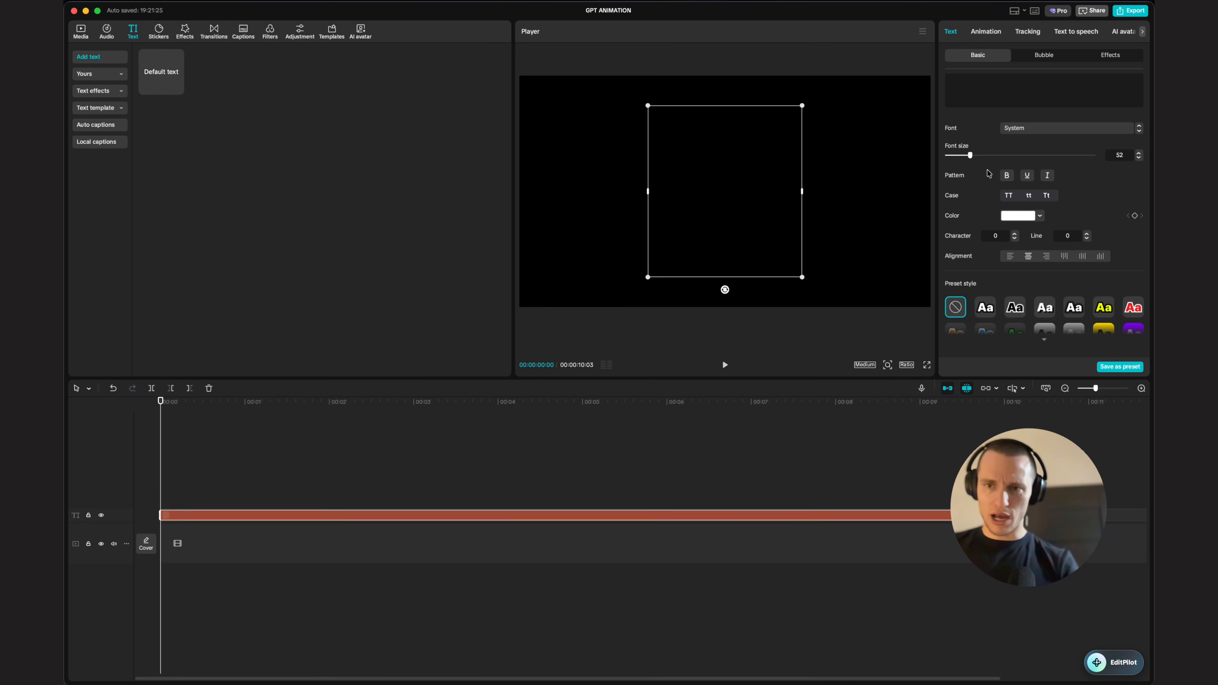
pyautogui.moveTo(971, 155); pyautogui.dragTo(1007, 158)
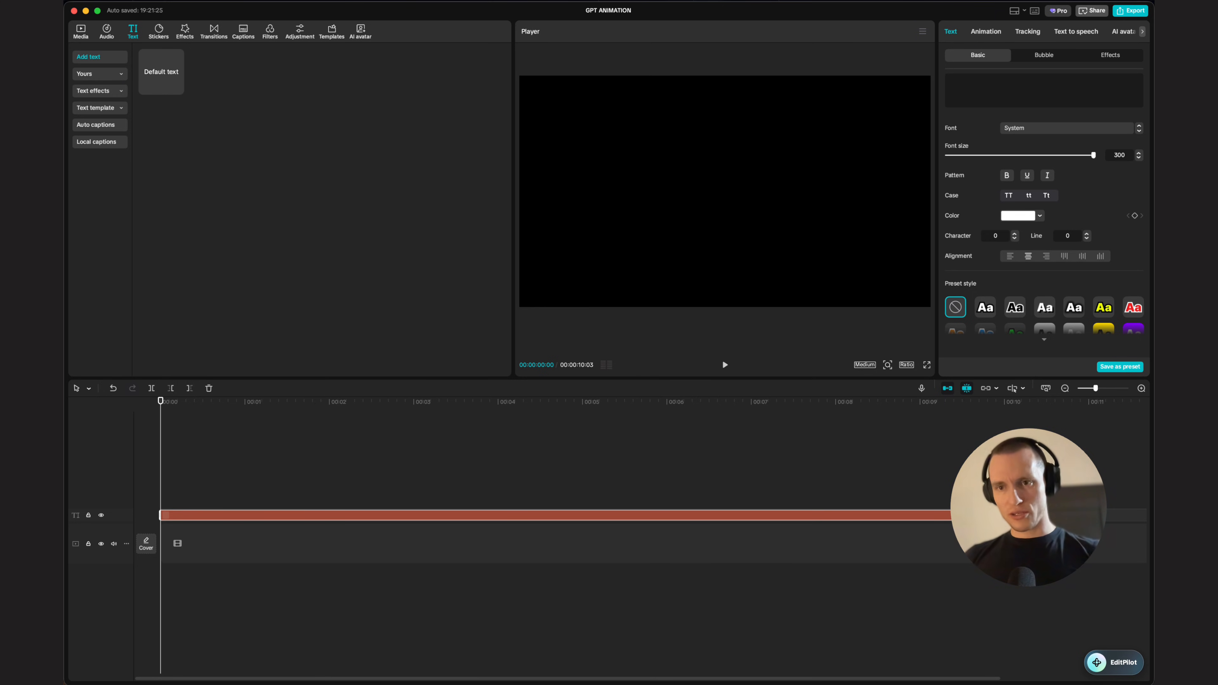
# Step: Enable the text background and turn the text clip into a compound clip
pyautogui.scroll(-5, 968, 163)
pyautogui.click(948, 256)
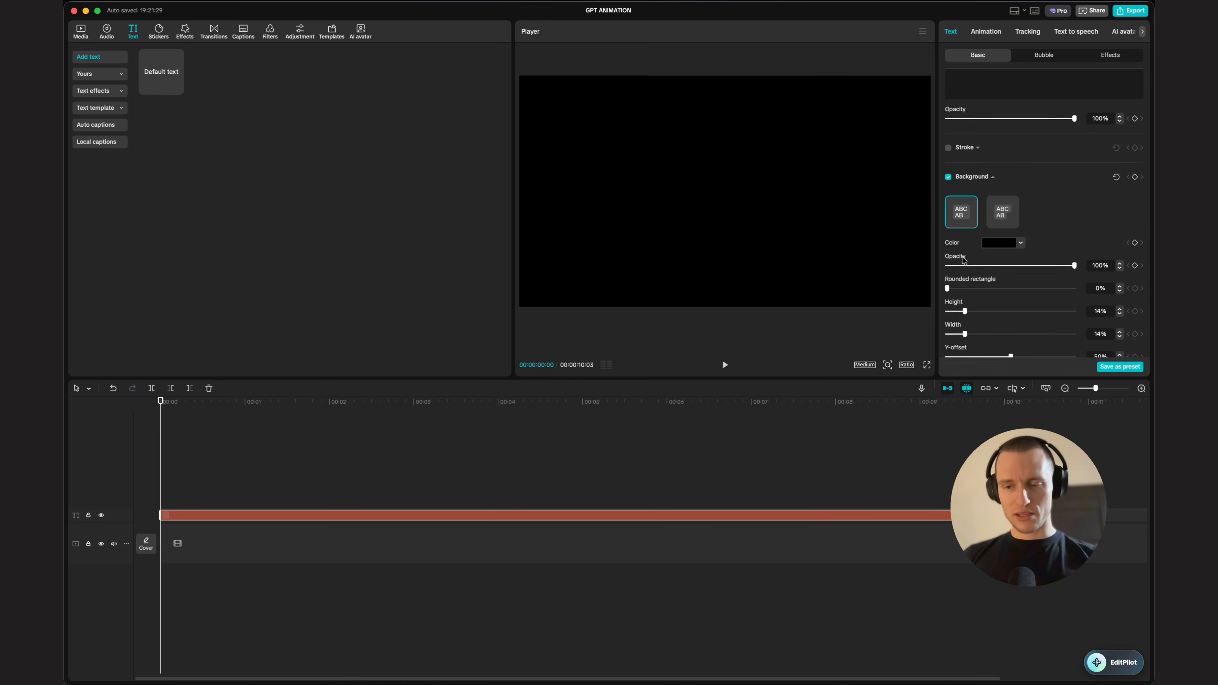
pyautogui.scroll(-2, 993, 240)
pyautogui.click(516, 476)
pyautogui.click(383, 517)
pyautogui.hotkey('alt', 'g')
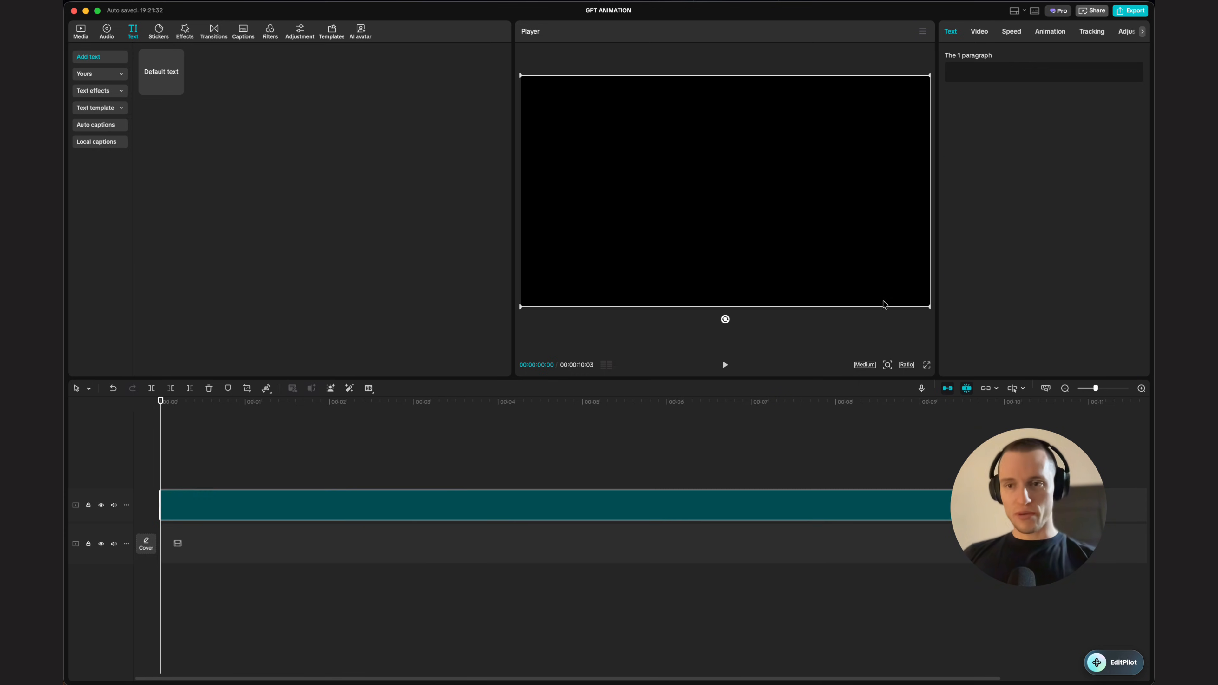
# Step: Duplicate the compound clip onto a new track and open the copy for editing
pyautogui.keyDown('alt'); pyautogui.moveTo(268, 496); pyautogui.dragTo(254, 470); pyautogui.keyUp('alt')
pyautogui.doubleClick(317, 472)
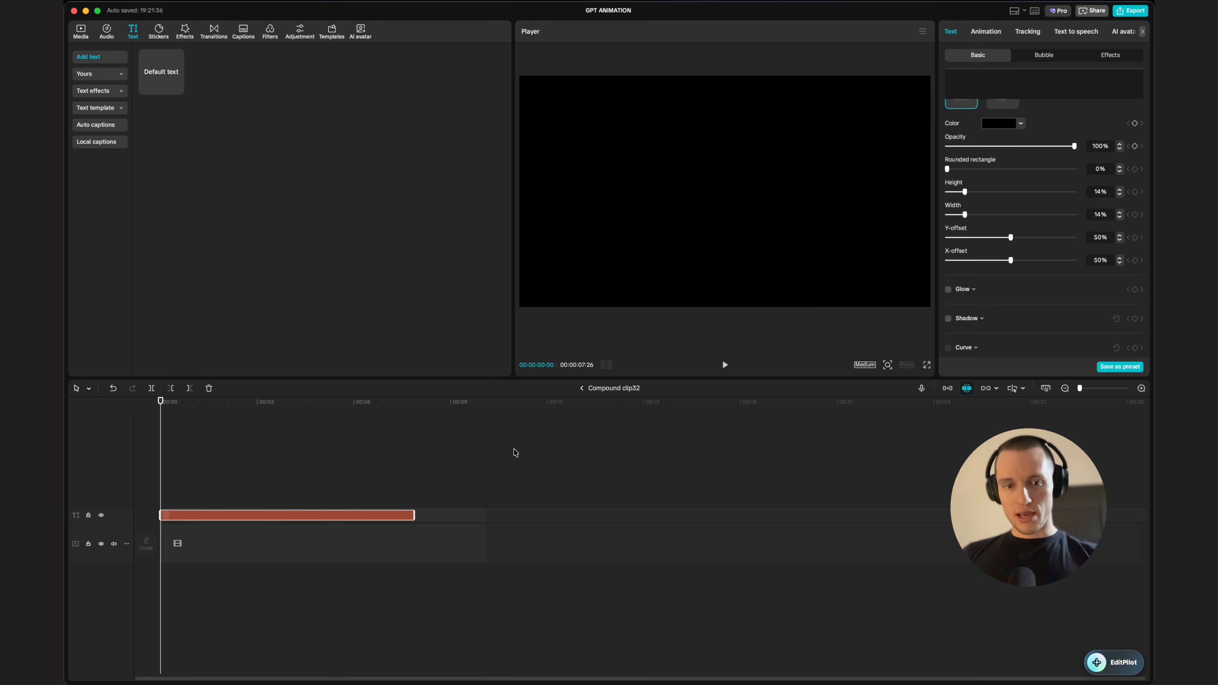
pyautogui.press('super+z')
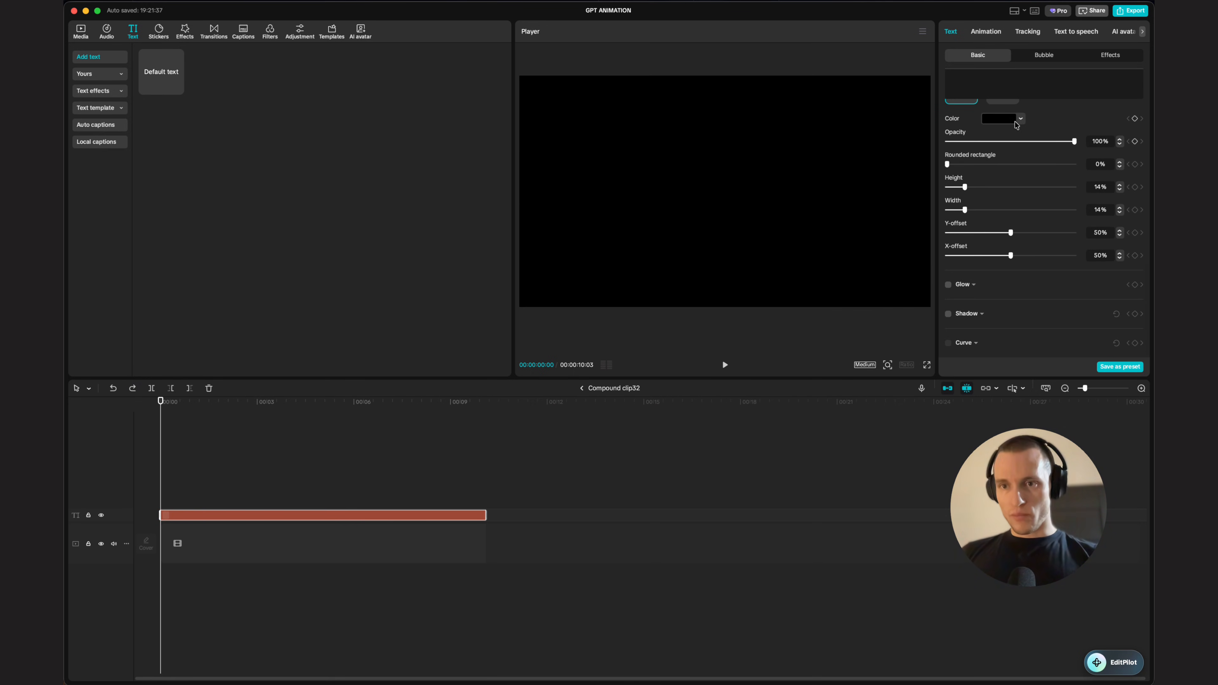
# Step: Set the text background color to dark green 074333
pyautogui.click(1017, 122)
pyautogui.click(1013, 208)
pyautogui.moveTo(1012, 208); pyautogui.dragTo(1025, 209)
pyautogui.moveTo(1069, 197); pyautogui.dragTo(1064, 181)
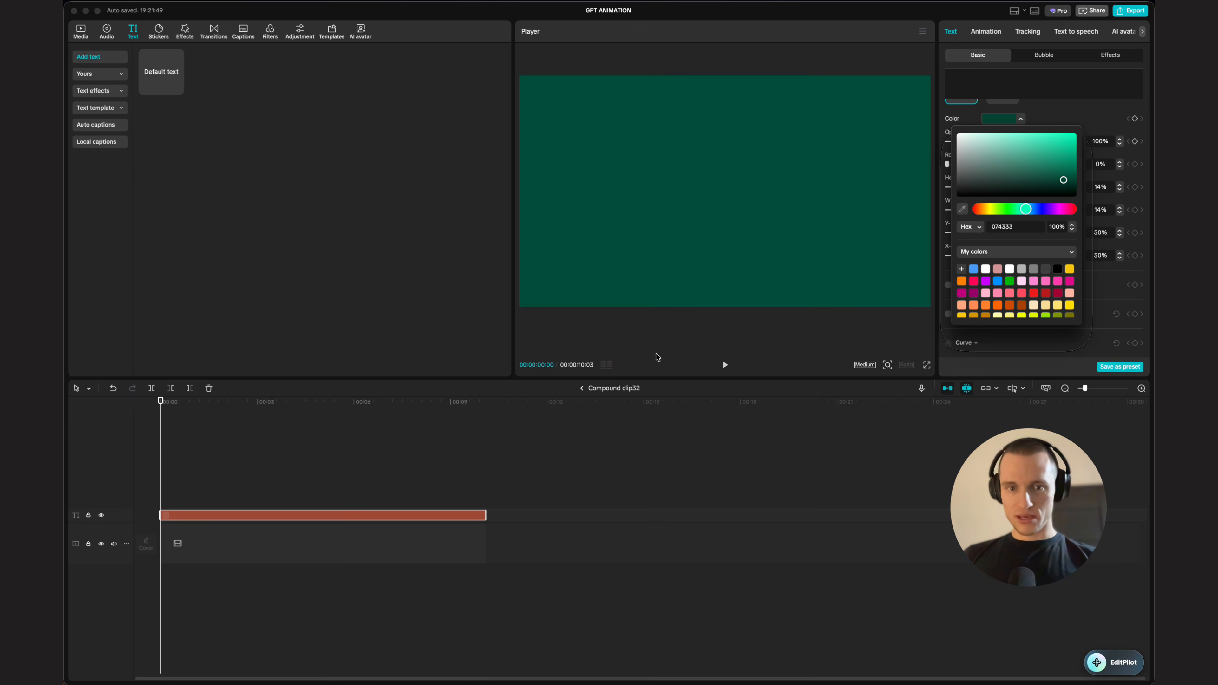
# Step: Return to the main timeline and apply a circle mask with feather 90 to the top compound clip
pyautogui.click(582, 388)
pyautogui.click(977, 35)
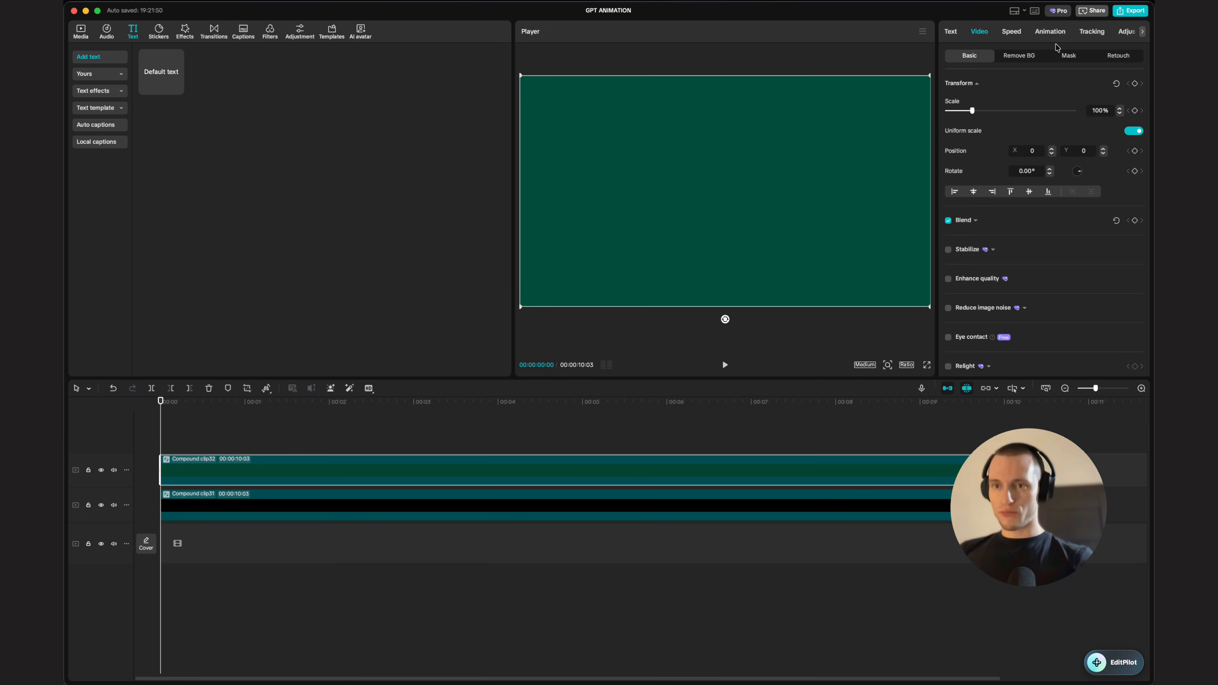
pyautogui.click(1065, 55)
pyautogui.click(1085, 126)
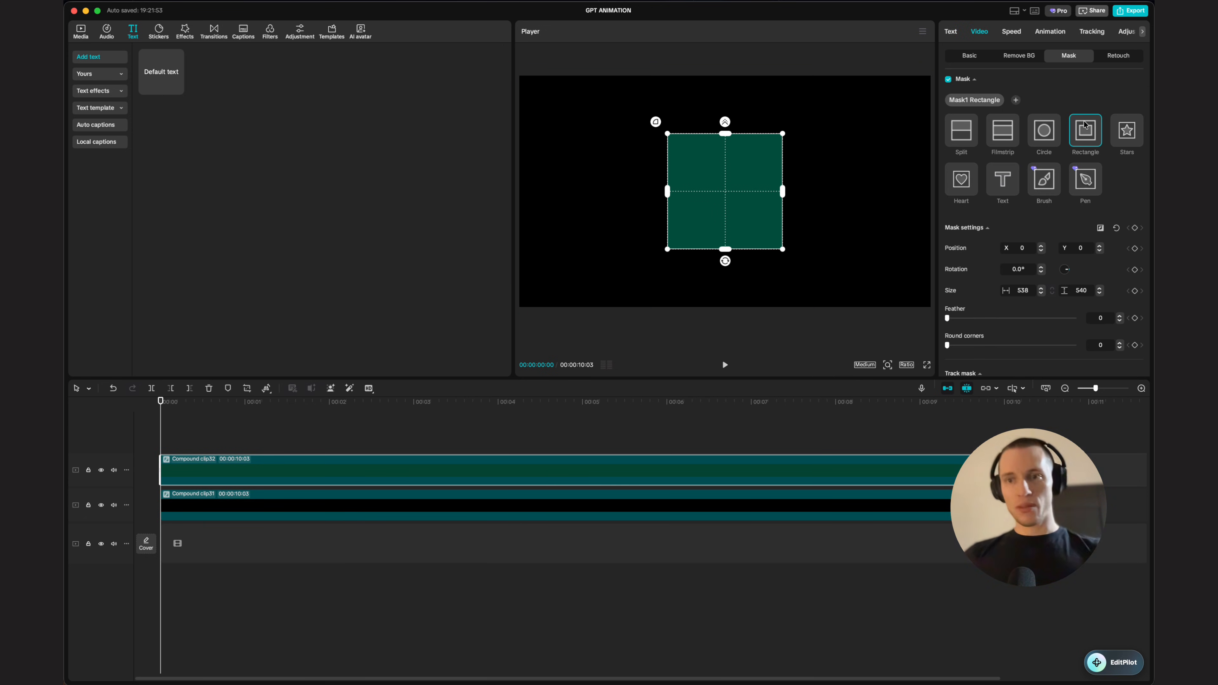
pyautogui.click(1045, 134)
pyautogui.moveTo(725, 122); pyautogui.dragTo(725, 98)
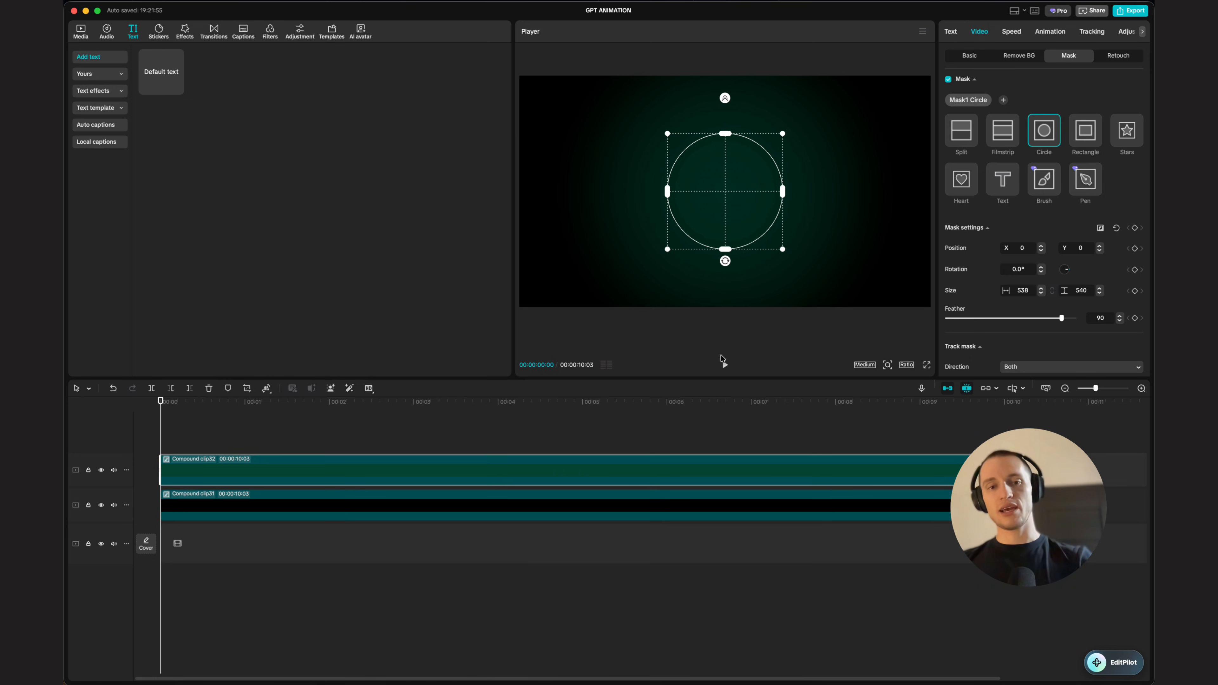
# Step: Duplicate the masked clip onto a new track and move its circle mask to the top-left corner (X -960, Y 540)
pyautogui.click(357, 438)
pyautogui.moveTo(335, 471); pyautogui.dragTo(324, 434)
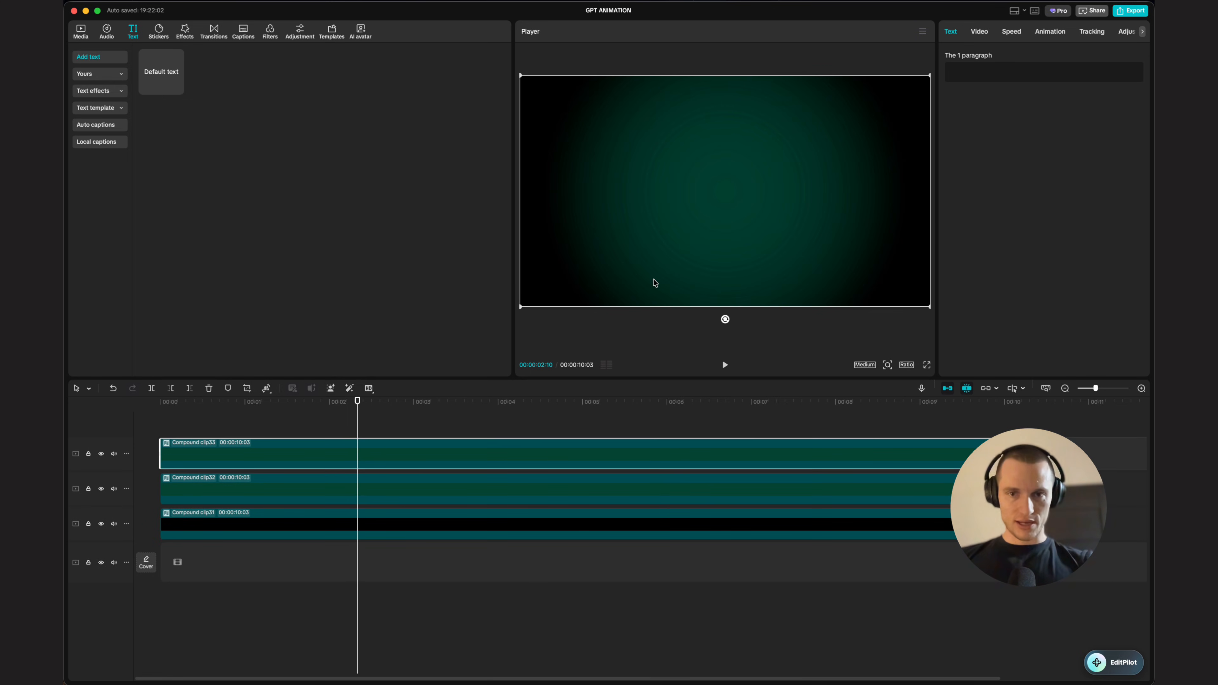
pyautogui.click(987, 33)
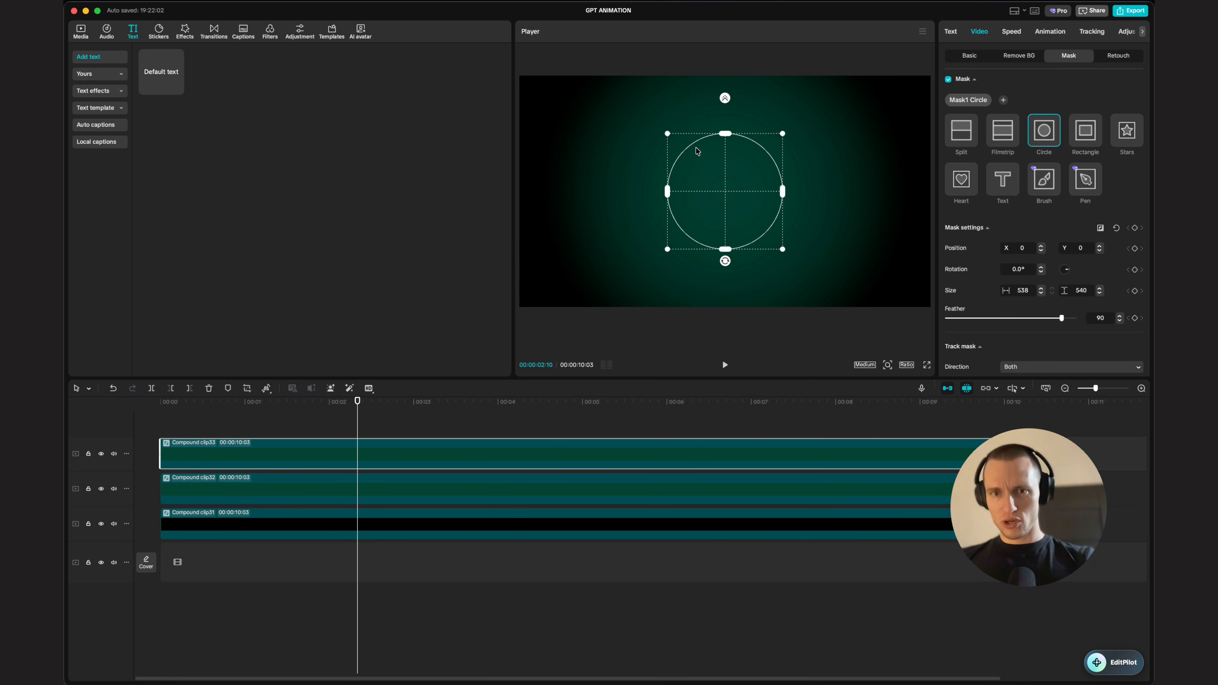
pyautogui.moveTo(695, 147); pyautogui.dragTo(375, 31)
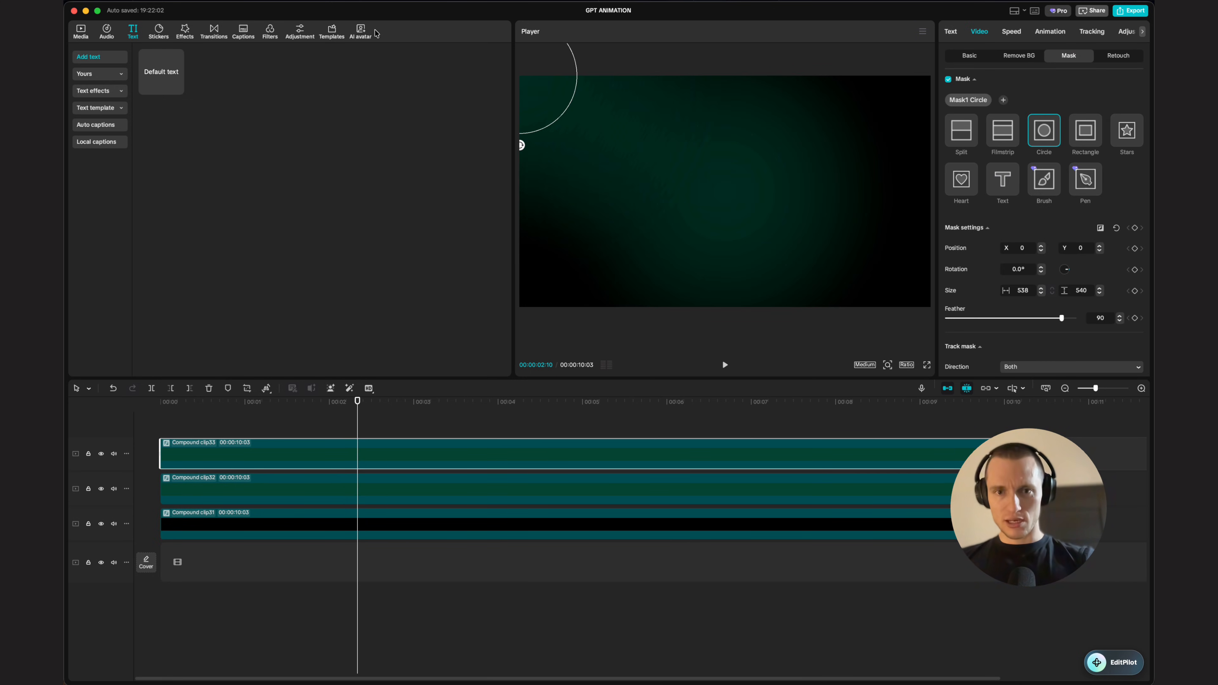
# Step: Duplicate a masked compound clip onto a new track and move its circle mask to the bottom-right corner (X 960, Y -540)
pyautogui.click(485, 503)
pyautogui.click(979, 31)
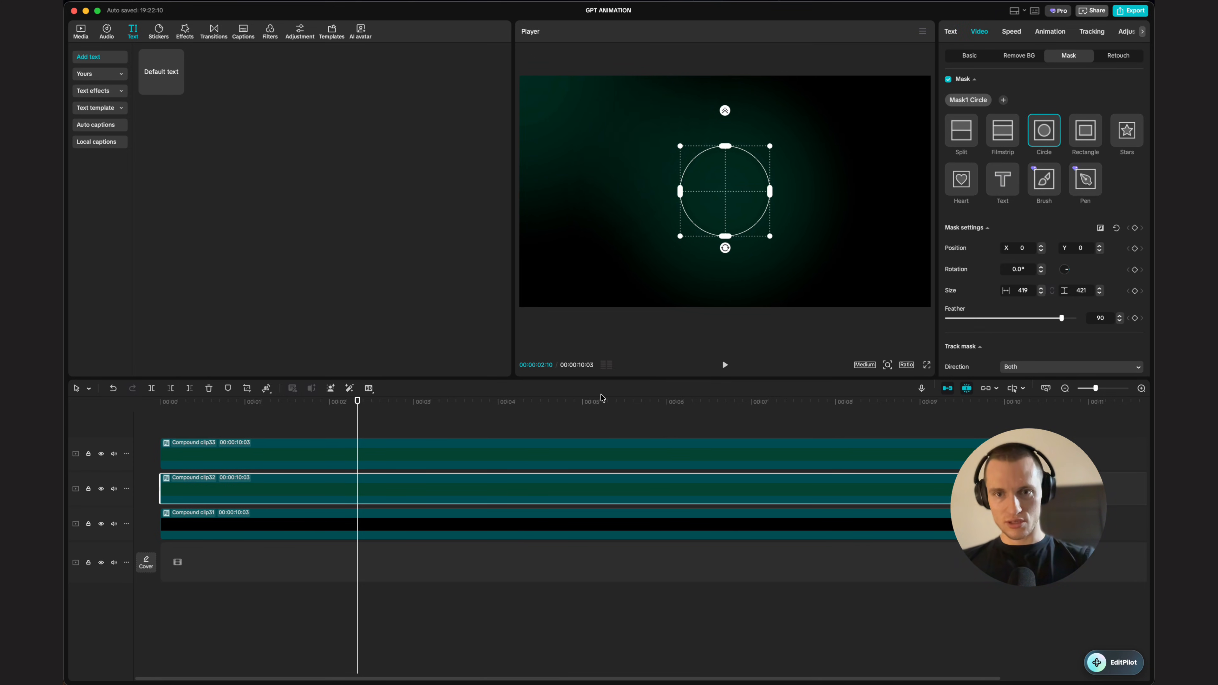
pyautogui.click(419, 461)
pyautogui.moveTo(232, 448); pyautogui.dragTo(222, 423)
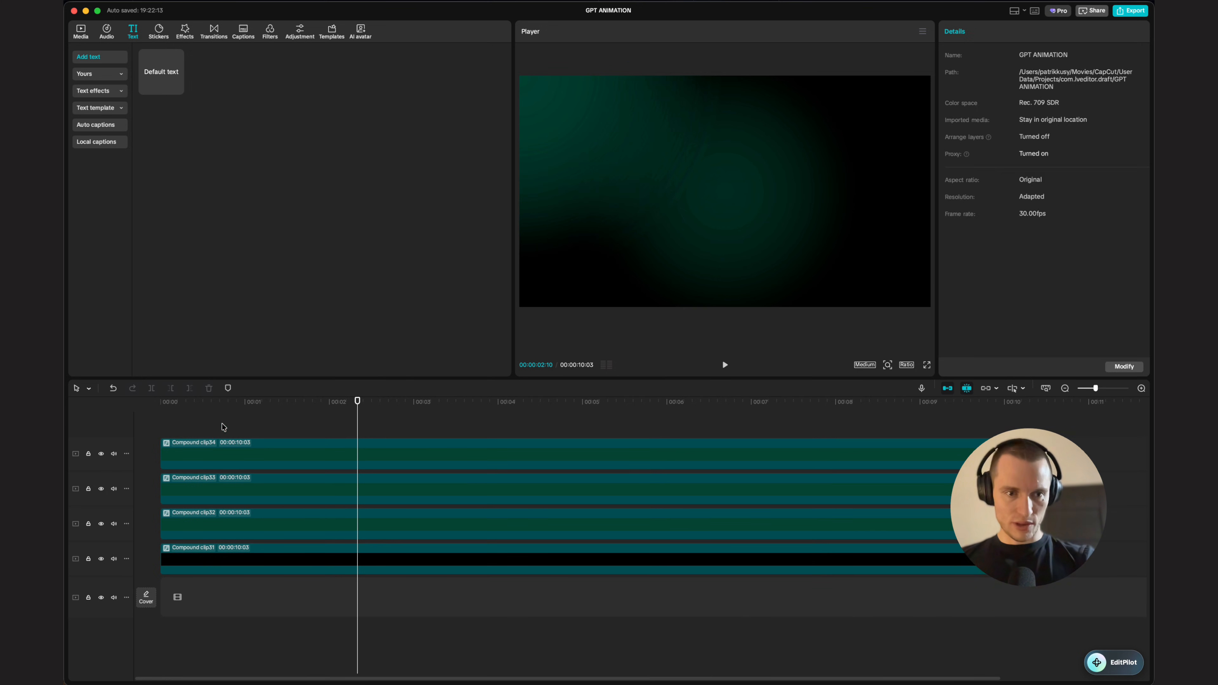
pyautogui.click(251, 451)
pyautogui.click(982, 35)
pyautogui.moveTo(529, 132); pyautogui.dragTo(940, 364)
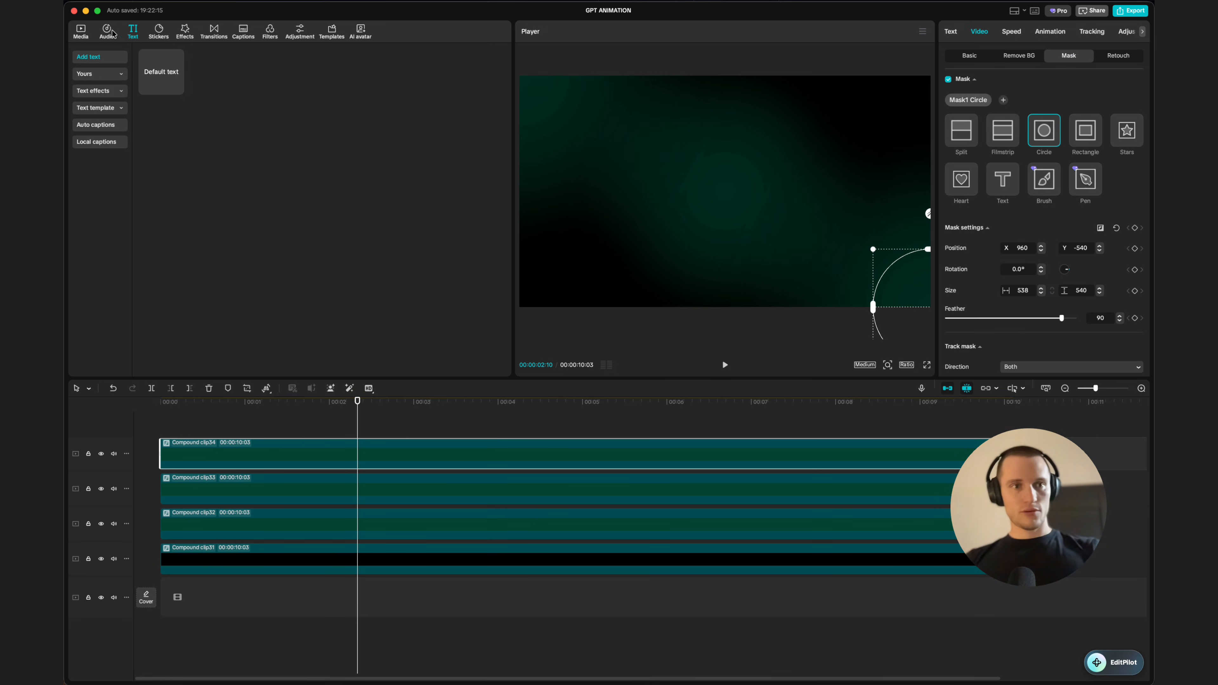
# Step: Add ESTRELLAS.mp4 on a top track, set its blend mode to Screen, and play the preview
pyautogui.click(91, 36)
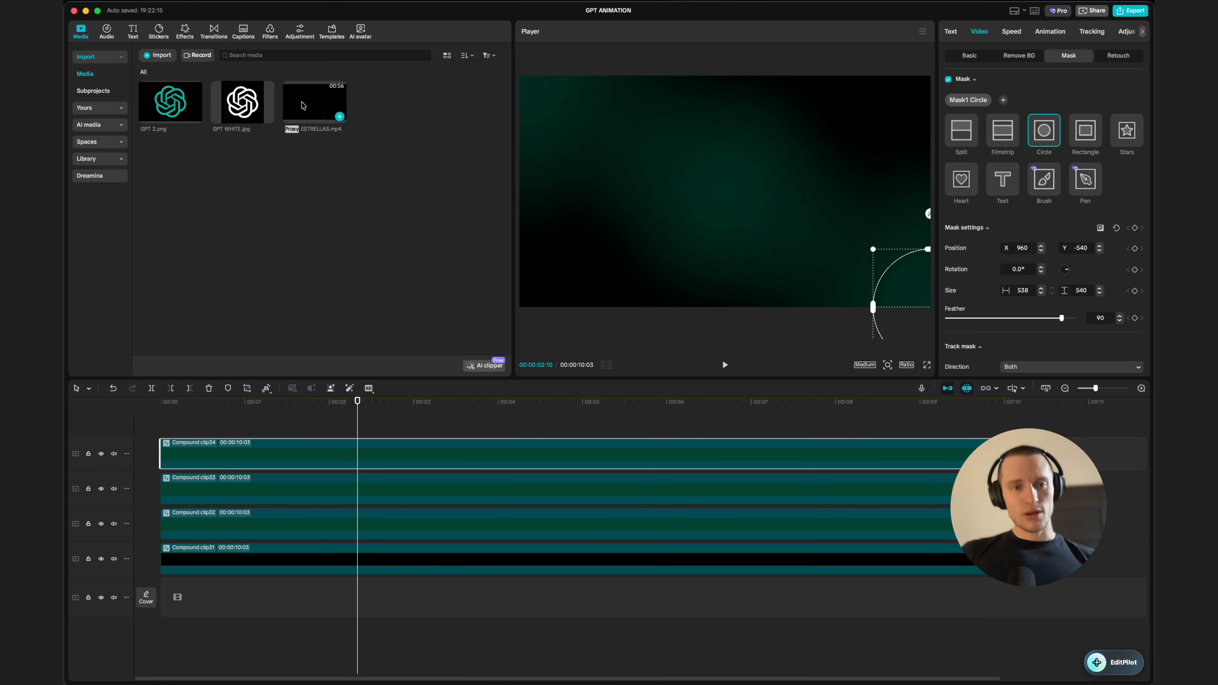
pyautogui.moveTo(312, 108); pyautogui.dragTo(411, 402)
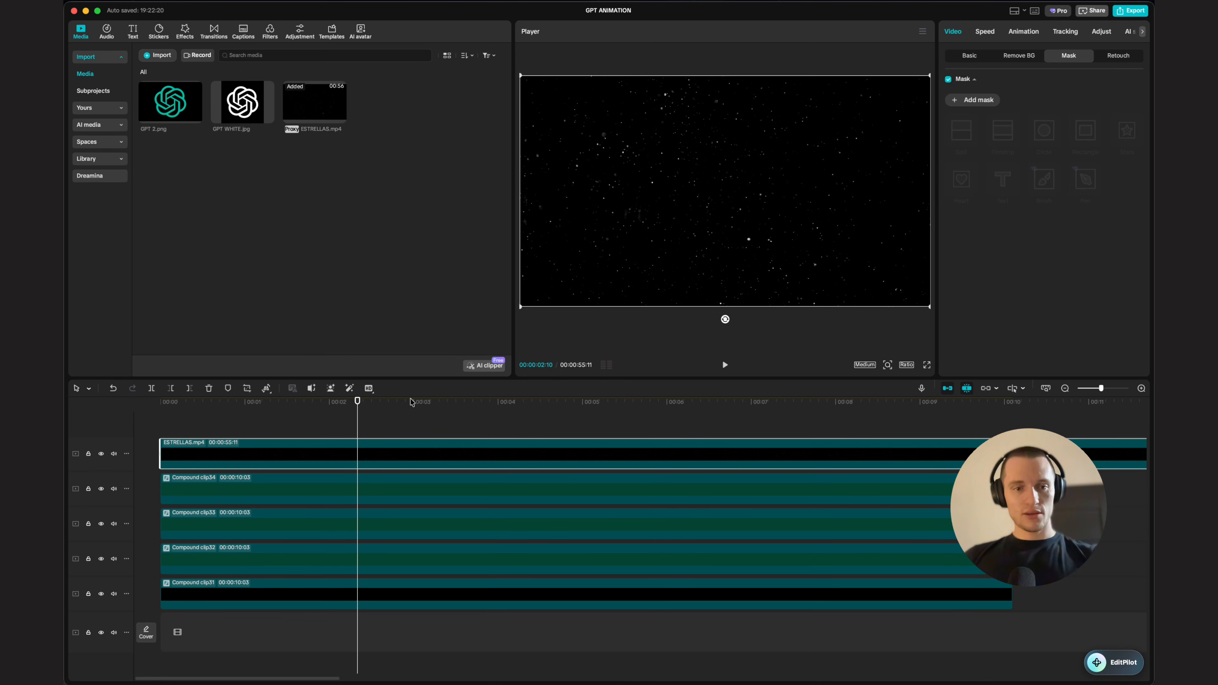
pyautogui.click(973, 55)
pyautogui.scroll(-2, 964, 173)
pyautogui.click(975, 170)
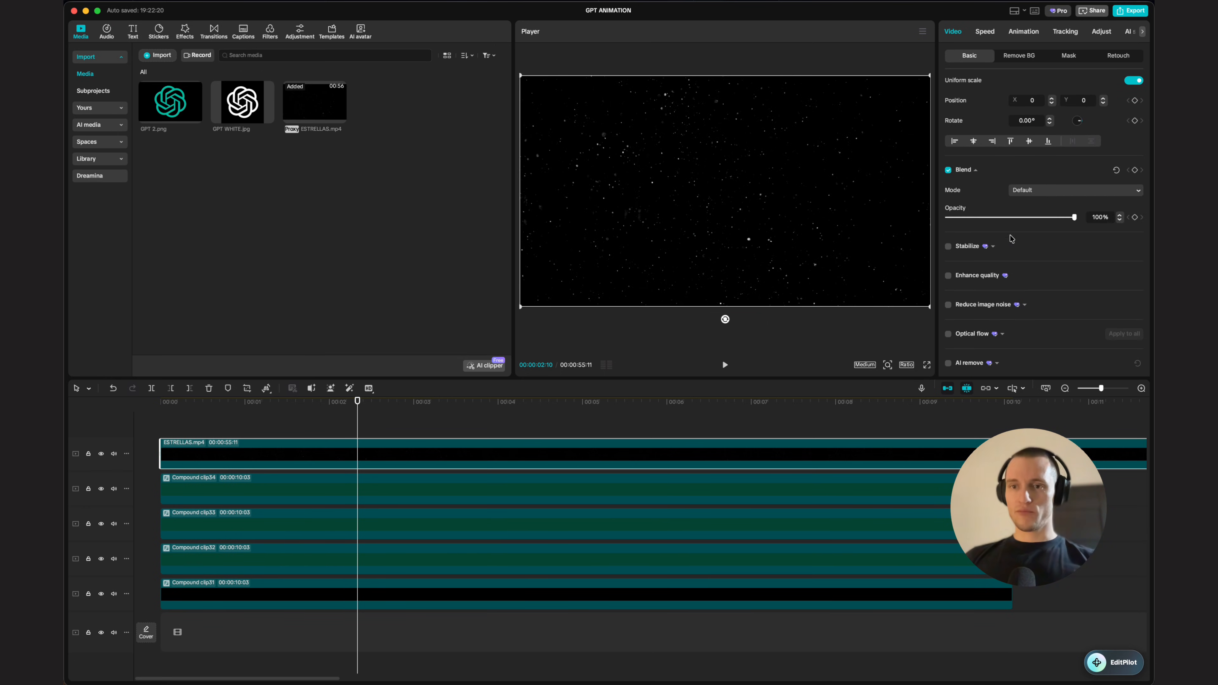
pyautogui.click(1008, 217)
pyautogui.press('space')
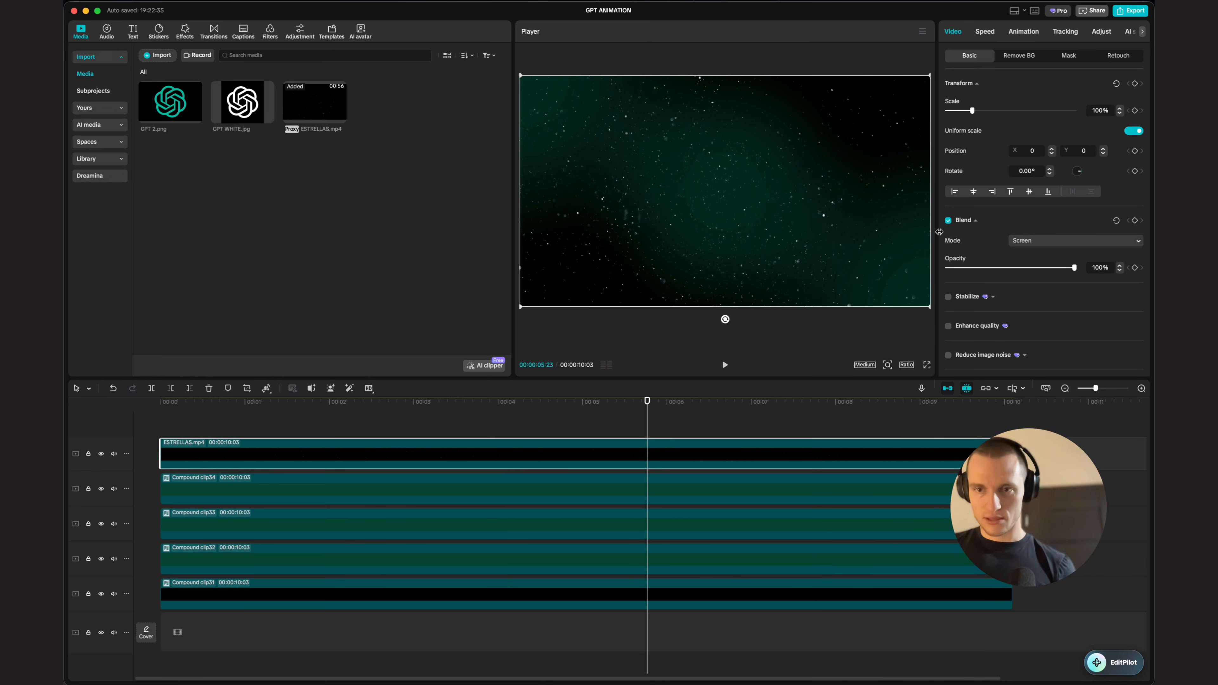
# Step: Set the stars video's opacity to 90%
pyautogui.click(1062, 241)
pyautogui.click(970, 258)
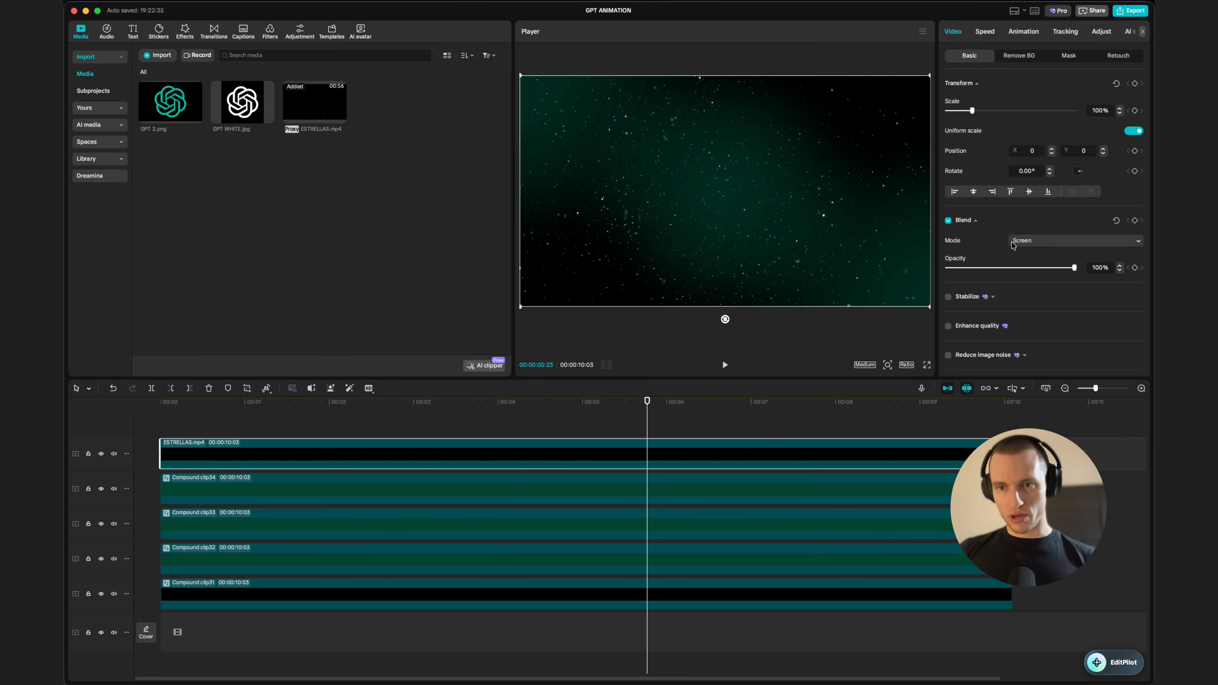
pyautogui.click(1032, 246)
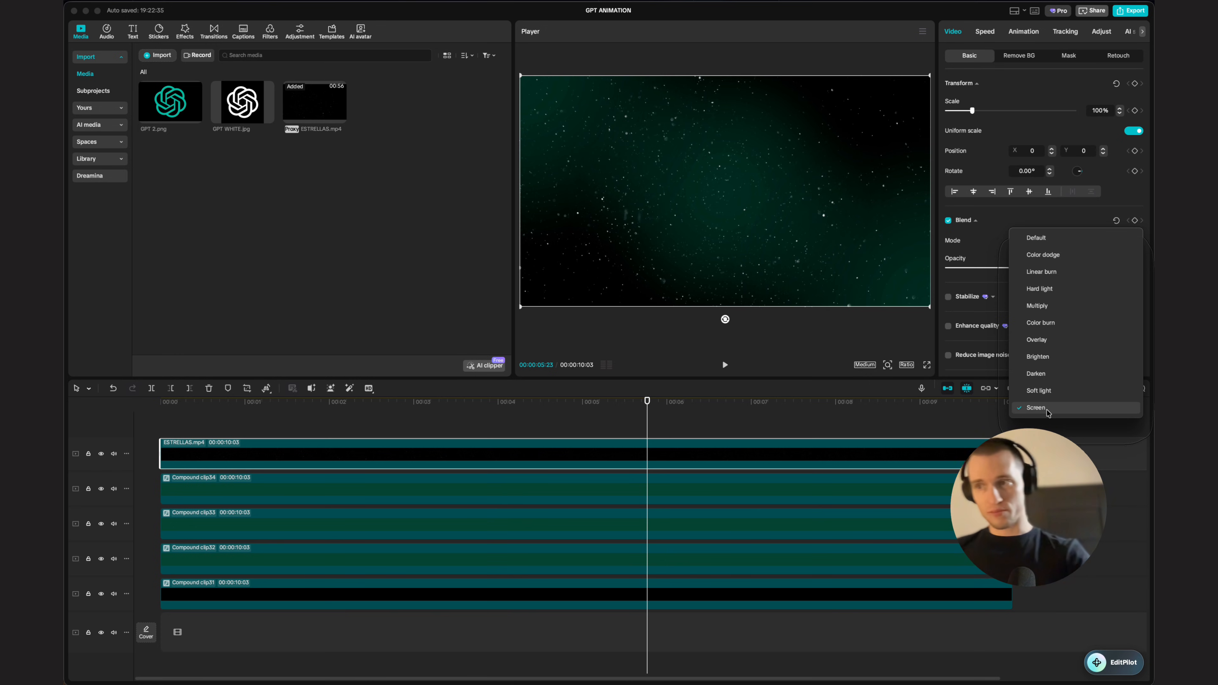
pyautogui.click(805, 410)
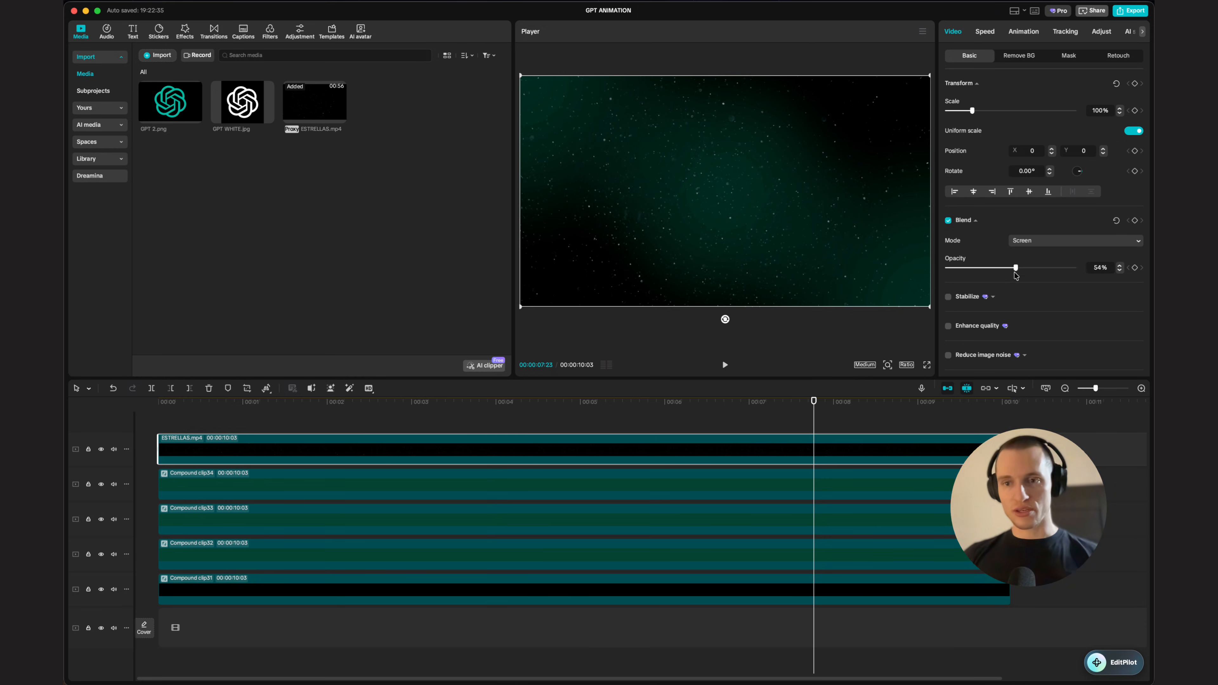
pyautogui.moveTo(1074, 267)
pyautogui.mouseDown()
pyautogui.moveTo(984, 268)
pyautogui.moveTo(1081, 264)
pyautogui.moveTo(1063, 271)
pyautogui.mouseUp()
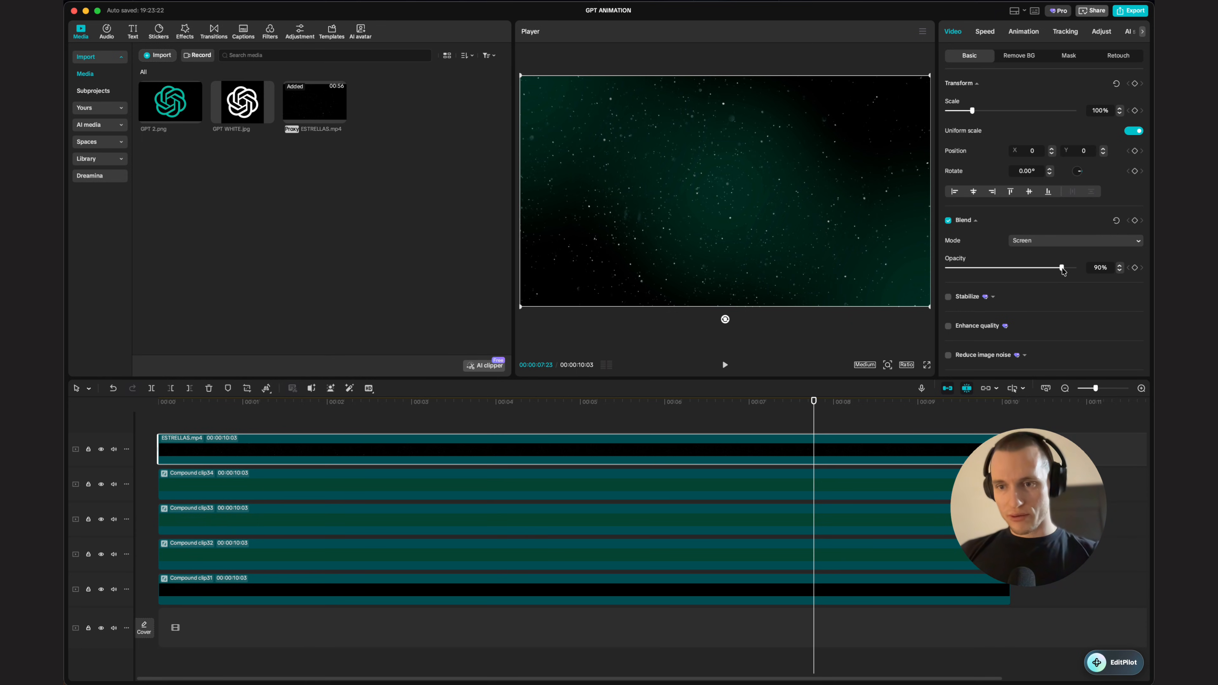
# Step: Select all clips, combine them into one compound clip, and move it onto the main track
pyautogui.moveTo(814, 419); pyautogui.dragTo(211, 424)
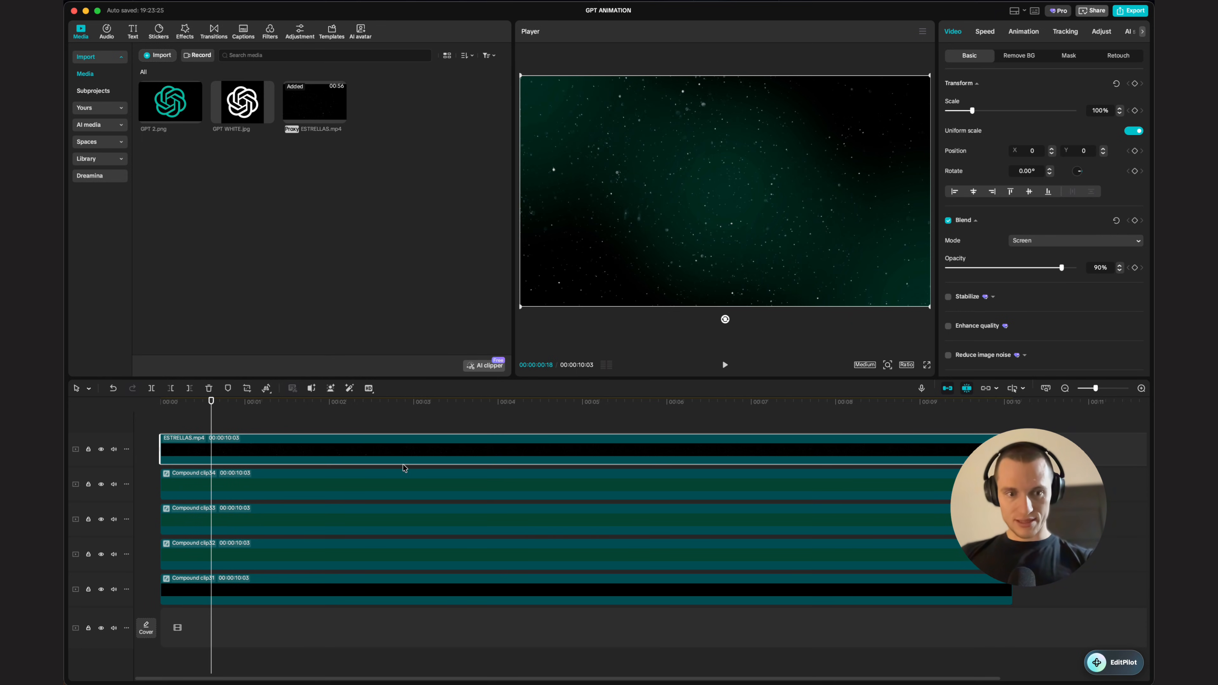
pyautogui.scroll(-2, 782, 434)
pyautogui.moveTo(900, 417); pyautogui.dragTo(704, 682)
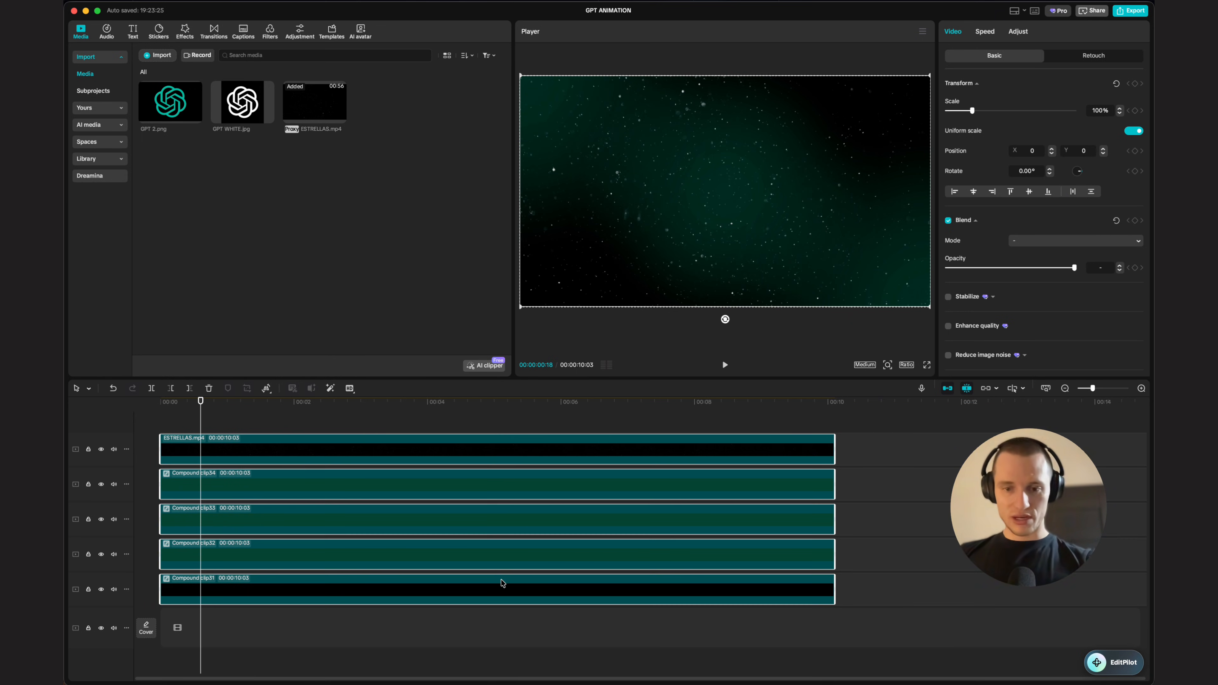
pyautogui.hotkey('alt', 'g')
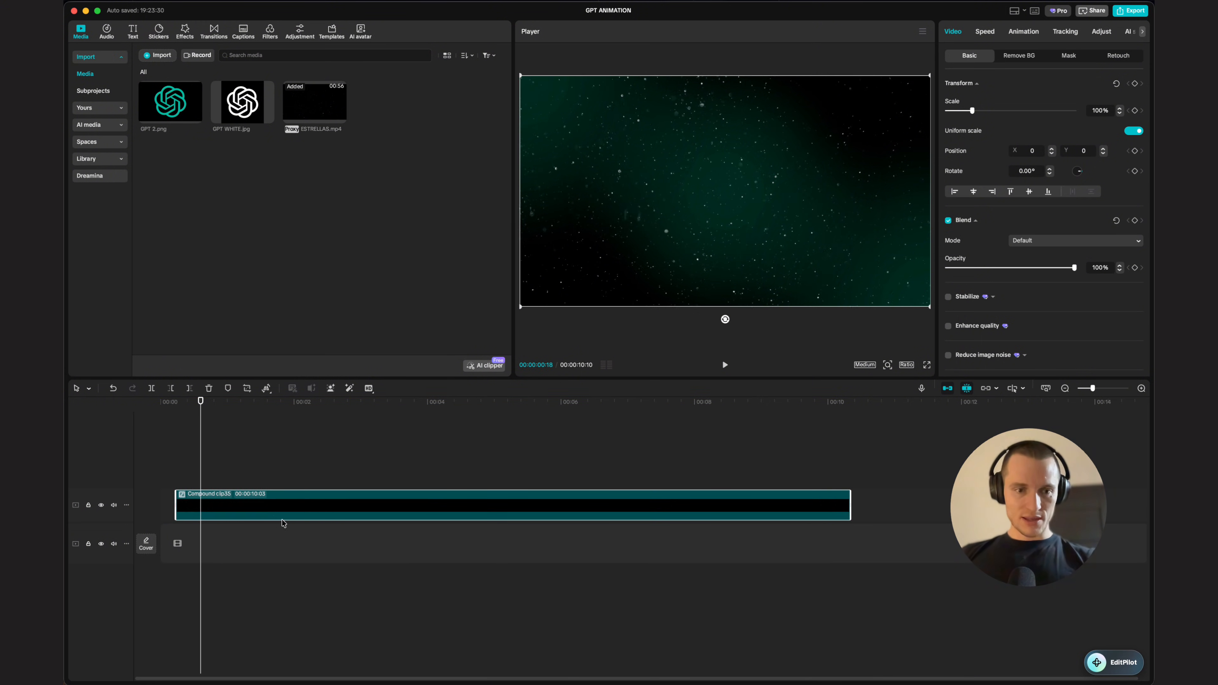
pyautogui.moveTo(258, 517); pyautogui.dragTo(268, 563)
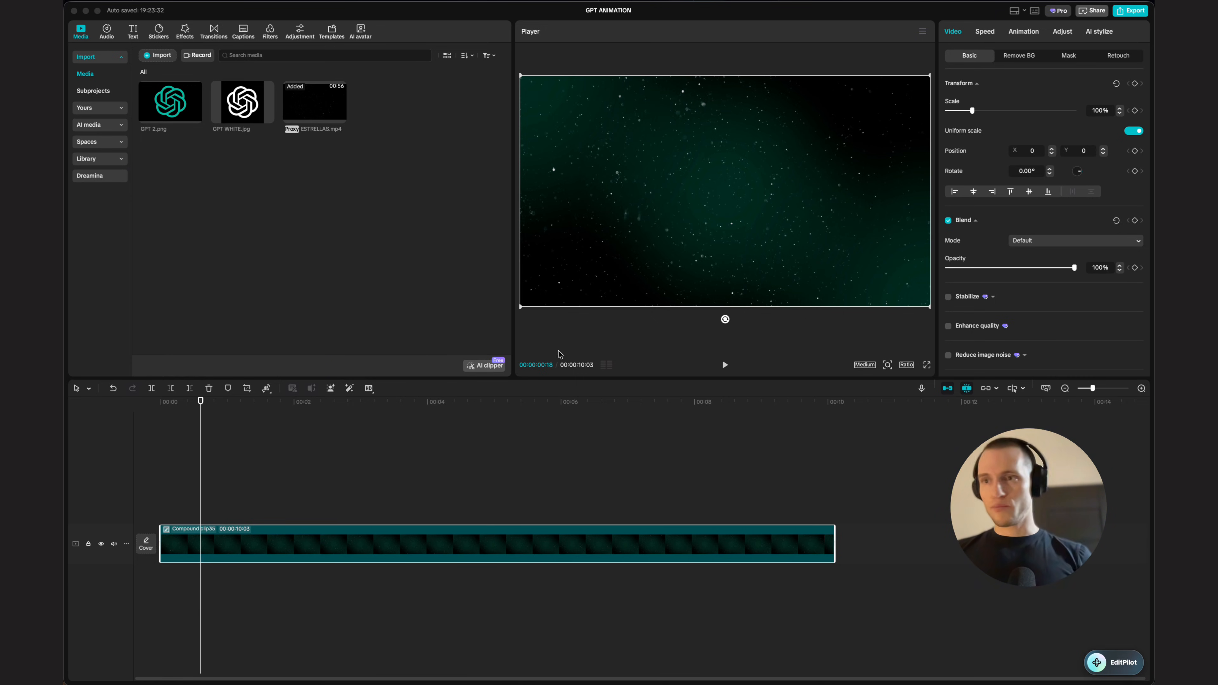
# Step: Add the green and white GPT logo images, stacking the white logo on a track above the green one
pyautogui.moveTo(262, 214); pyautogui.dragTo(364, 504)
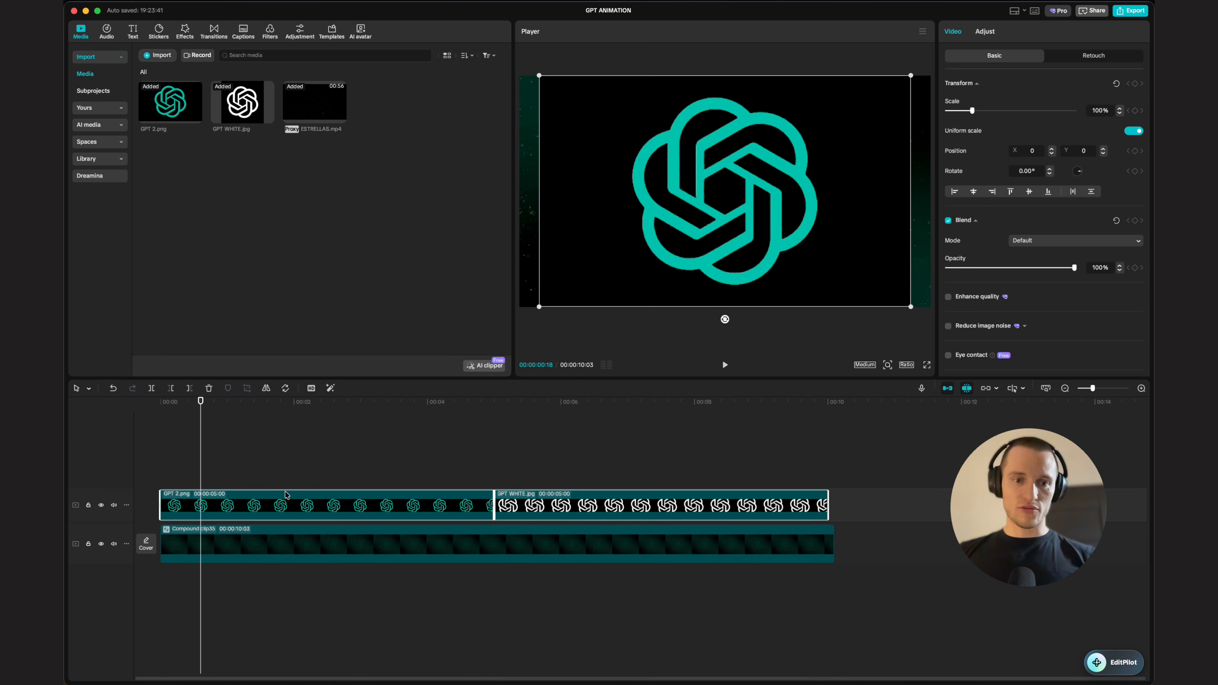
pyautogui.moveTo(536, 499); pyautogui.dragTo(835, 471)
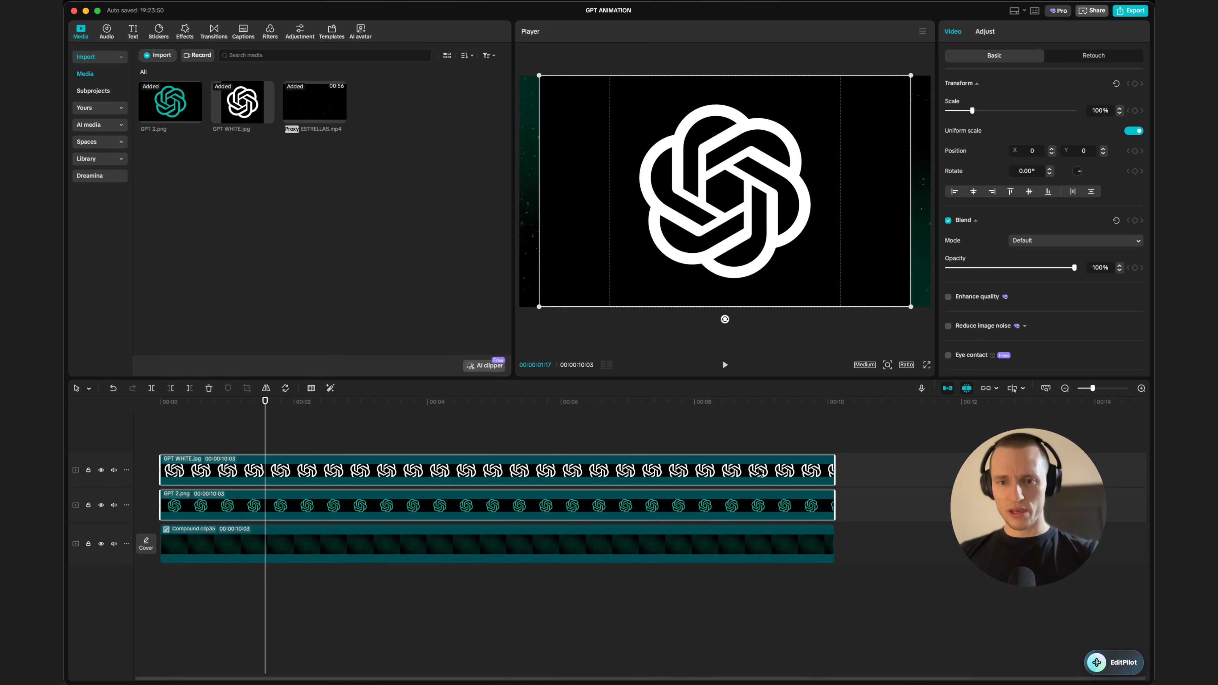
# Step: Hide the white logo track and chroma-key the black background out of the green logo
pyautogui.press('v')
pyautogui.click(638, 506)
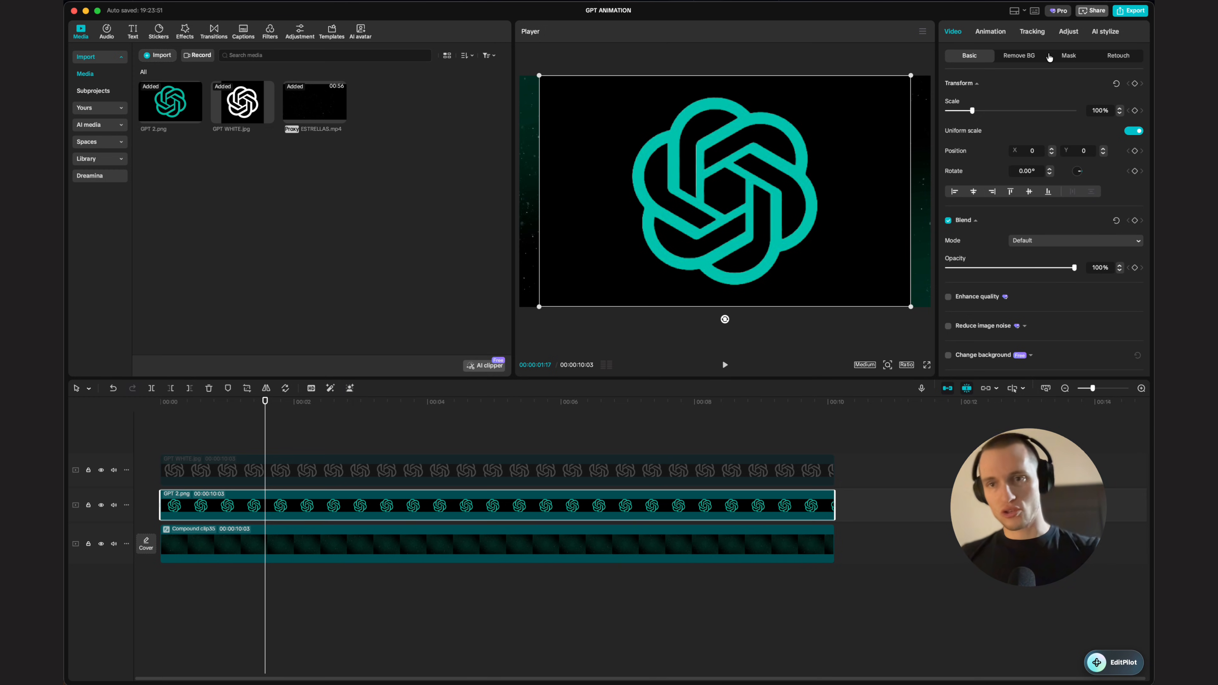
pyautogui.click(1038, 55)
pyautogui.click(948, 133)
pyautogui.click(824, 128)
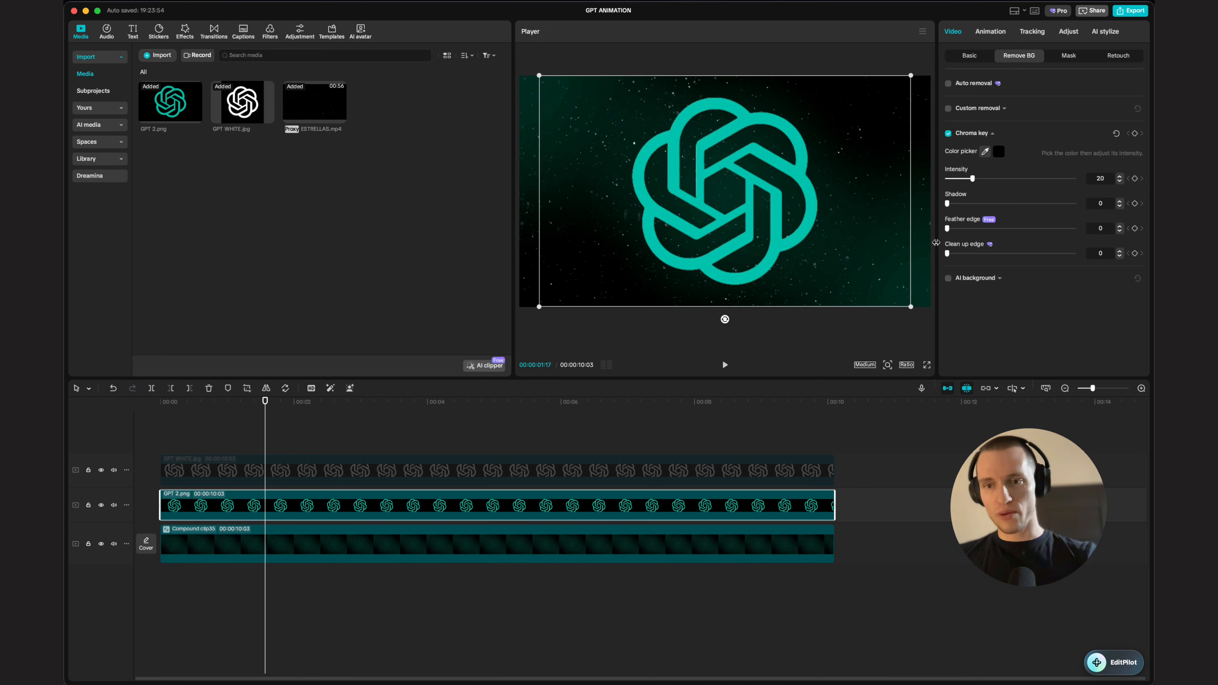
# Step: Unhide the white logo track and chroma-key its black background out
pyautogui.click(651, 465)
pyautogui.press('v')
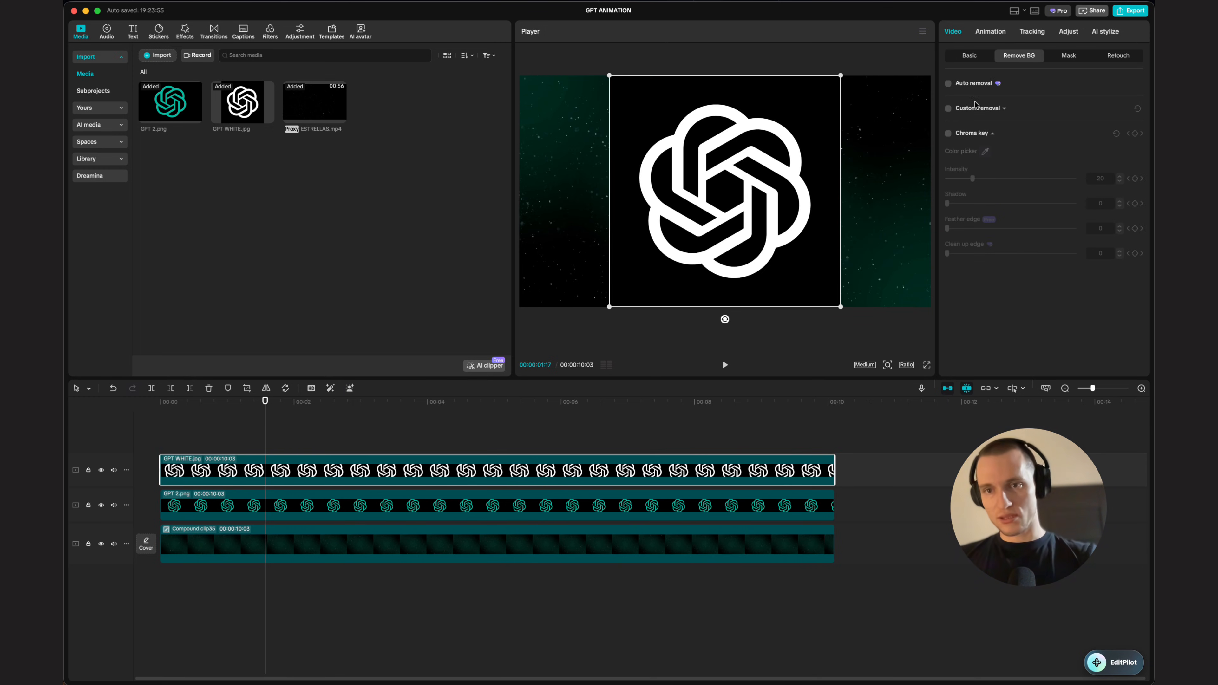
pyautogui.click(948, 133)
pyautogui.click(845, 131)
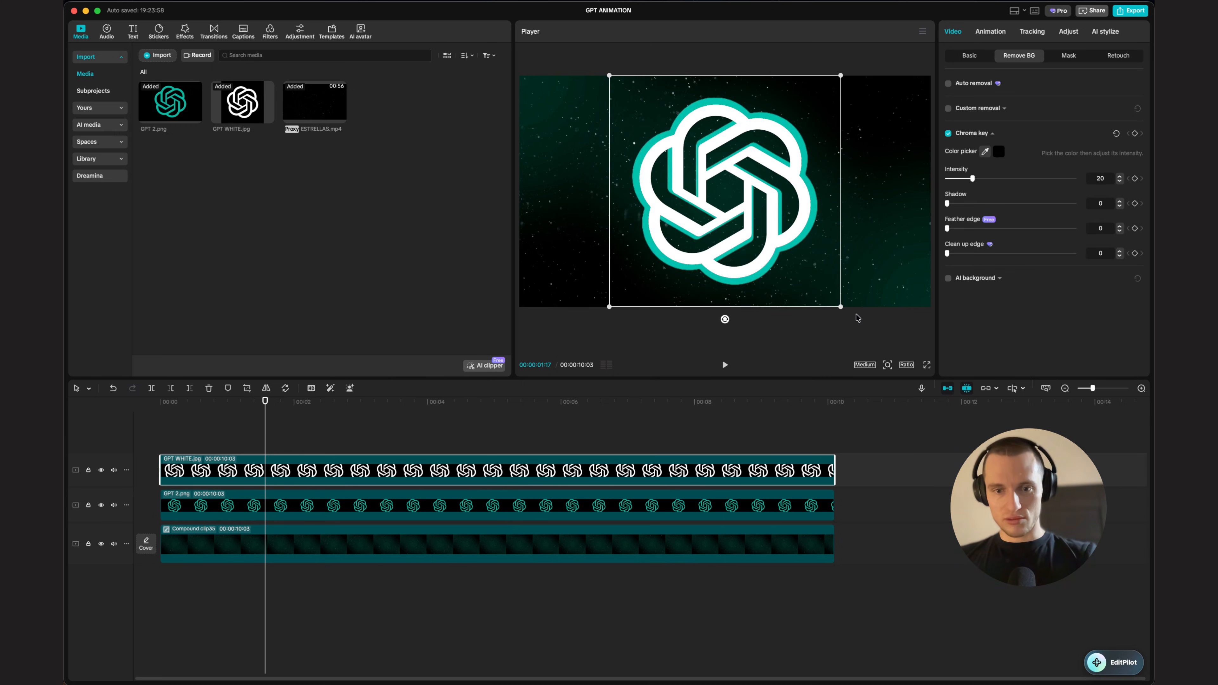
# Step: Slightly enlarge the white logo and add a rectangle mask to it, moving the mask toward its upper left
pyautogui.moveTo(841, 72)
pyautogui.mouseDown()
pyautogui.moveTo(856, 65)
pyautogui.moveTo(824, 85)
pyautogui.moveTo(856, 71)
pyautogui.mouseUp()
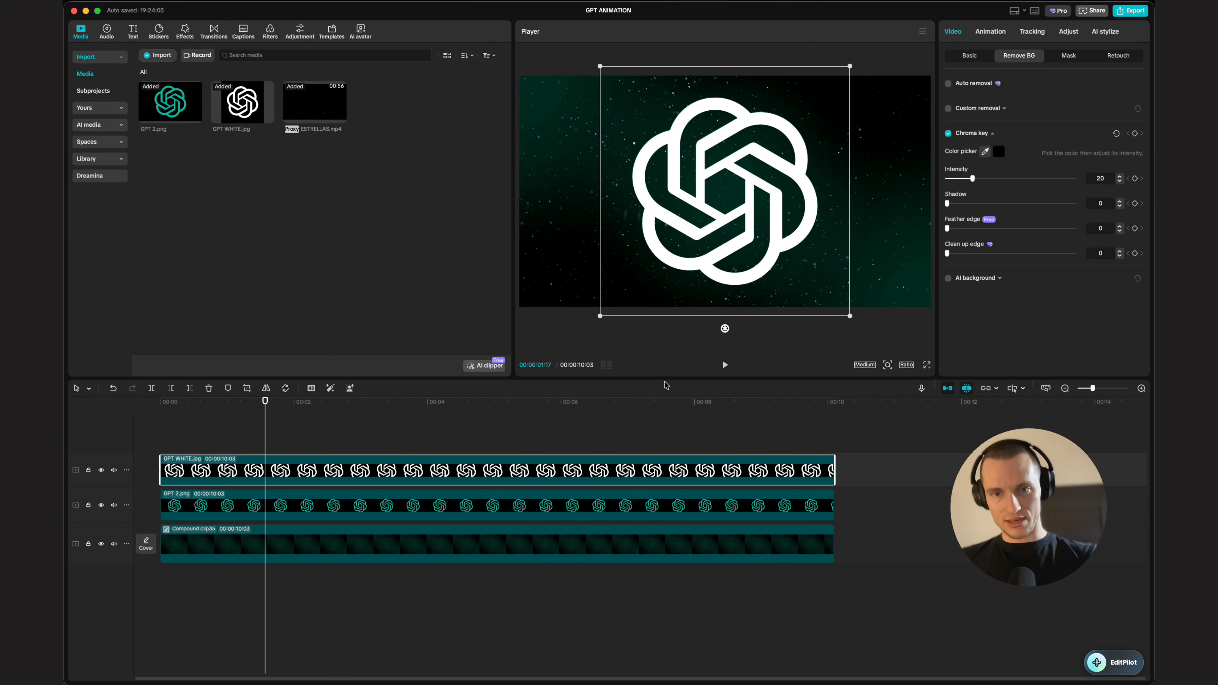
pyautogui.click(1068, 55)
pyautogui.click(969, 100)
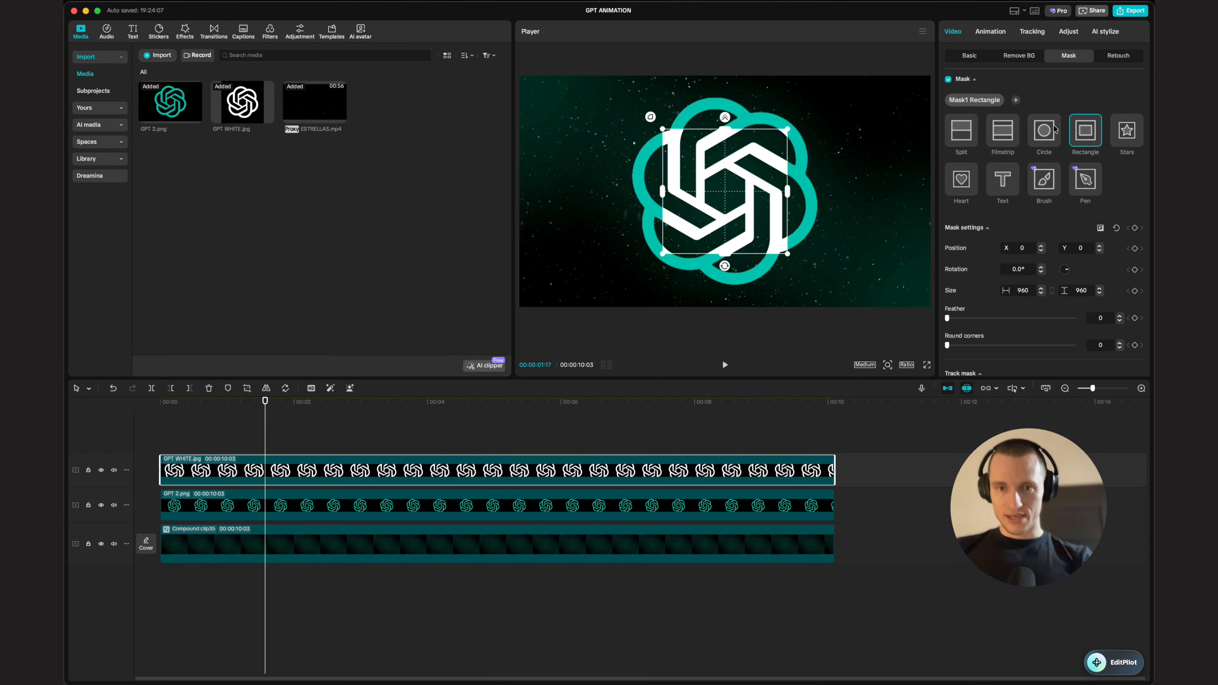
pyautogui.moveTo(726, 117)
pyautogui.mouseDown()
pyautogui.moveTo(725, 103)
pyautogui.moveTo(726, 118)
pyautogui.mouseUp()
pyautogui.moveTo(728, 148); pyautogui.dragTo(689, 49)
pyautogui.scroll(3, 696, 77)
pyautogui.moveTo(690, 91); pyautogui.dragTo(687, 90)
# Step: Duplicate the white logo onto a track above and give the copy a feathered circle mask (feather 39) placed at its lower right
pyautogui.moveTo(343, 462)
pyautogui.mouseDown()
pyautogui.moveTo(341, 433)
pyautogui.moveTo(344, 444)
pyautogui.mouseUp()
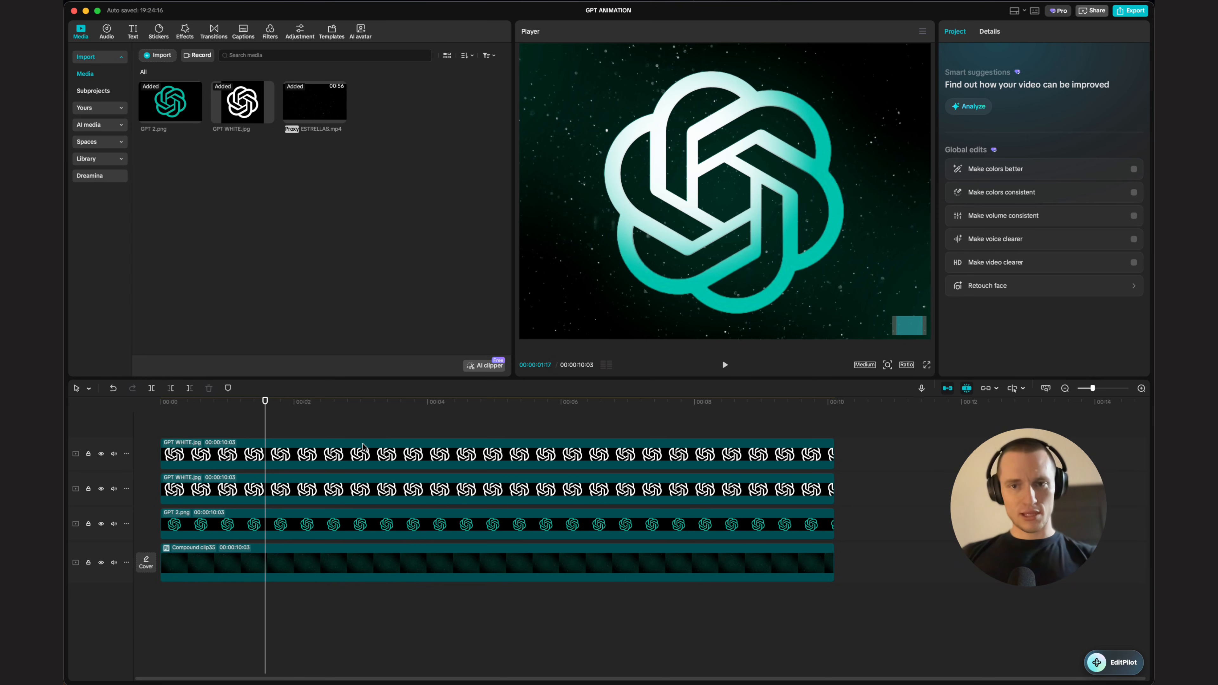
pyautogui.click(365, 447)
pyautogui.moveTo(720, 136); pyautogui.dragTo(877, 267)
pyautogui.moveTo(843, 181); pyautogui.dragTo(844, 180)
pyautogui.moveTo(847, 254); pyautogui.dragTo(836, 240)
pyautogui.scroll(-3, 837, 240)
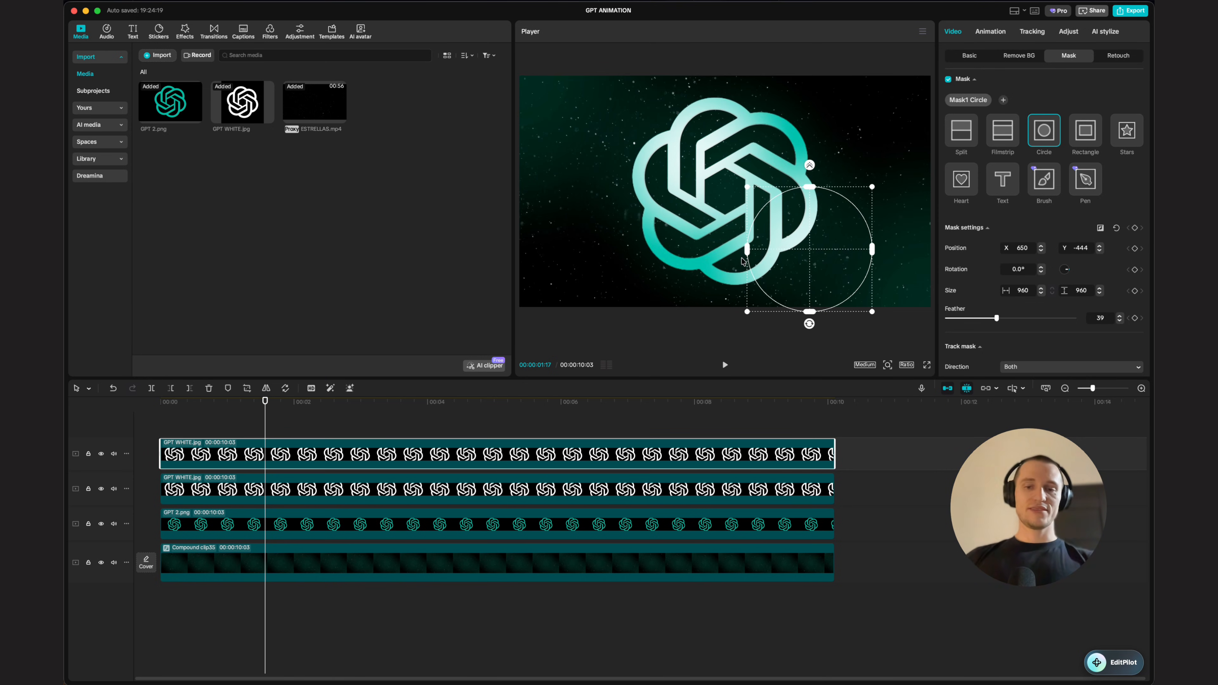
# Step: Select all three logo clips and scale them down together to a small logo in the centre of the frame
pyautogui.click(411, 418)
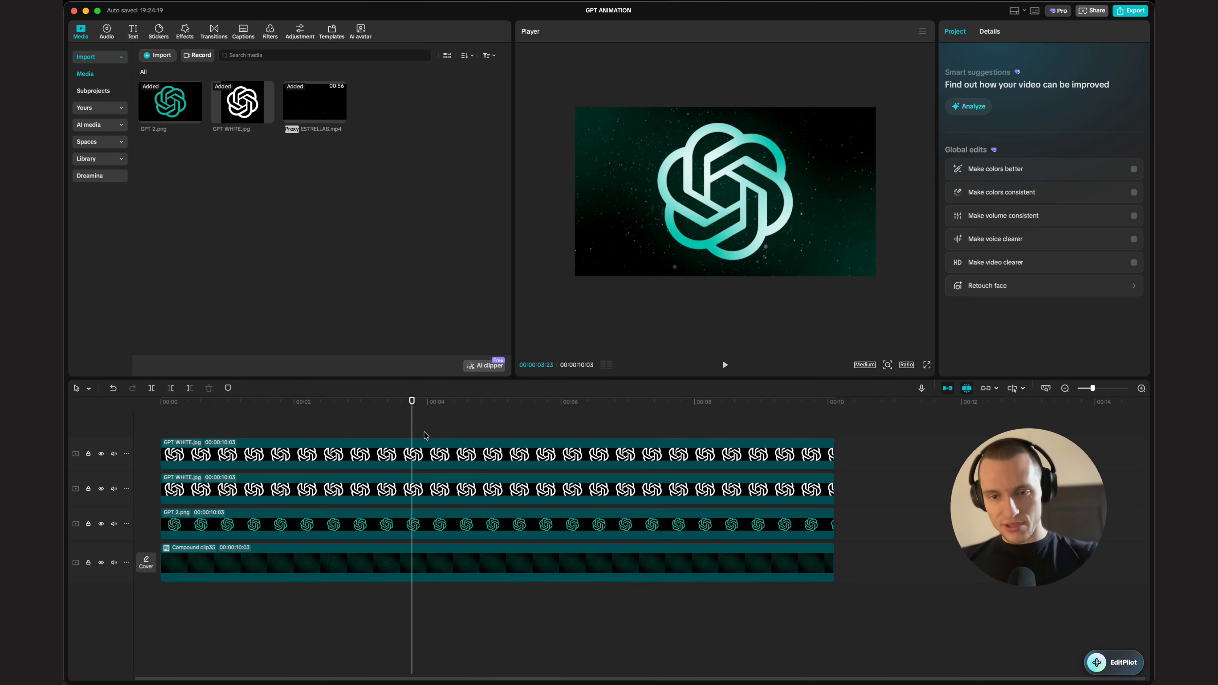
pyautogui.moveTo(886, 443); pyautogui.dragTo(815, 530)
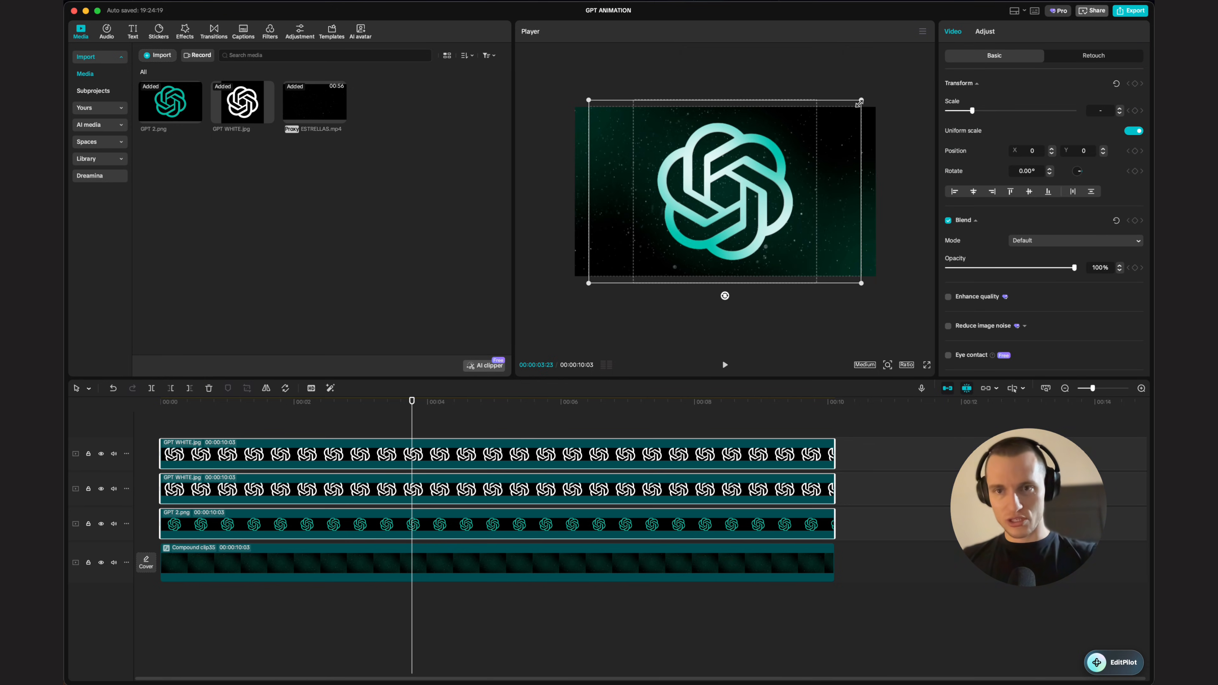
pyautogui.moveTo(859, 103); pyautogui.dragTo(722, 174)
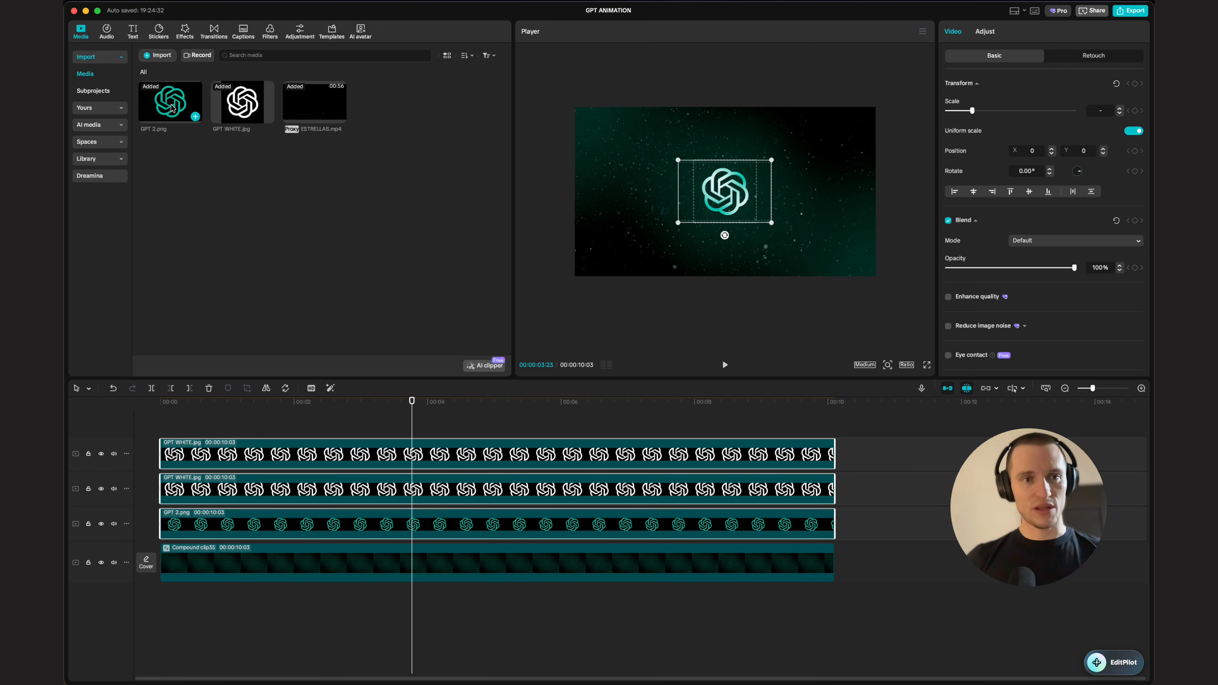
# Step: Add a circle shape and extend its clip to span the full length of the logo clips
pyautogui.click(542, 426)
pyautogui.click(236, 422)
pyautogui.click(153, 38)
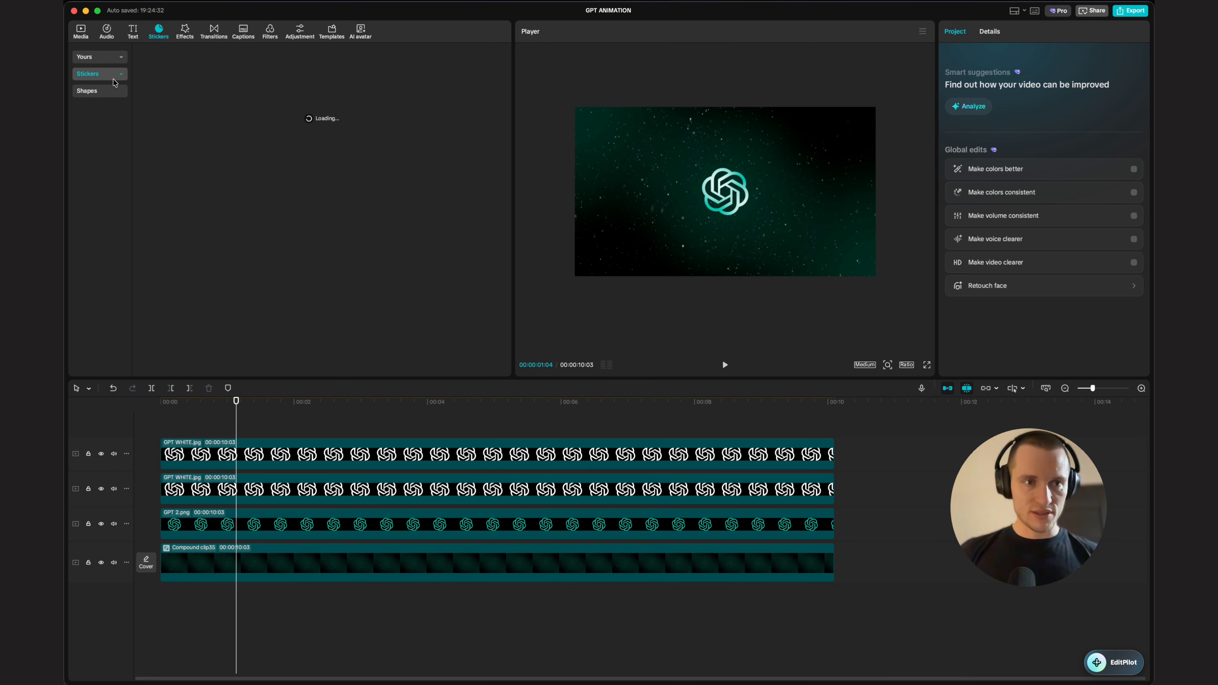
pyautogui.click(98, 91)
pyautogui.click(100, 91)
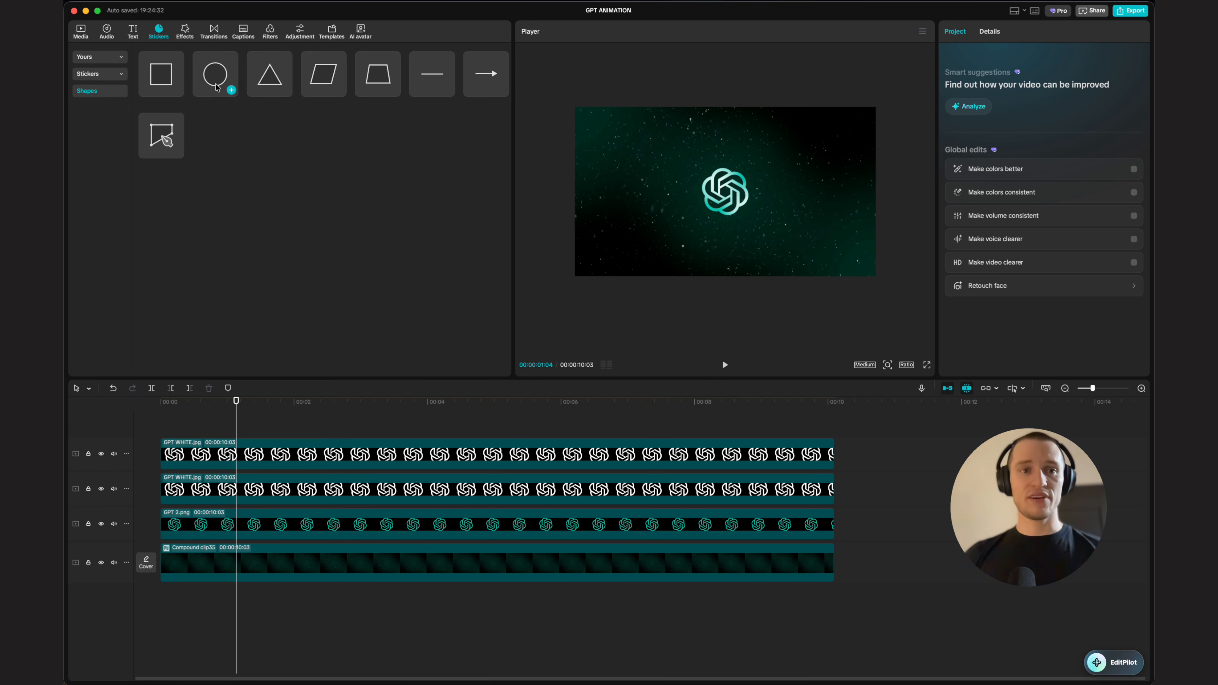
pyautogui.click(232, 91)
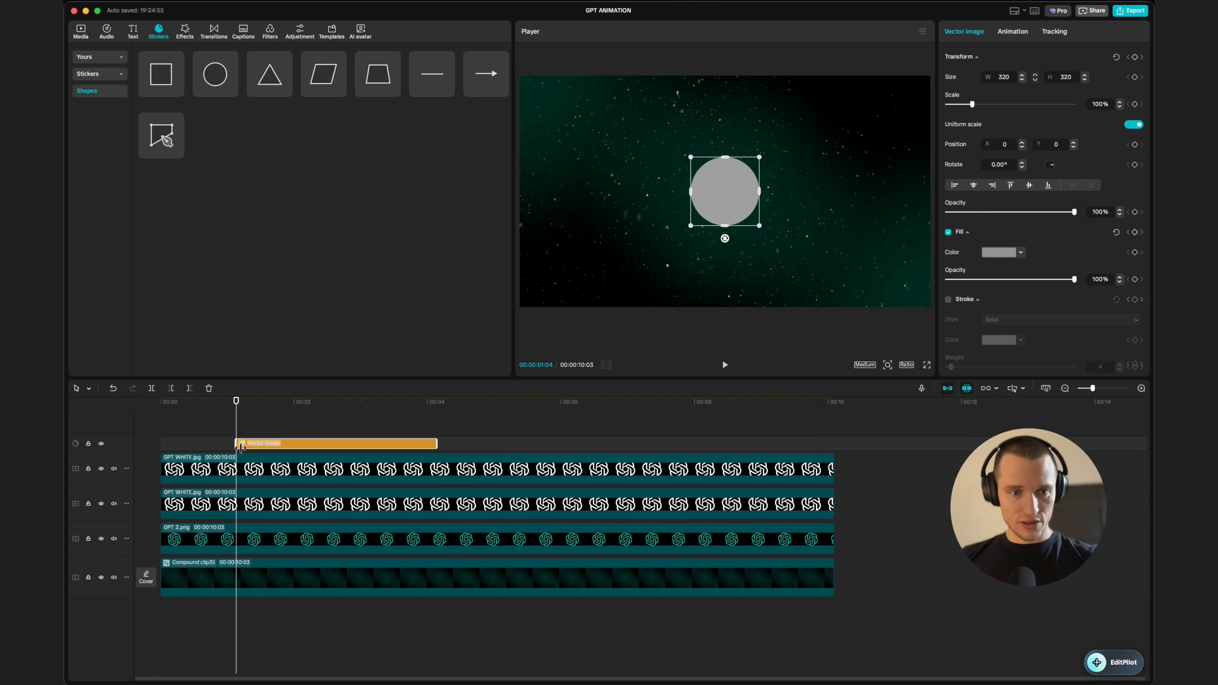
pyautogui.moveTo(437, 444); pyautogui.dragTo(834, 442)
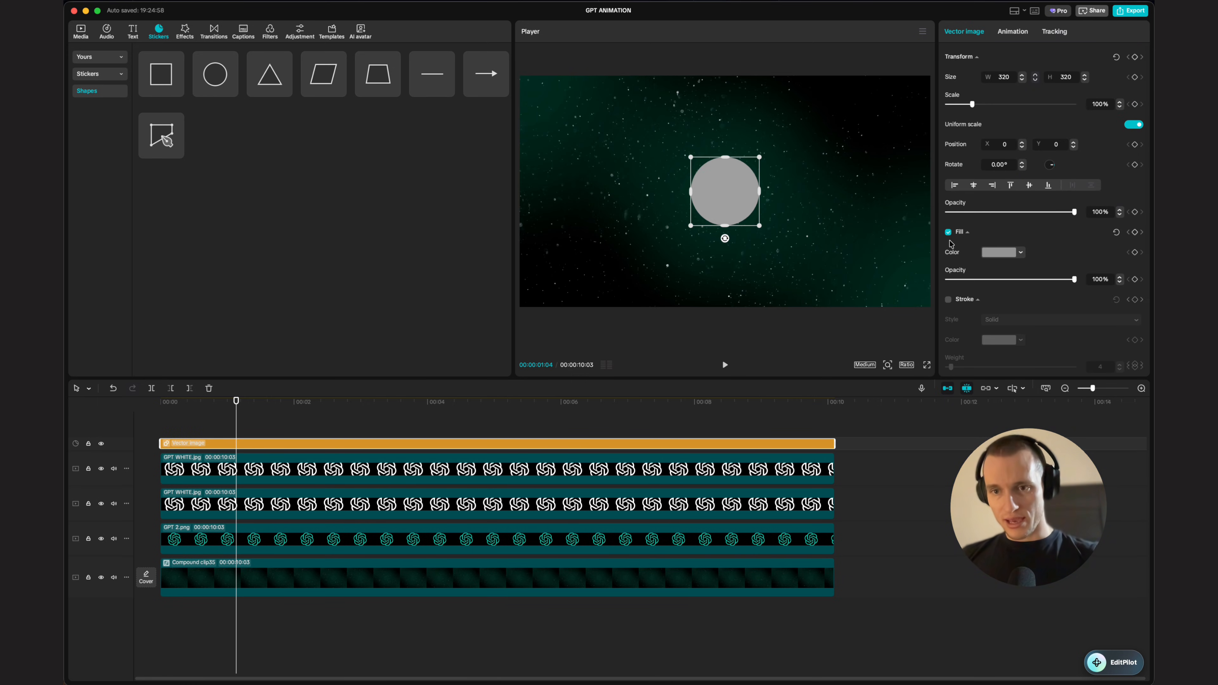
# Step: Turn off the circle's fill and enable a dashed stroke on it
pyautogui.click(949, 233)
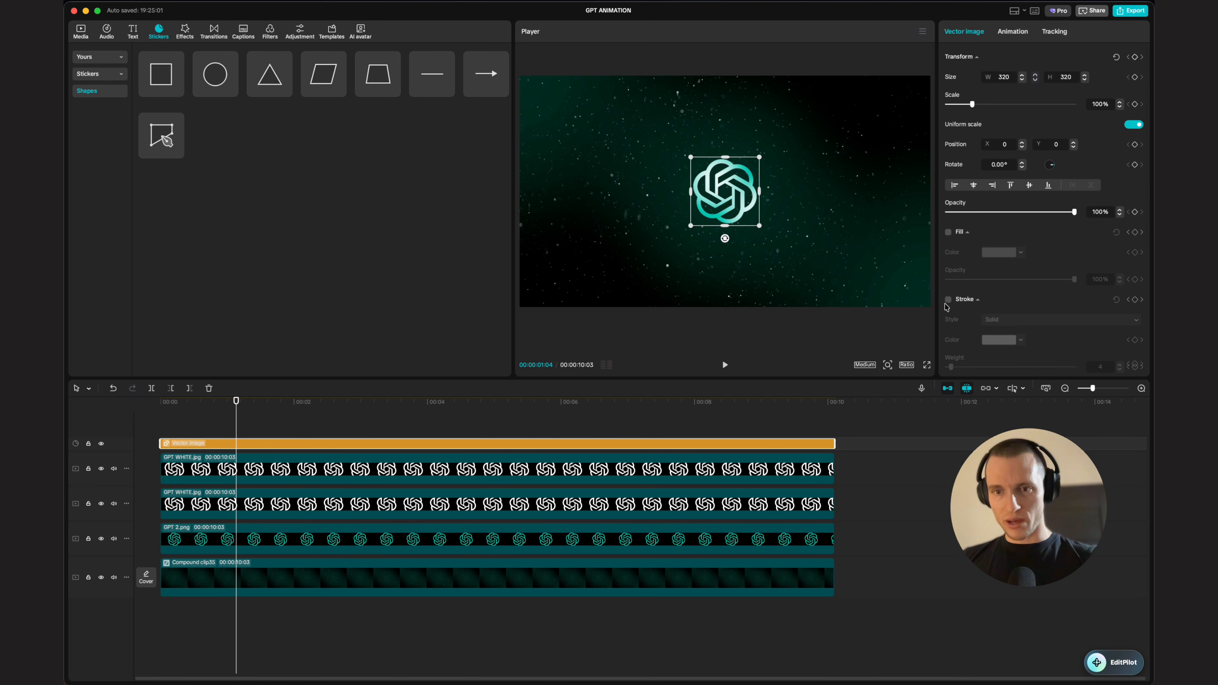
pyautogui.click(949, 300)
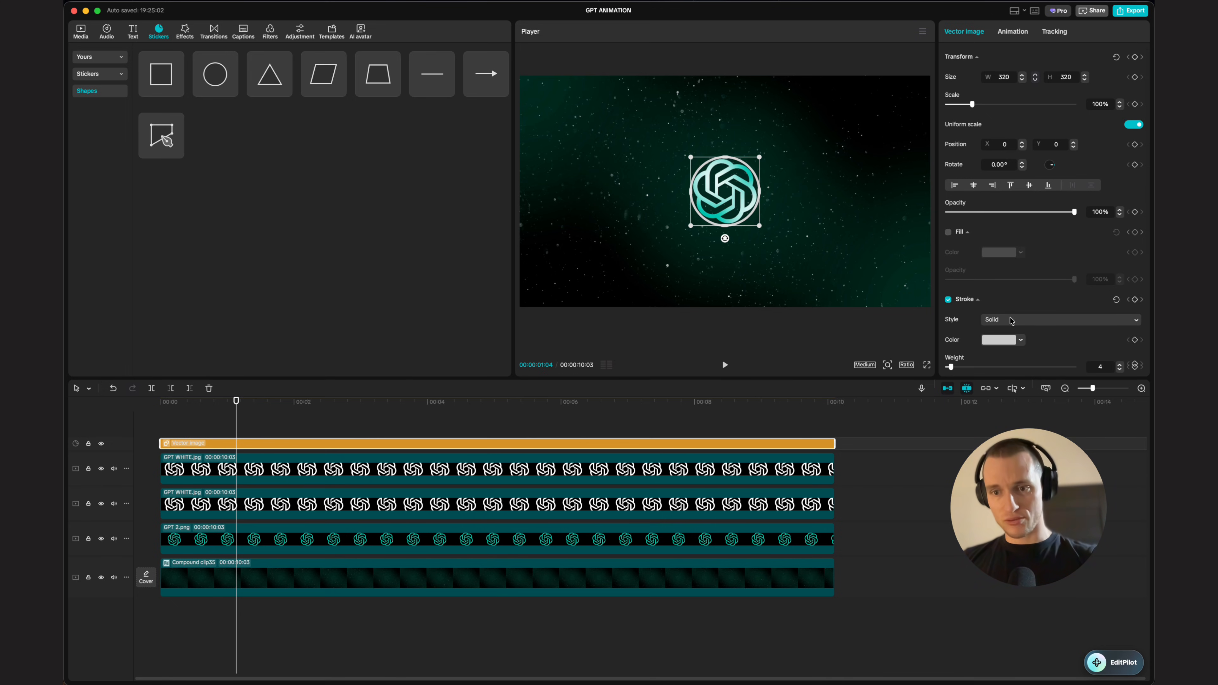
pyautogui.click(992, 320)
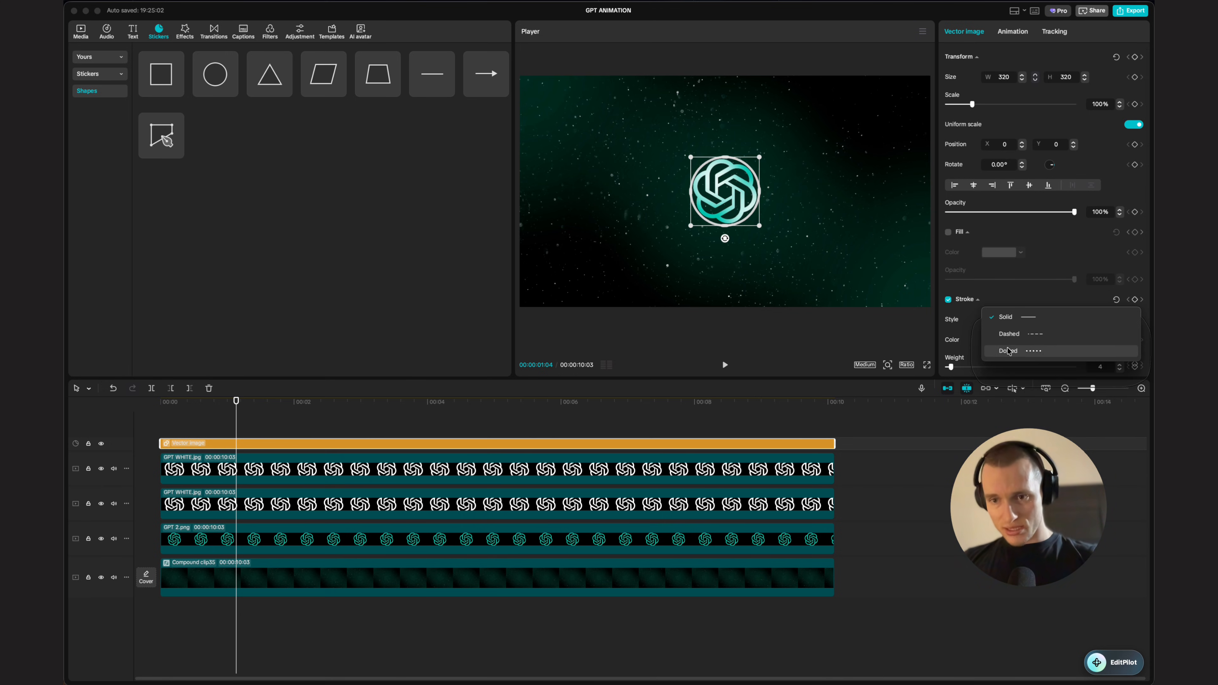
pyautogui.click(1031, 334)
# Step: Enlarge the circle to surround the logo and reduce its stroke weight to 3
pyautogui.moveTo(761, 157); pyautogui.dragTo(786, 132)
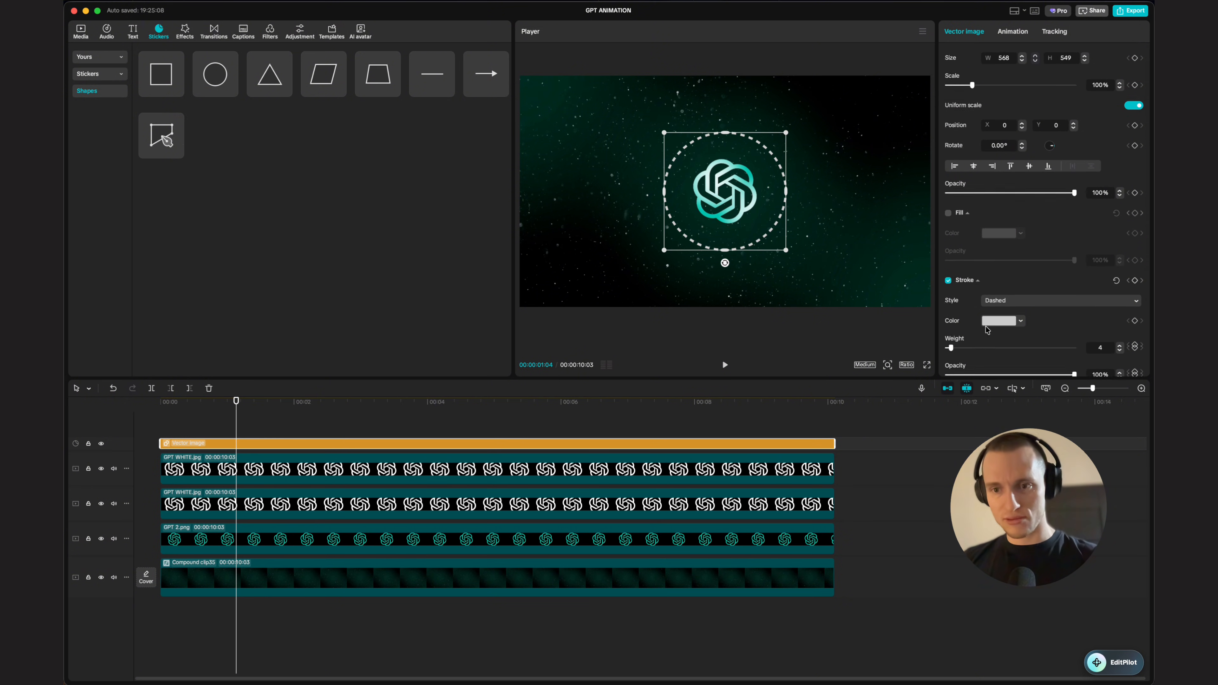
pyautogui.scroll(-2, 1058, 301)
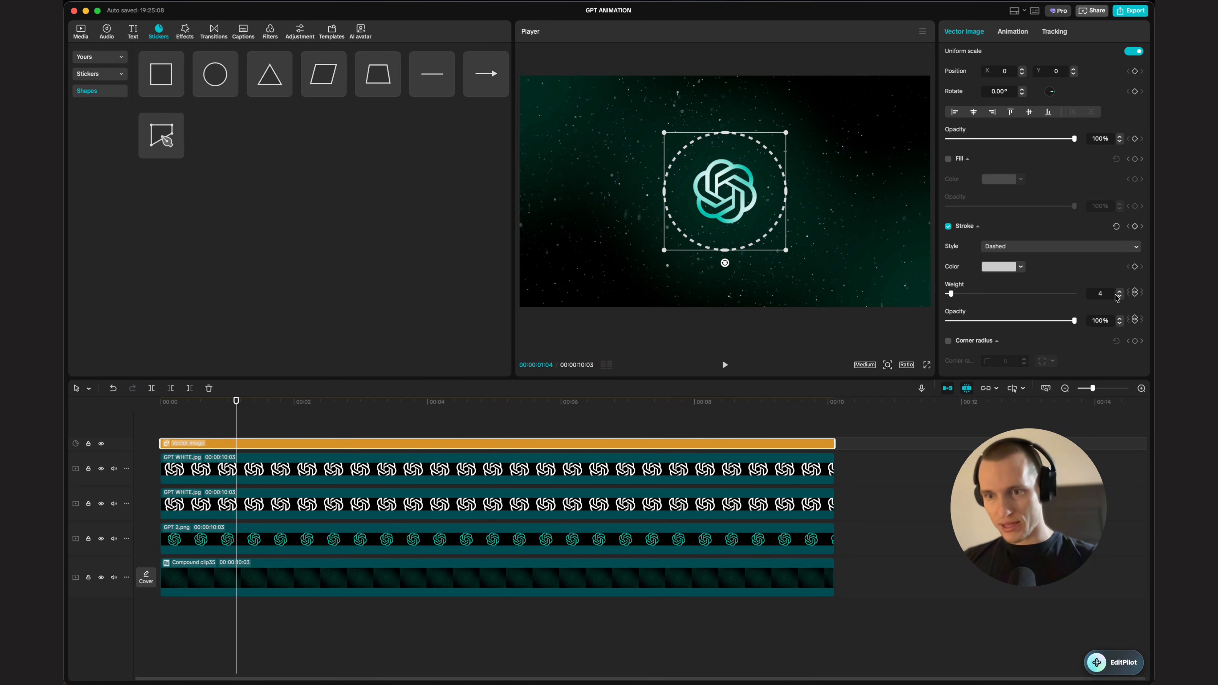
pyautogui.click(1120, 296)
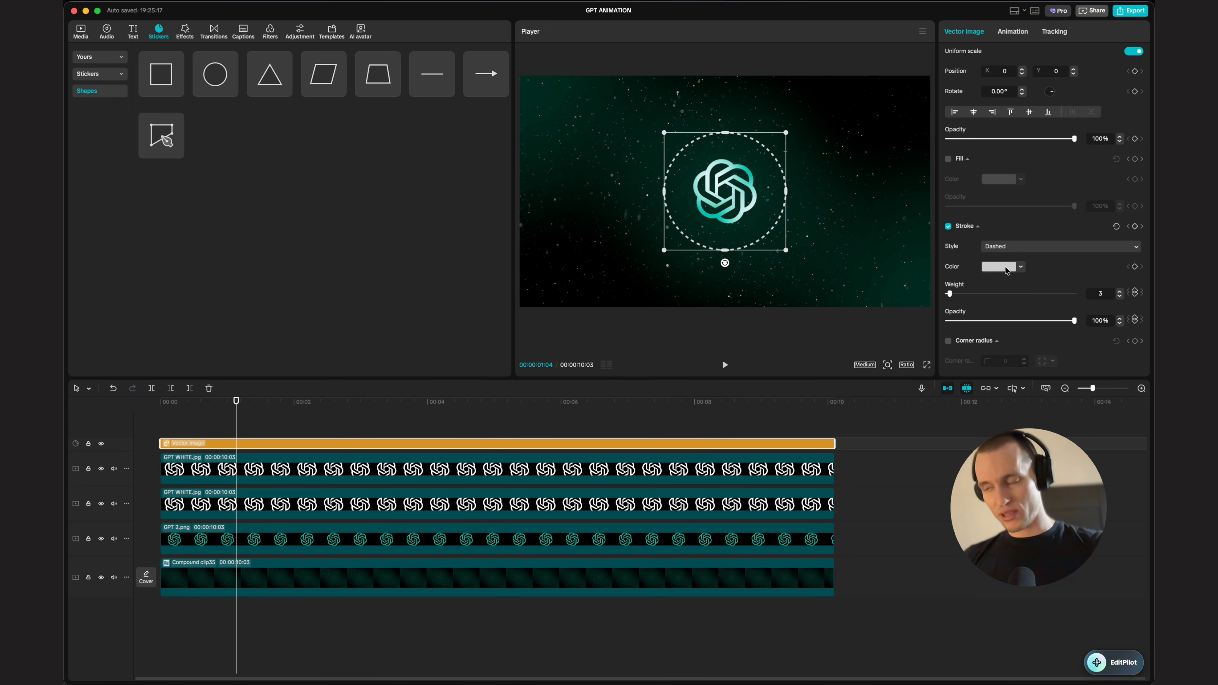
# Step: Set the circle's stroke color to bright green 00FFA3
pyautogui.click(1019, 269)
pyautogui.click(1022, 357)
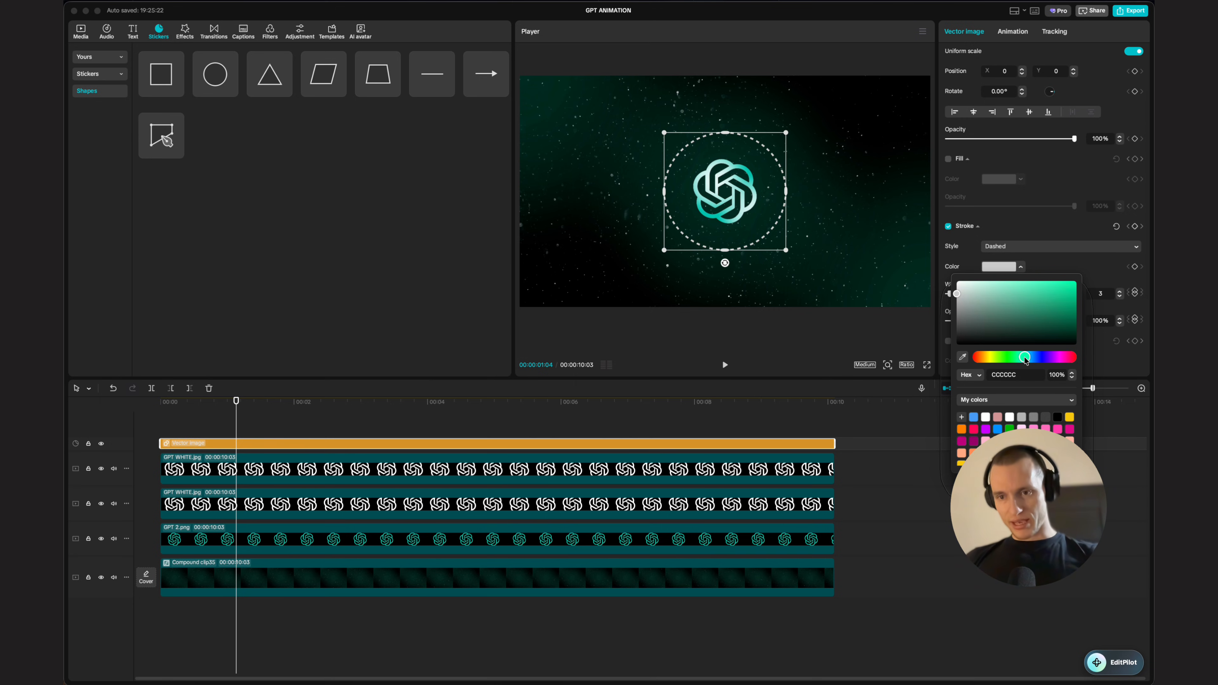
pyautogui.click(1076, 288)
pyautogui.moveTo(1085, 288); pyautogui.dragTo(1101, 261)
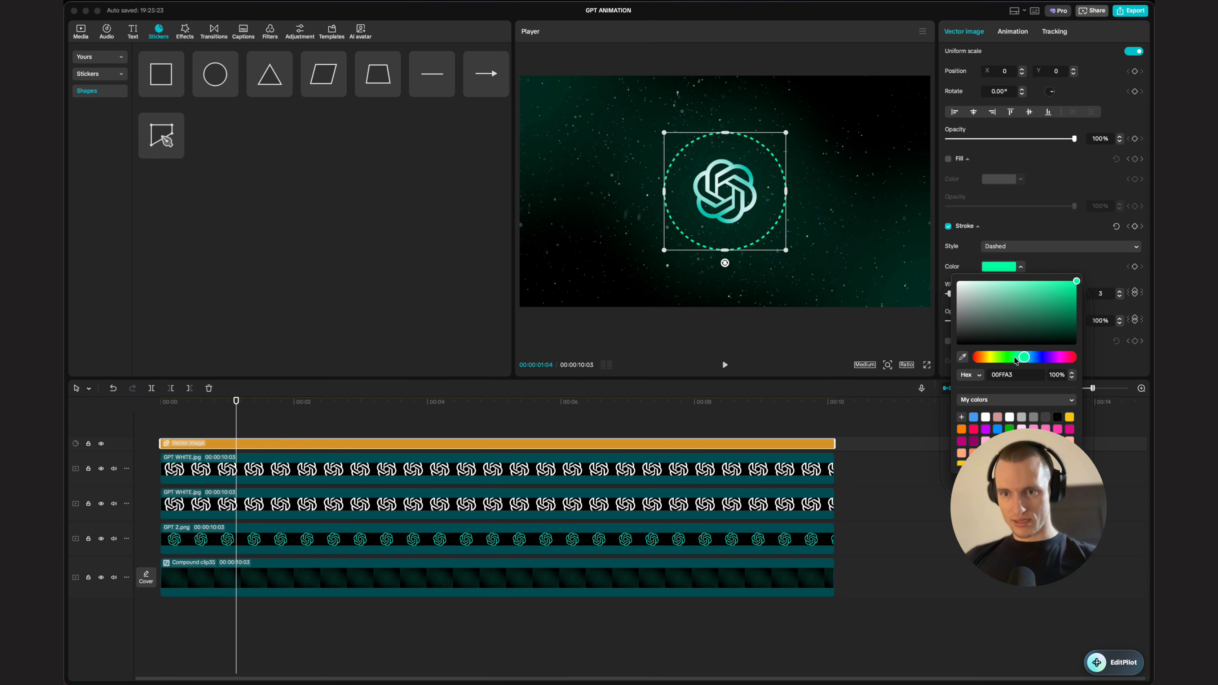
pyautogui.scroll(3, 1032, 194)
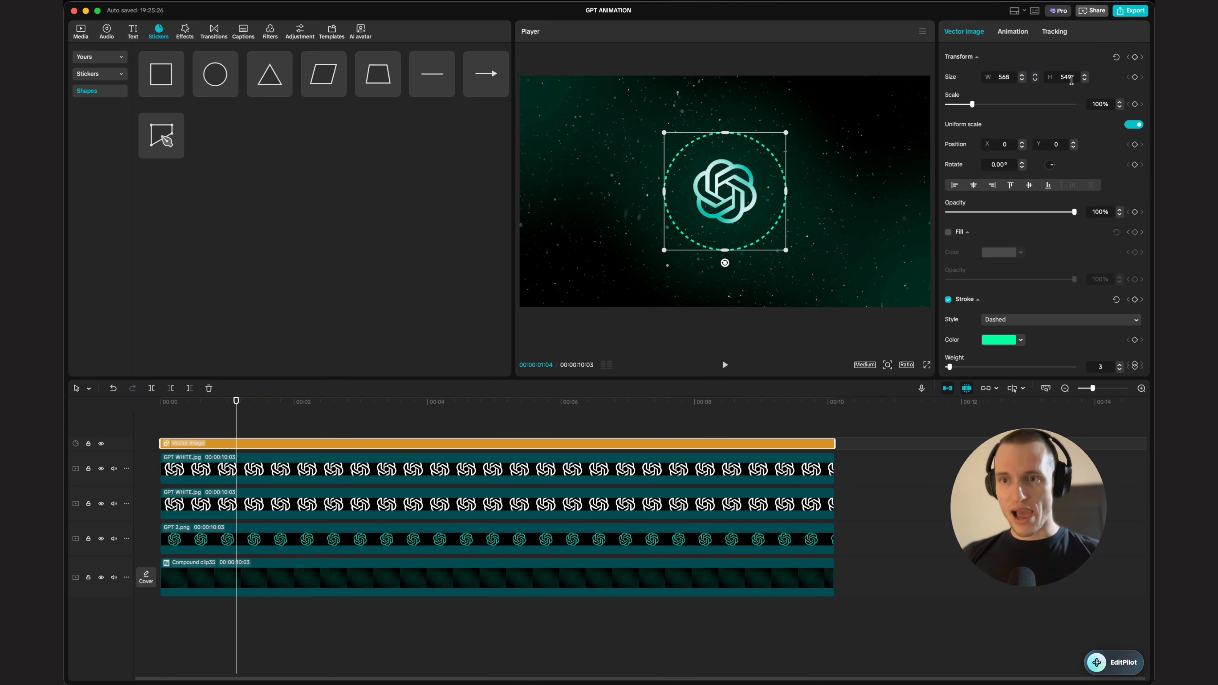
# Step: Set the circle's size to 650 by 650
pyautogui.click(1004, 78)
pyautogui.write('500')
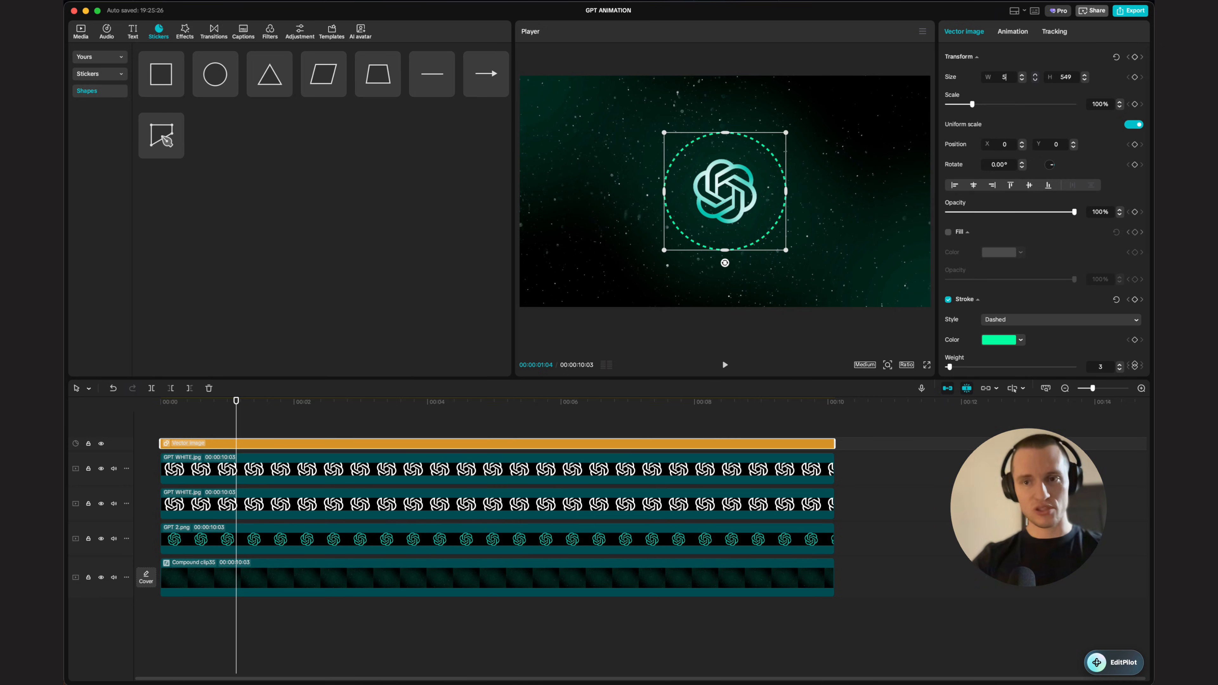
pyautogui.write('650')
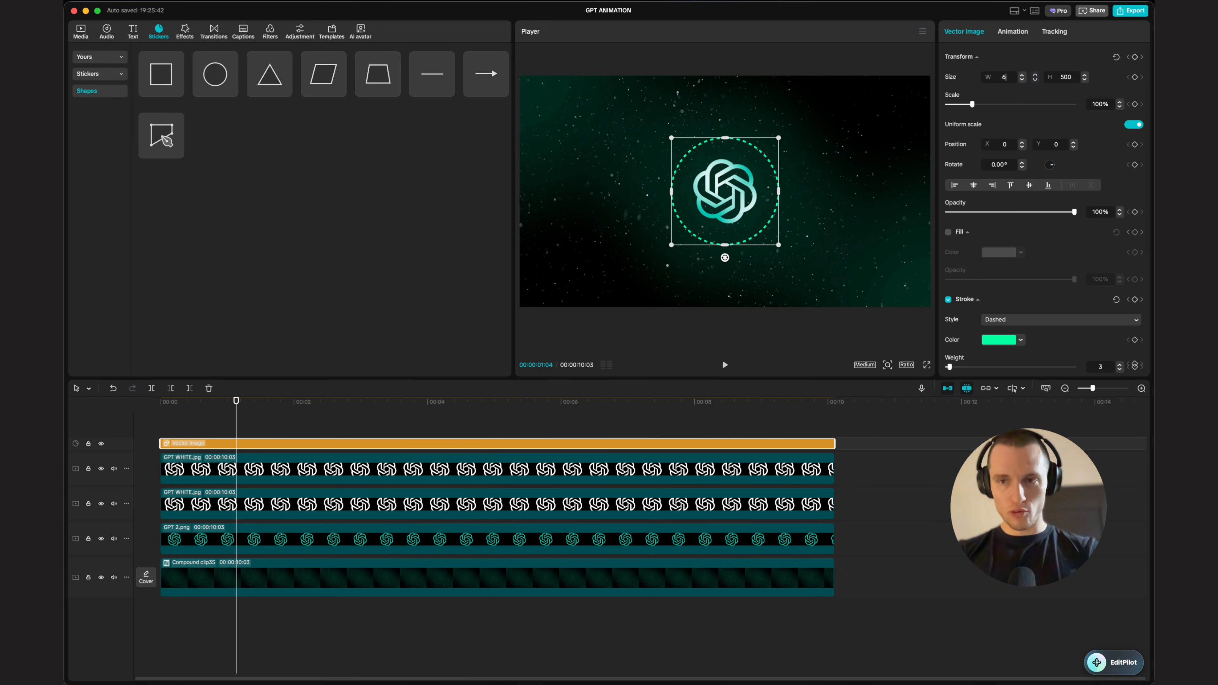
pyautogui.press('Return')
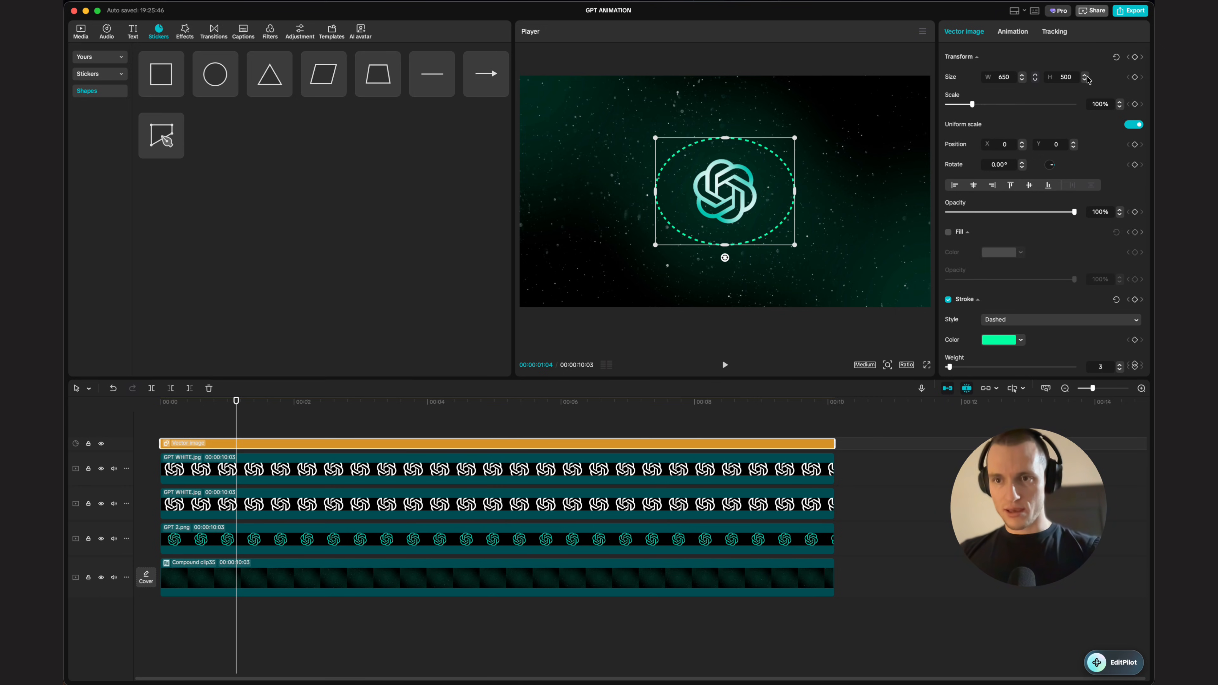
pyautogui.click(1074, 78)
pyautogui.write('650')
pyautogui.press('Return')
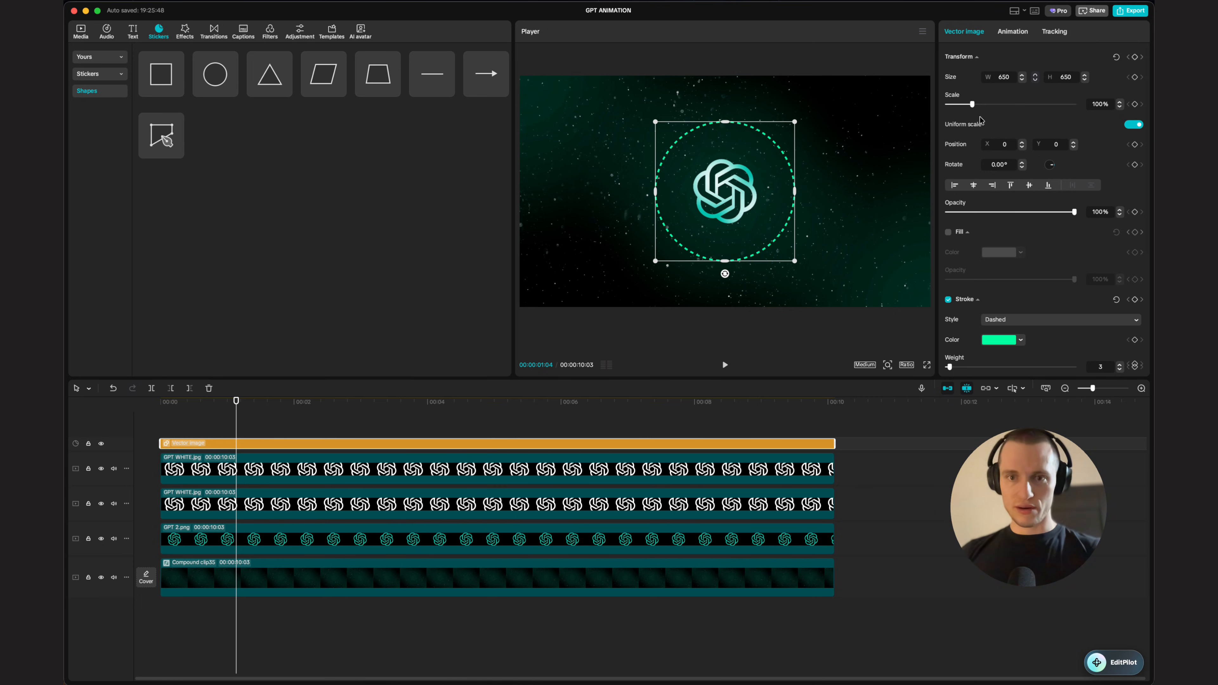
# Step: Duplicate the circle clip onto a new track above and select the copy
pyautogui.scroll(-2, 707, 138)
pyautogui.click(516, 431)
pyautogui.click(507, 433)
pyautogui.click(464, 446)
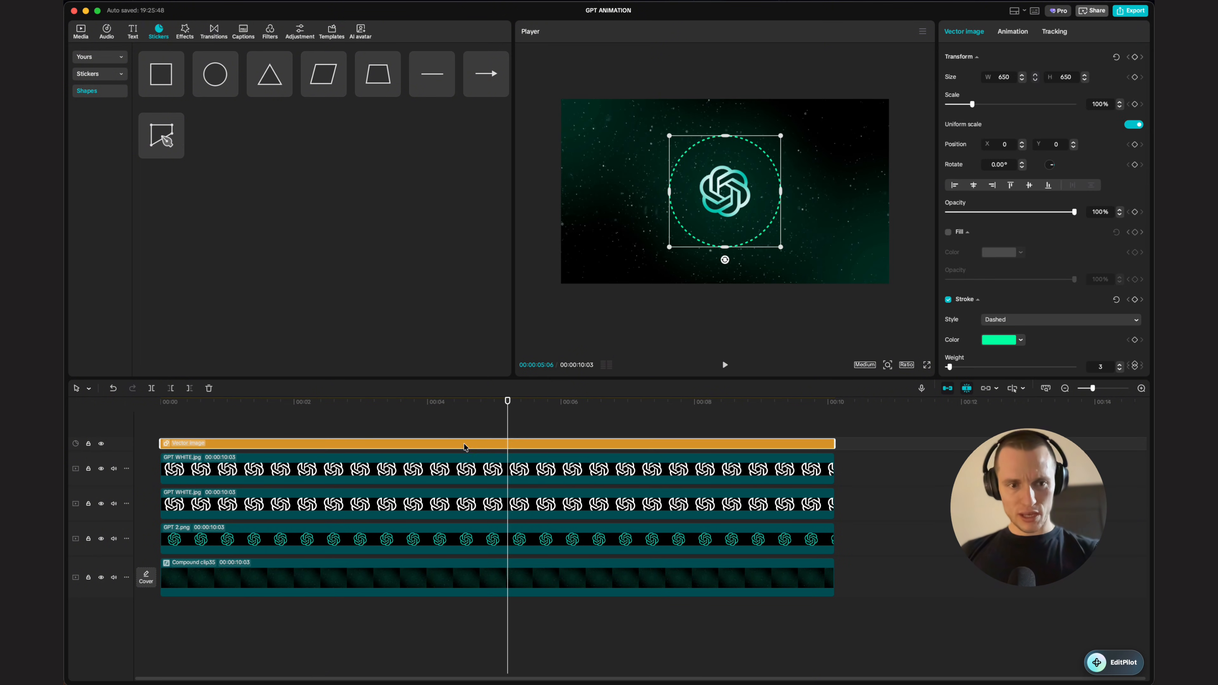
pyautogui.moveTo(463, 445); pyautogui.dragTo(463, 435)
pyautogui.click(463, 443)
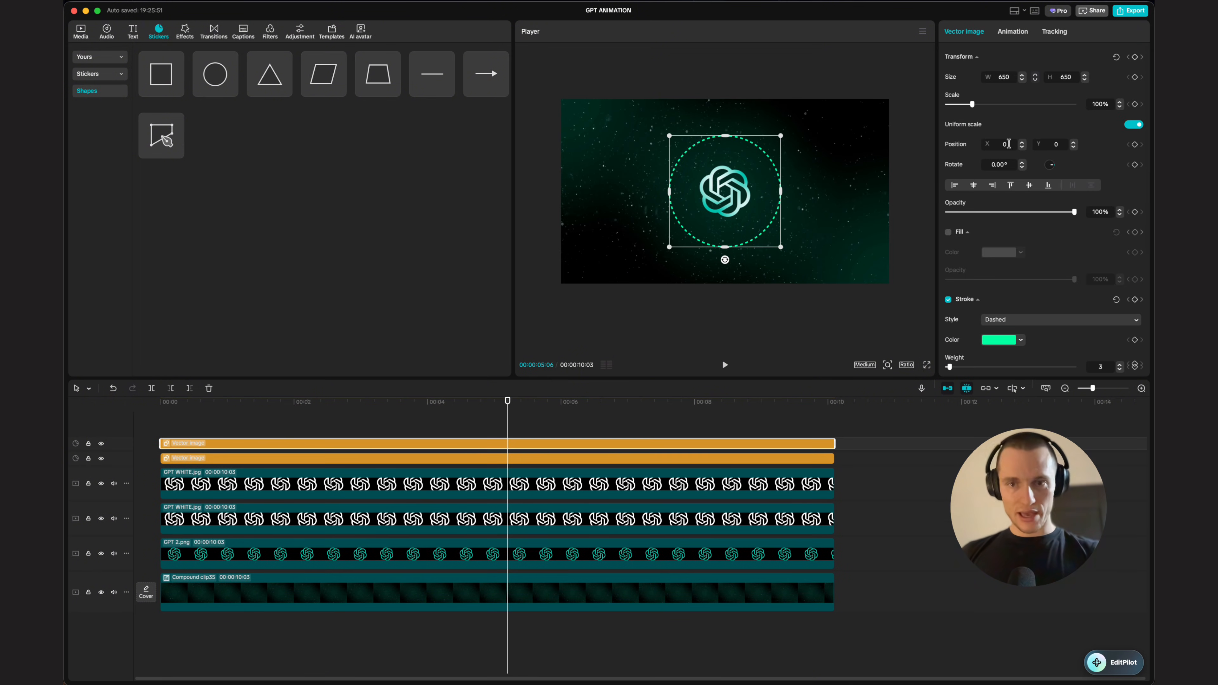
# Step: Set the copied circle's size to 950 by 950
pyautogui.click(1013, 78)
pyautogui.write('950')
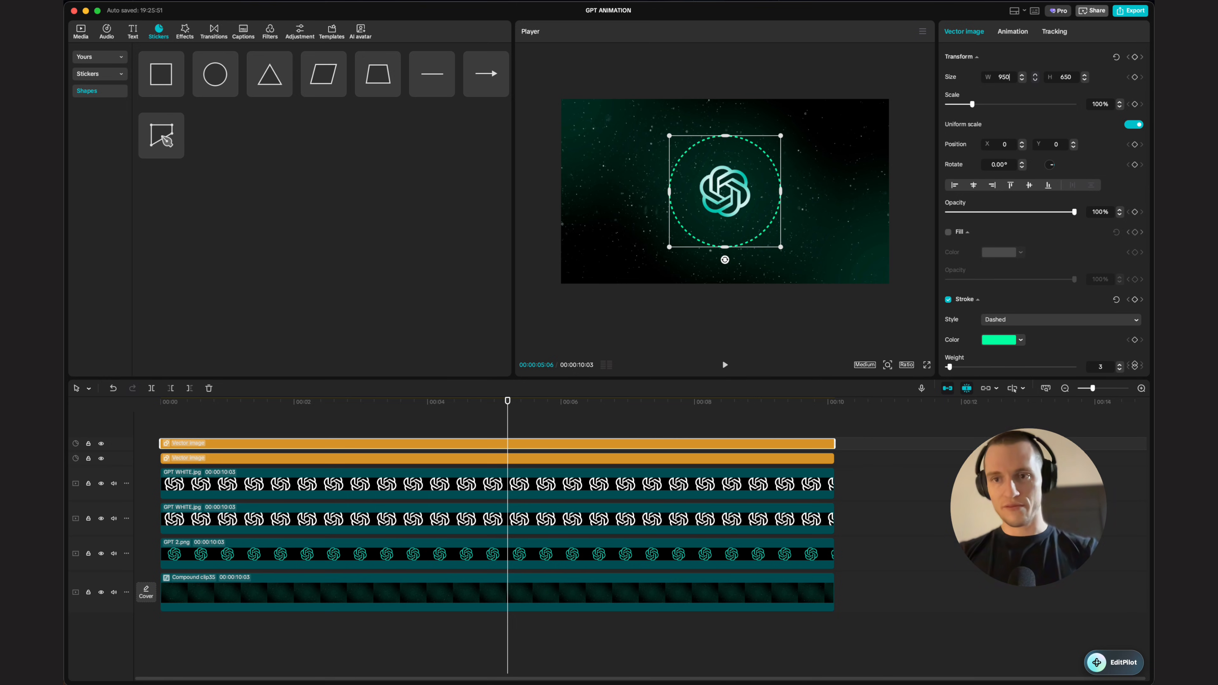
pyautogui.press('Return')
pyautogui.click(1064, 77)
pyautogui.write('950')
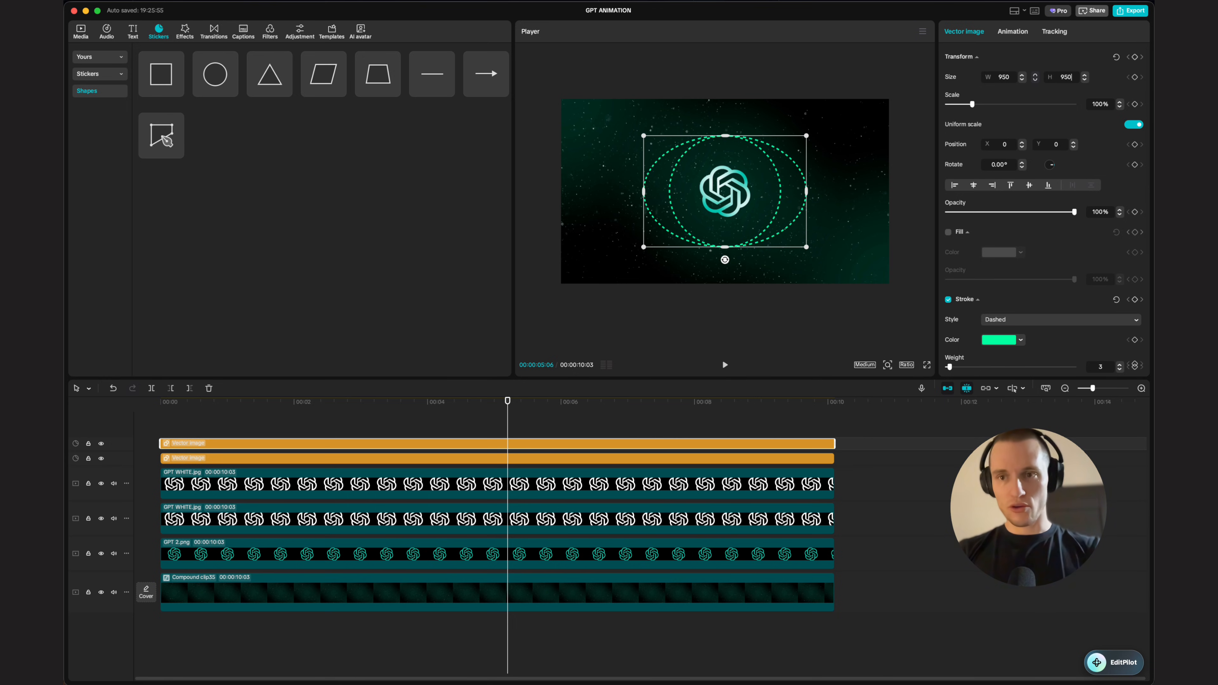
pyautogui.press('Return')
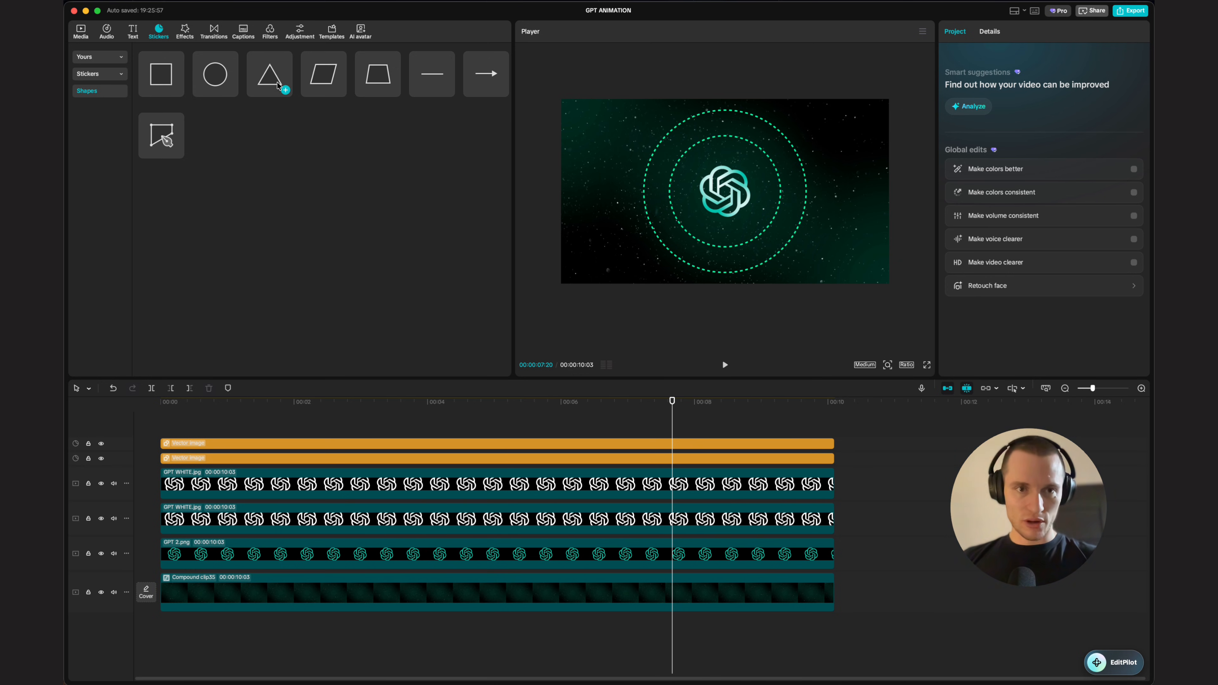
# Step: Add a triangle shape and align its clip with the start and end of the other clips
pyautogui.click(286, 90)
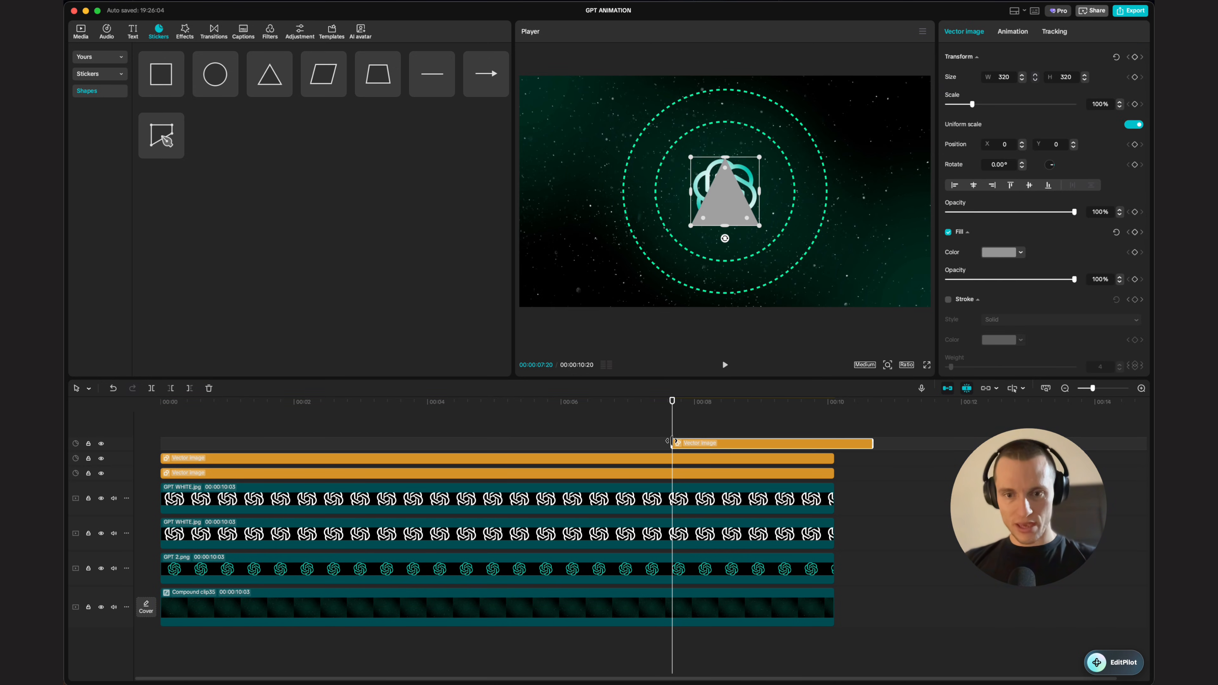
pyautogui.moveTo(670, 441); pyautogui.dragTo(161, 442)
pyautogui.moveTo(873, 443); pyautogui.dragTo(833, 447)
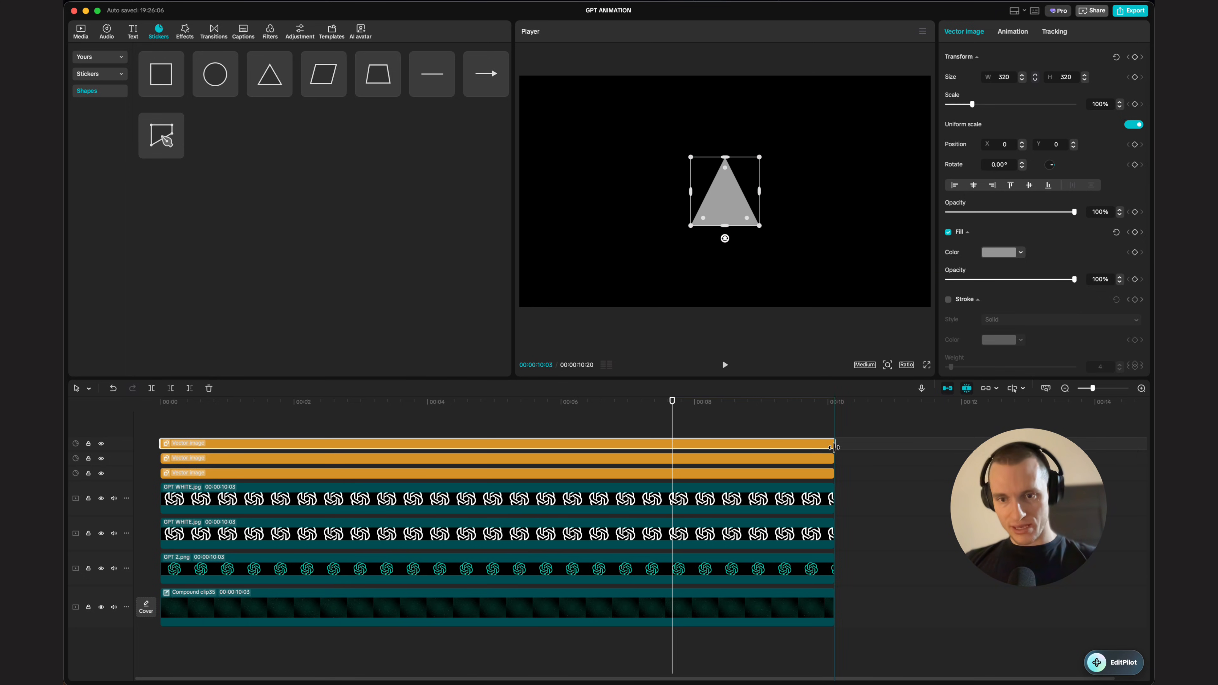
# Step: Switch the triangle's fill to a gradient and color its left and right stops green
pyautogui.click(1001, 253)
pyautogui.click(965, 247)
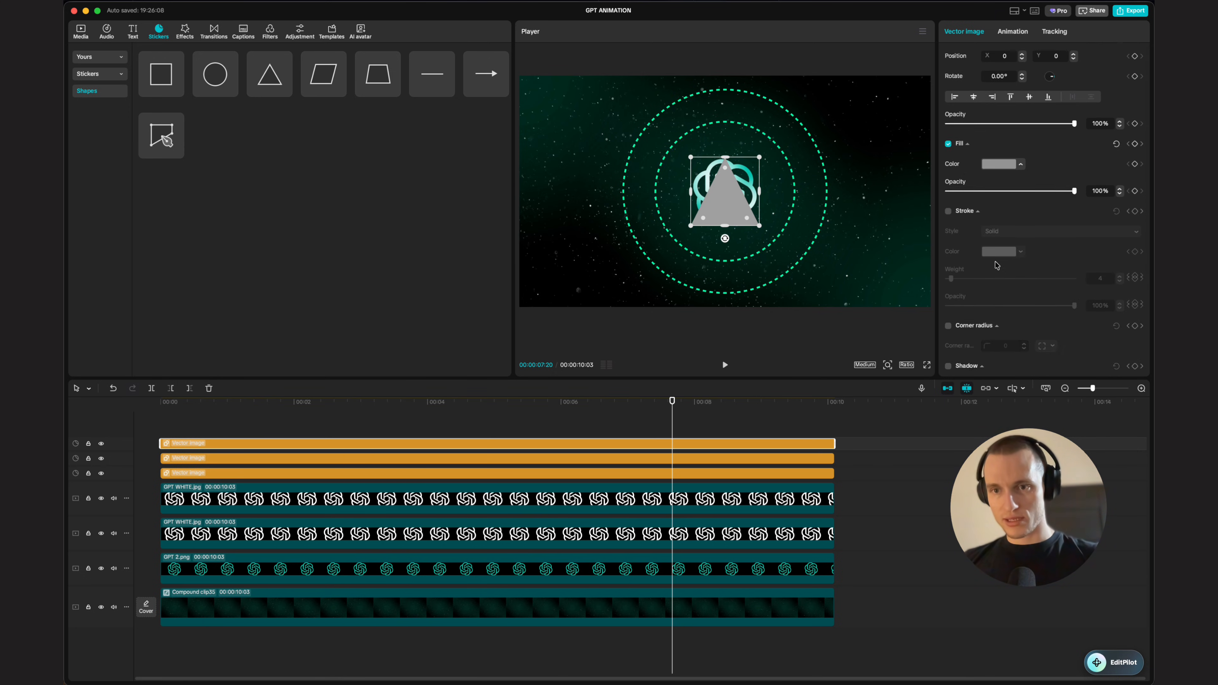
pyautogui.click(1009, 254)
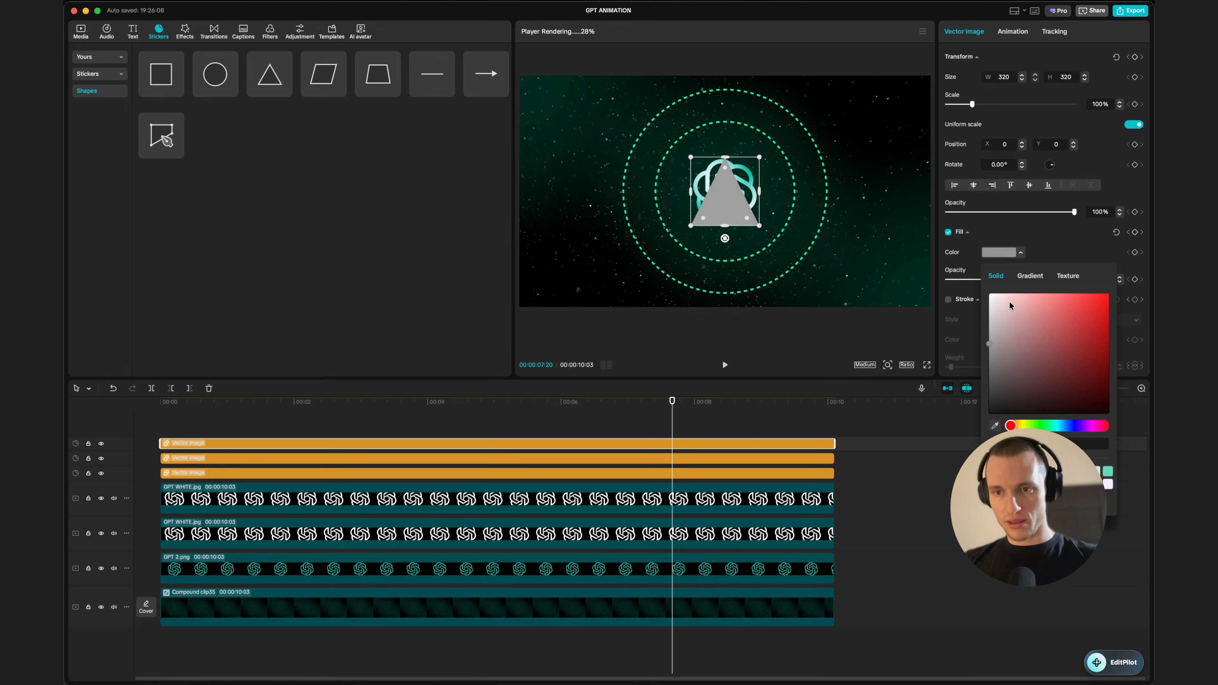
pyautogui.click(1030, 276)
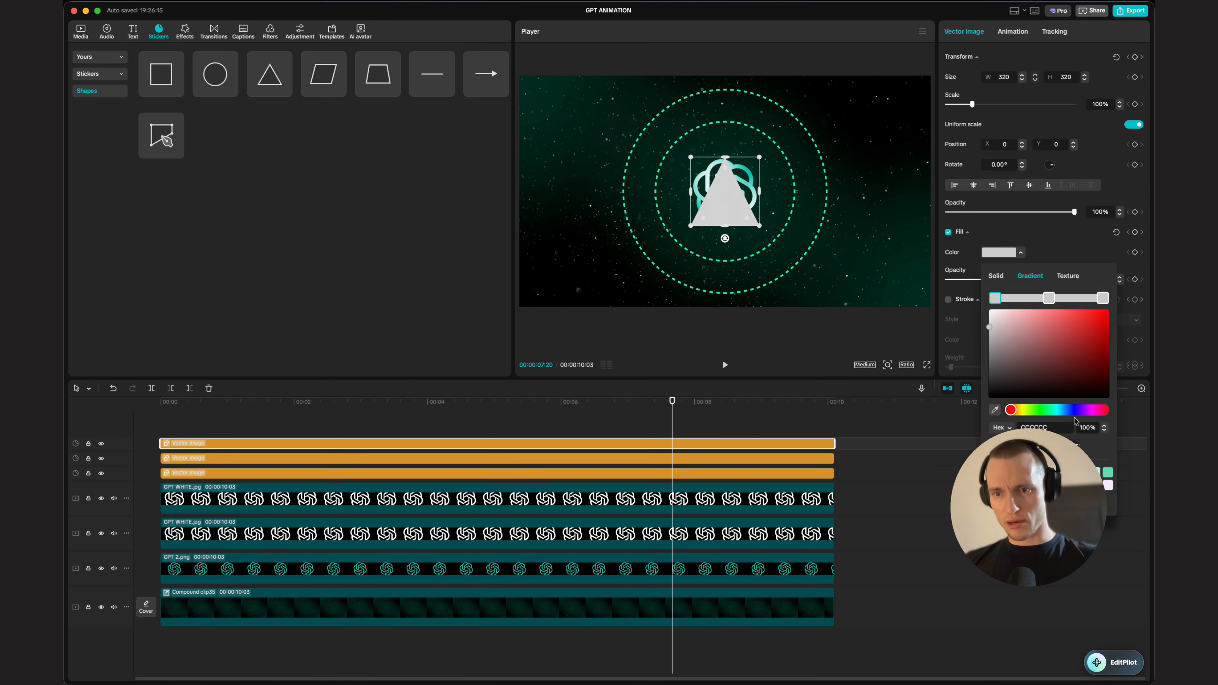
pyautogui.moveTo(1041, 412); pyautogui.dragTo(1056, 410)
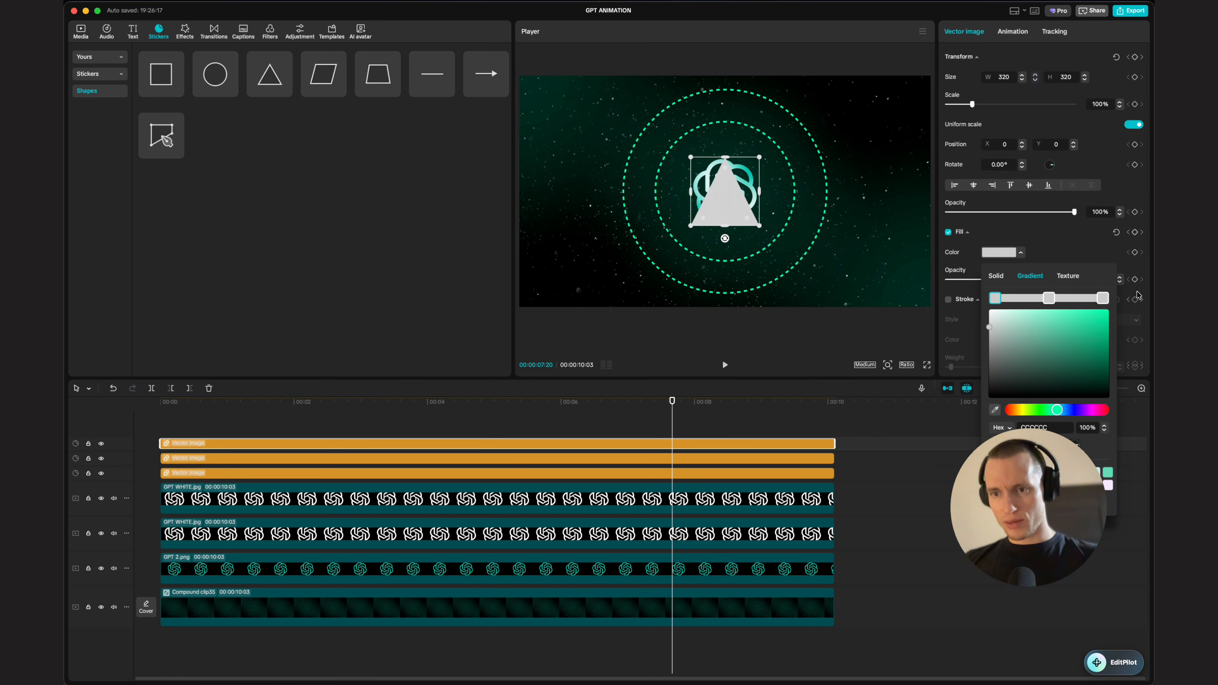
pyautogui.moveTo(1075, 331); pyautogui.dragTo(1106, 335)
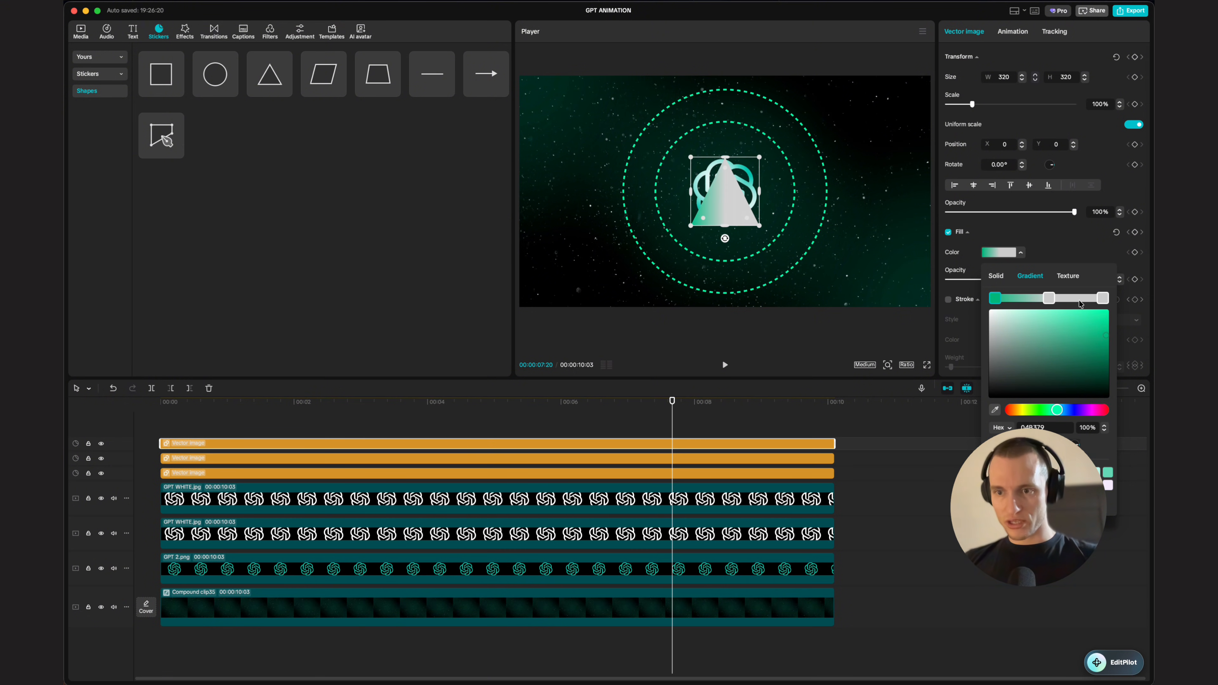
pyautogui.click(1102, 299)
pyautogui.click(1055, 412)
pyautogui.click(1105, 348)
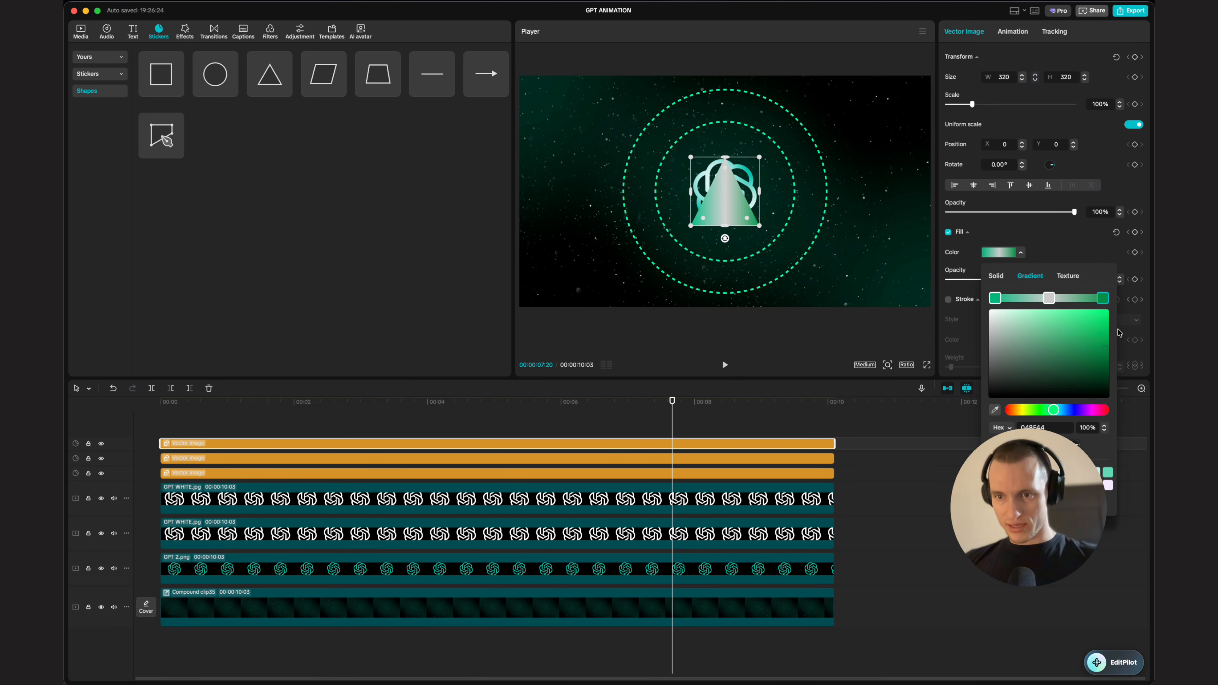
# Step: Color the gradient's middle stop a pale green
pyautogui.click(1049, 299)
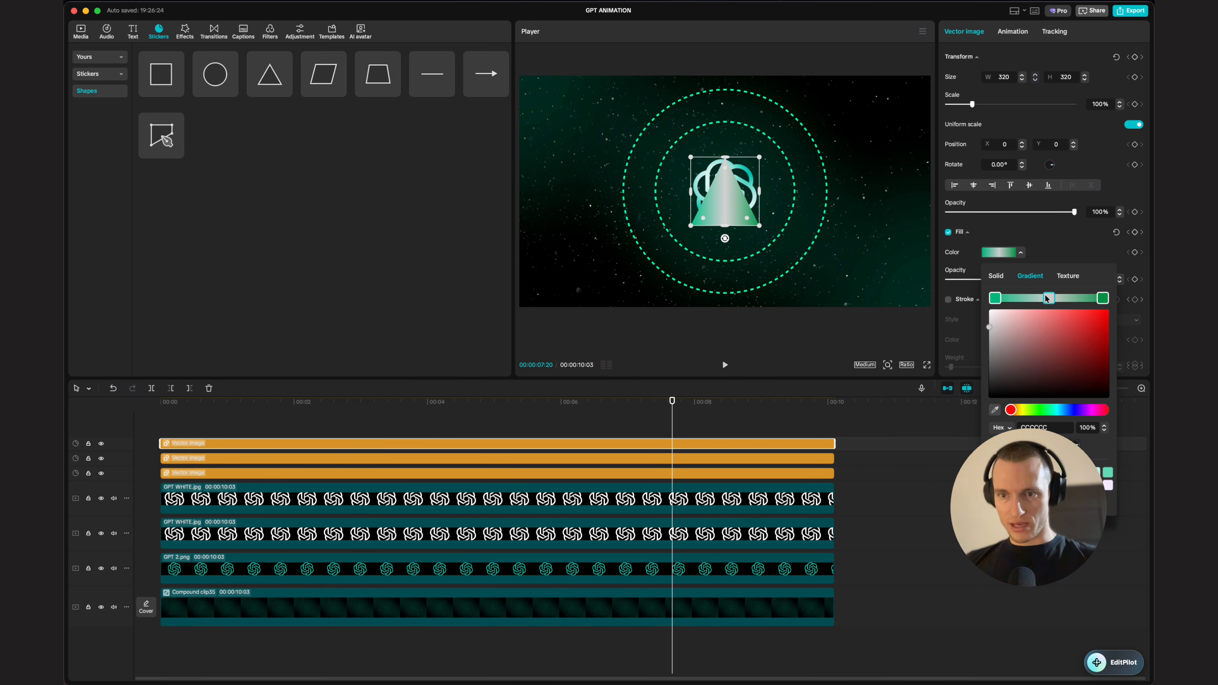
pyautogui.click(1045, 411)
pyautogui.click(1060, 411)
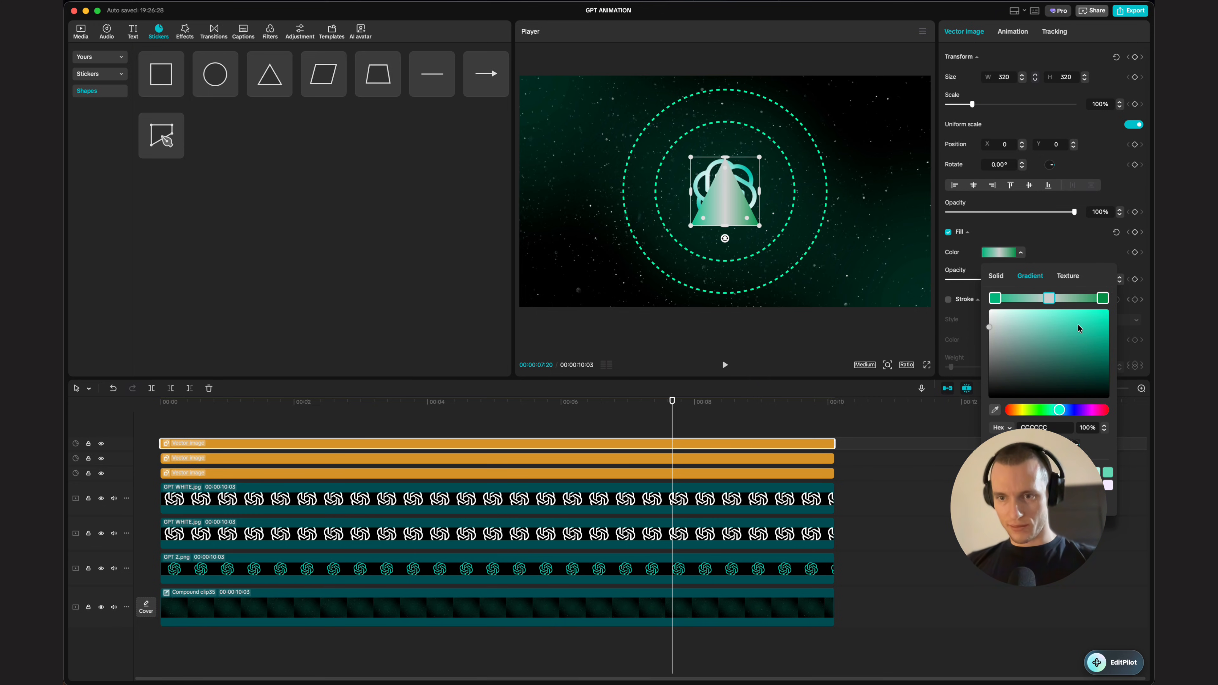
pyautogui.click(1027, 316)
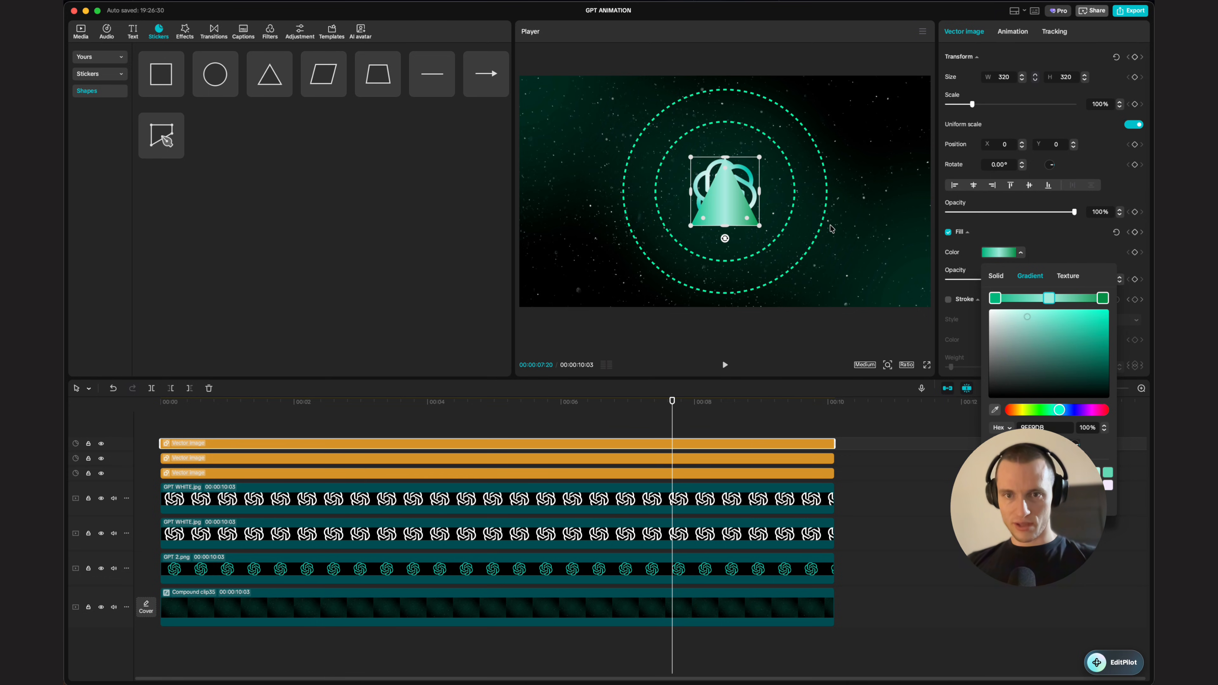
pyautogui.click(740, 425)
# Step: Shift the gradient's right stop toward a teal hue
pyautogui.scroll(3, 721, 164)
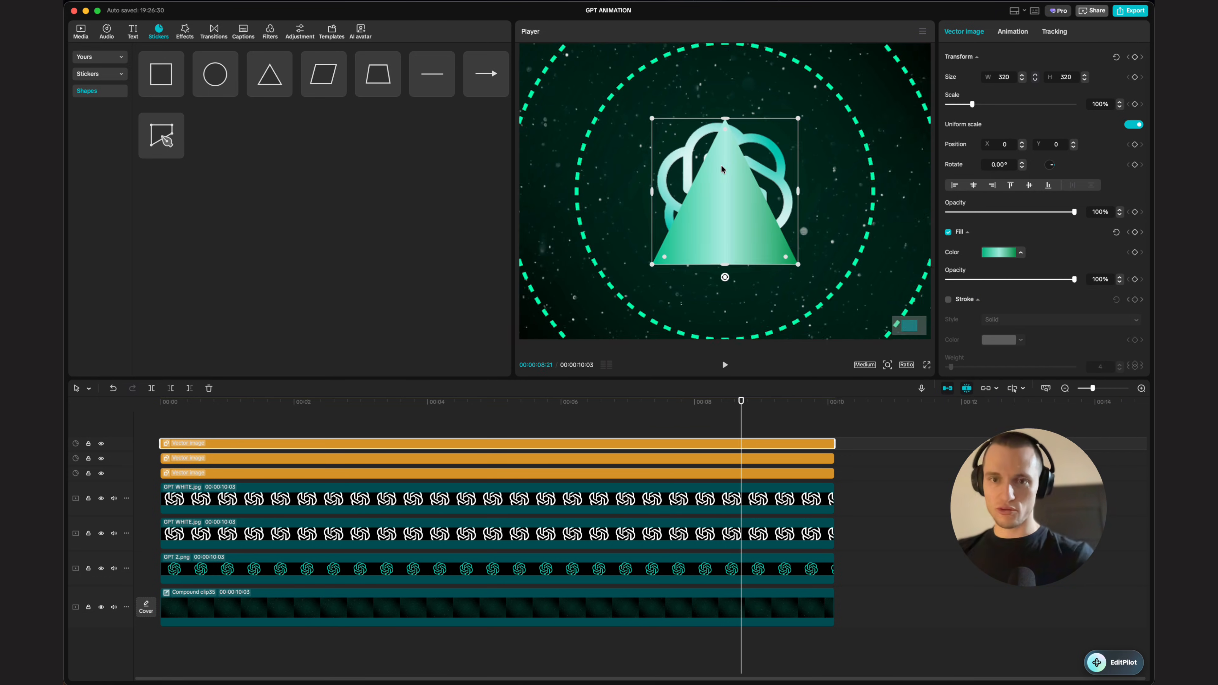
pyautogui.scroll(3, 738, 207)
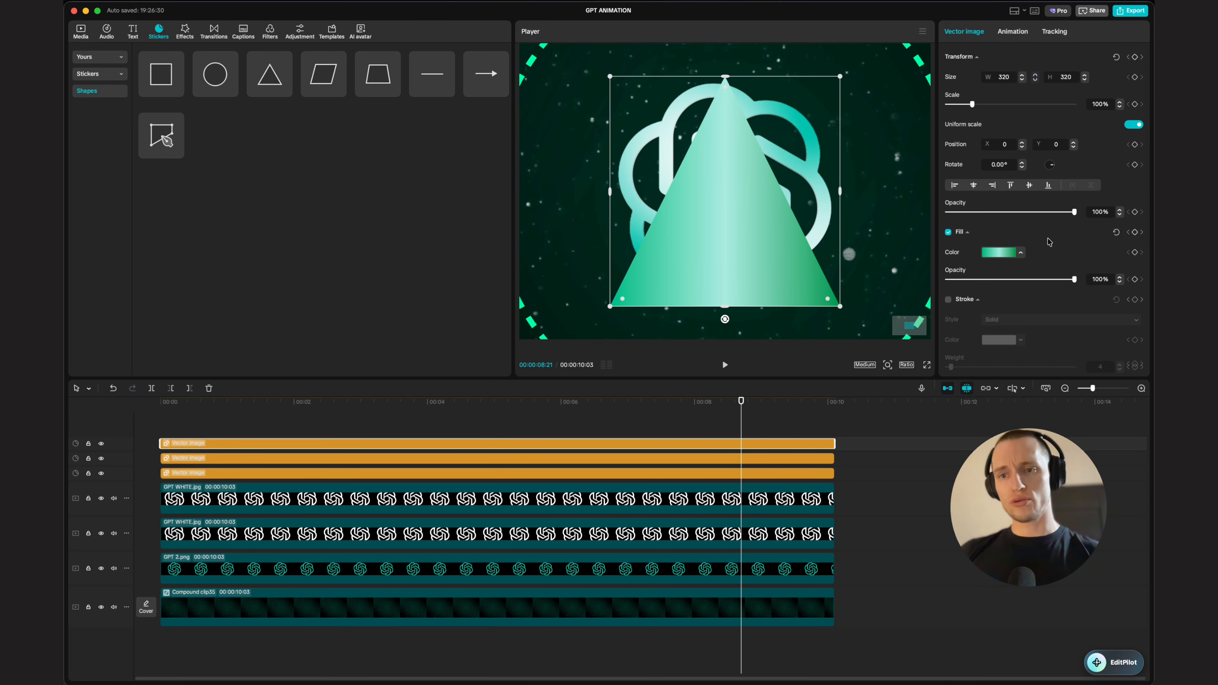
pyautogui.click(1001, 253)
pyautogui.click(1102, 298)
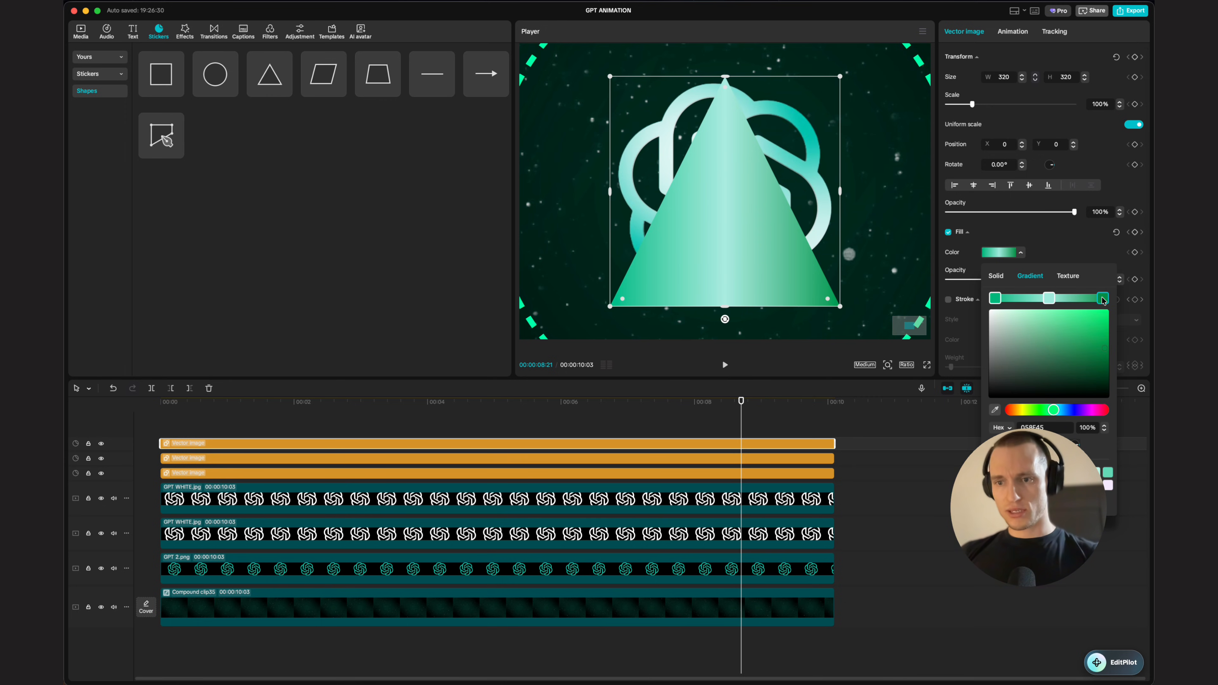
pyautogui.click(1062, 411)
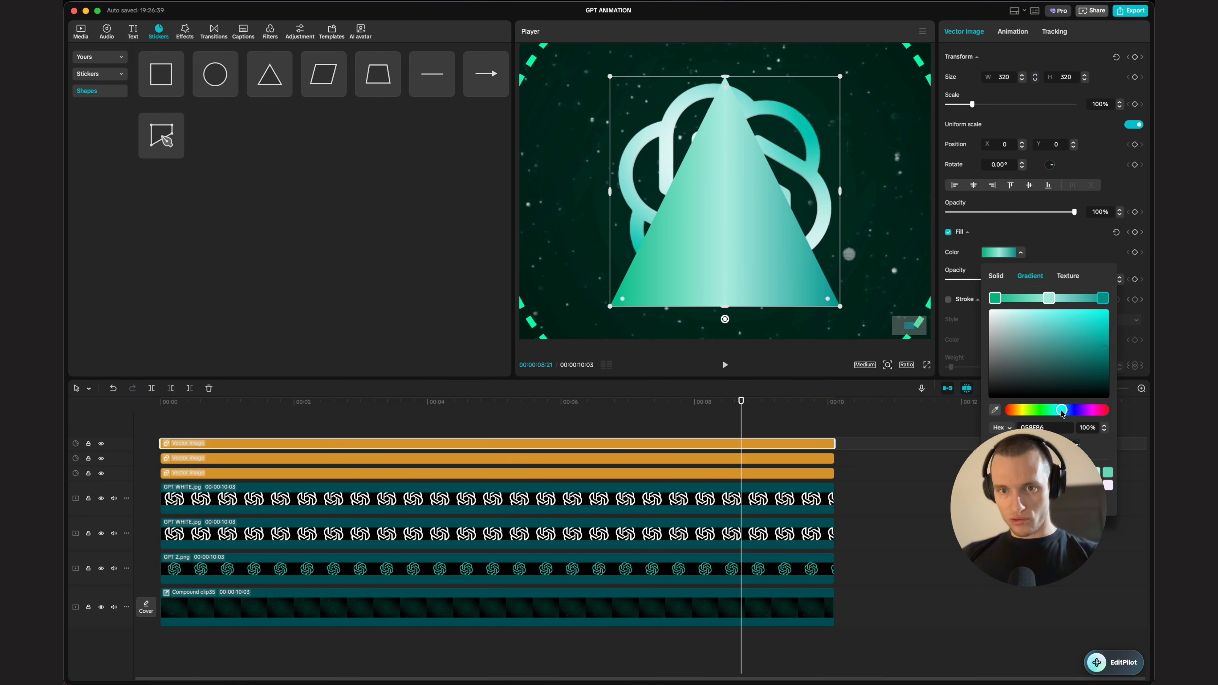
pyautogui.moveTo(1063, 412); pyautogui.dragTo(1060, 412)
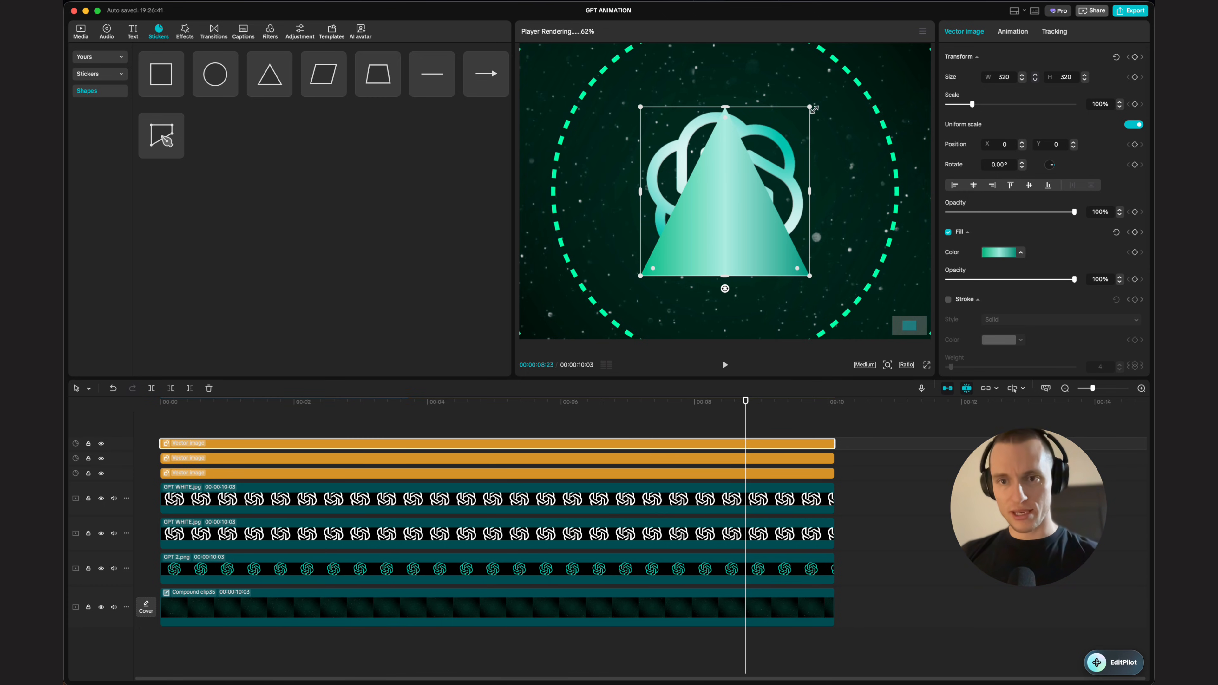
# Step: Shrink the triangle to about 112 by 105 and place it right of the logo on the inner ring
pyautogui.moveTo(813, 108); pyautogui.dragTo(728, 190)
pyautogui.click(727, 191)
pyautogui.moveTo(828, 238); pyautogui.dragTo(833, 232)
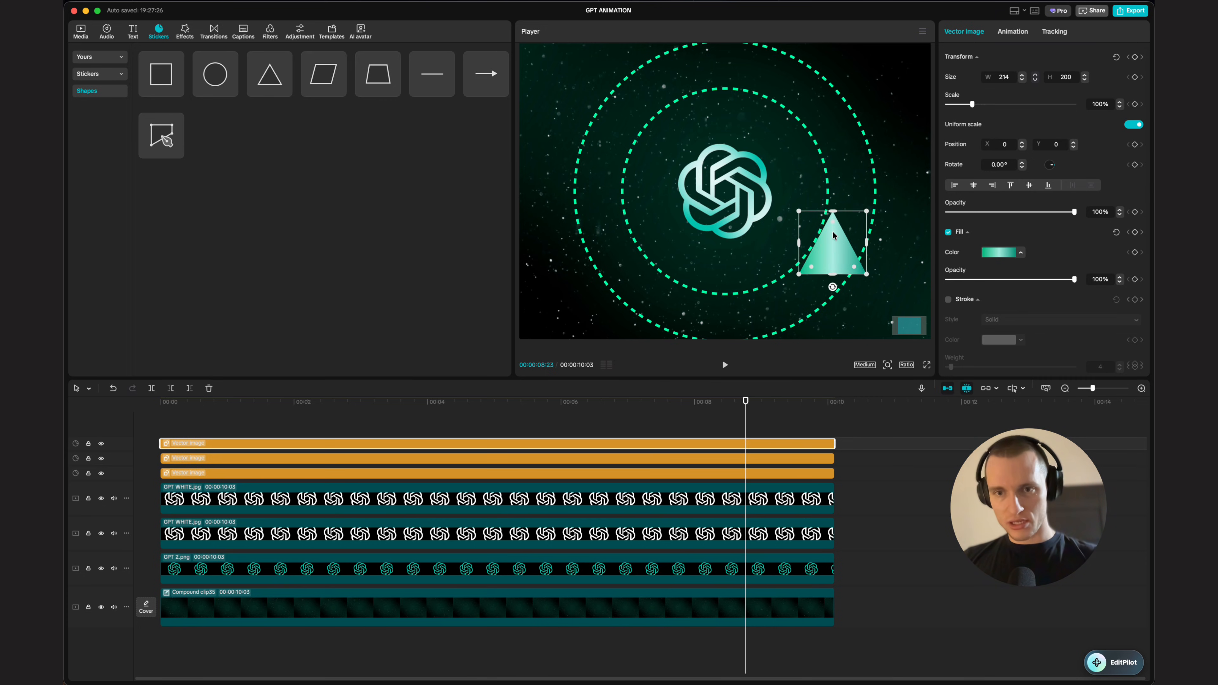
pyautogui.scroll(5, 849, 199)
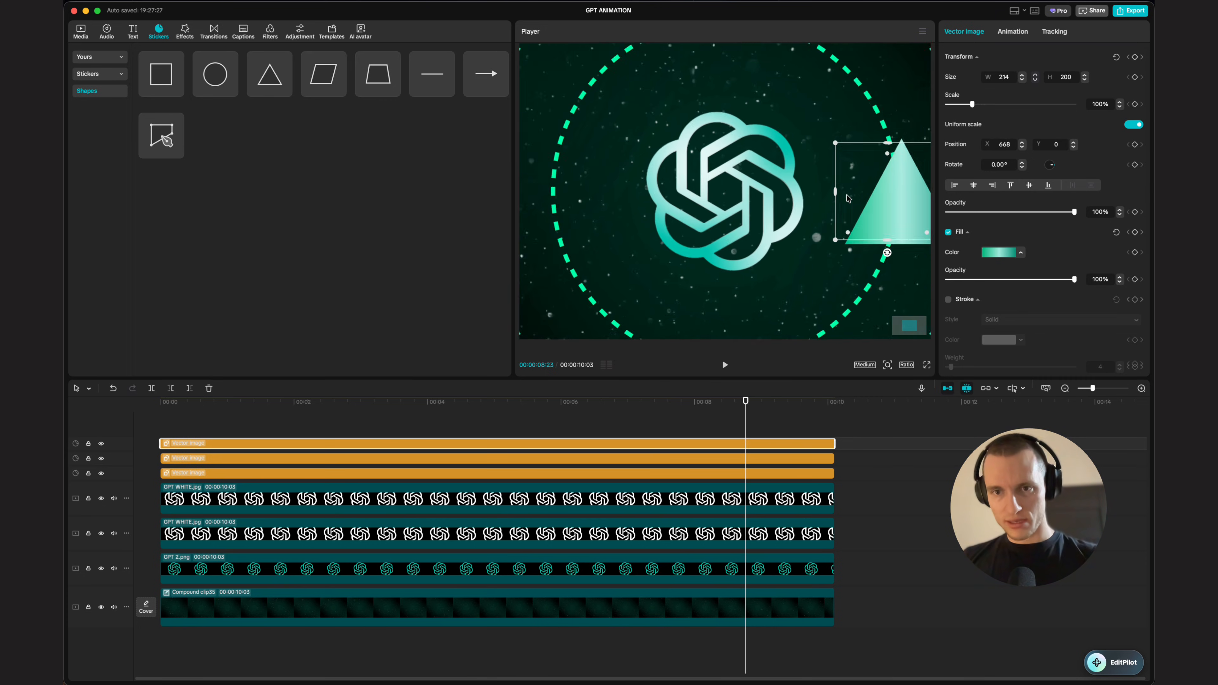
pyautogui.scroll(3, 849, 198)
pyautogui.hscroll(6, 849, 198)
pyautogui.moveTo(718, 135); pyautogui.dragTo(674, 177)
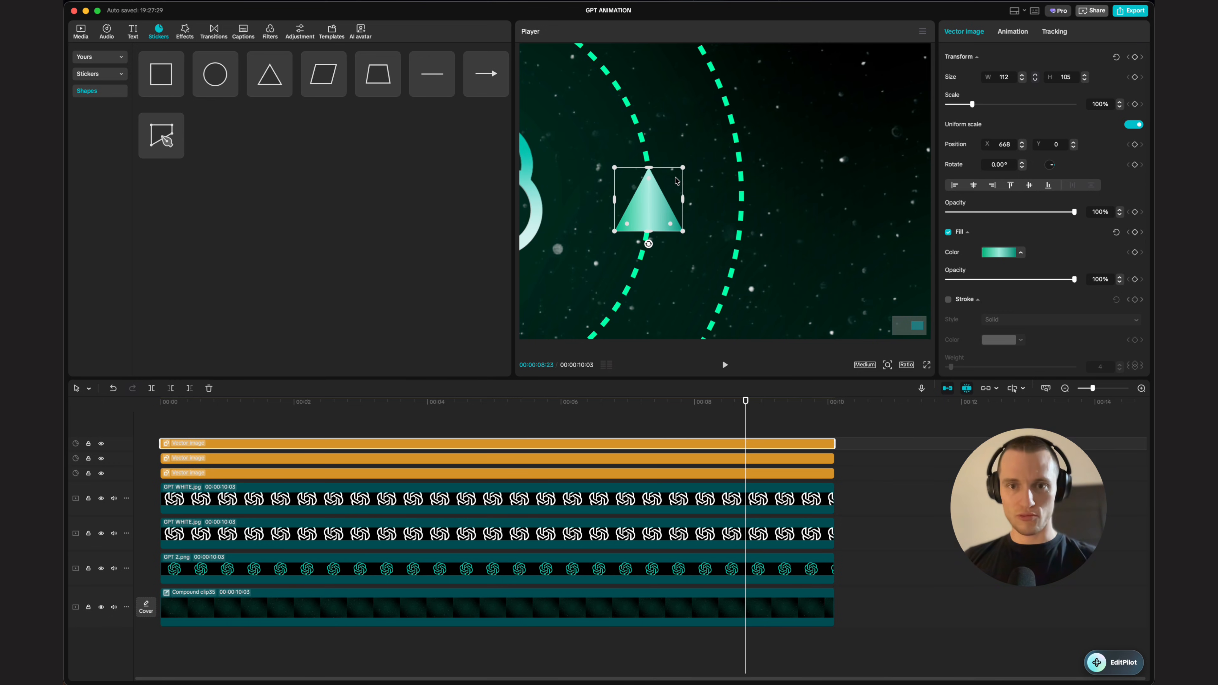
pyautogui.scroll(-6, 669, 192)
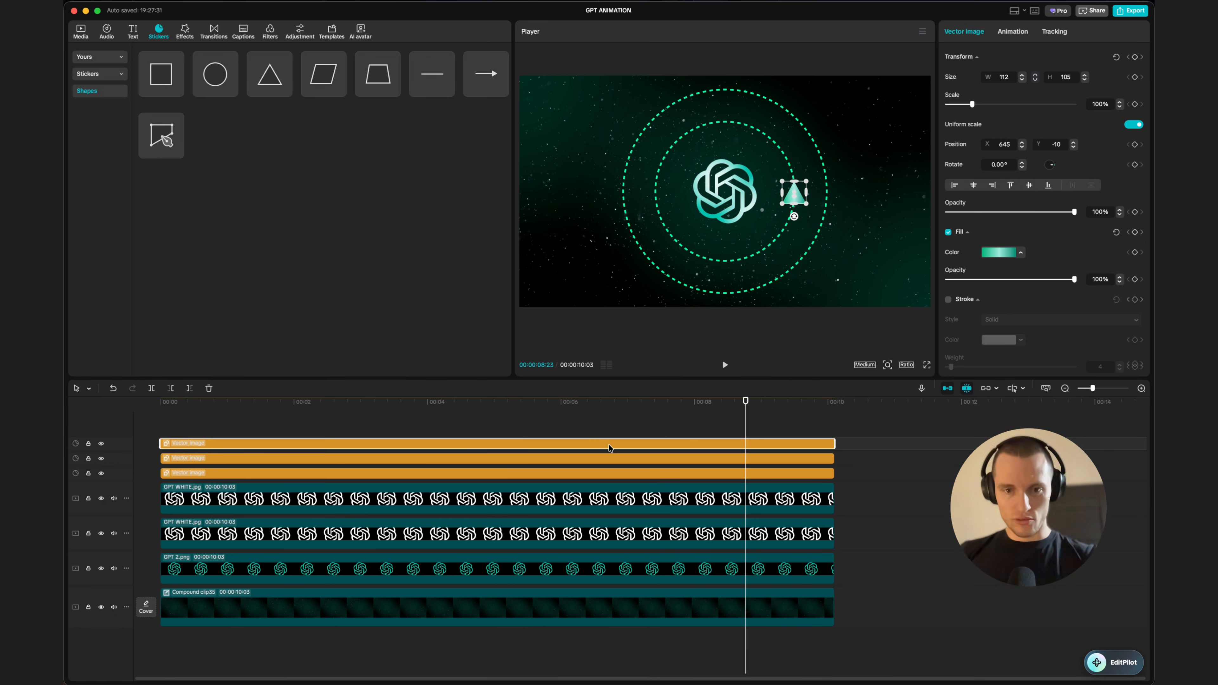
# Step: Duplicate the triangle onto a new track and move the copy to the lower left of the ring, rotated about 146°
pyautogui.moveTo(609, 444); pyautogui.dragTo(607, 428)
pyautogui.click(638, 416)
pyautogui.hotkey('shift', '=')
pyautogui.moveTo(829, 197); pyautogui.dragTo(647, 244)
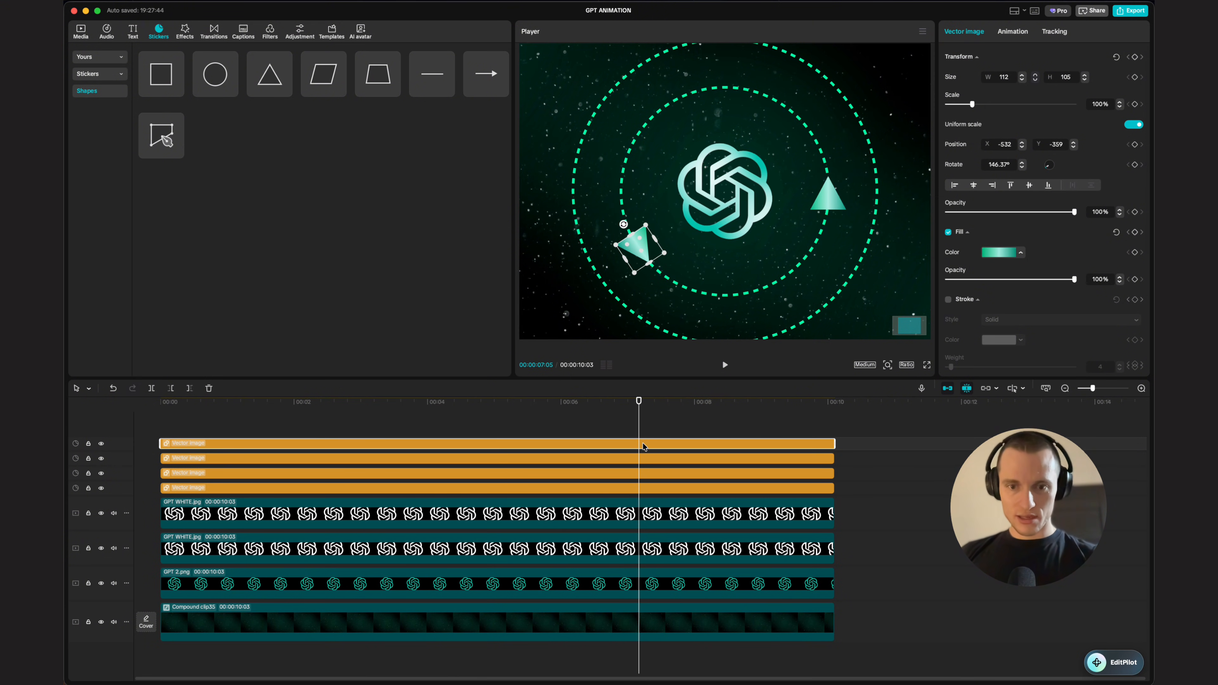
# Step: Duplicate the triangle again and move the copy onto the ring above the logo
pyautogui.moveTo(643, 444); pyautogui.dragTo(646, 427)
pyautogui.click(652, 443)
pyautogui.moveTo(651, 249); pyautogui.dragTo(721, 97)
pyautogui.scroll(-5, 724, 147)
pyautogui.click(712, 429)
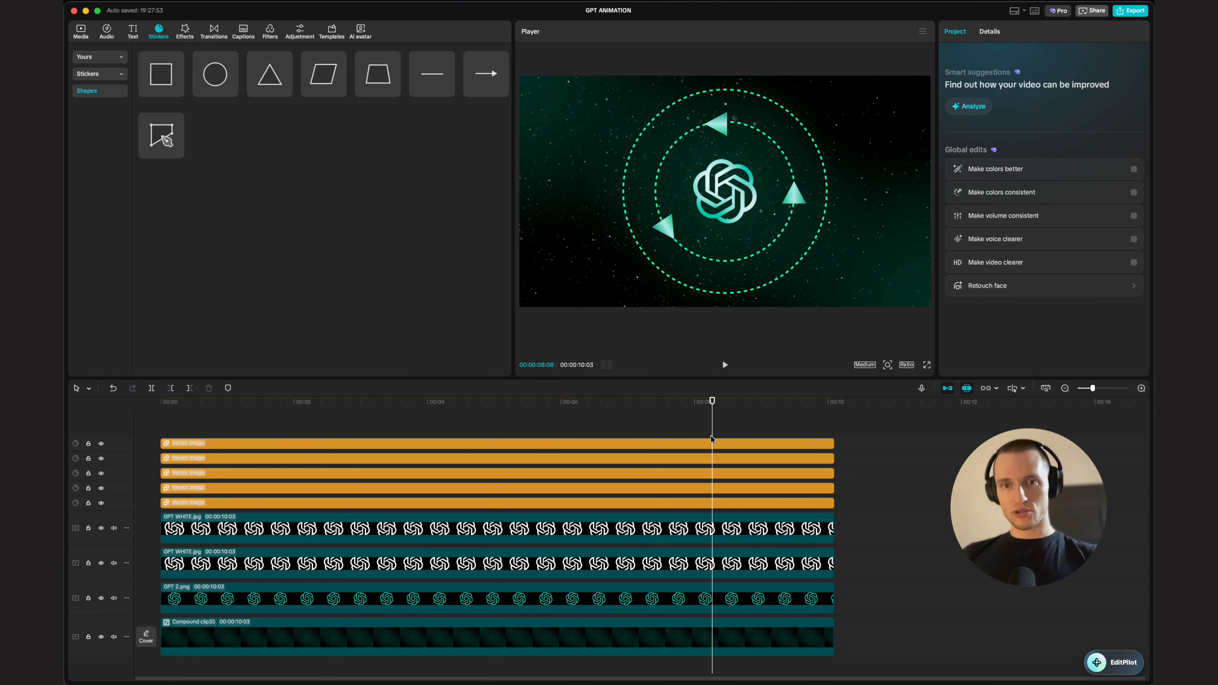
# Step: Combine the three logo image clips into one compound clip
pyautogui.moveTo(711, 431); pyautogui.dragTo(649, 422)
pyautogui.click(749, 414)
pyautogui.moveTo(749, 415); pyautogui.dragTo(688, 412)
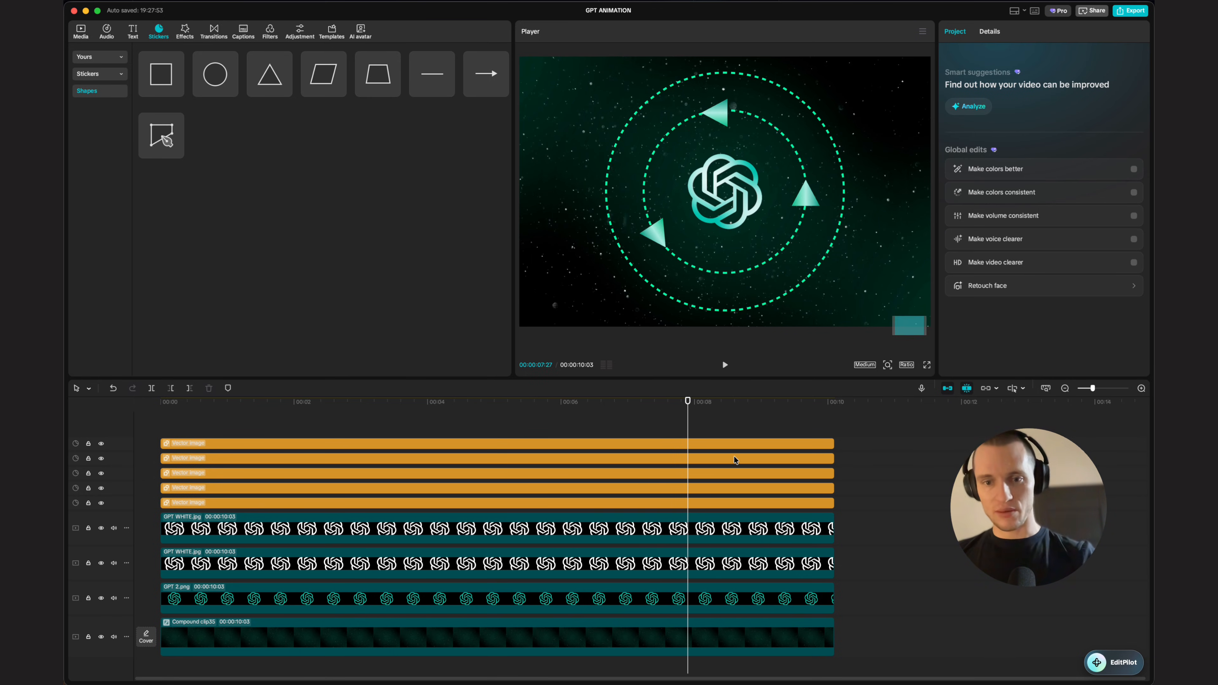
pyautogui.click(695, 440)
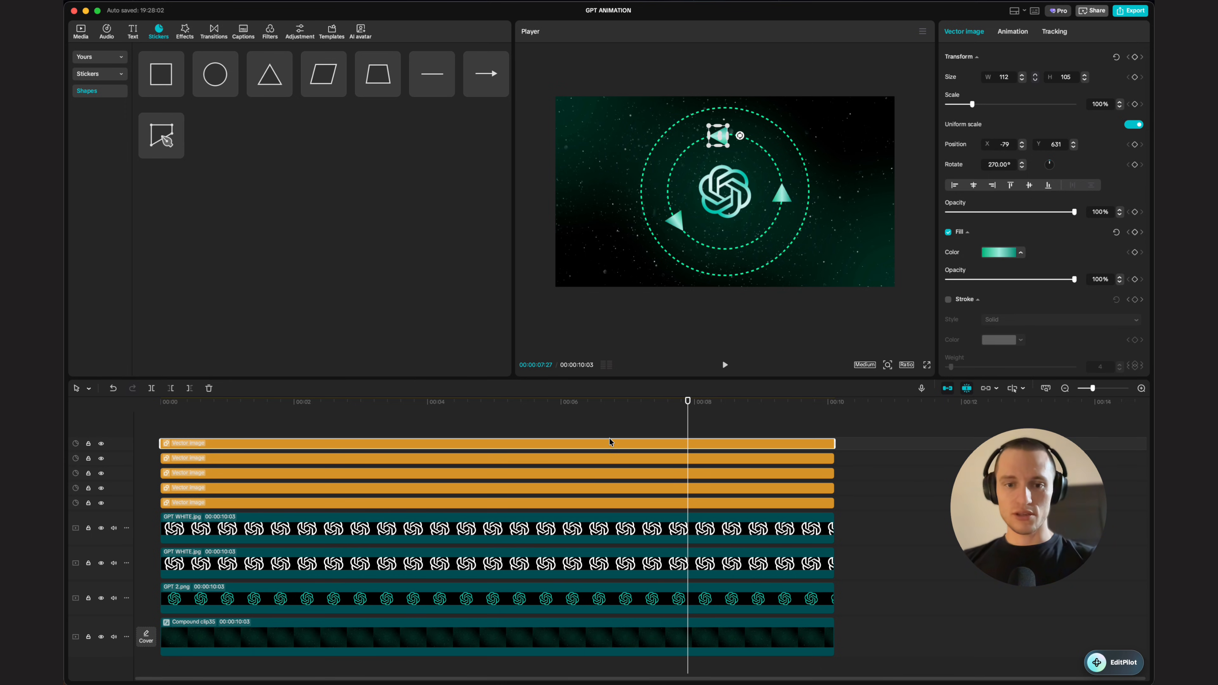
pyautogui.scroll(-2, 590, 475)
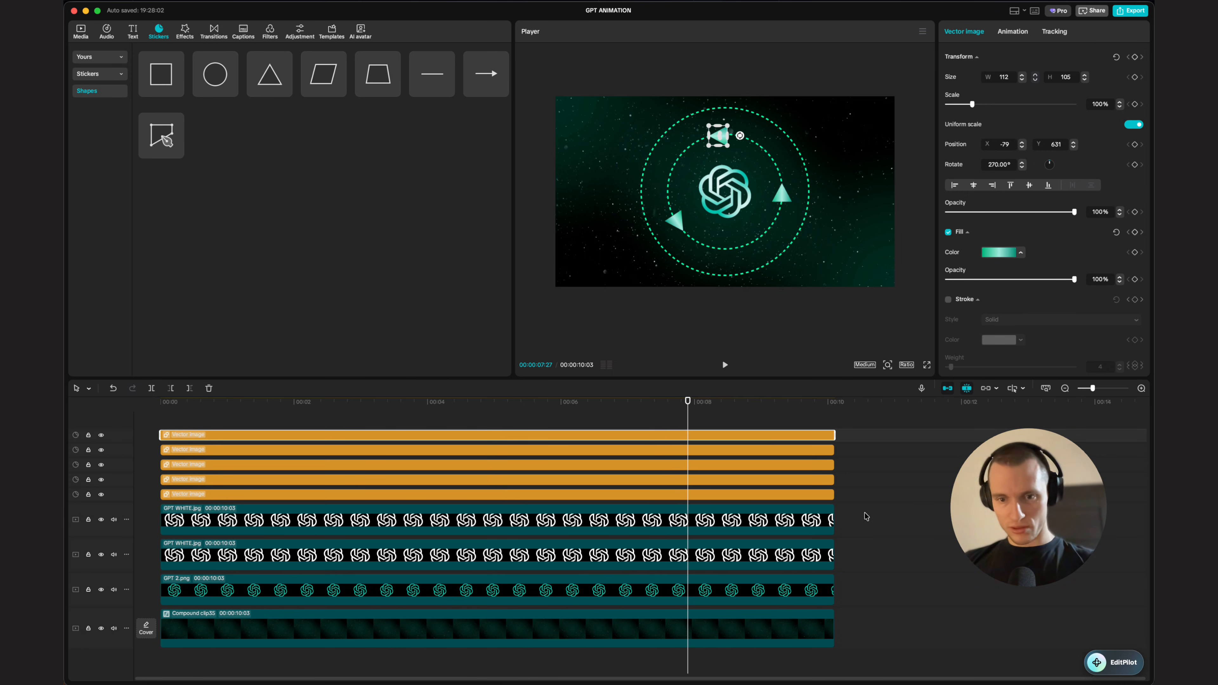
pyautogui.moveTo(866, 516); pyautogui.dragTo(684, 591)
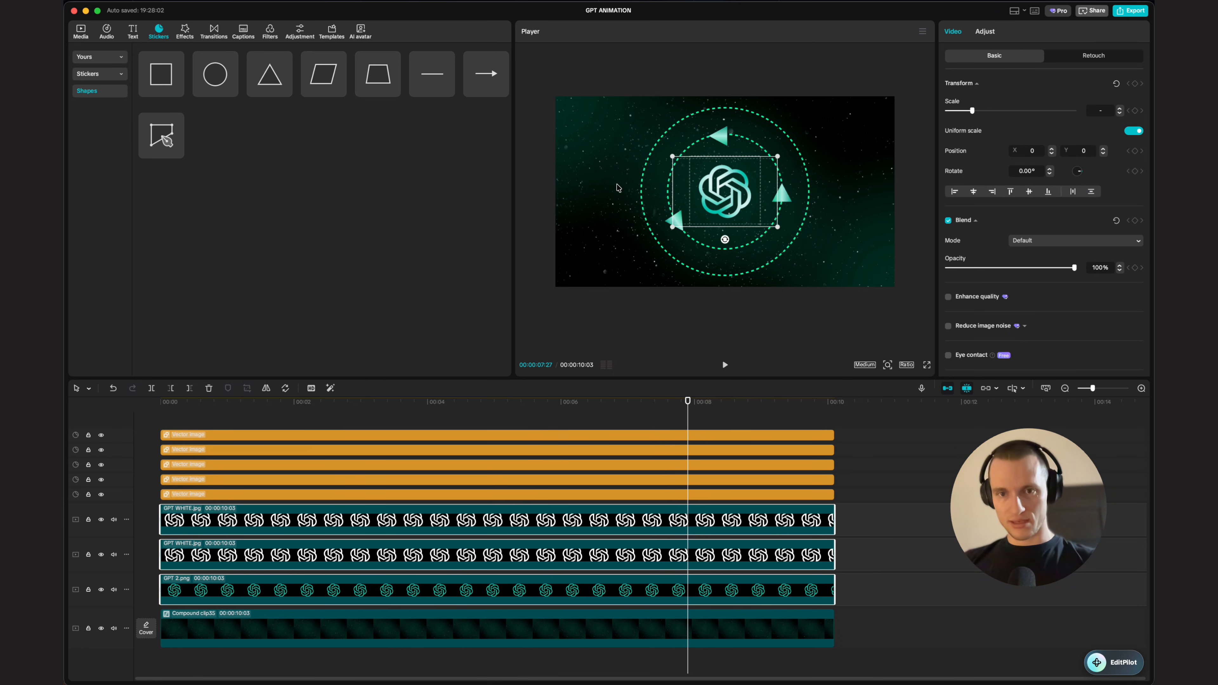
pyautogui.hotkey('alt', 'g')
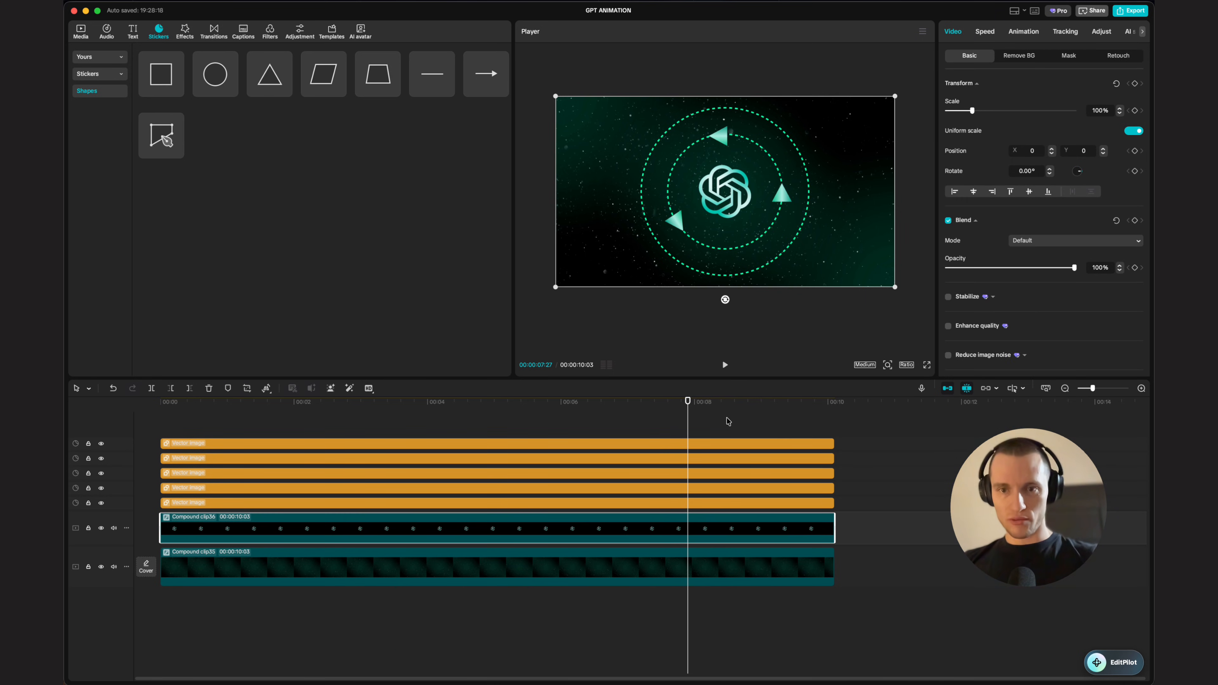
# Step: Hide the outer 950-size dashed ring clip
pyautogui.rightClick(751, 544)
pyautogui.click(681, 525)
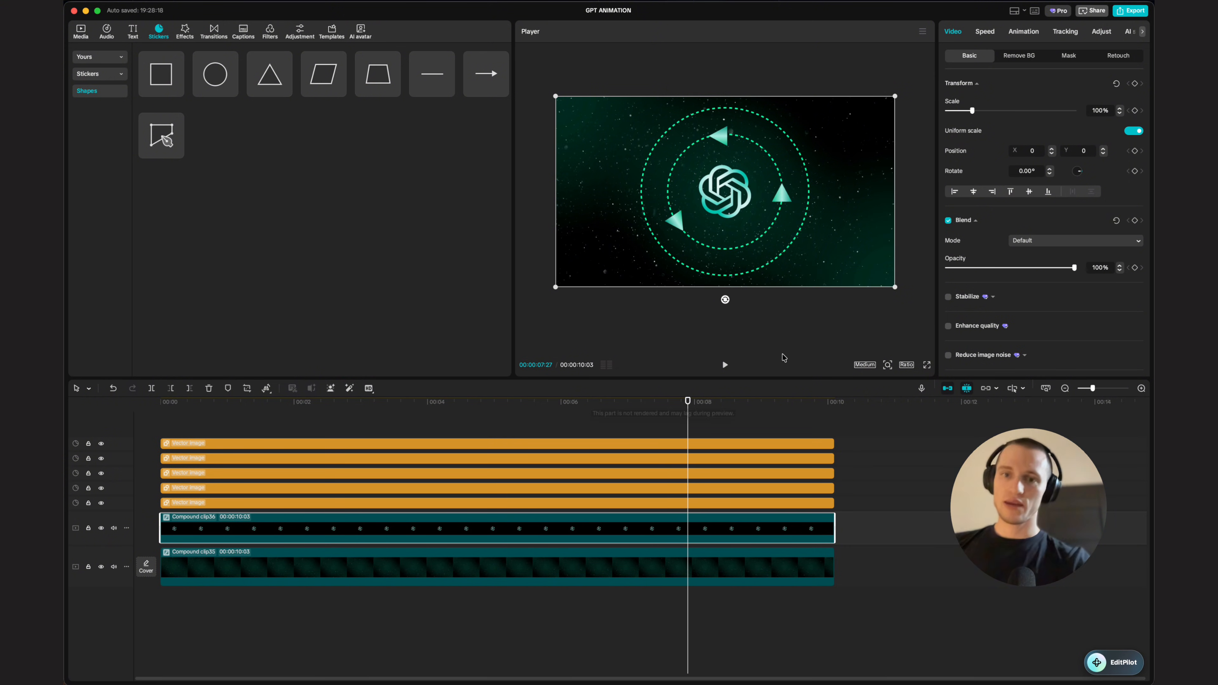
pyautogui.click(772, 488)
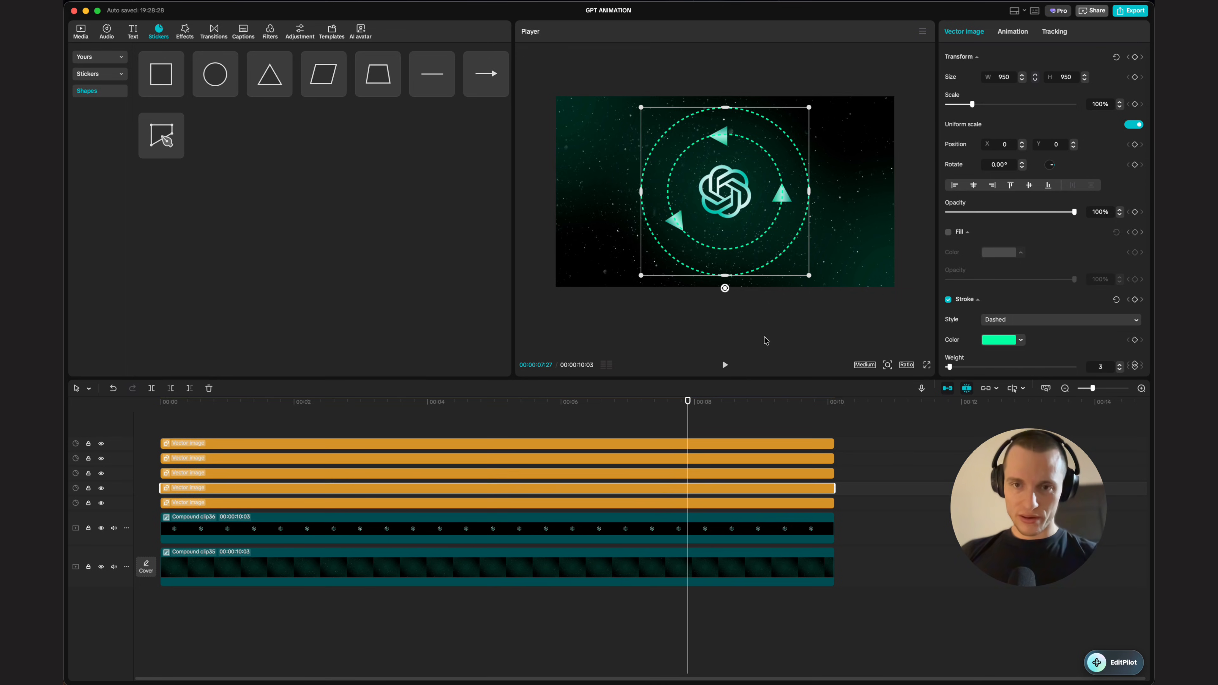
pyautogui.press('v')
# Step: Combine the three triangle clips and the inner ring clip into a compound clip
pyautogui.moveTo(834, 422); pyautogui.dragTo(813, 474)
pyautogui.keyDown('super'); pyautogui.click(810, 506); pyautogui.keyUp('super')
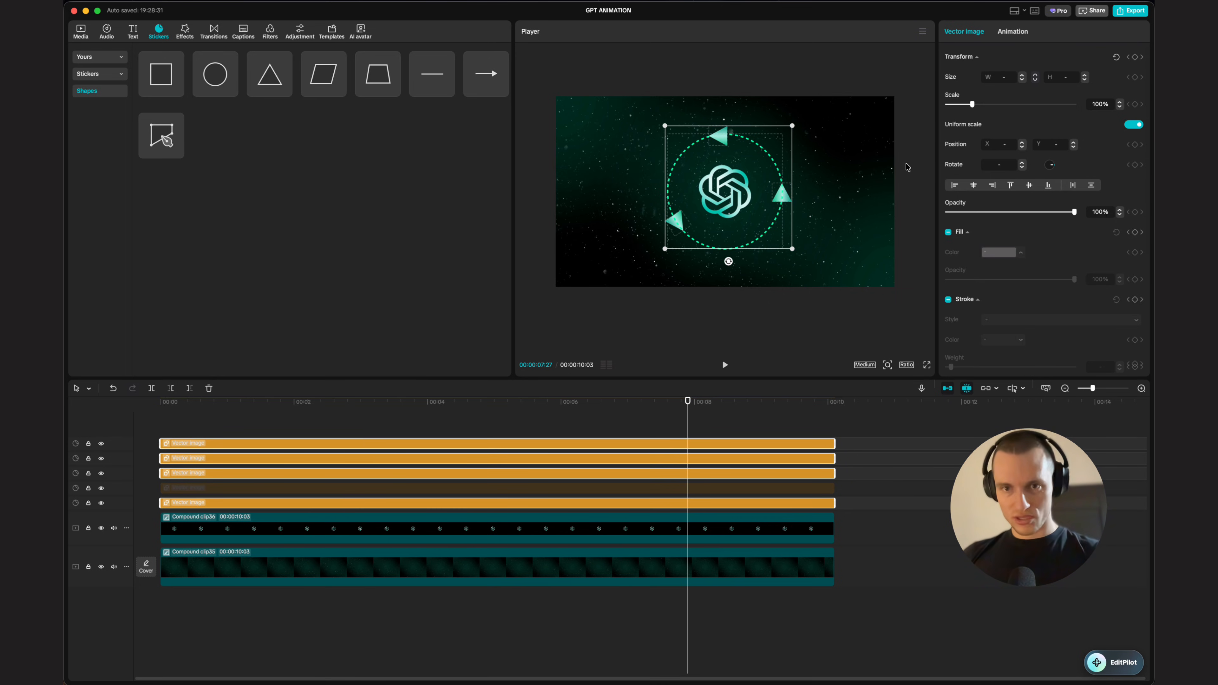
pyautogui.hotkey('alt', 'g')
# Step: Keyframe the shapes compound clip's rotation at the start and set it to 160° one second in
pyautogui.moveTo(683, 414); pyautogui.dragTo(161, 433)
pyautogui.click(303, 466)
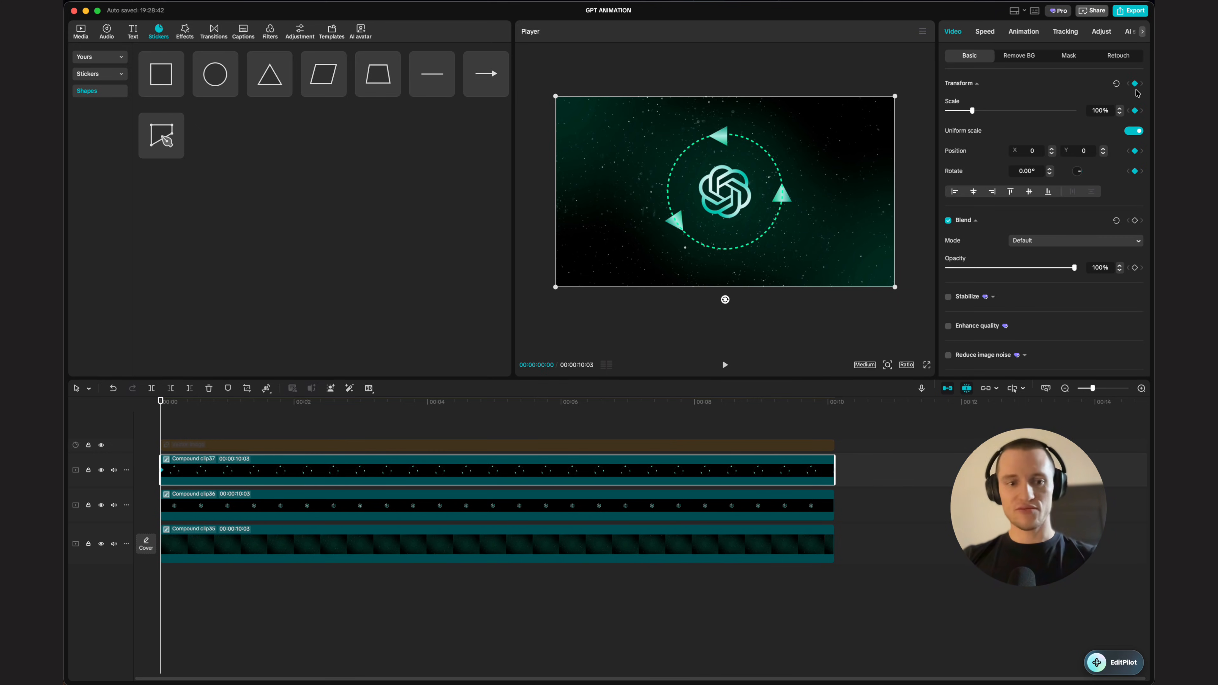
pyautogui.hotkey('shift', 'Right')
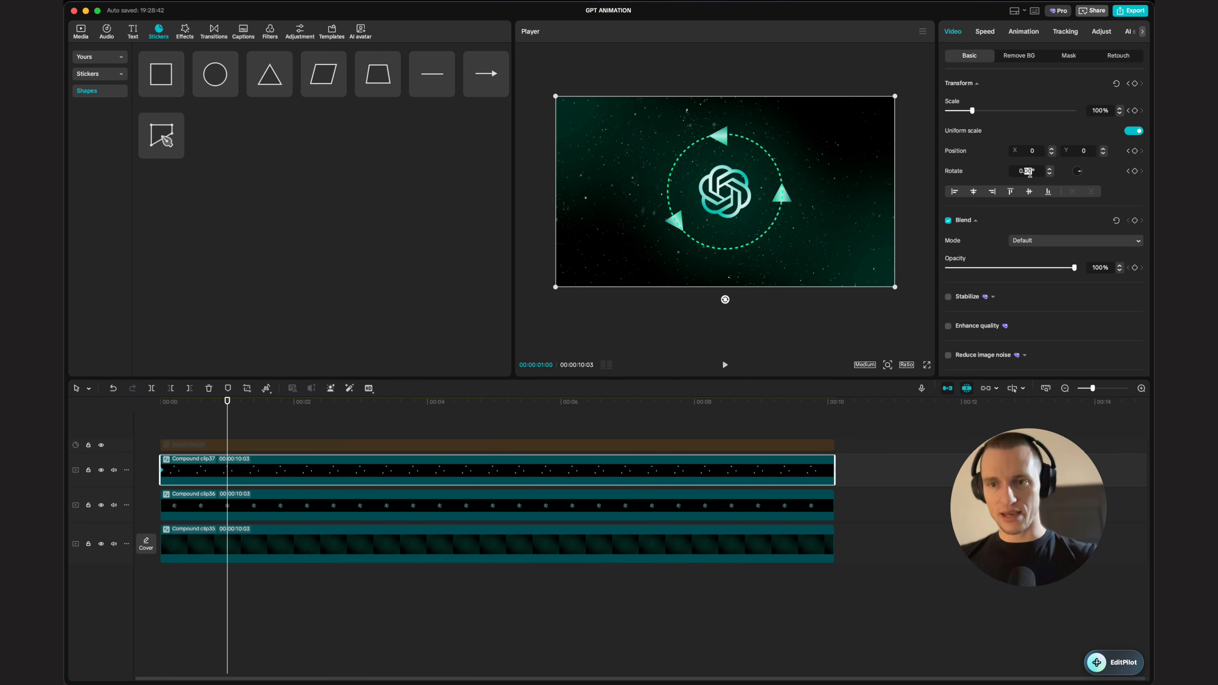
pyautogui.write('160')
pyautogui.press('Return')
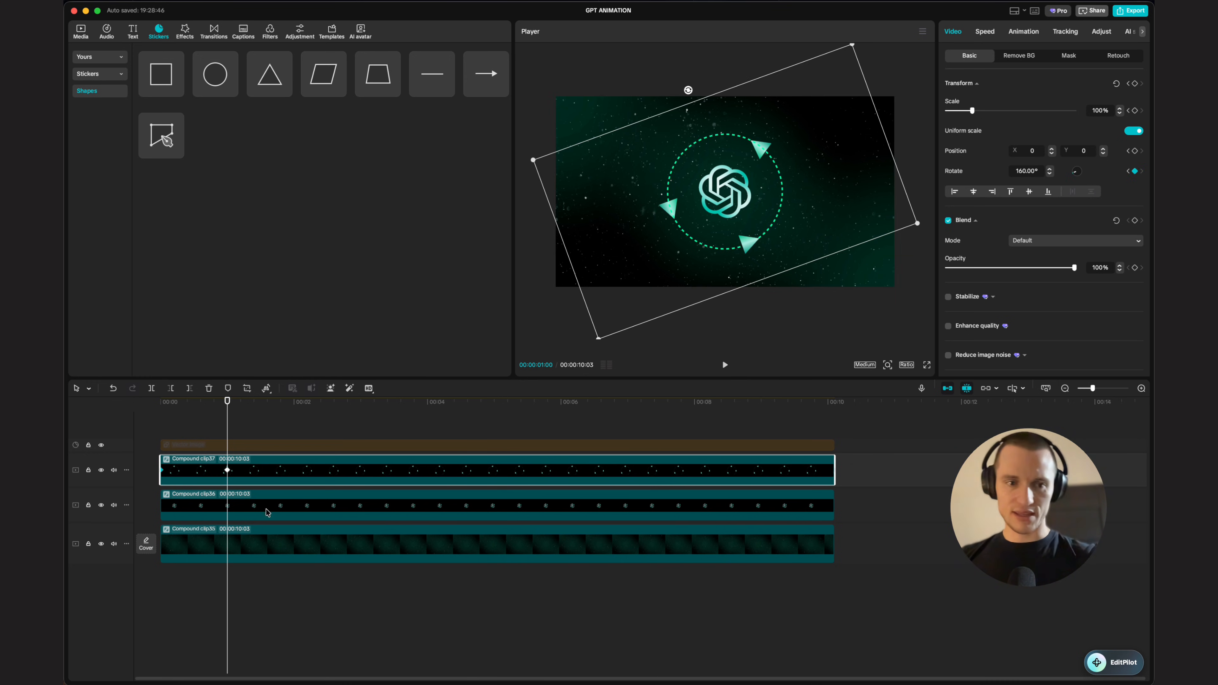
# Step: Try to move the 160° rotation keyframe to the clip's end and preview playback
pyautogui.moveTo(228, 470); pyautogui.dragTo(834, 470)
pyautogui.click(667, 427)
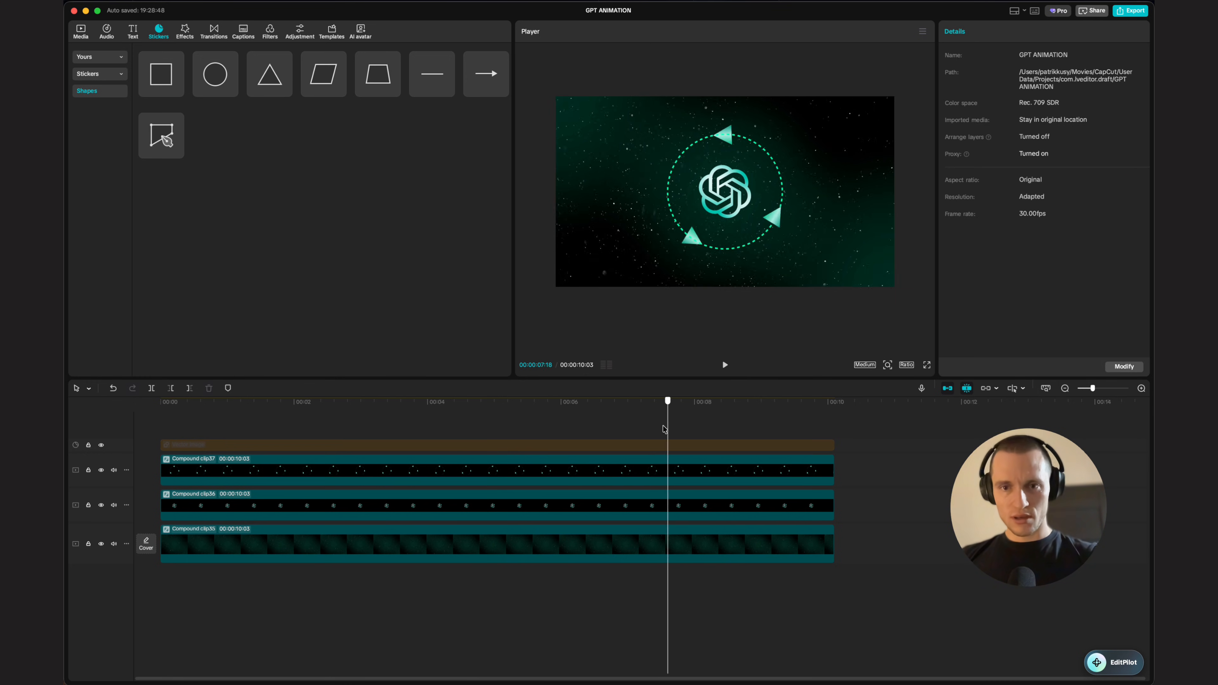
pyautogui.moveTo(668, 427); pyautogui.dragTo(133, 513)
pyautogui.press('space')
# Step: Change the one-second rotation keyframe to -160° and preview the spin
pyautogui.click(227, 470)
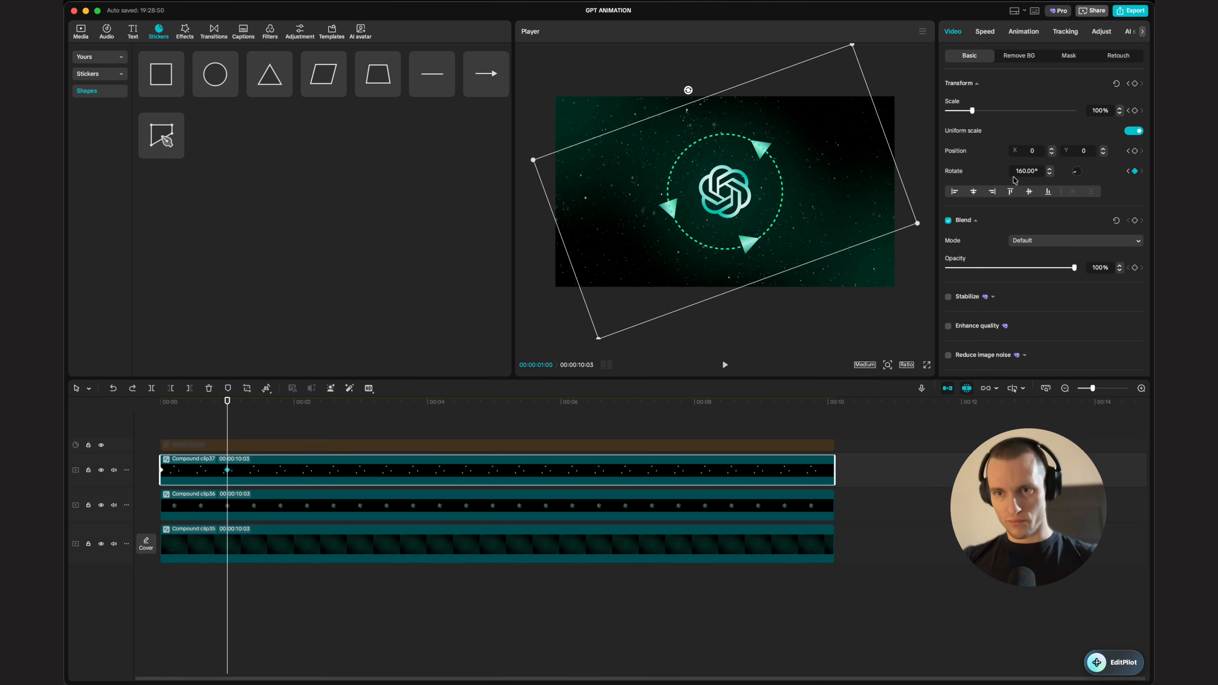
pyautogui.write('-')
pyautogui.press('Return')
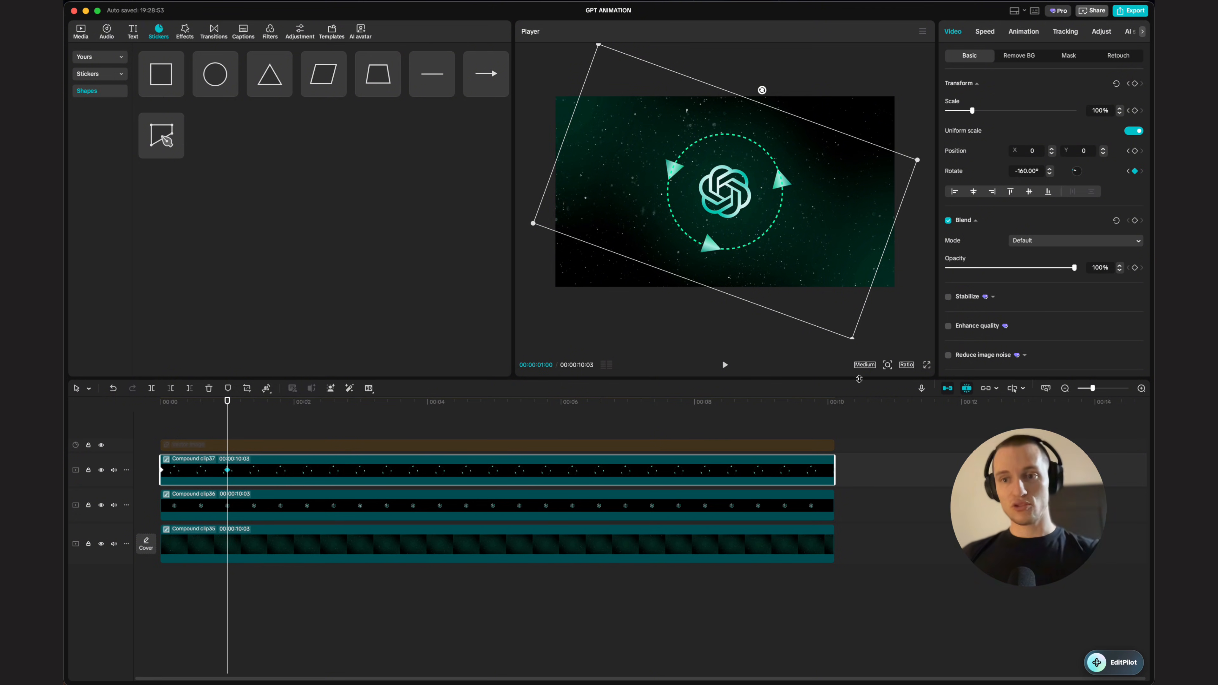
pyautogui.click(156, 420)
pyautogui.press('space')
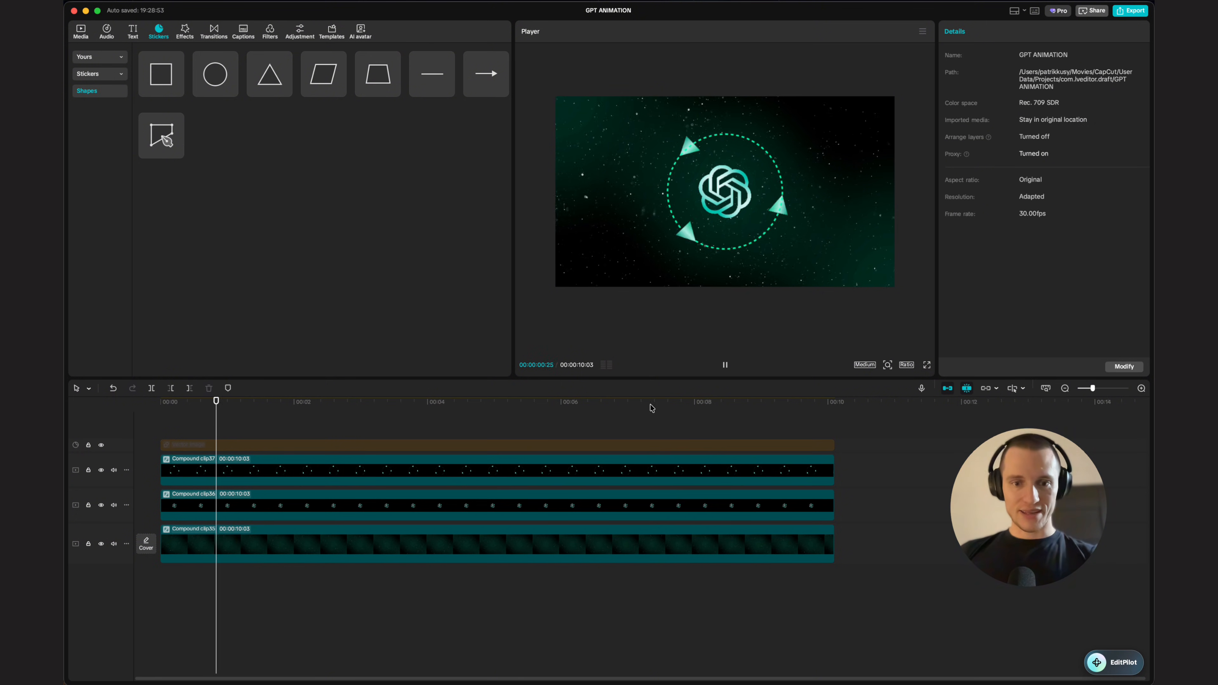
# Step: Move the -160° rotation keyframe to the end of the compound clip
pyautogui.click(249, 480)
pyautogui.press('space')
pyautogui.moveTo(225, 470); pyautogui.dragTo(930, 470)
pyautogui.click(694, 430)
pyautogui.moveTo(694, 430); pyautogui.dragTo(66, 423)
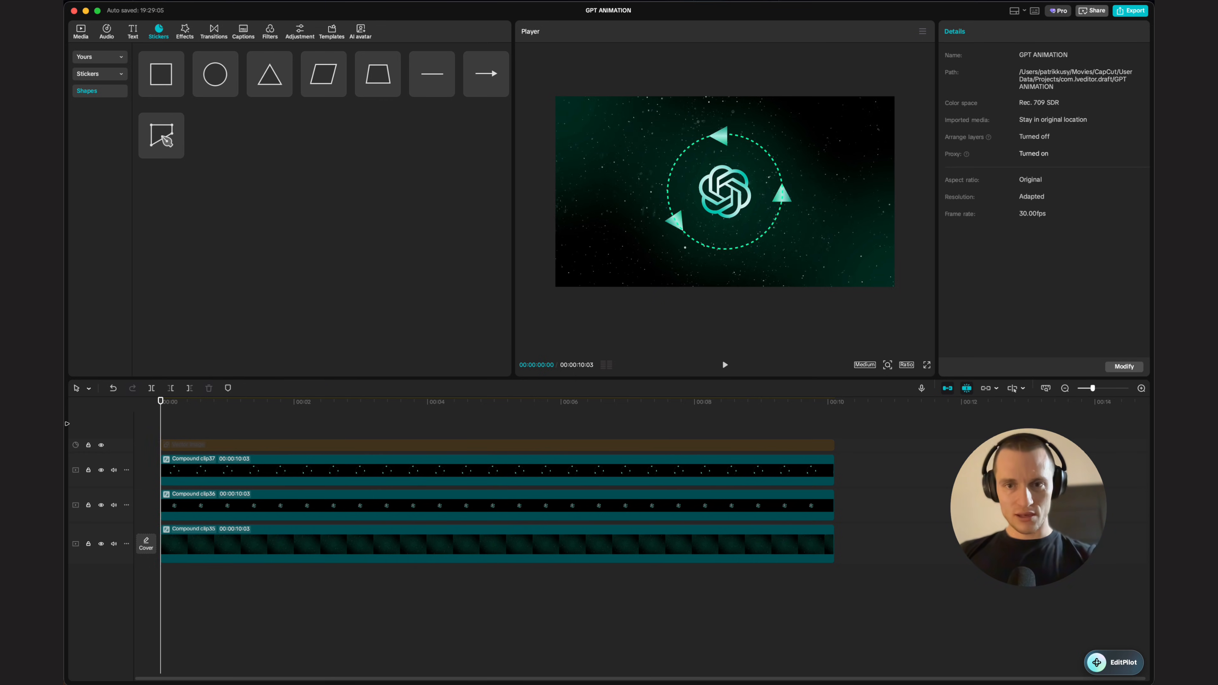
# Step: Select the outer dashed ring layer and convert it into a compound clip
pyautogui.press('space')
pyautogui.click(622, 445)
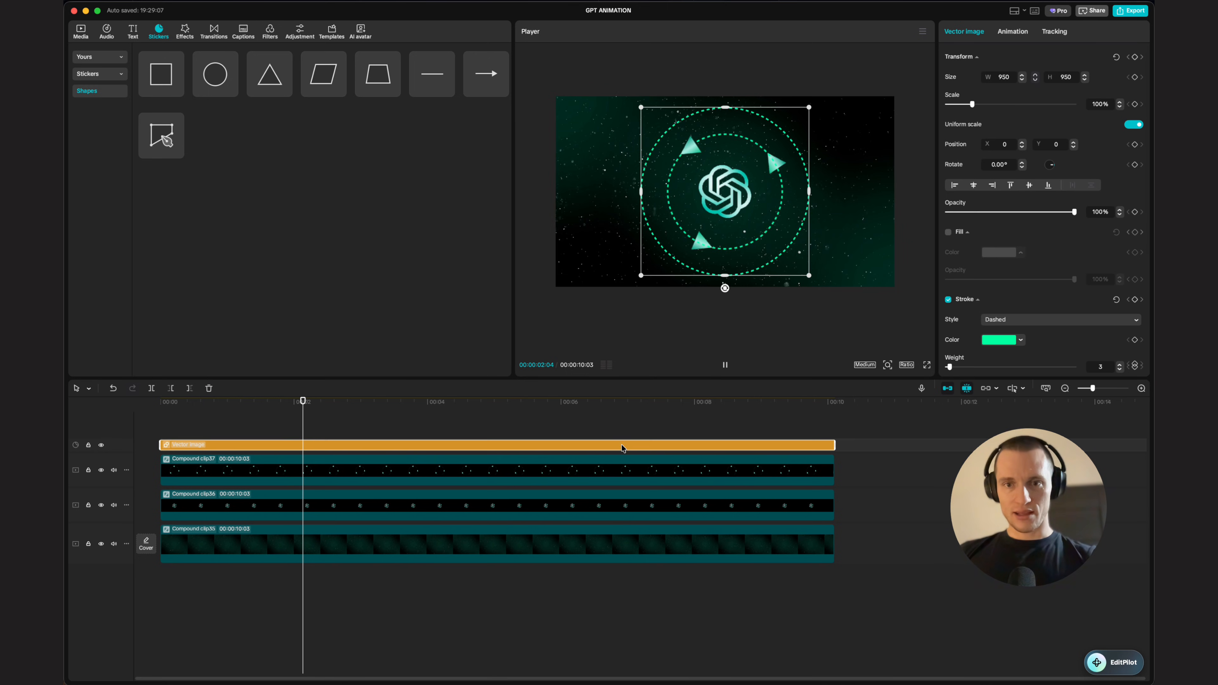
pyautogui.press('space')
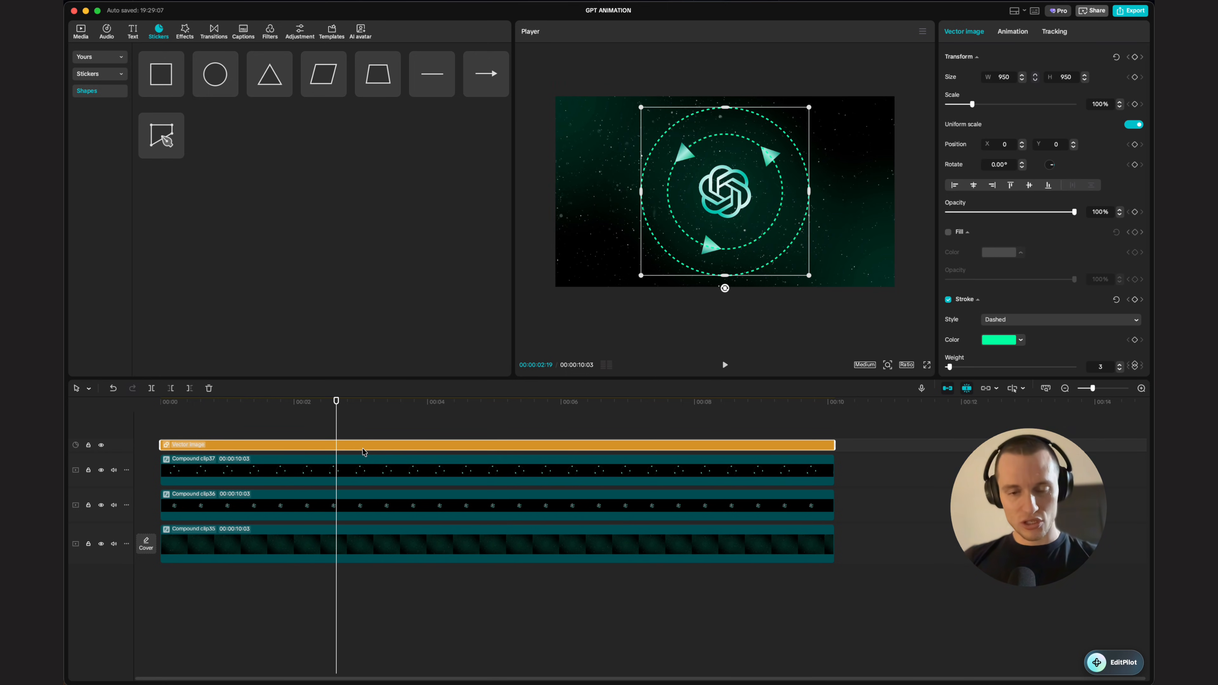
pyautogui.hotkey('alt', 'g')
# Step: Keyframe the ring compound clip's transform and set its rotation to 120° at the playhead
pyautogui.click(1134, 83)
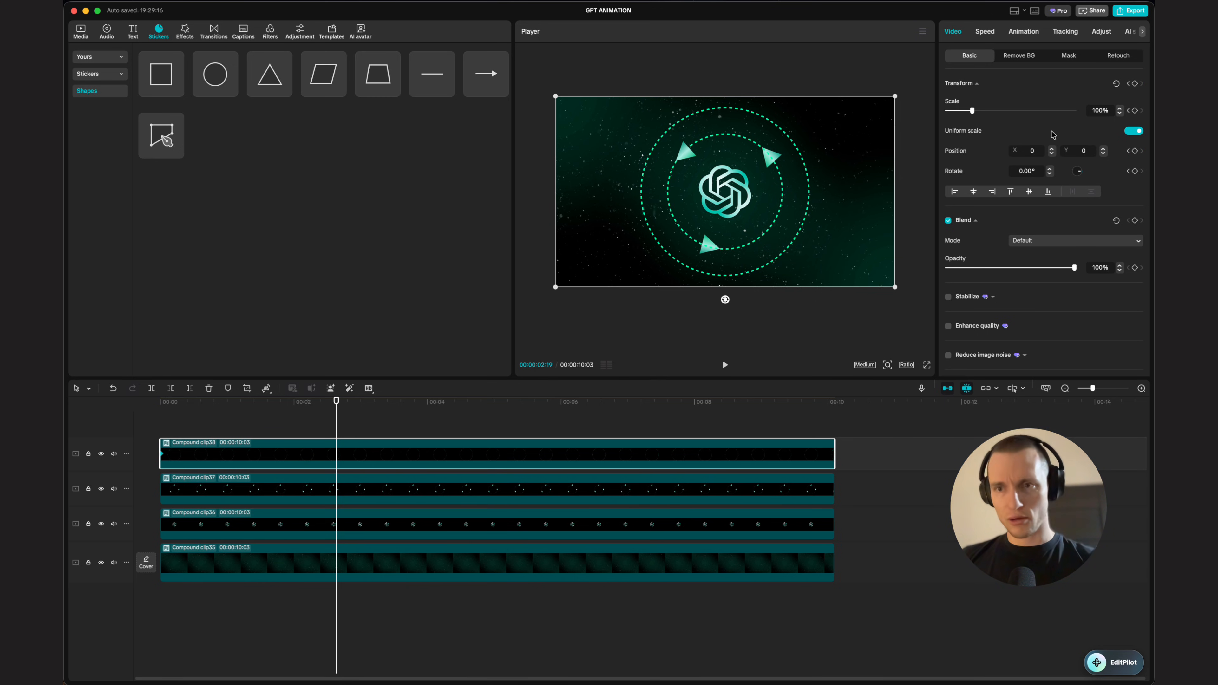
pyautogui.click(1134, 83)
pyautogui.click(1030, 170)
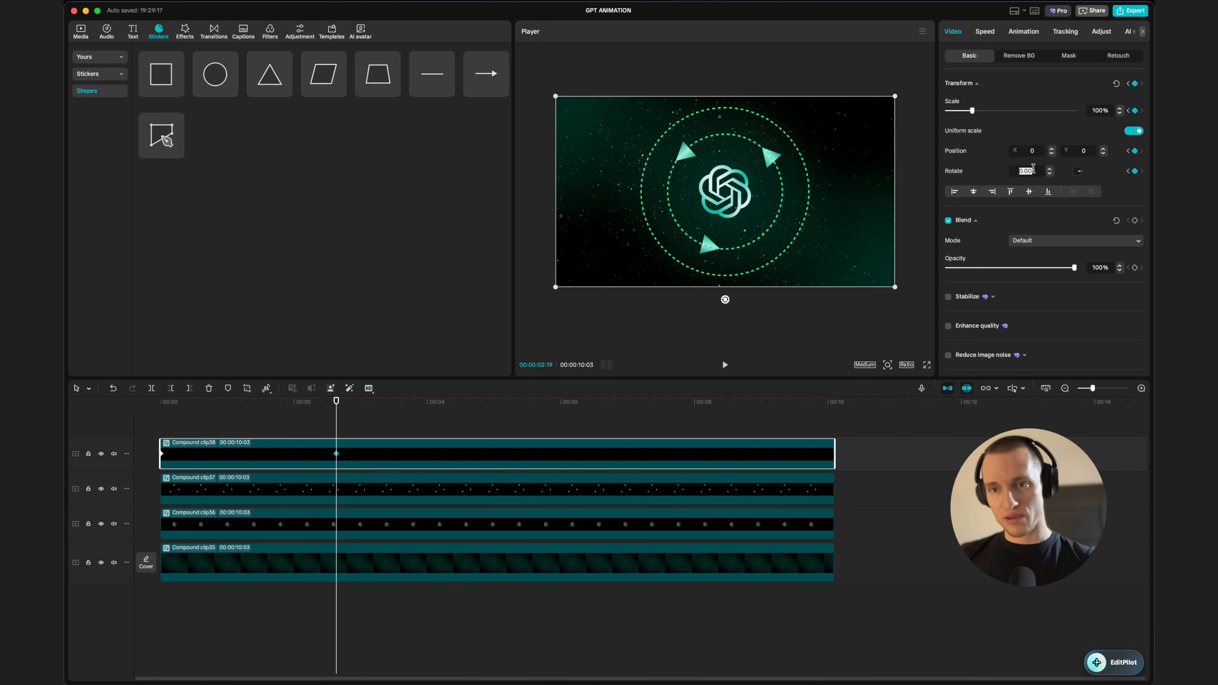
pyautogui.write('1')
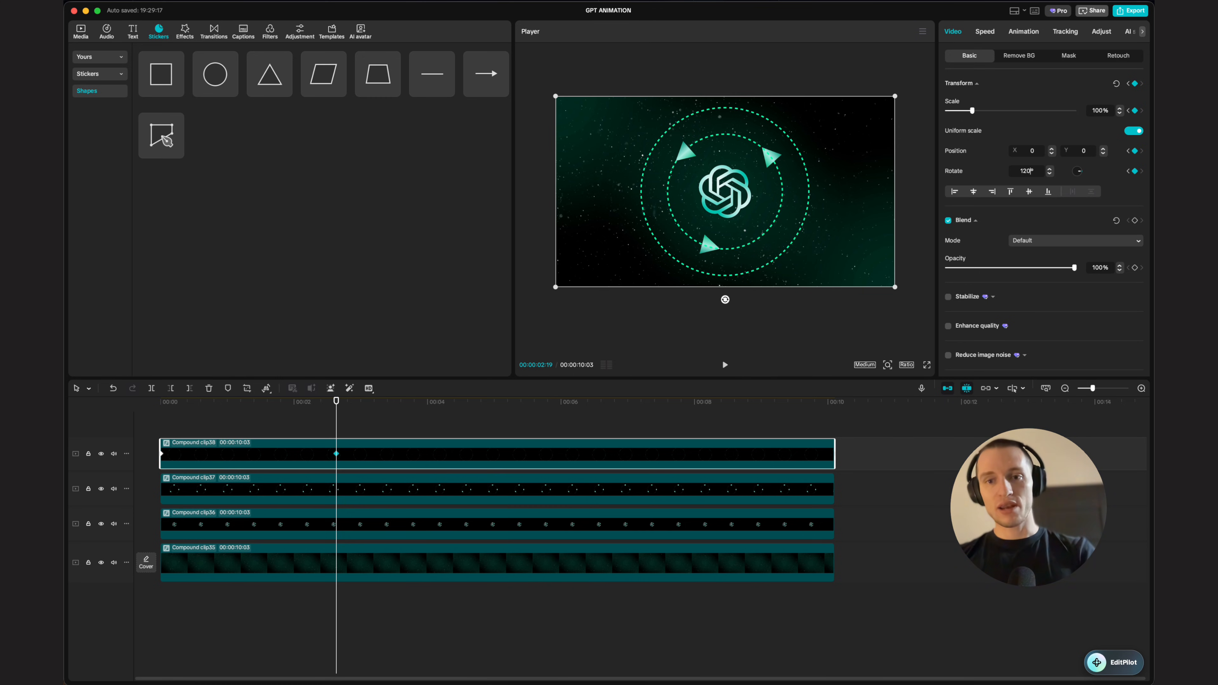
pyautogui.write('20')
pyautogui.press('Return')
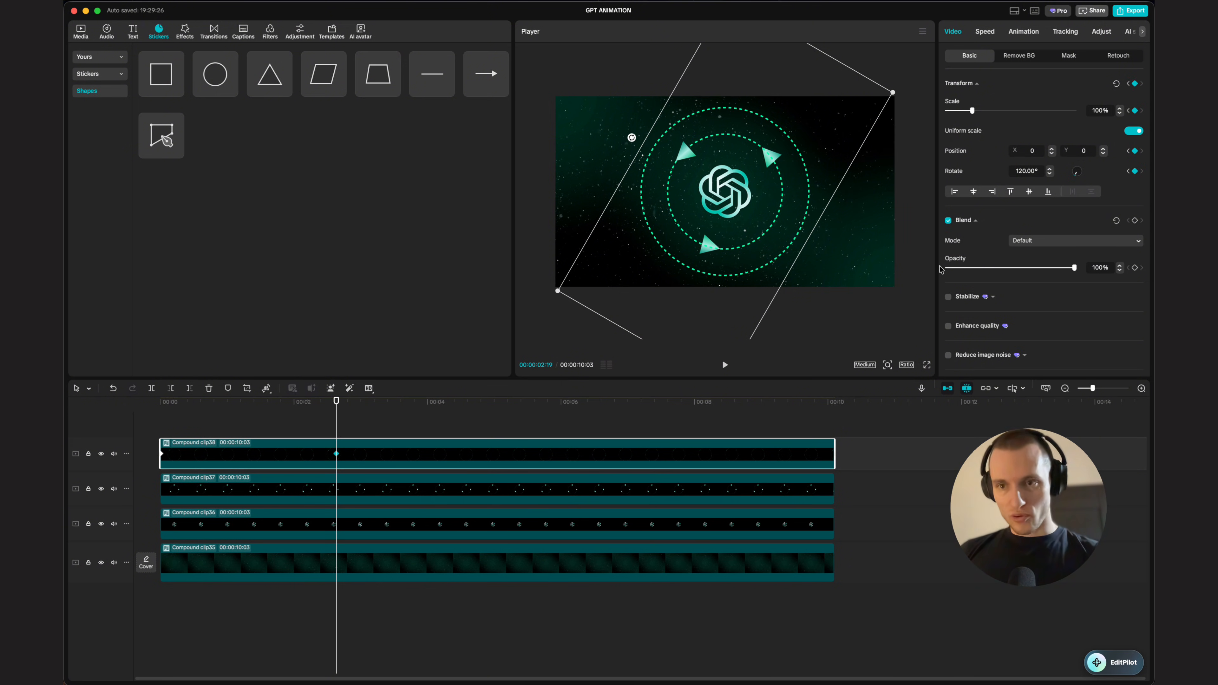
# Step: Move the 120° rotation keyframe to the end of the ring clip and preview the spin
pyautogui.moveTo(335, 455); pyautogui.dragTo(832, 456)
pyautogui.moveTo(337, 401); pyautogui.dragTo(66, 381)
pyautogui.press('space')
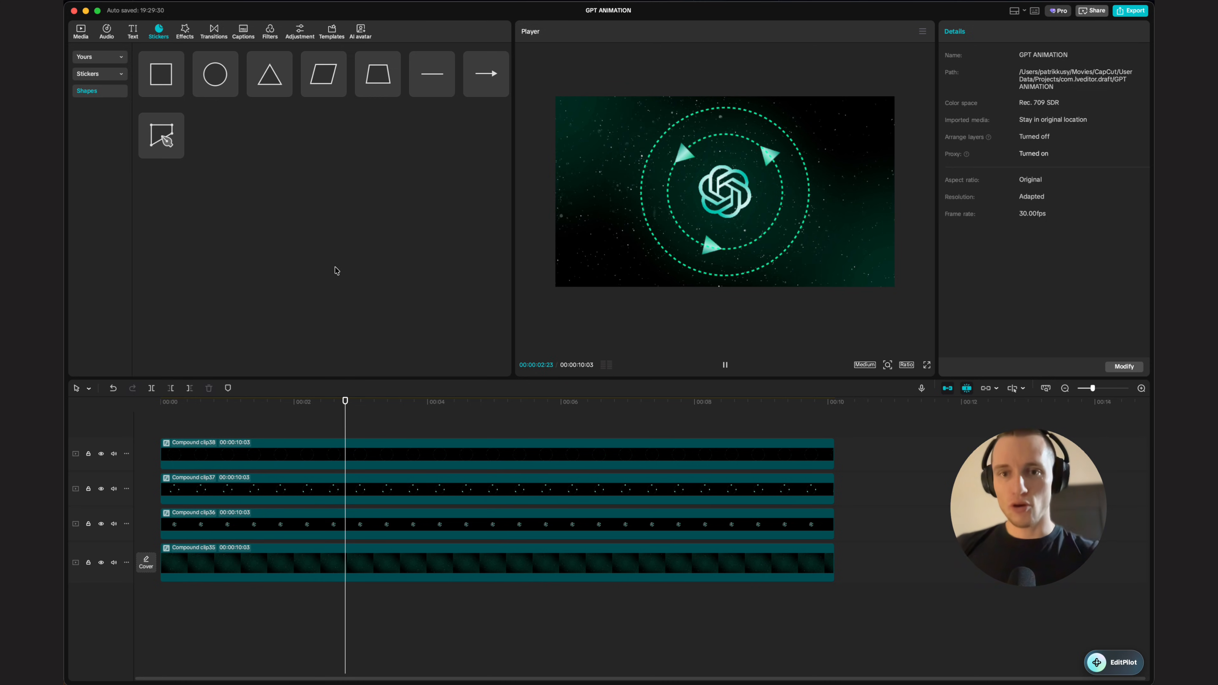
pyautogui.click(724, 363)
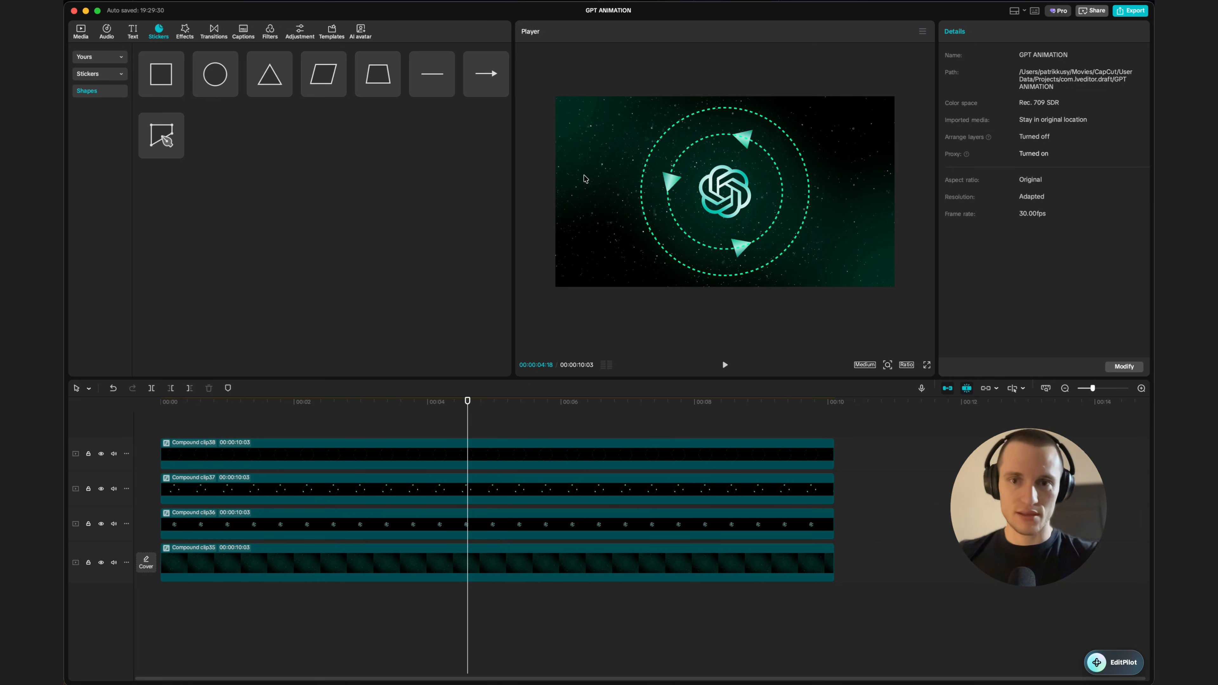
pyautogui.moveTo(500, 425); pyautogui.dragTo(381, 439)
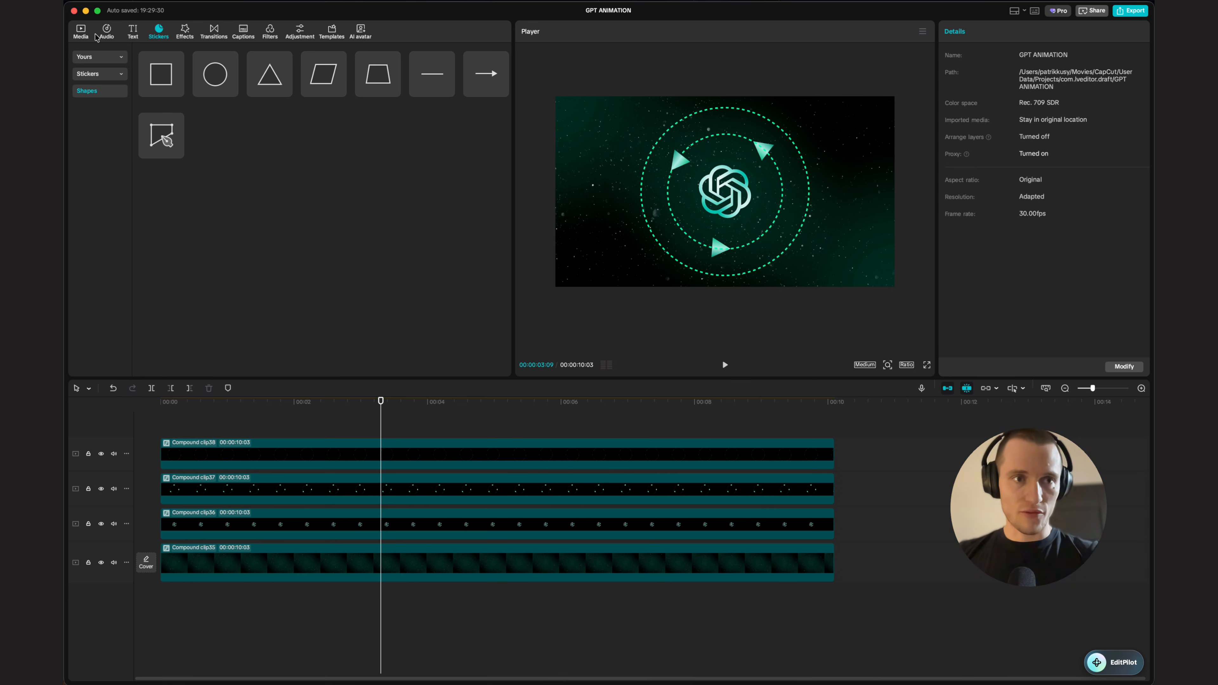
# Step: Add GPT 2.png as a full-length top layer and remove its black background with chroma key
pyautogui.click(86, 32)
pyautogui.moveTo(169, 106); pyautogui.dragTo(331, 453)
pyautogui.moveTo(494, 453); pyautogui.dragTo(835, 454)
pyautogui.click(1008, 56)
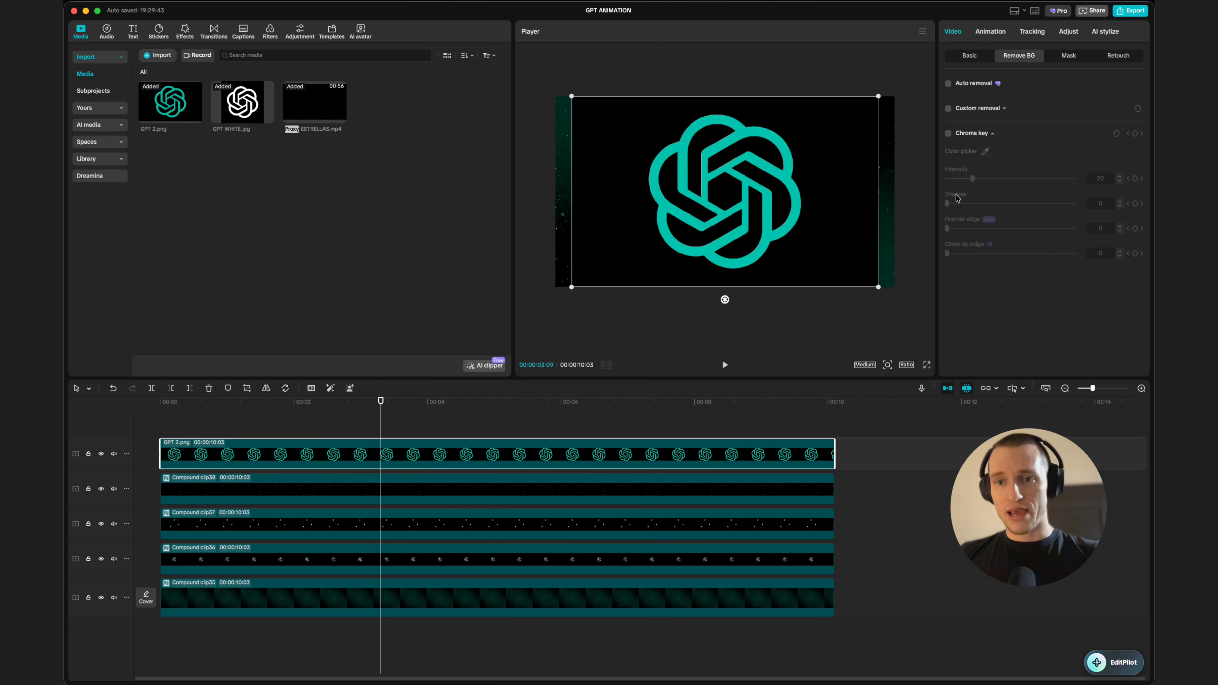
pyautogui.click(947, 135)
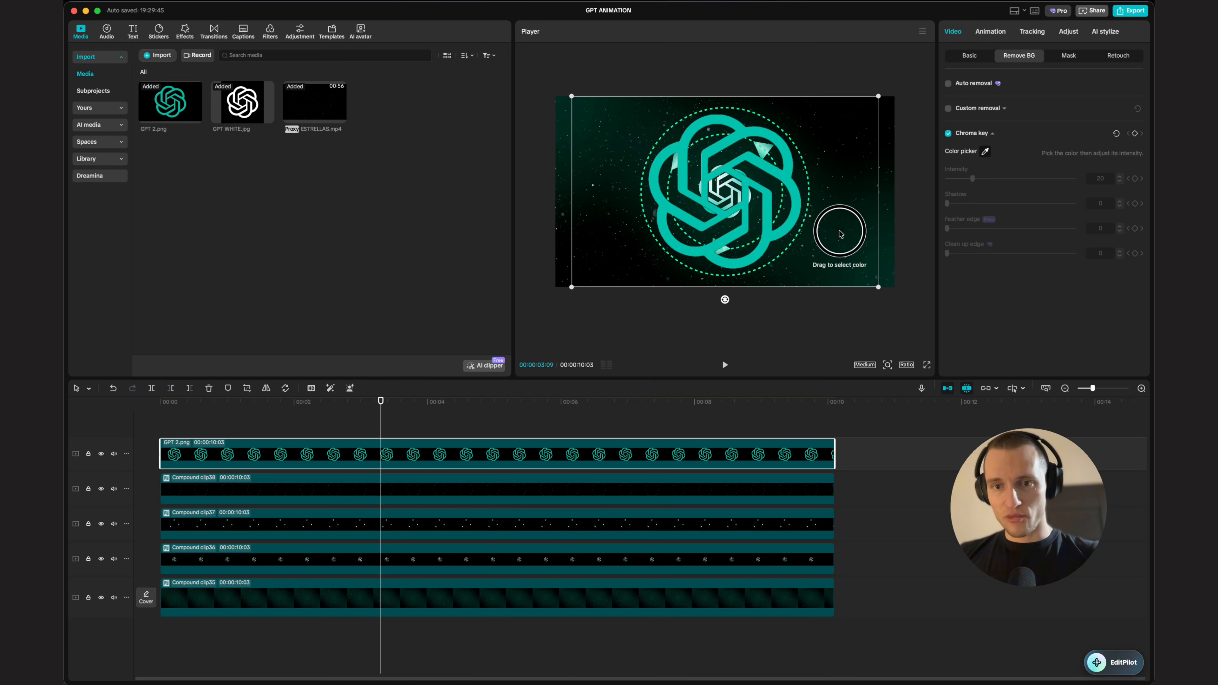
# Step: Search the effects for Player 3 and apply it to the GPT 2.png logo clip
pyautogui.click(179, 36)
pyautogui.write('Player 3')
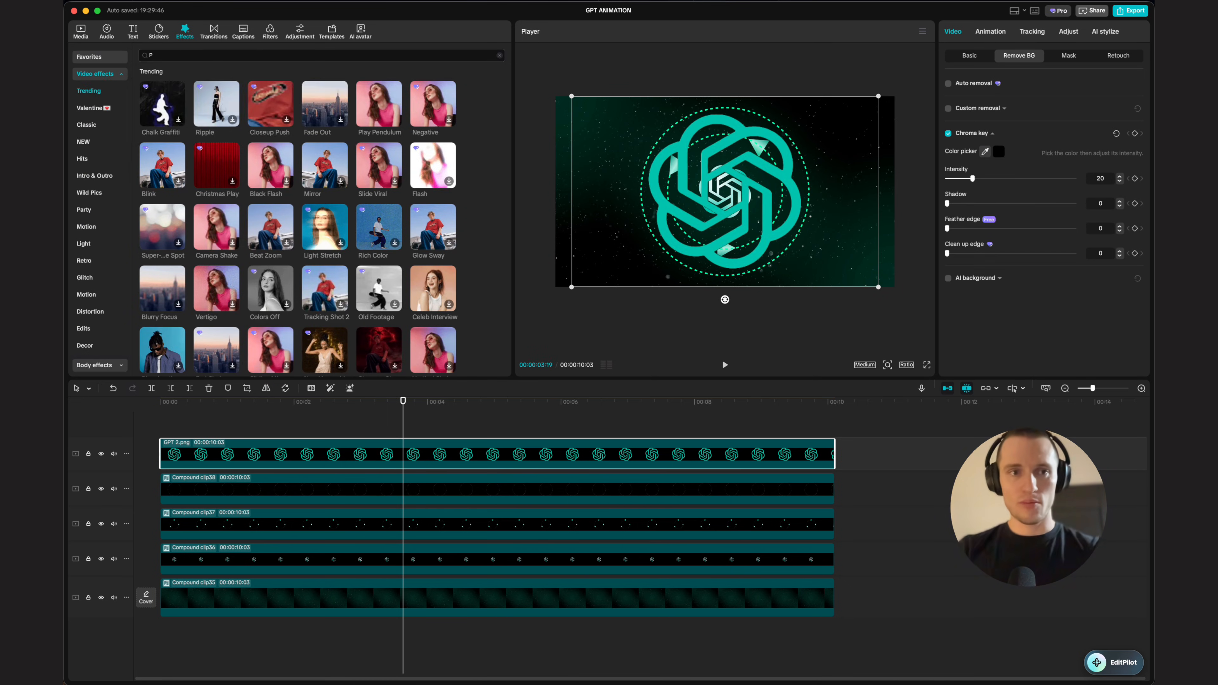
pyautogui.press('Return')
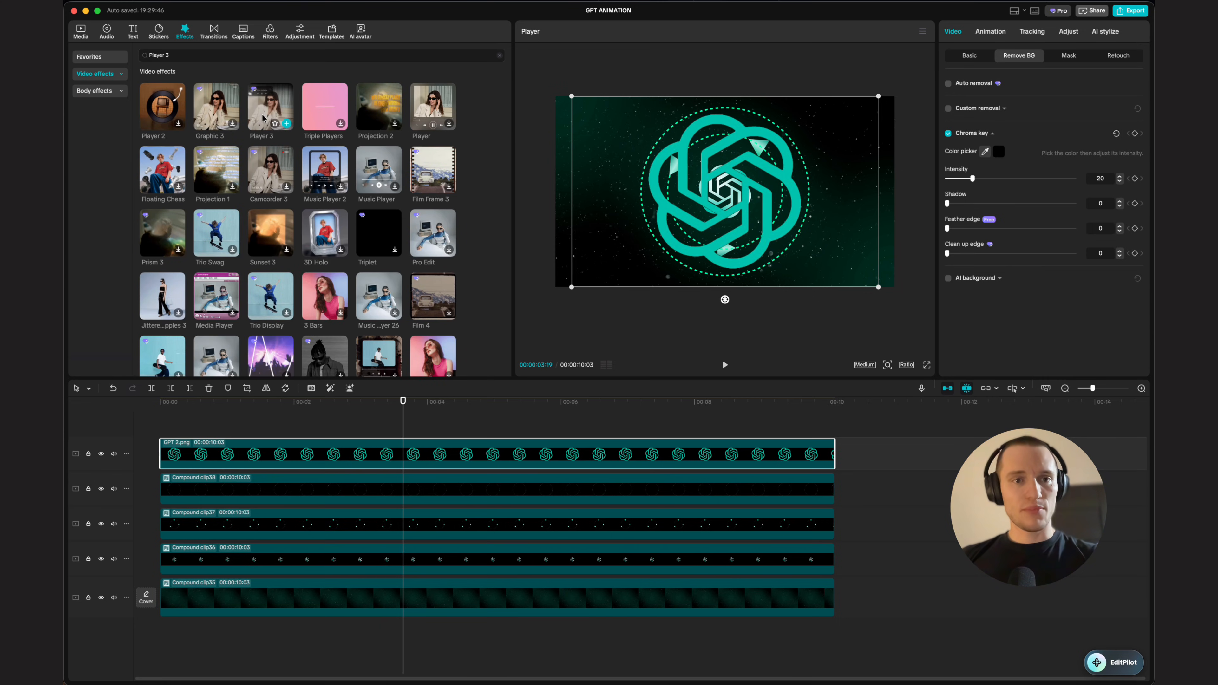
pyautogui.moveTo(269, 107); pyautogui.dragTo(460, 456)
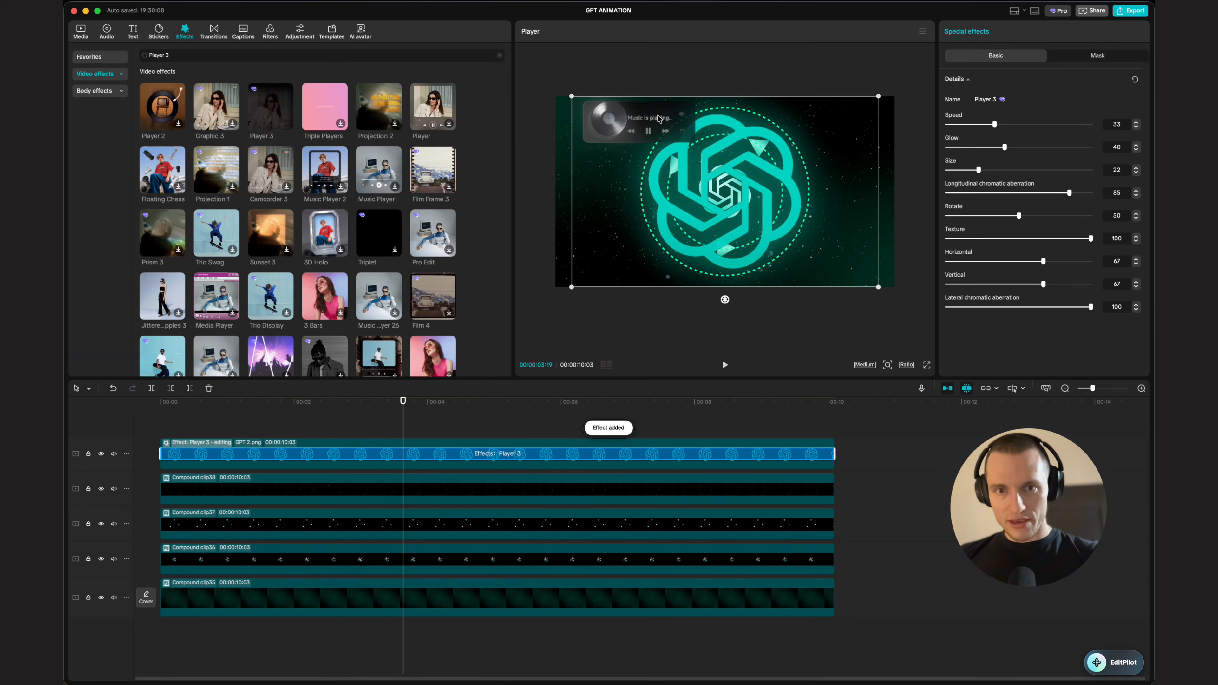
# Step: Turn the Player 3 effect's Texture and Glow down to 0 and raise its Rotate setting
pyautogui.moveTo(1091, 239); pyautogui.dragTo(941, 238)
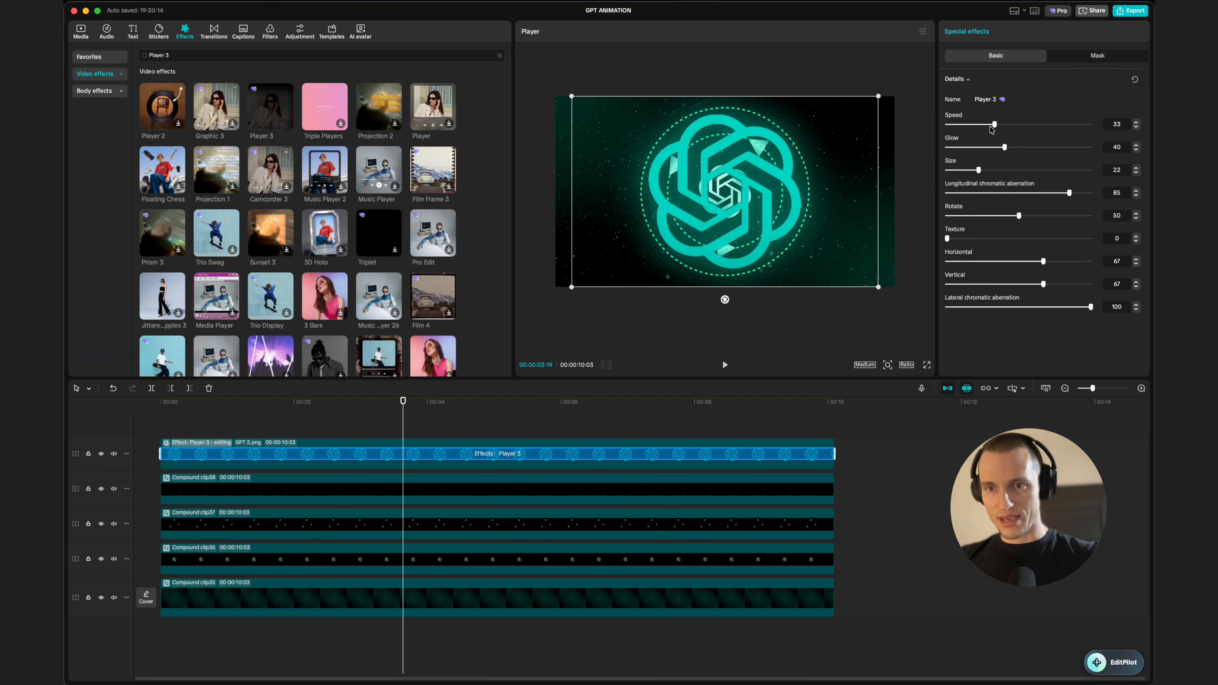
pyautogui.moveTo(998, 147); pyautogui.dragTo(936, 154)
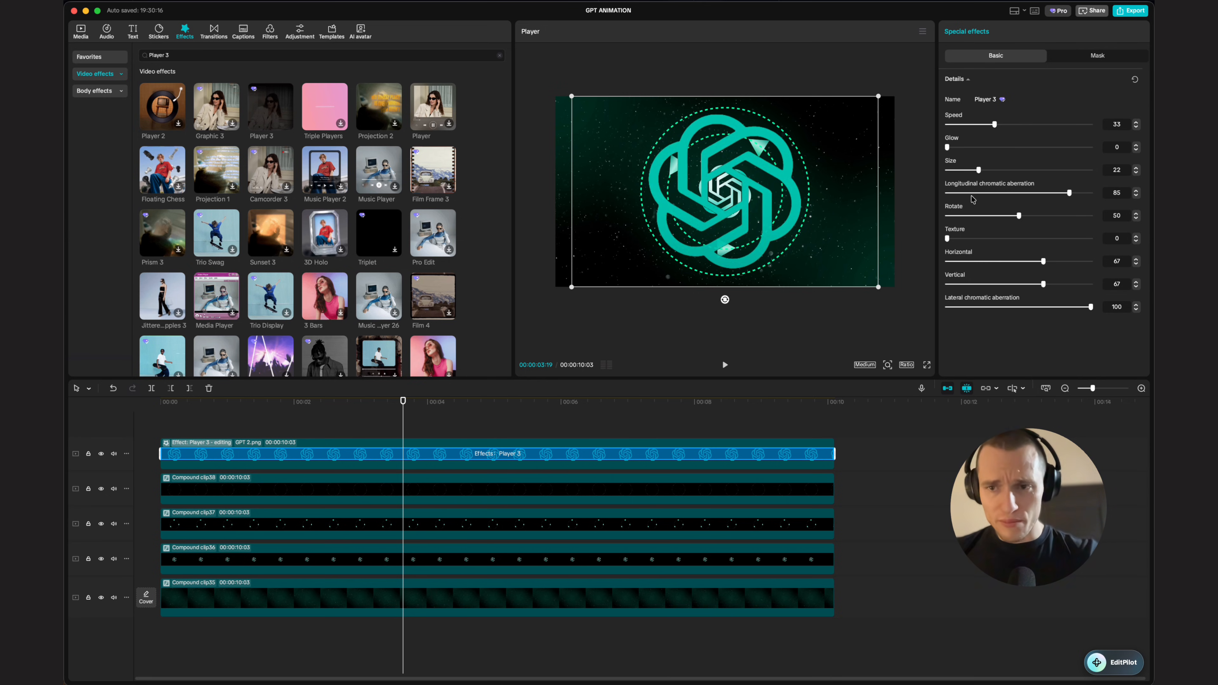
pyautogui.moveTo(1019, 218); pyautogui.dragTo(1094, 228)
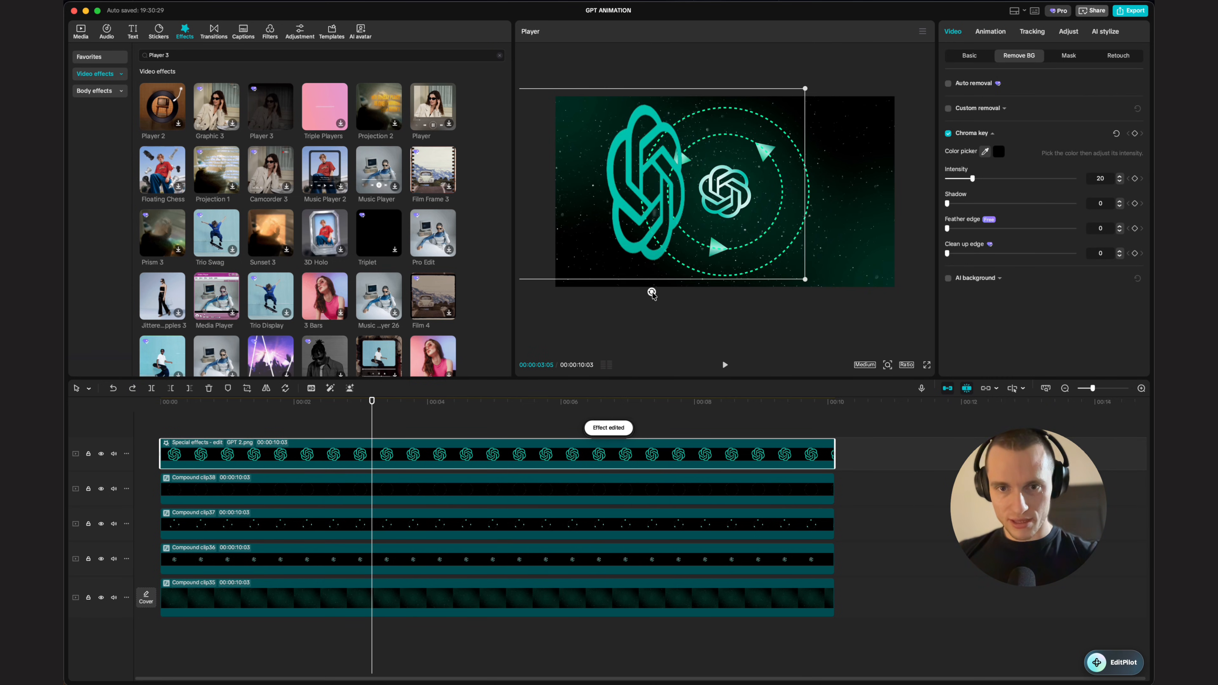
# Step: Rotate the logo clip in the viewer and set the Player 3 effect's Rotate to 71
pyautogui.moveTo(652, 294); pyautogui.dragTo(590, 273)
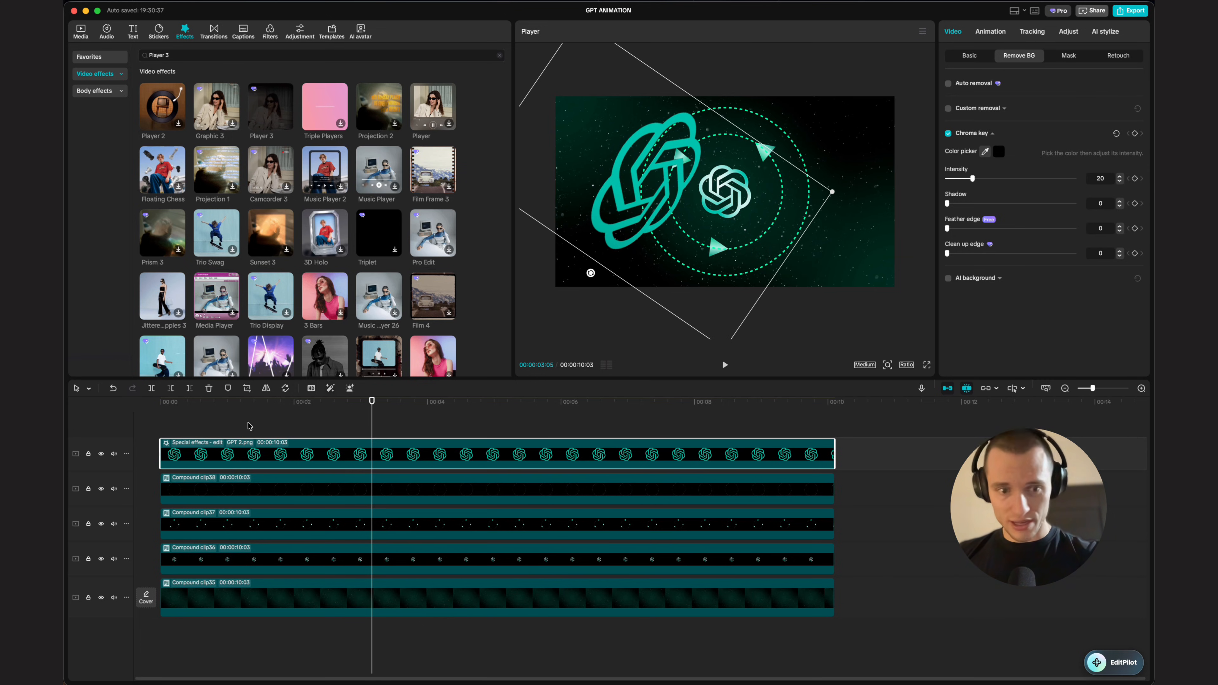
pyautogui.click(191, 441)
pyautogui.moveTo(1091, 215); pyautogui.dragTo(1049, 215)
# Step: Move the spinning logo toward the frame's upper-left corner
pyautogui.scroll(-5, 758, 194)
pyautogui.moveTo(758, 195); pyautogui.dragTo(711, 166)
pyautogui.scroll(5, 678, 160)
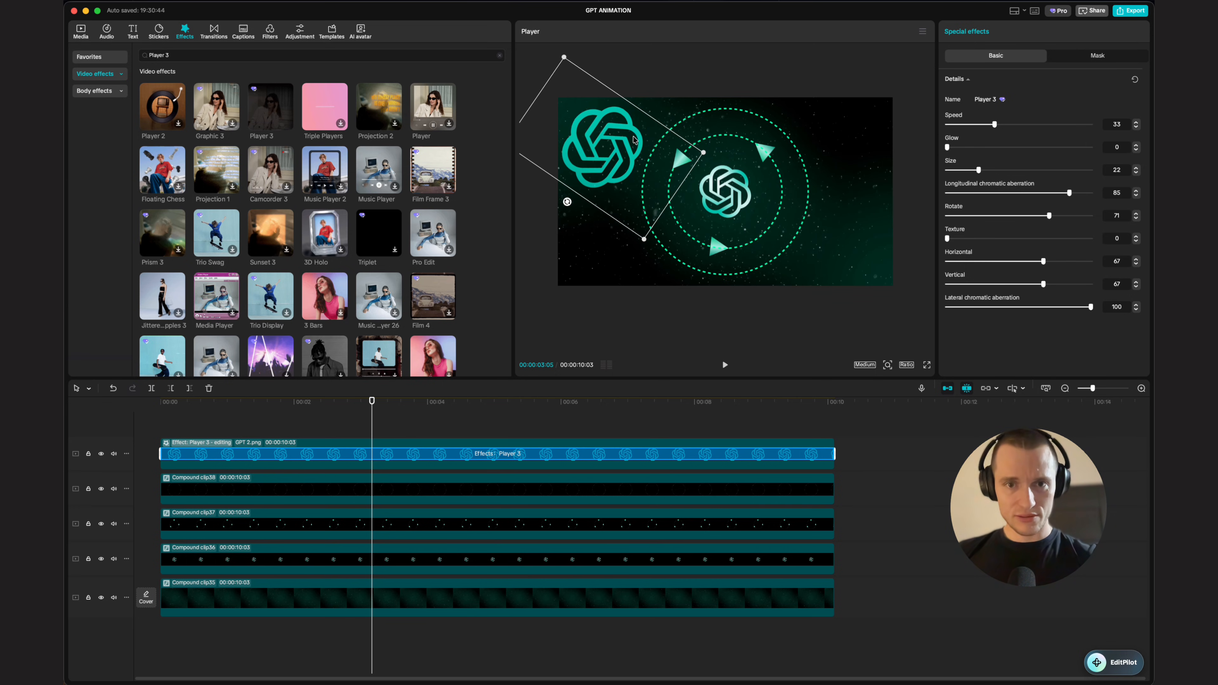
pyautogui.moveTo(636, 141); pyautogui.dragTo(610, 121)
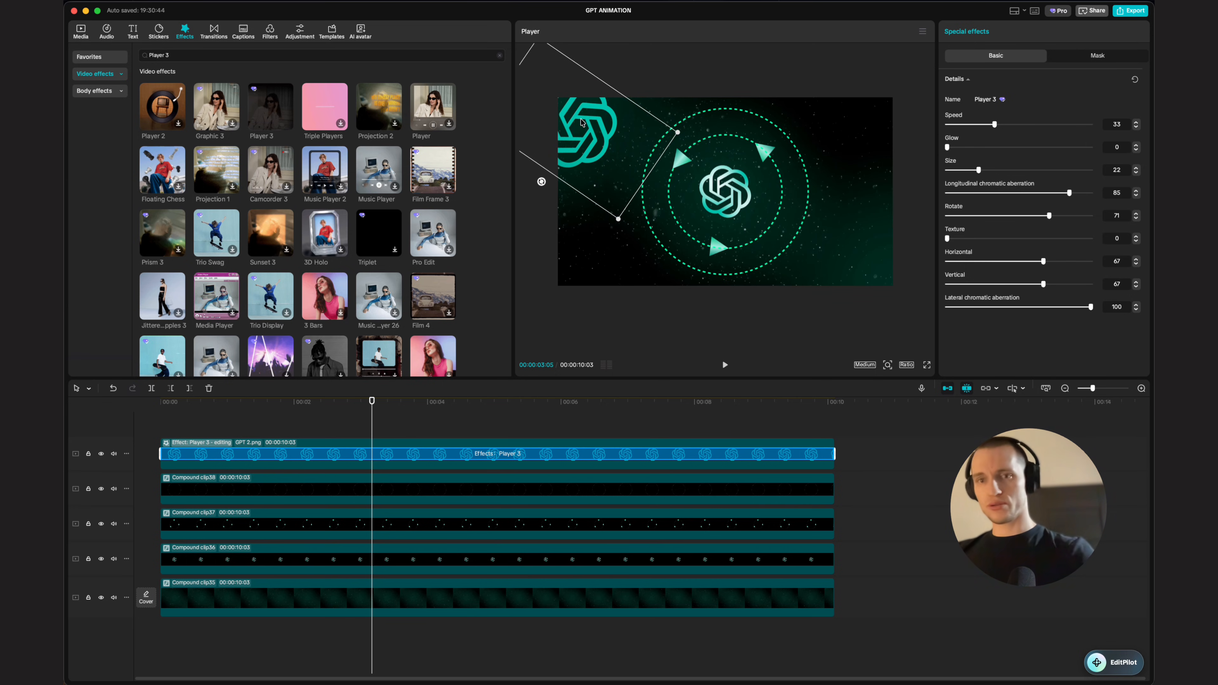
# Step: Duplicate the logo clip onto a new track and move the copy to the frame's lower-right corner
pyautogui.click(469, 422)
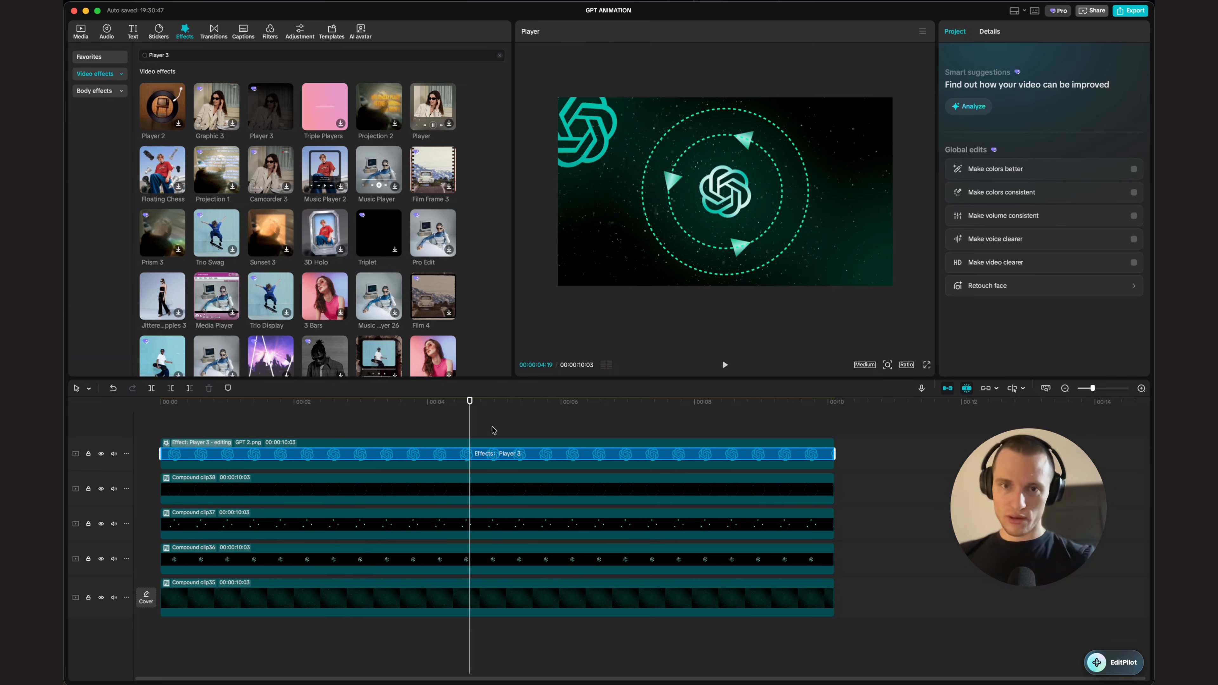
pyautogui.click(183, 446)
pyautogui.click(241, 425)
pyautogui.moveTo(226, 456); pyautogui.dragTo(232, 425)
pyautogui.click(391, 446)
pyautogui.moveTo(638, 139); pyautogui.dragTo(938, 274)
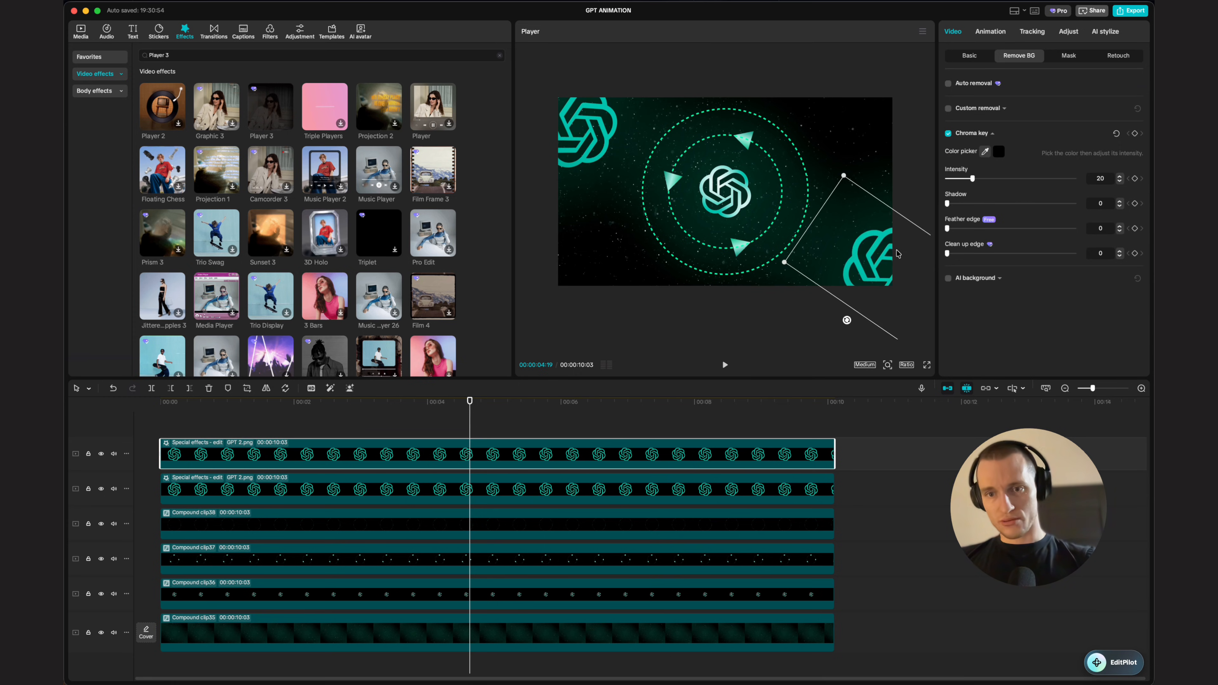
# Step: Set the copy's Player 3 Rotate to 27 and nudge the logo slightly
pyautogui.click(195, 447)
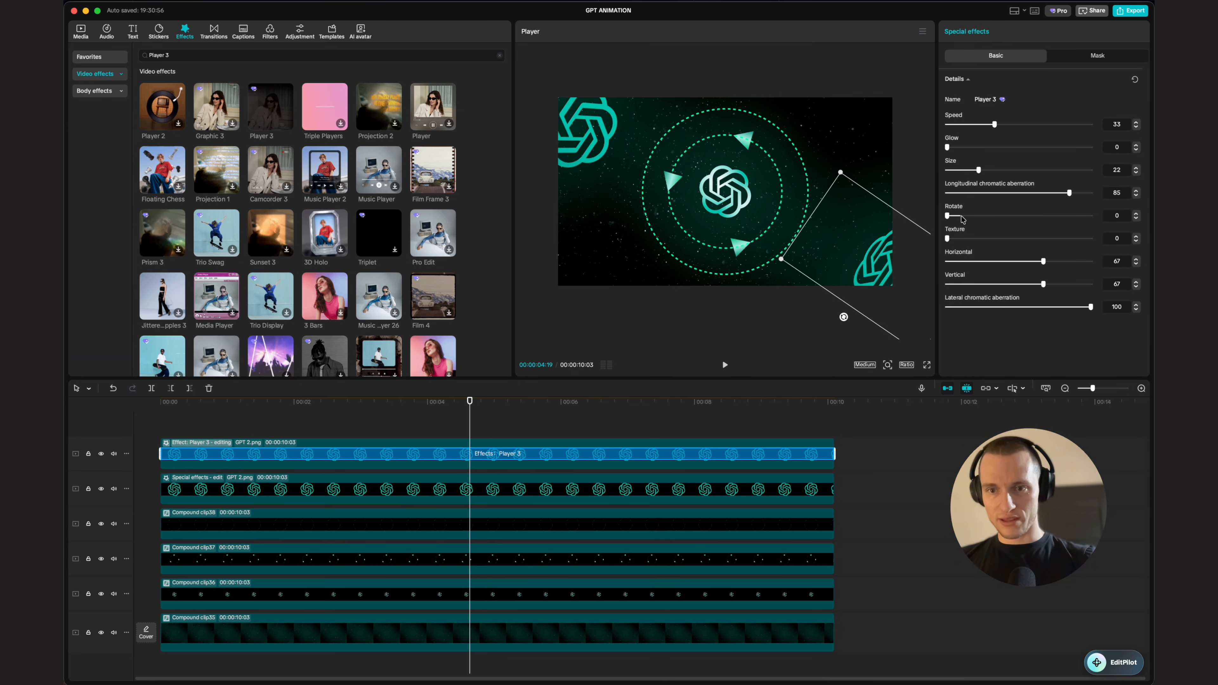
pyautogui.moveTo(961, 217)
pyautogui.mouseDown()
pyautogui.moveTo(1002, 217)
pyautogui.moveTo(986, 217)
pyautogui.mouseUp()
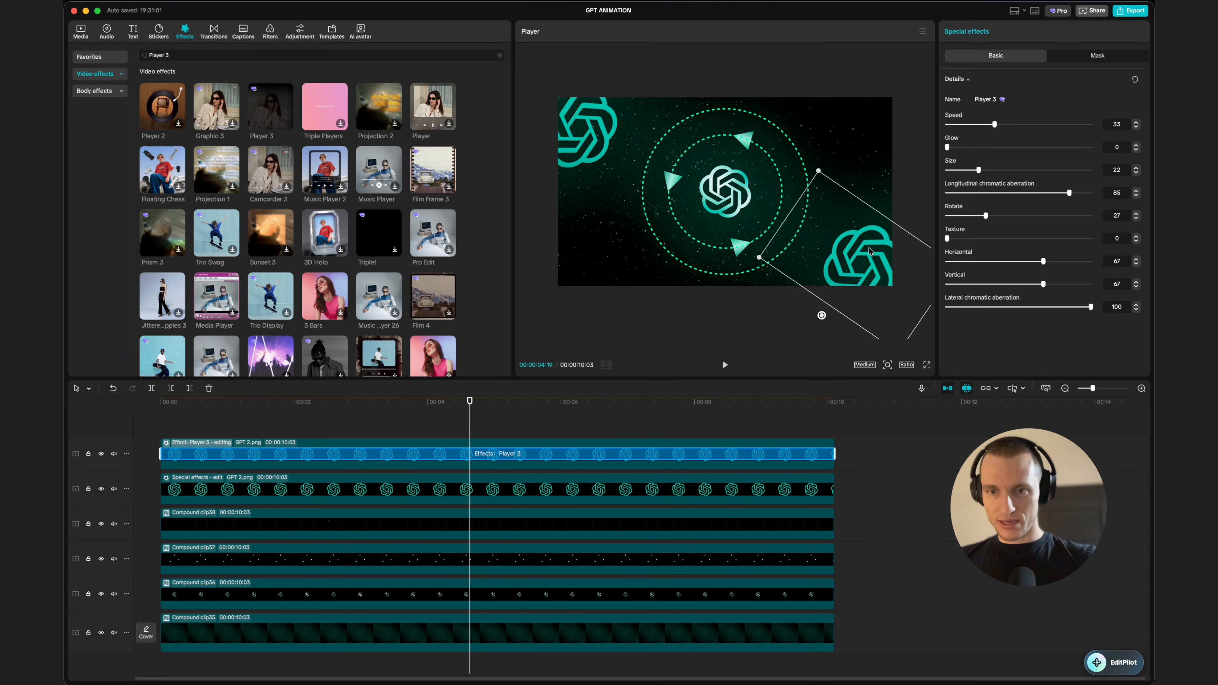
pyautogui.moveTo(870, 251); pyautogui.dragTo(877, 249)
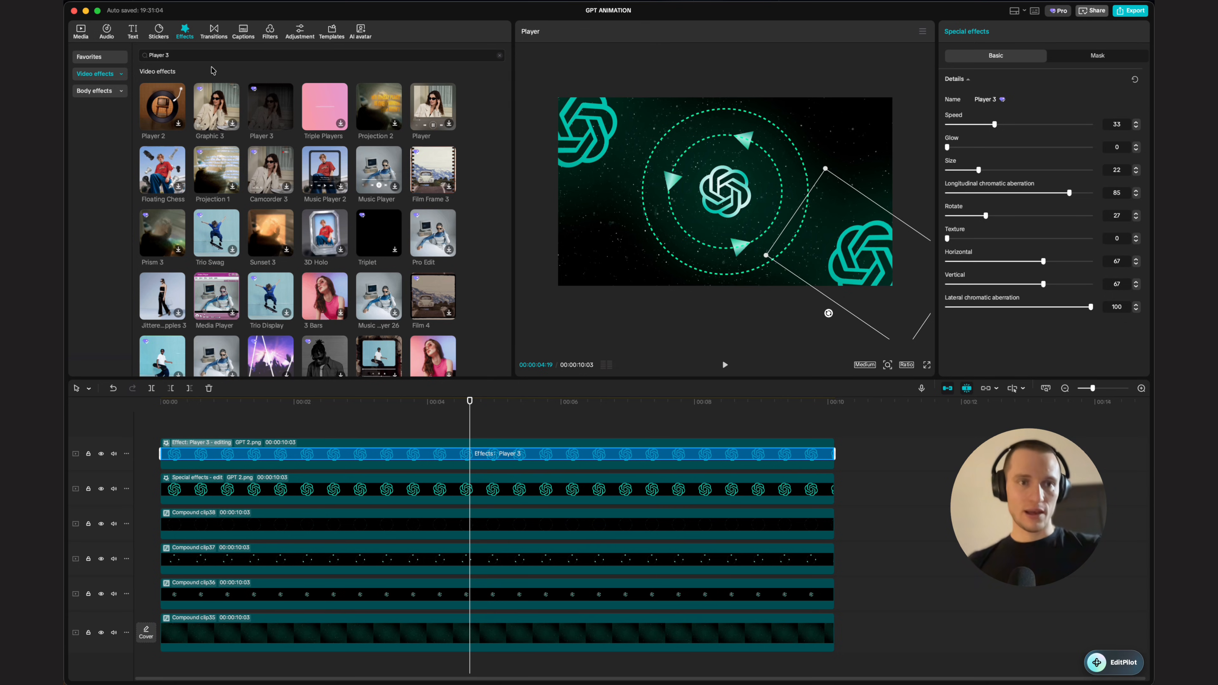
# Step: Search the effects for blur, apply Blur to the lower-right logo copy and set it to 17
pyautogui.click(210, 55)
pyautogui.press('super+a')
pyautogui.write('blur')
pyautogui.press('Return')
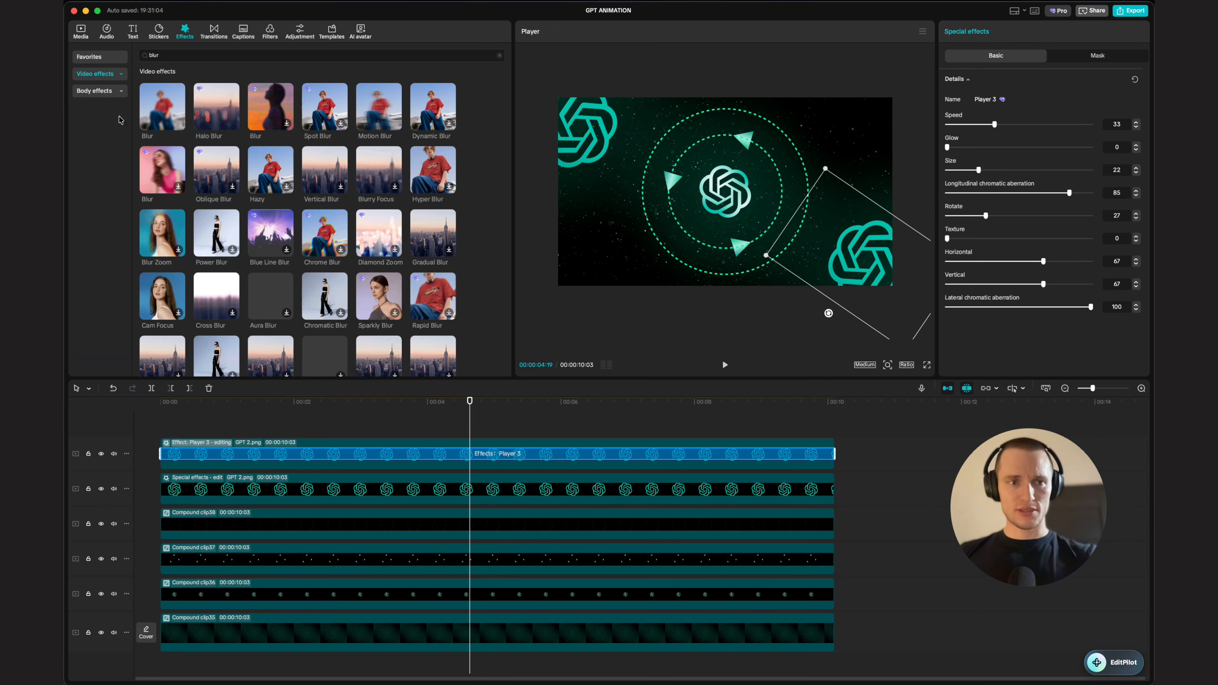
pyautogui.moveTo(162, 107); pyautogui.dragTo(477, 454)
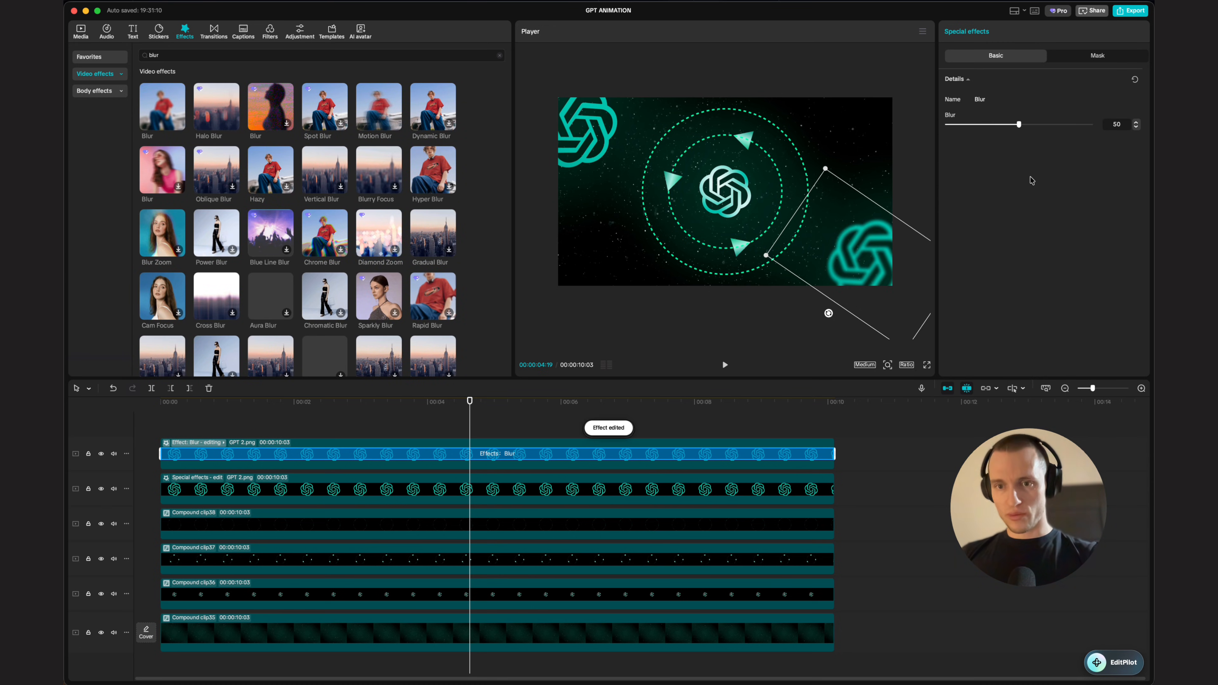
pyautogui.moveTo(1020, 124); pyautogui.dragTo(971, 125)
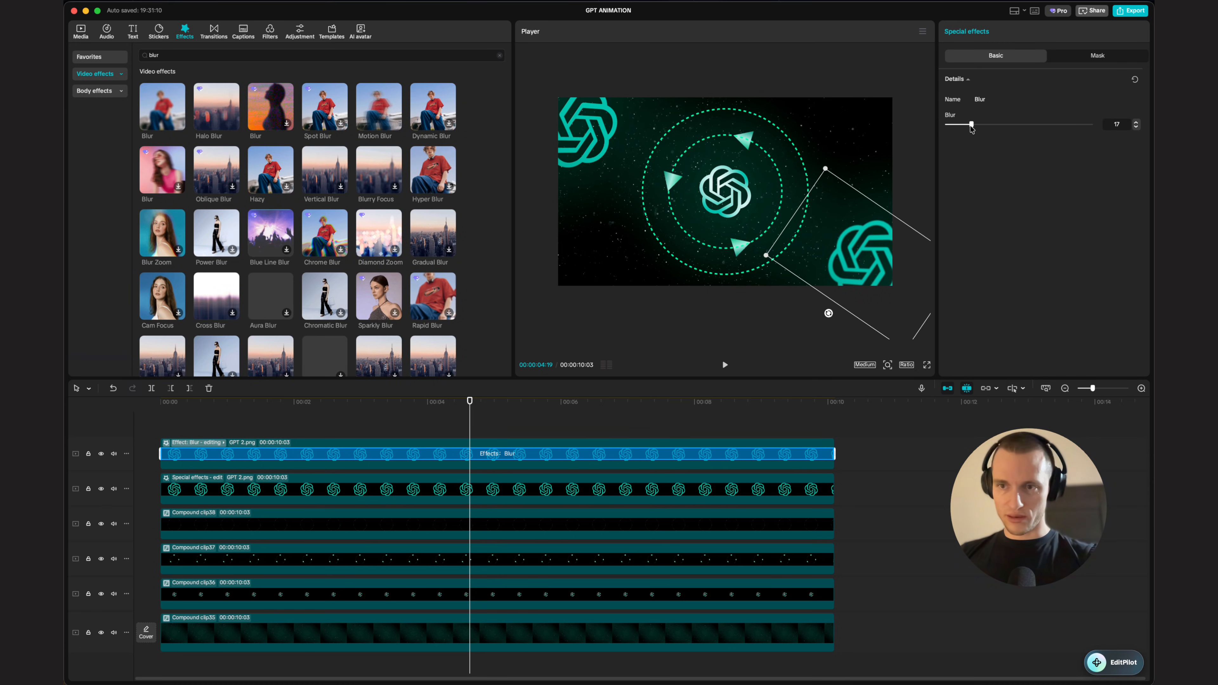
# Step: Apply Blur to the upper-left logo clip and set it to 14
pyautogui.moveTo(162, 107); pyautogui.dragTo(469, 490)
pyautogui.moveTo(1022, 125); pyautogui.dragTo(966, 127)
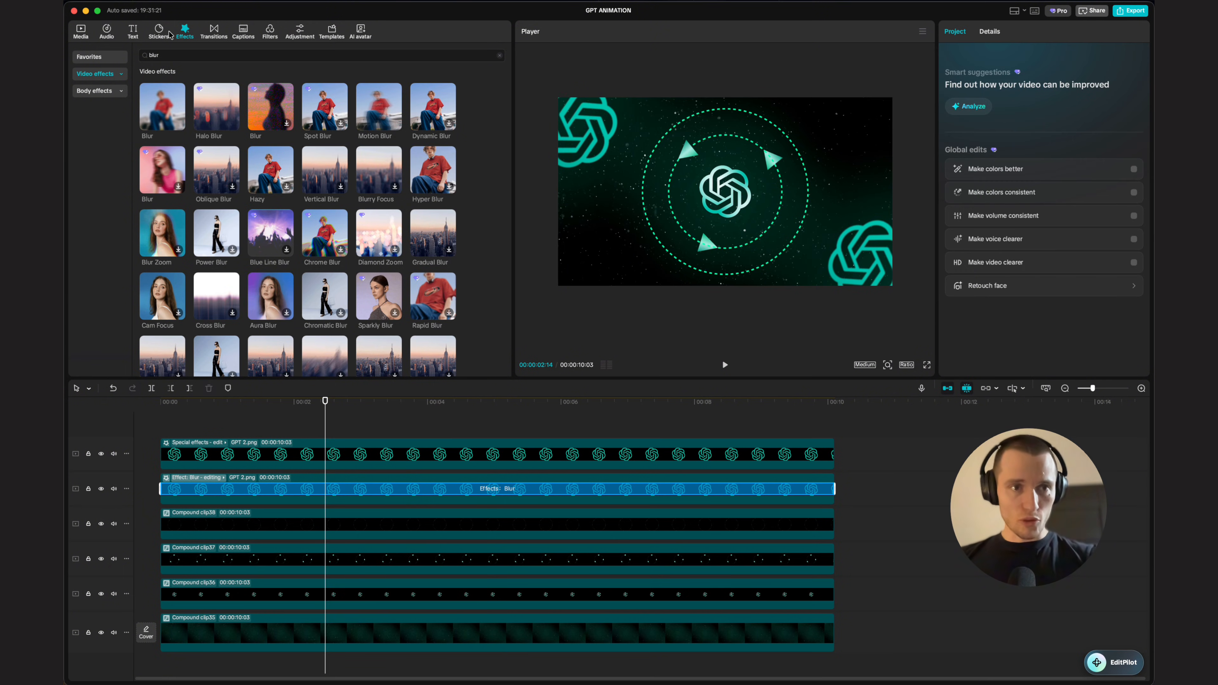
# Step: Add a square shape on a new top track stretched across the full timeline length
pyautogui.click(170, 34)
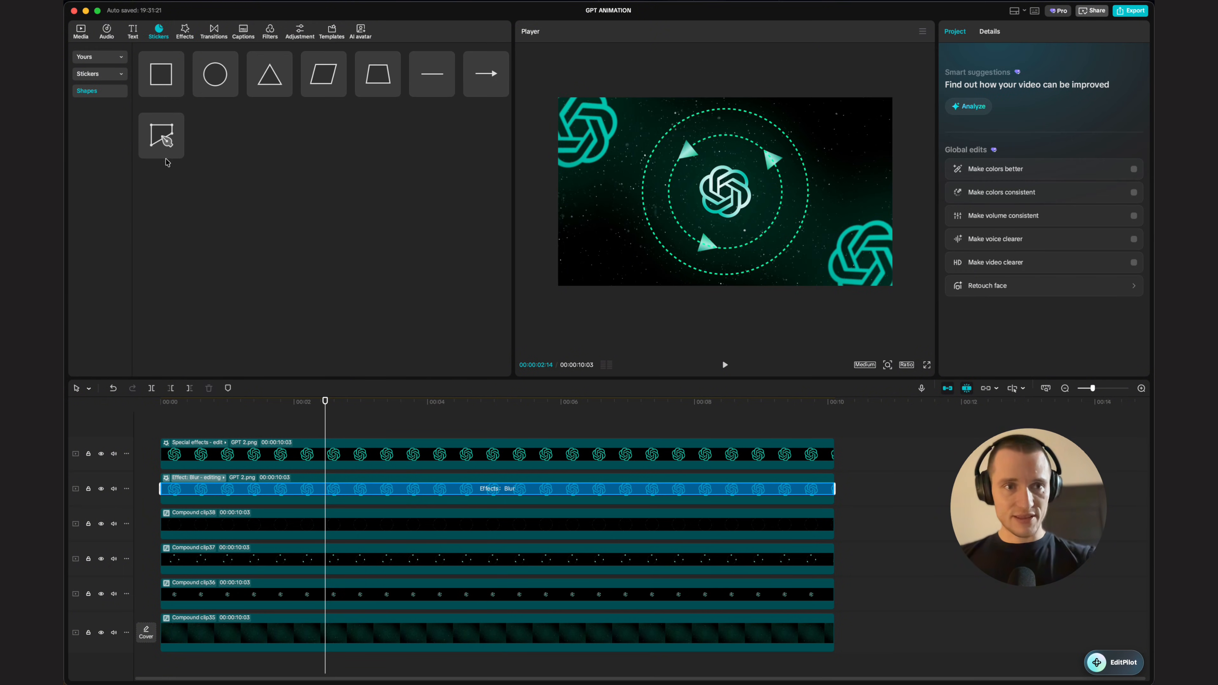
pyautogui.click(176, 91)
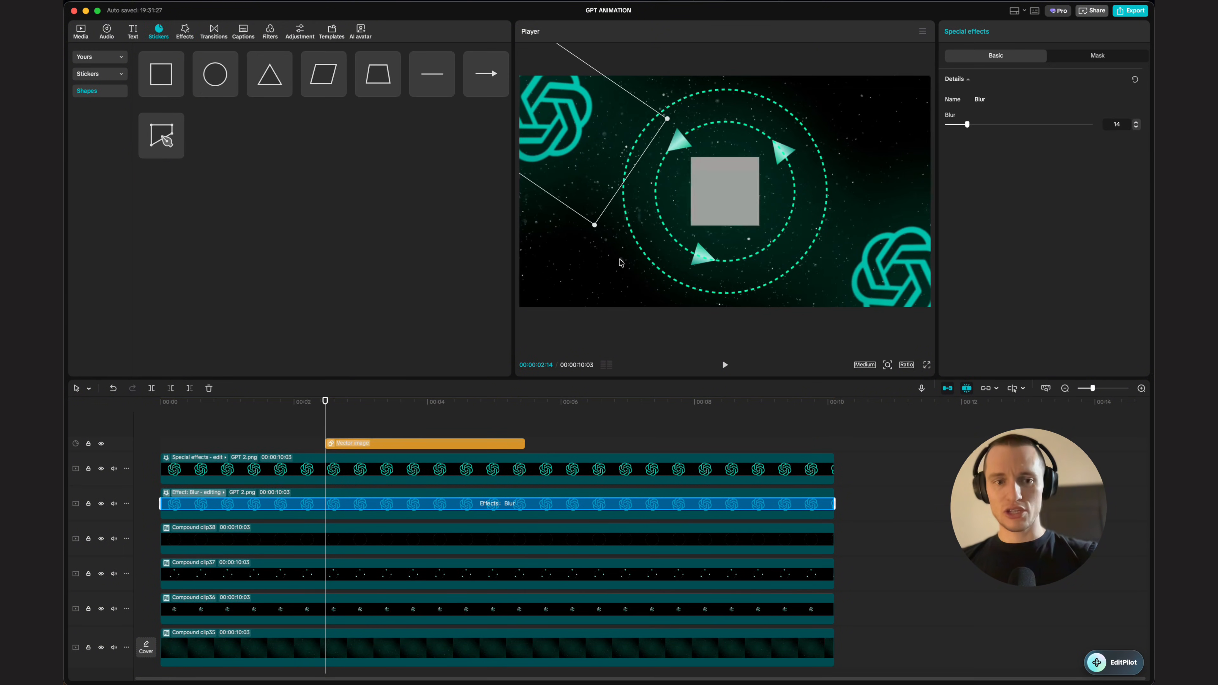
pyautogui.click(362, 443)
pyautogui.moveTo(326, 443); pyautogui.dragTo(160, 444)
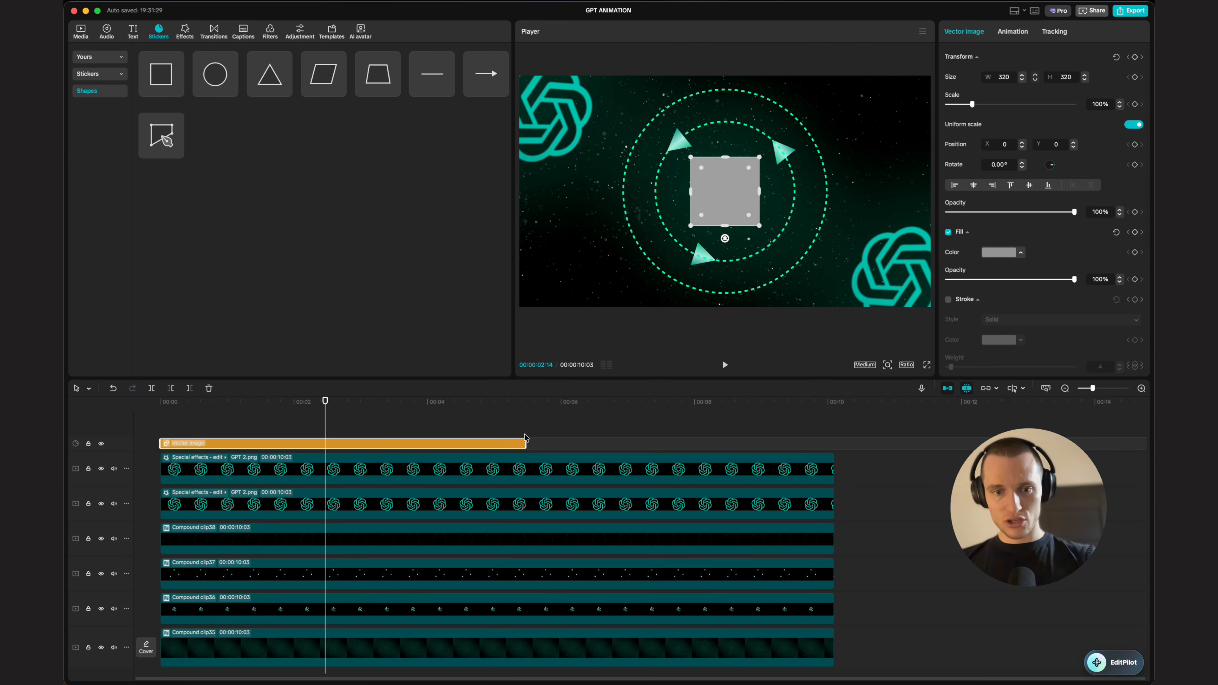
pyautogui.moveTo(526, 439); pyautogui.dragTo(836, 437)
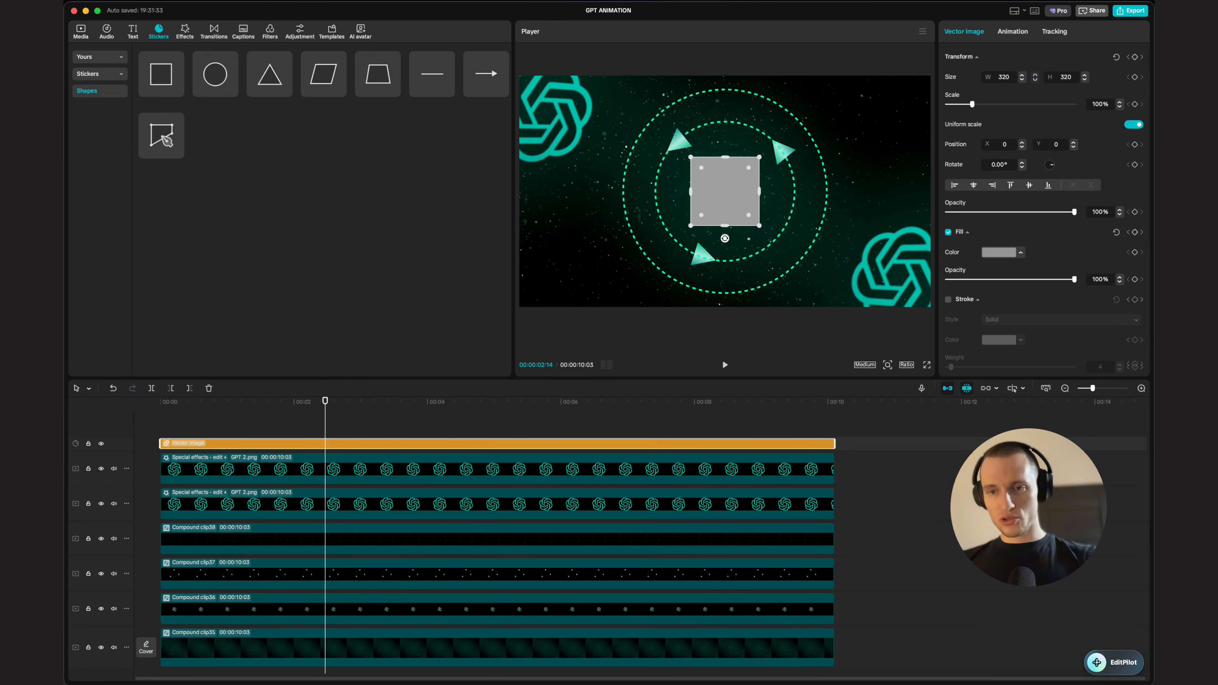
# Step: Change the square's fill to a green-to-white gradient
pyautogui.scroll(-1, 978, 258)
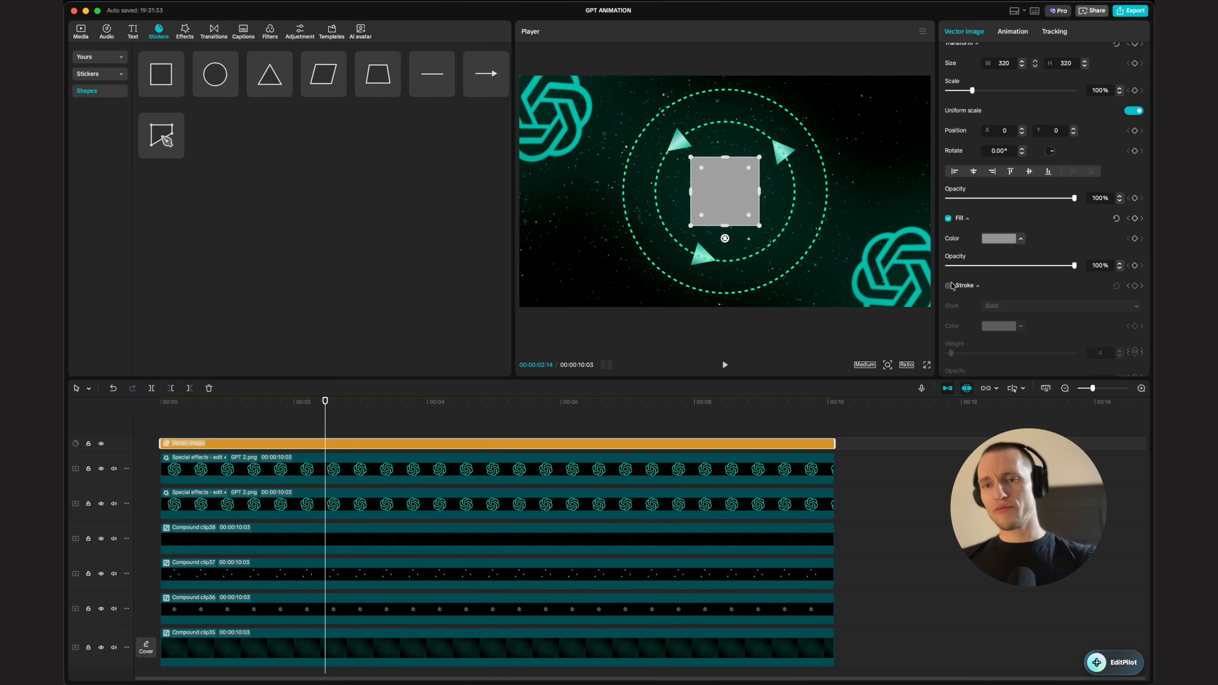
pyautogui.scroll(-3, 988, 240)
pyautogui.click(1007, 201)
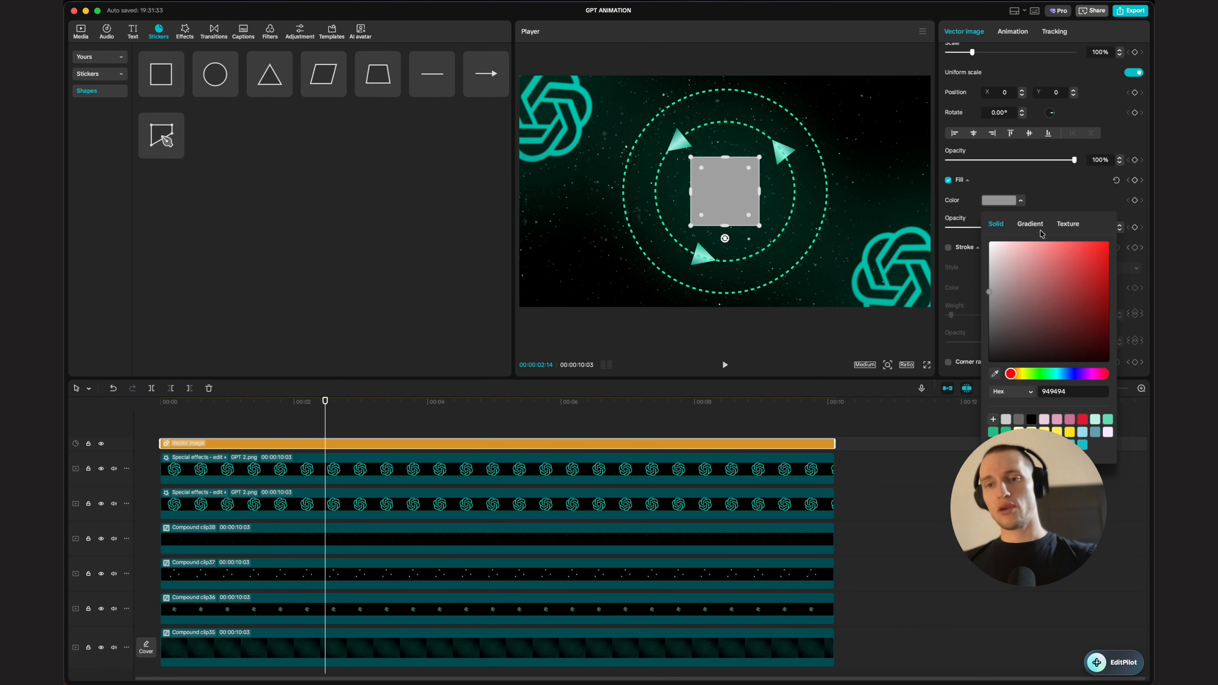
pyautogui.click(1029, 225)
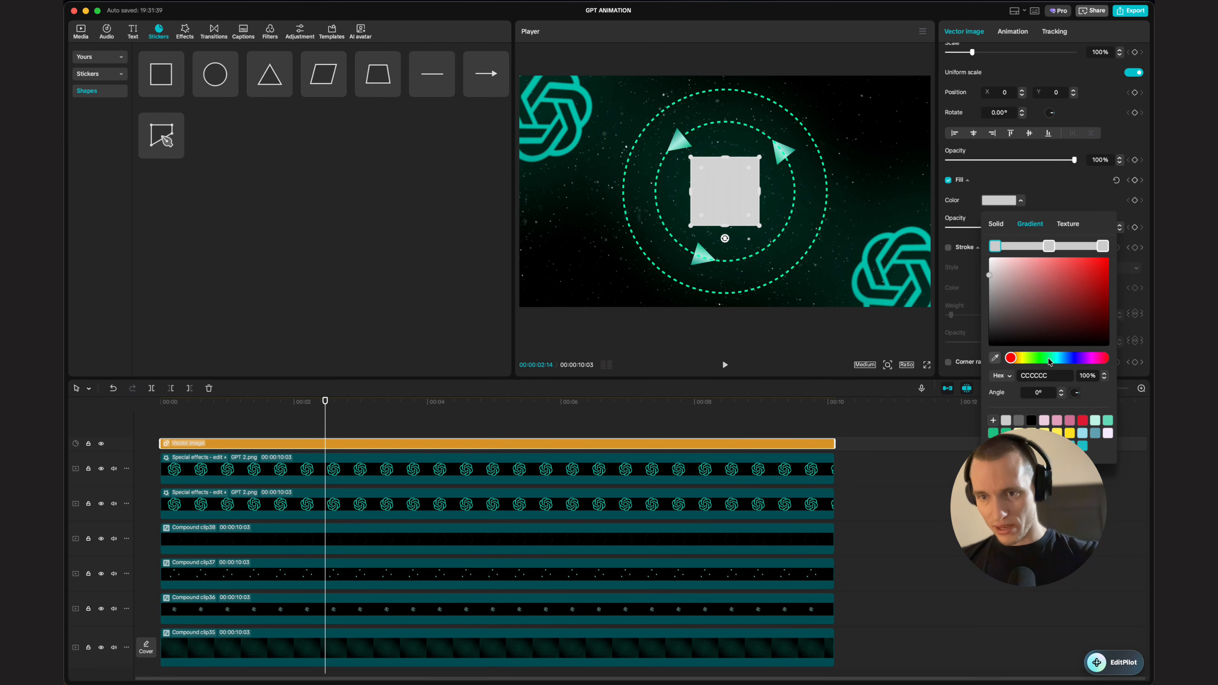
pyautogui.moveTo(1049, 361); pyautogui.dragTo(1056, 359)
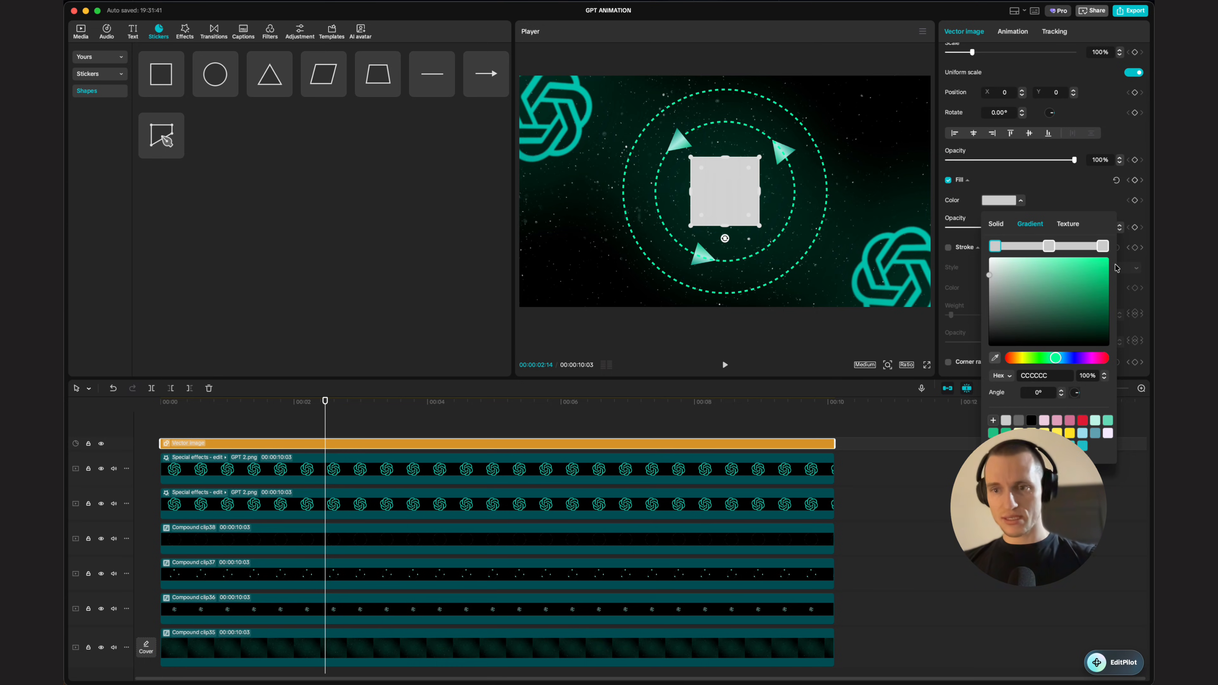
pyautogui.click(1108, 271)
pyautogui.click(1024, 172)
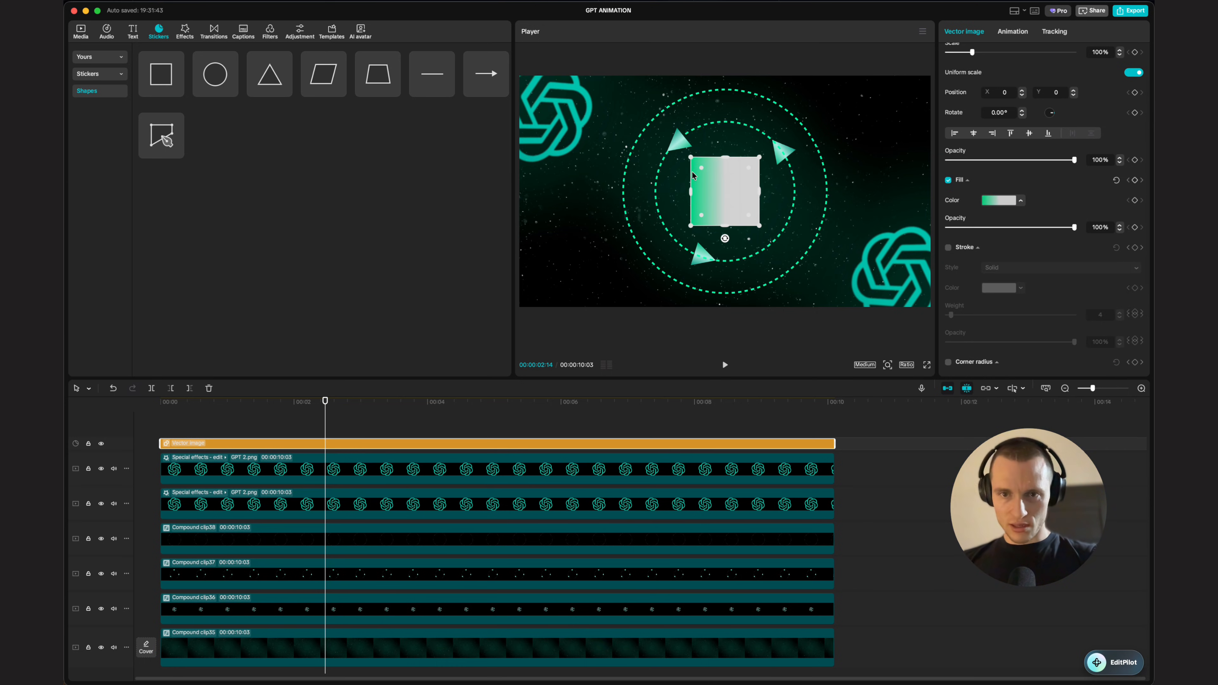
# Step: Reshape the square into a rounded pill over the central logo
pyautogui.moveTo(701, 167)
pyautogui.mouseDown()
pyautogui.moveTo(774, 190)
pyautogui.moveTo(746, 187)
pyautogui.moveTo(724, 163)
pyautogui.moveTo(724, 179)
pyautogui.moveTo(681, 169)
pyautogui.moveTo(692, 171)
pyautogui.mouseUp()
pyautogui.scroll(5, 681, 195)
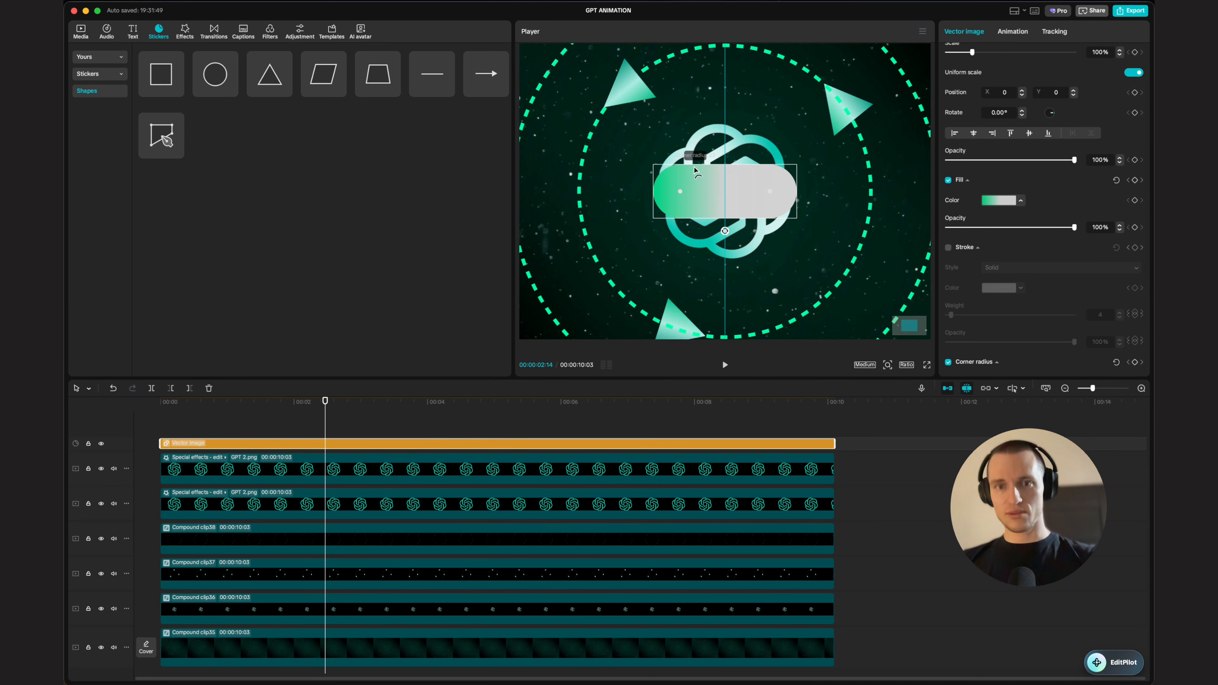
# Step: Recolour the pill's gradient stops to shades of green with a lighter middle
pyautogui.scroll(-3, 1010, 132)
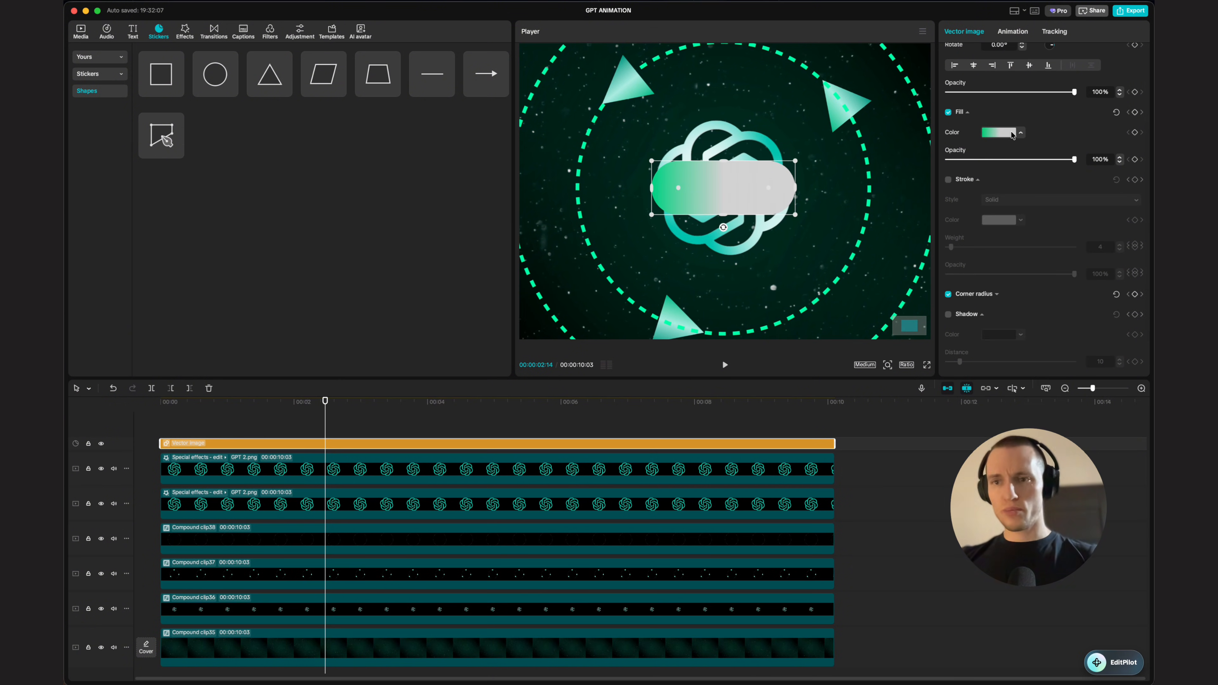
pyautogui.click(1022, 134)
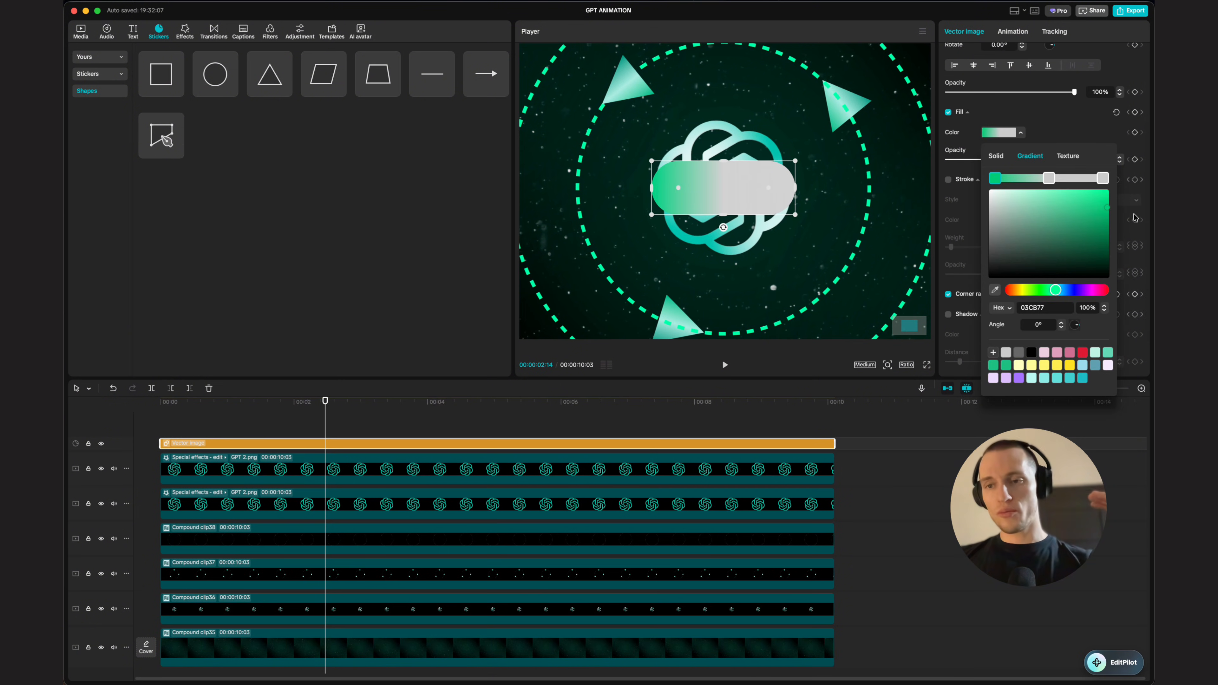
pyautogui.click(1103, 178)
pyautogui.click(1053, 290)
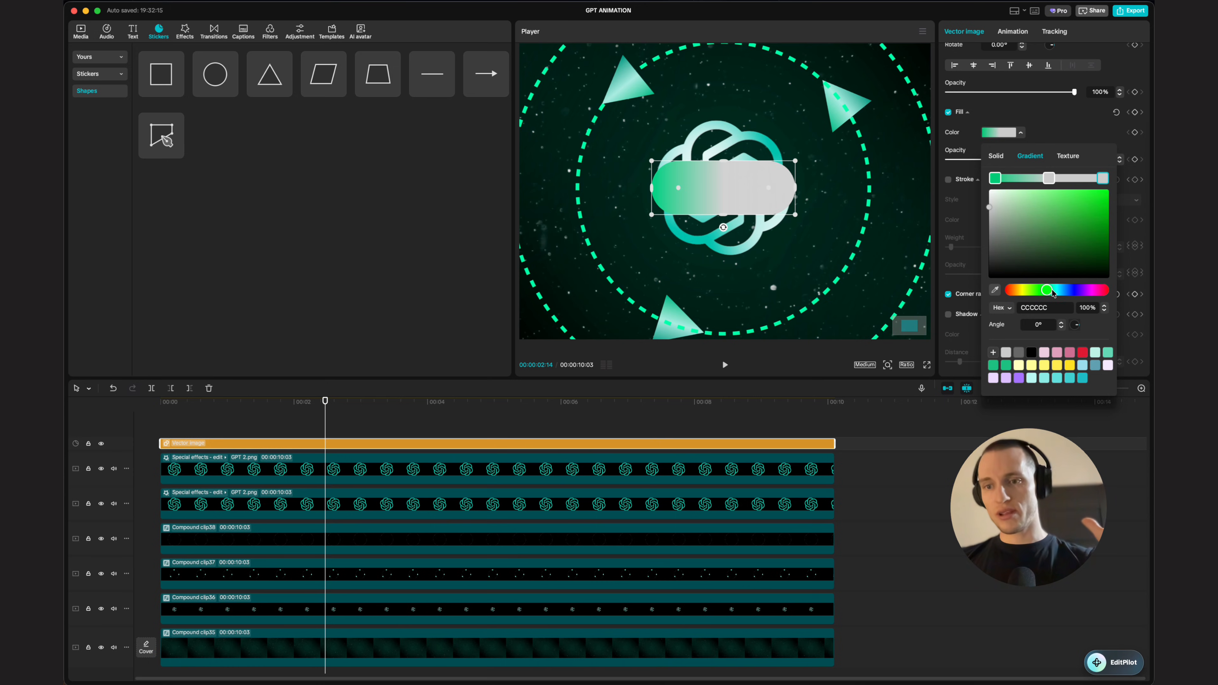
pyautogui.moveTo(1098, 211); pyautogui.dragTo(1098, 237)
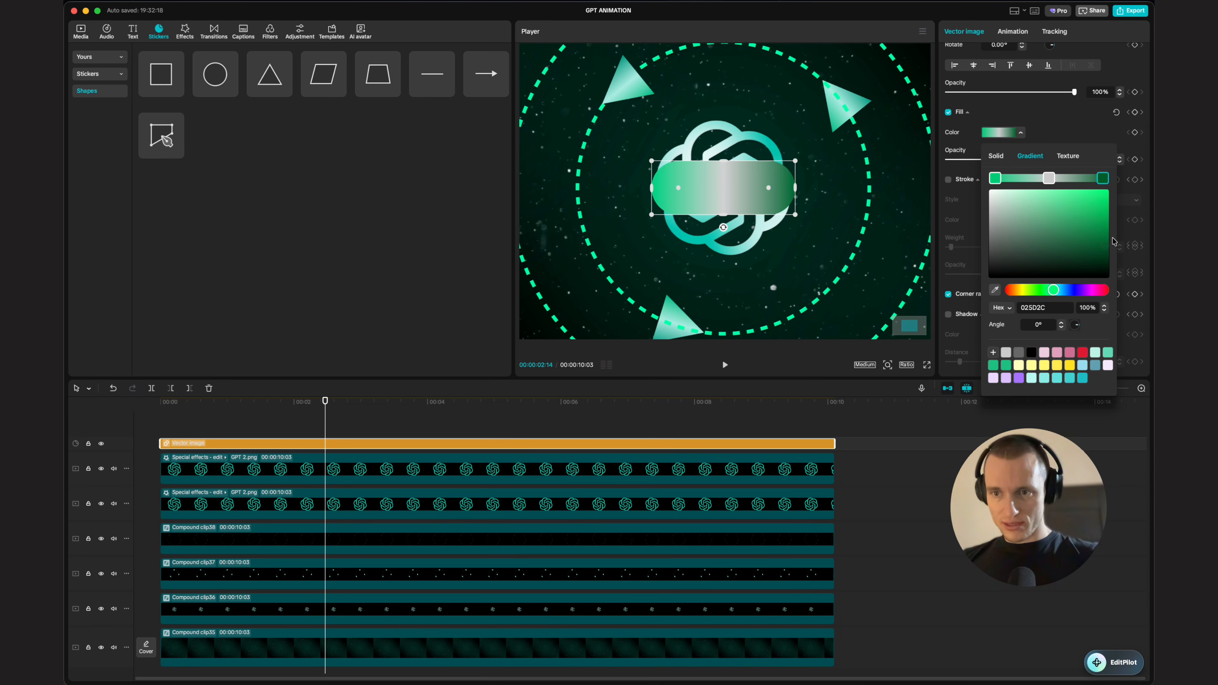
pyautogui.click(1059, 290)
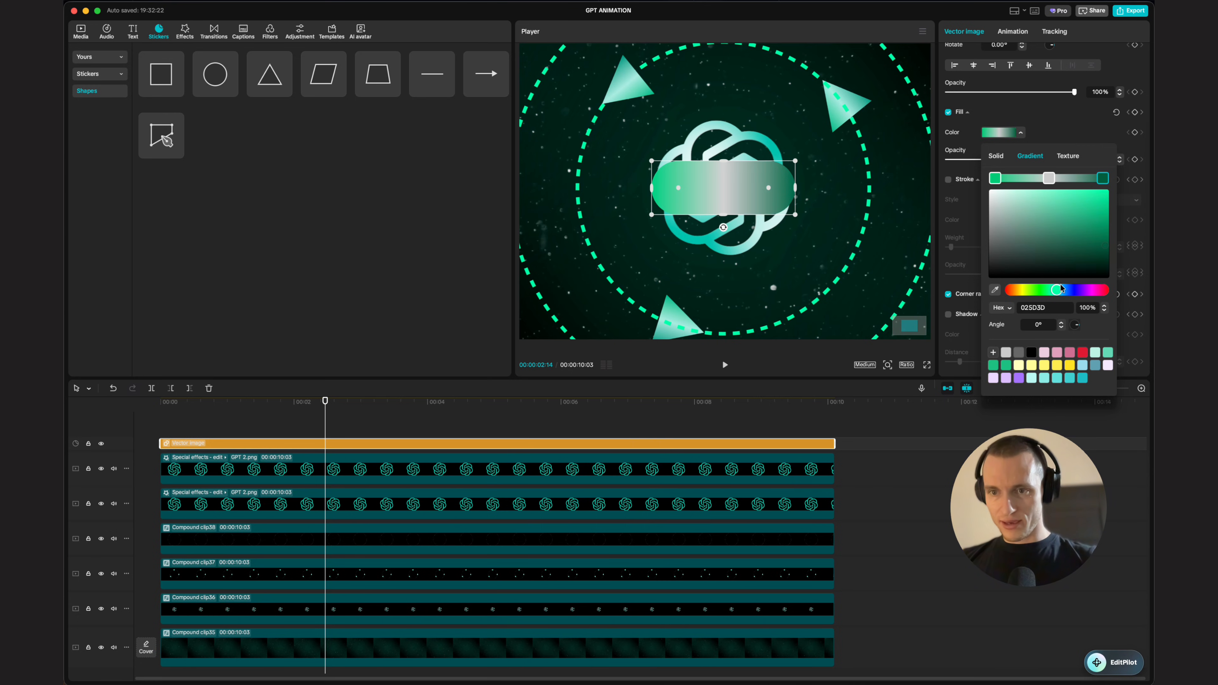
pyautogui.click(1049, 177)
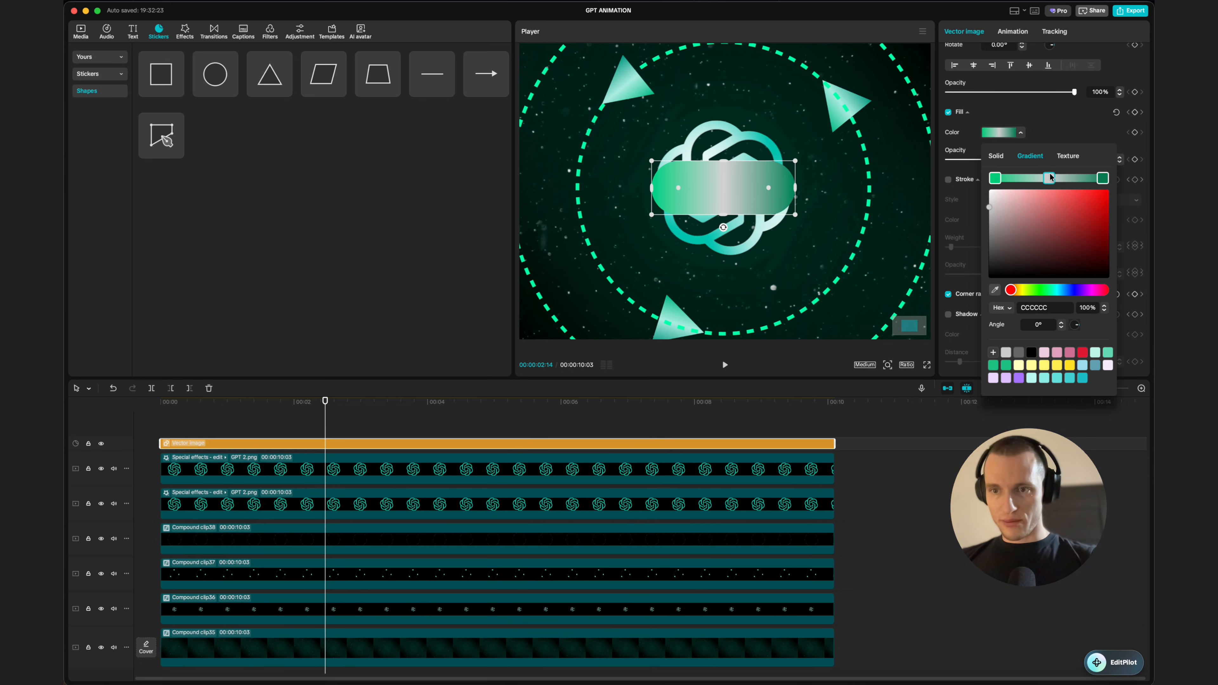
pyautogui.click(1054, 290)
pyautogui.moveTo(1064, 197); pyautogui.dragTo(1022, 198)
pyautogui.click(944, 184)
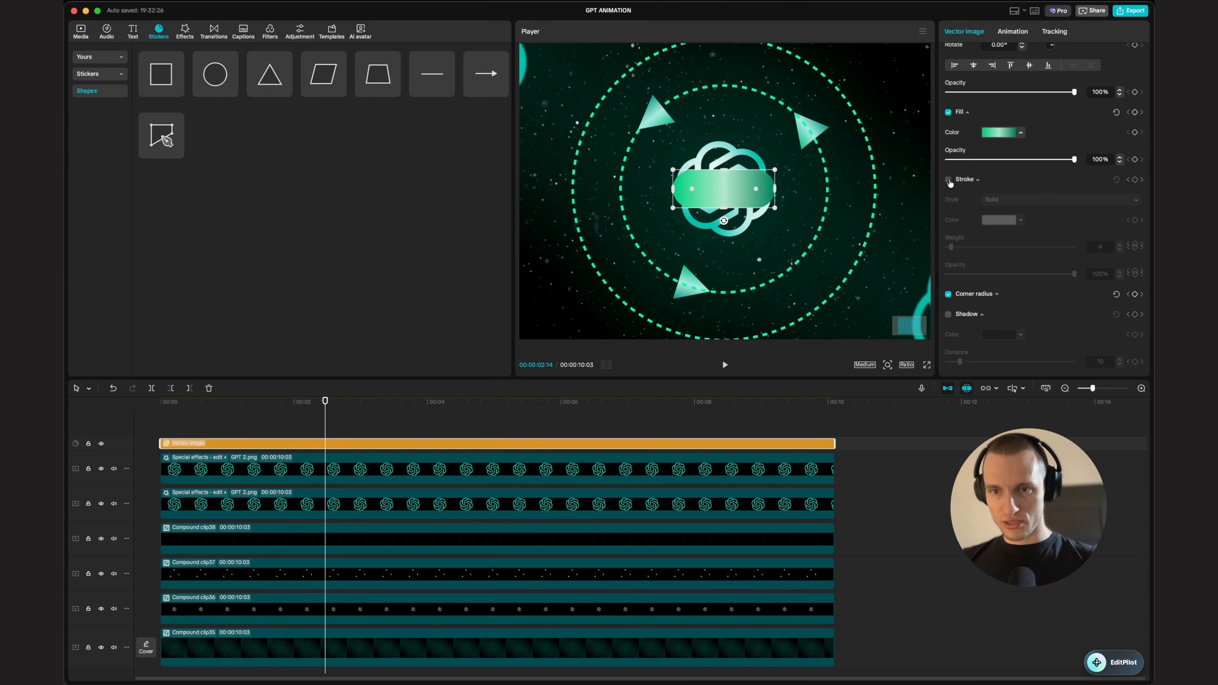
# Step: Enable a white stroke on the pill and set its weight to 1
pyautogui.click(948, 180)
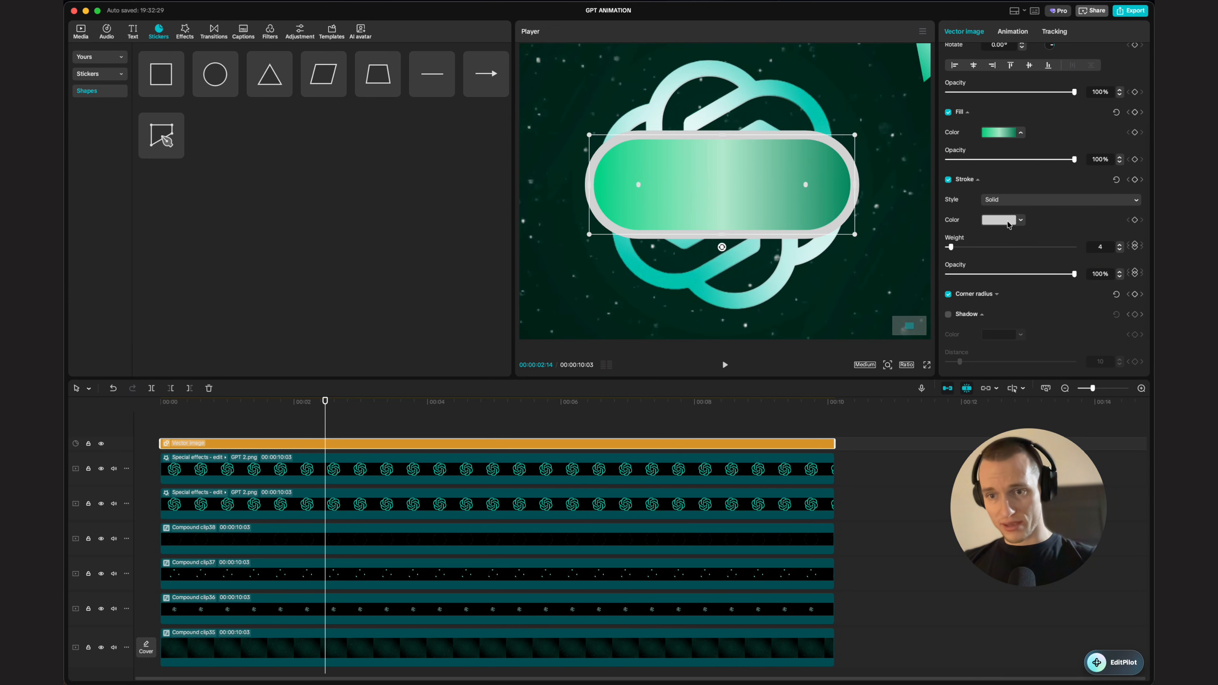
pyautogui.click(1009, 222)
pyautogui.click(959, 245)
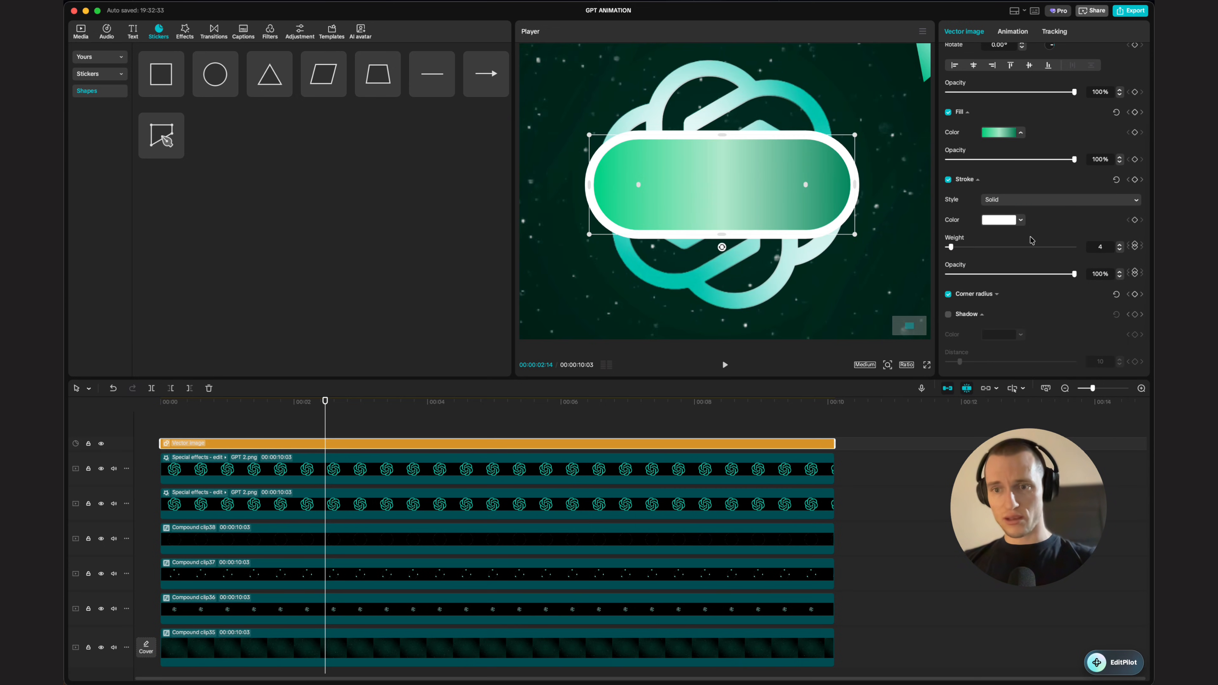
pyautogui.moveTo(951, 247); pyautogui.dragTo(947, 248)
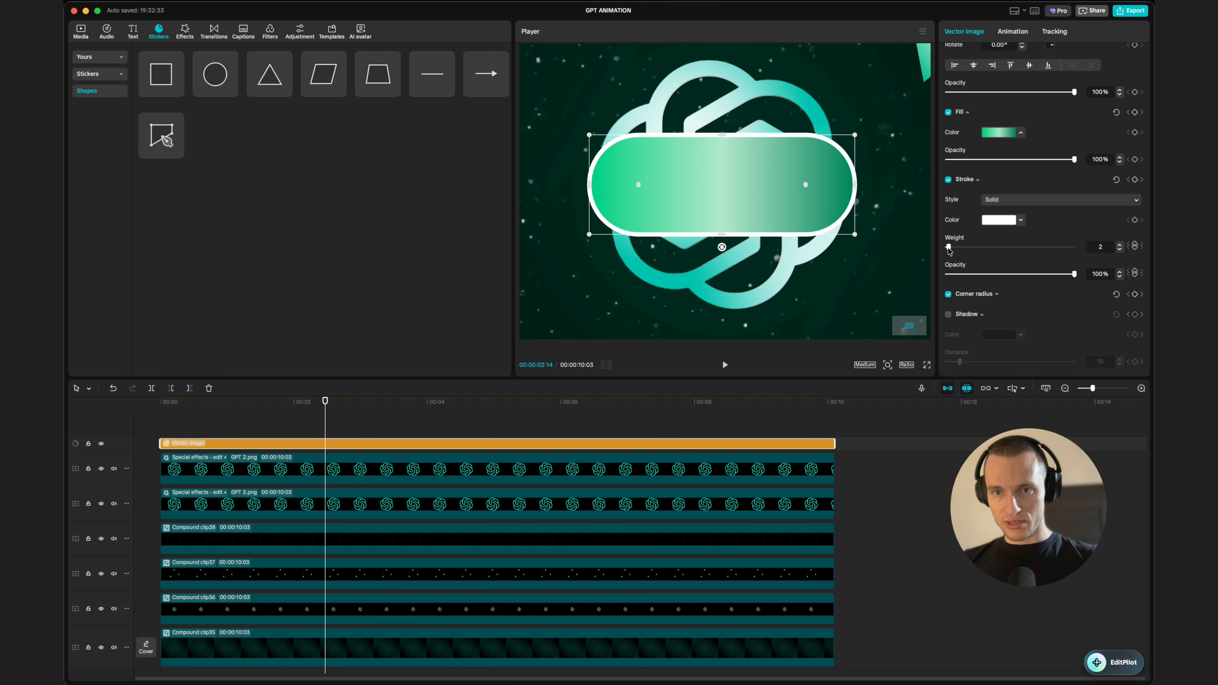
pyautogui.scroll(-5, 845, 170)
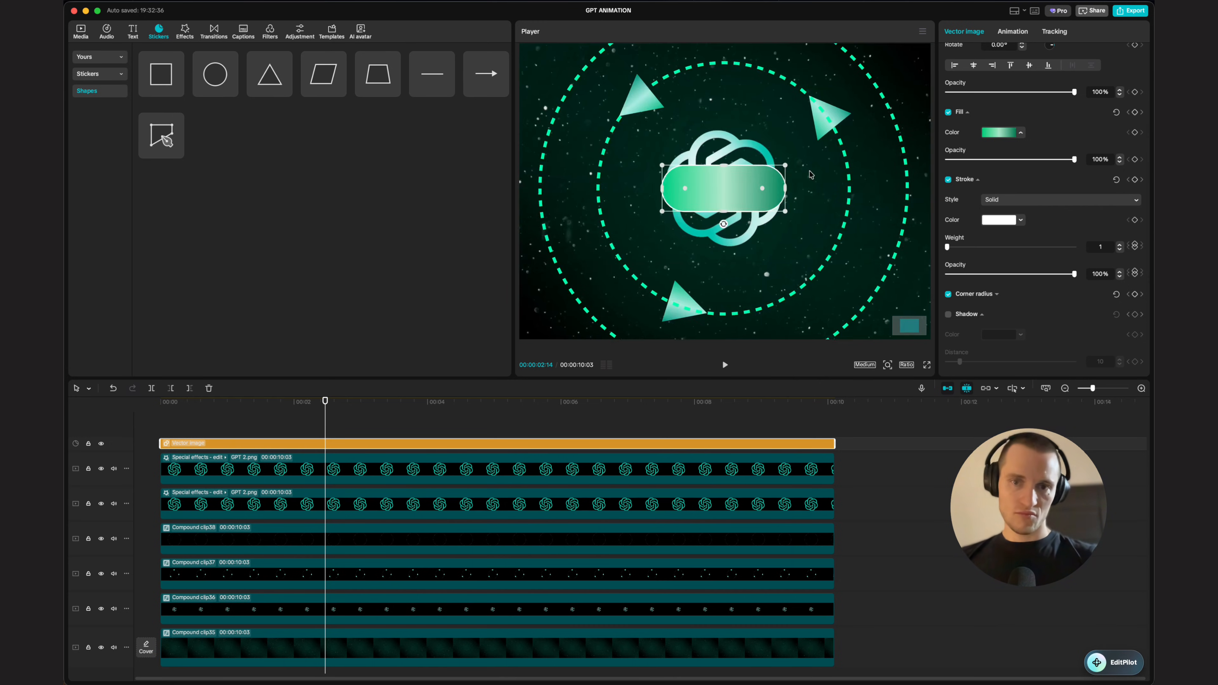
pyautogui.click(872, 185)
pyautogui.click(570, 444)
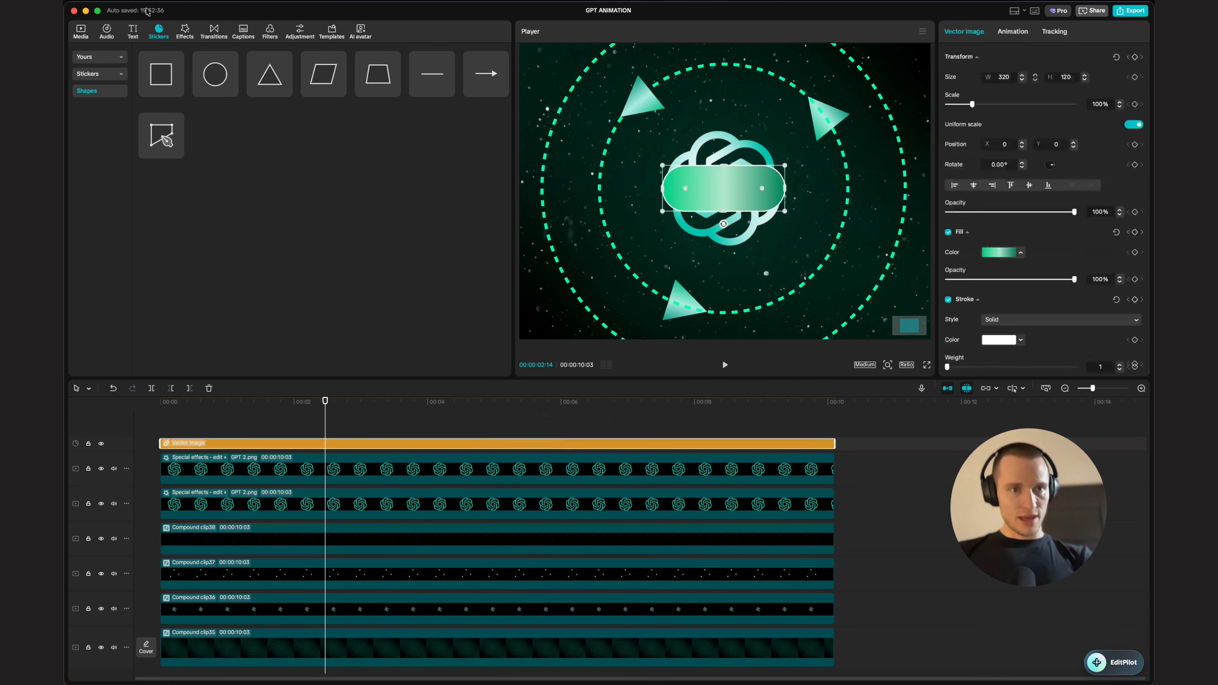
# Step: Add a default text layer and stretch it across the full timeline length
pyautogui.click(132, 33)
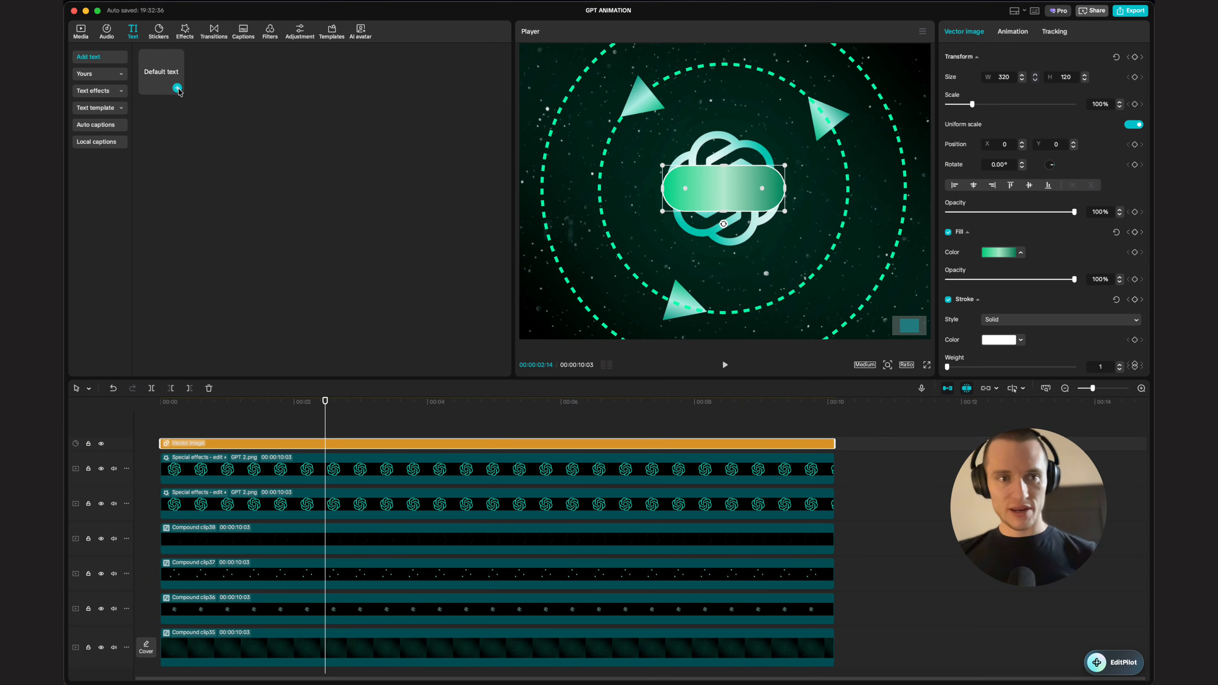
pyautogui.click(179, 89)
pyautogui.moveTo(325, 444); pyautogui.dragTo(90, 452)
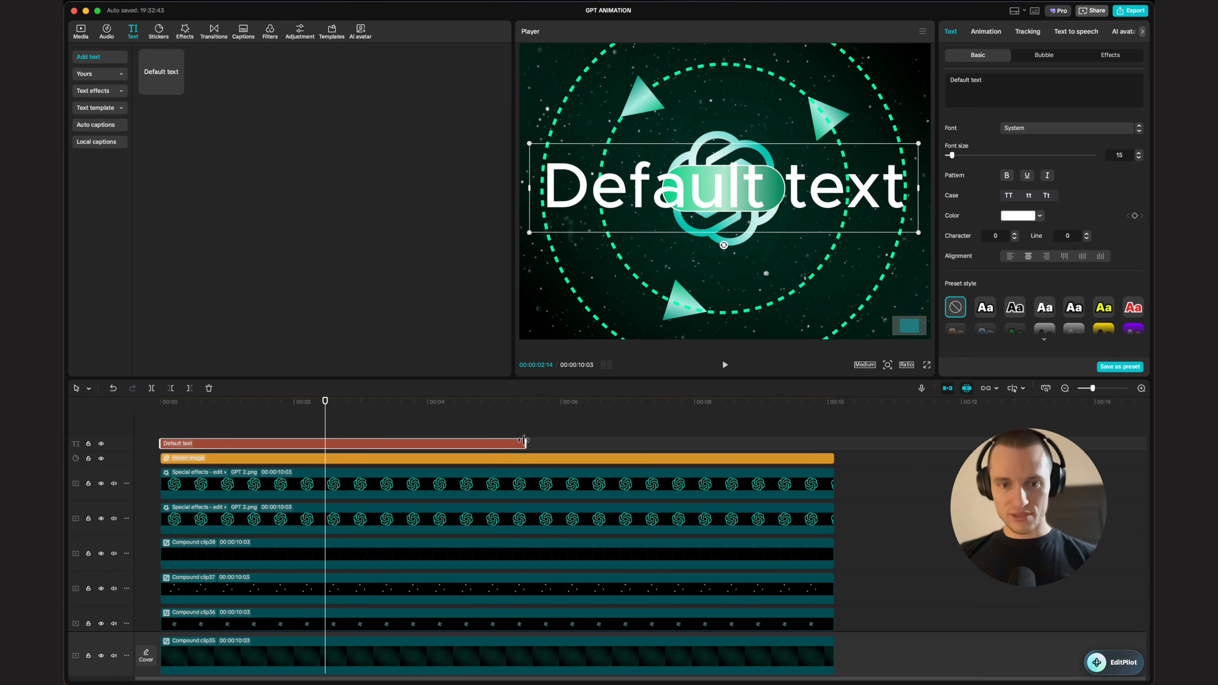
pyautogui.moveTo(524, 441); pyautogui.dragTo(835, 443)
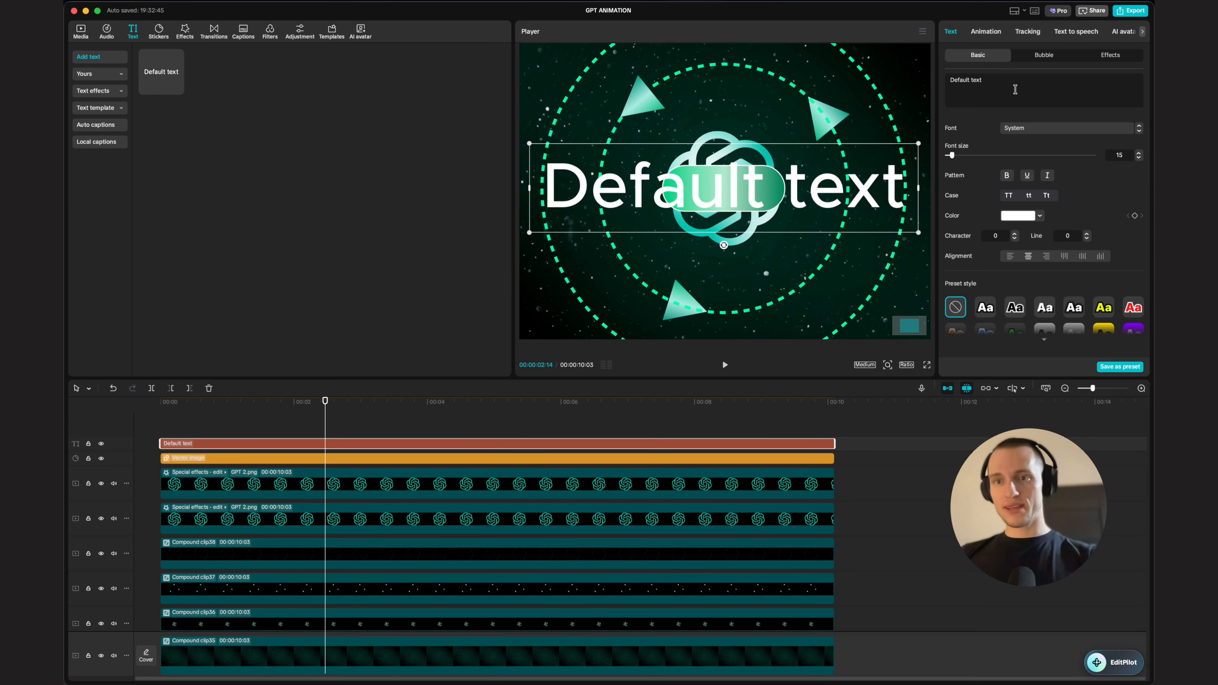
# Step: Set the text font to Poppins-Bold and switch the case to uppercase
pyautogui.click(1055, 128)
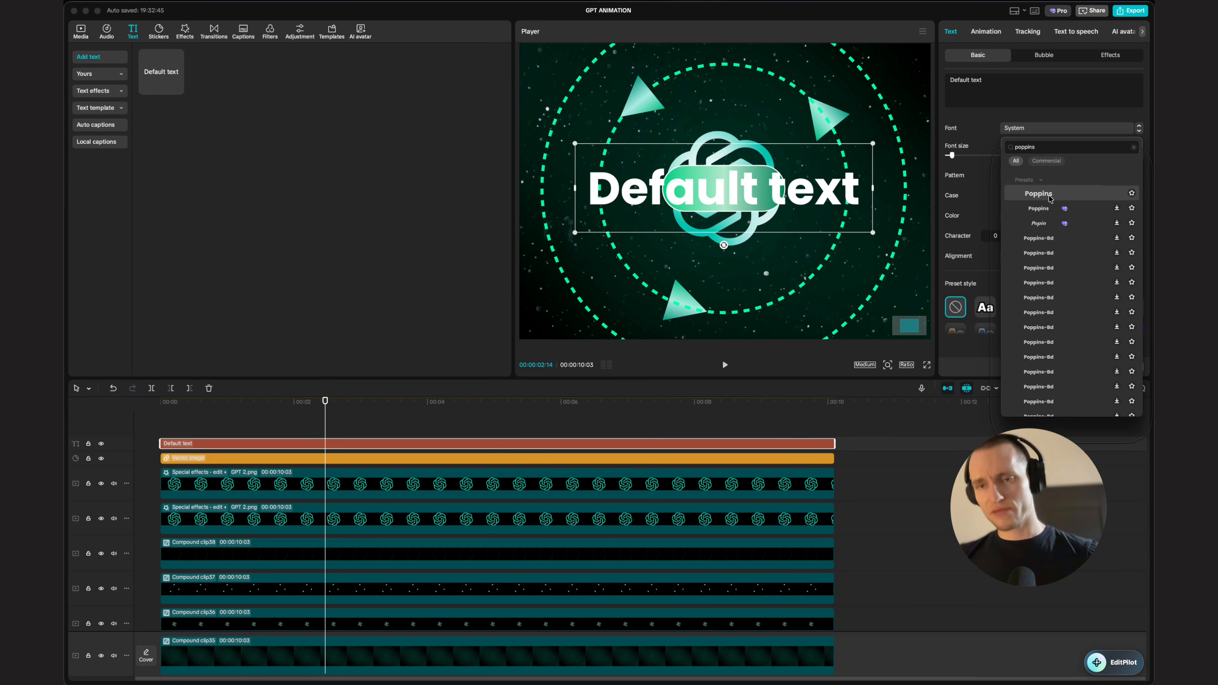
pyautogui.click(1042, 194)
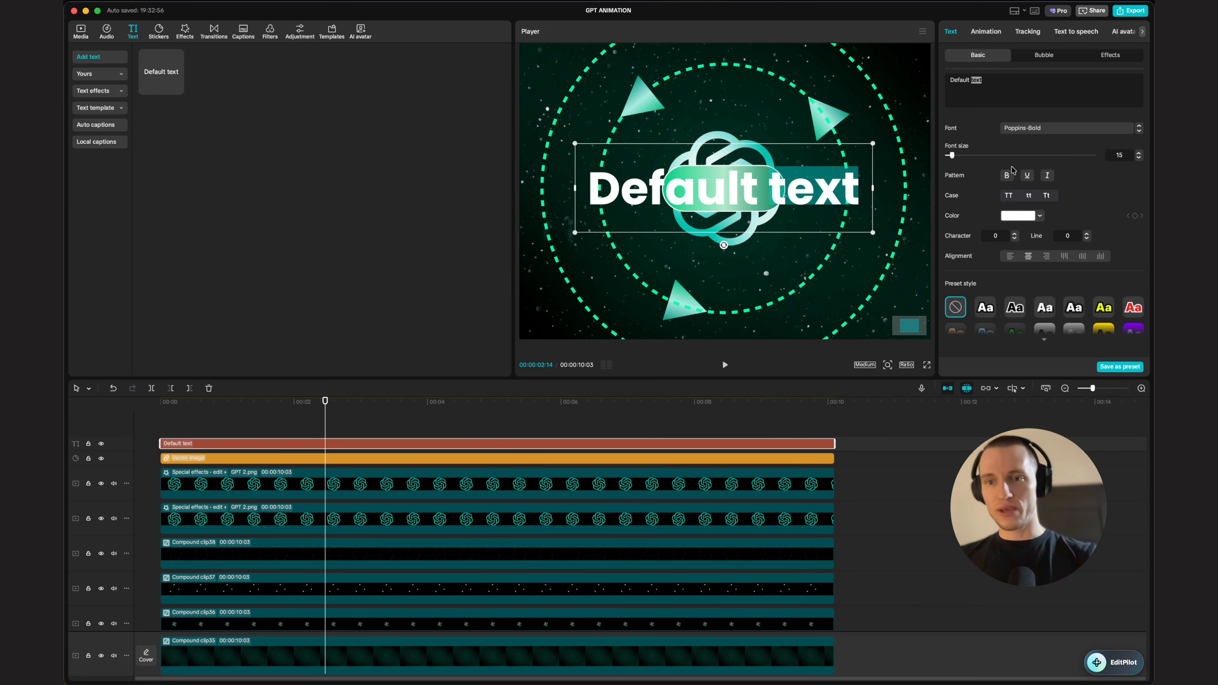
pyautogui.click(1012, 196)
# Step: Replace the text with MODULES and set the character spacing to -1
pyautogui.tripleClick(1001, 92)
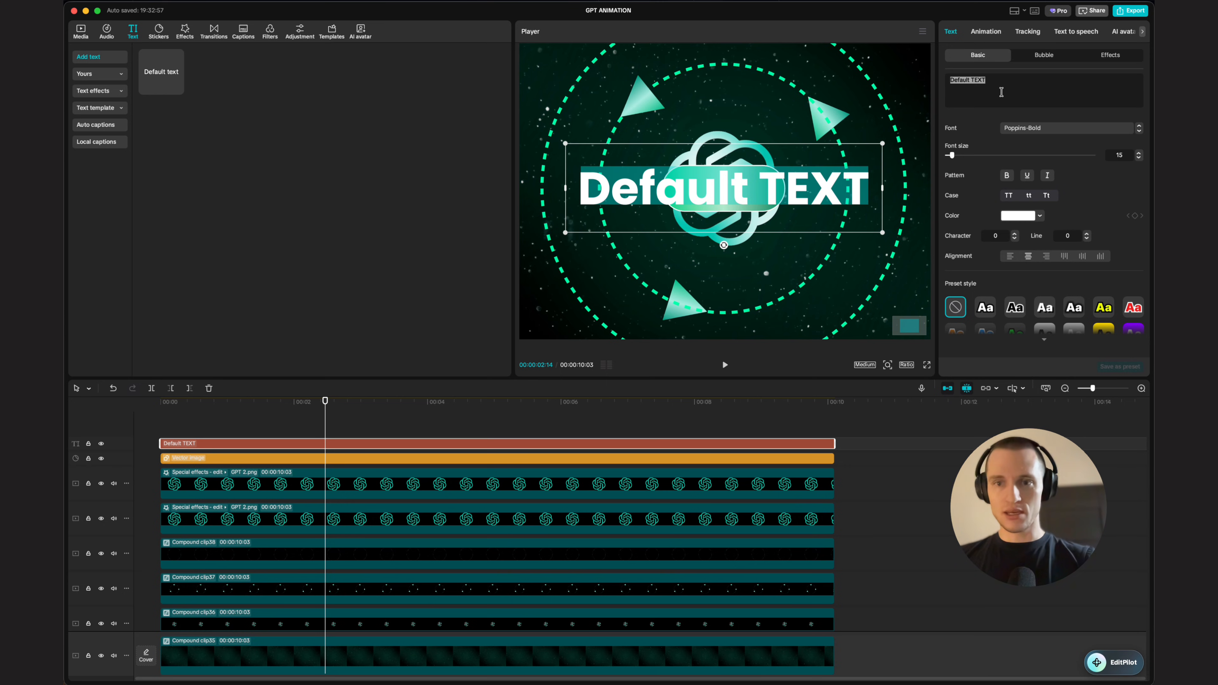
pyautogui.press('capslock')
pyautogui.write('MODULES')
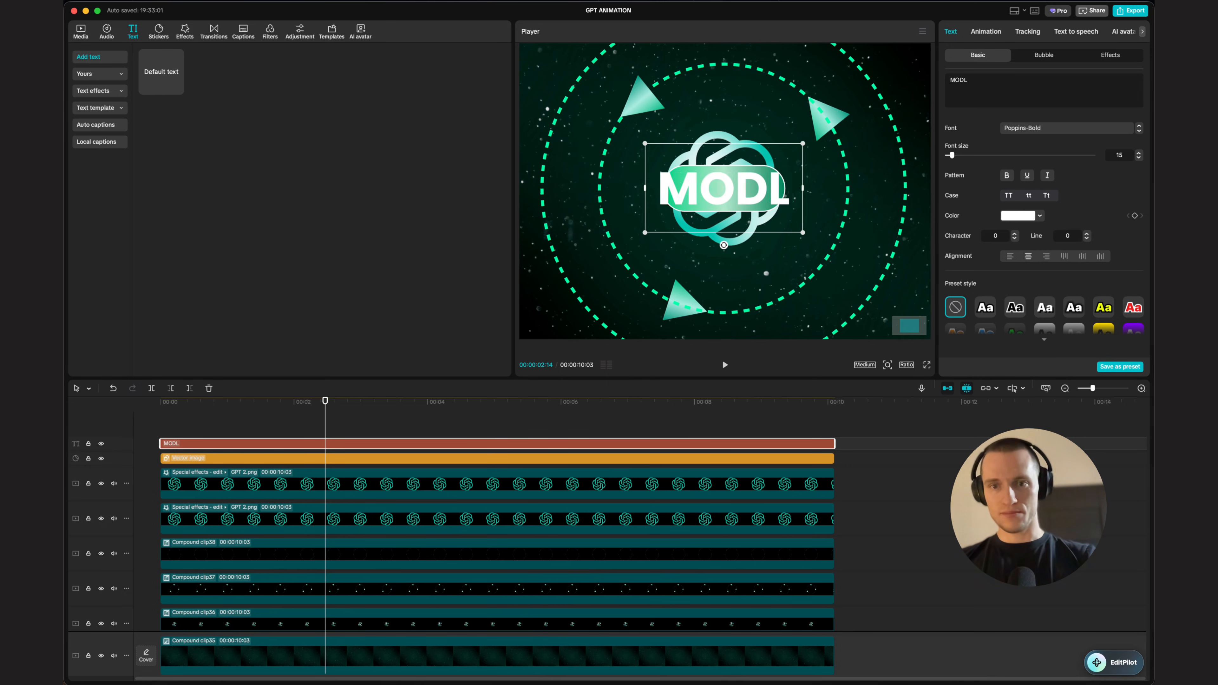
pyautogui.click(1014, 241)
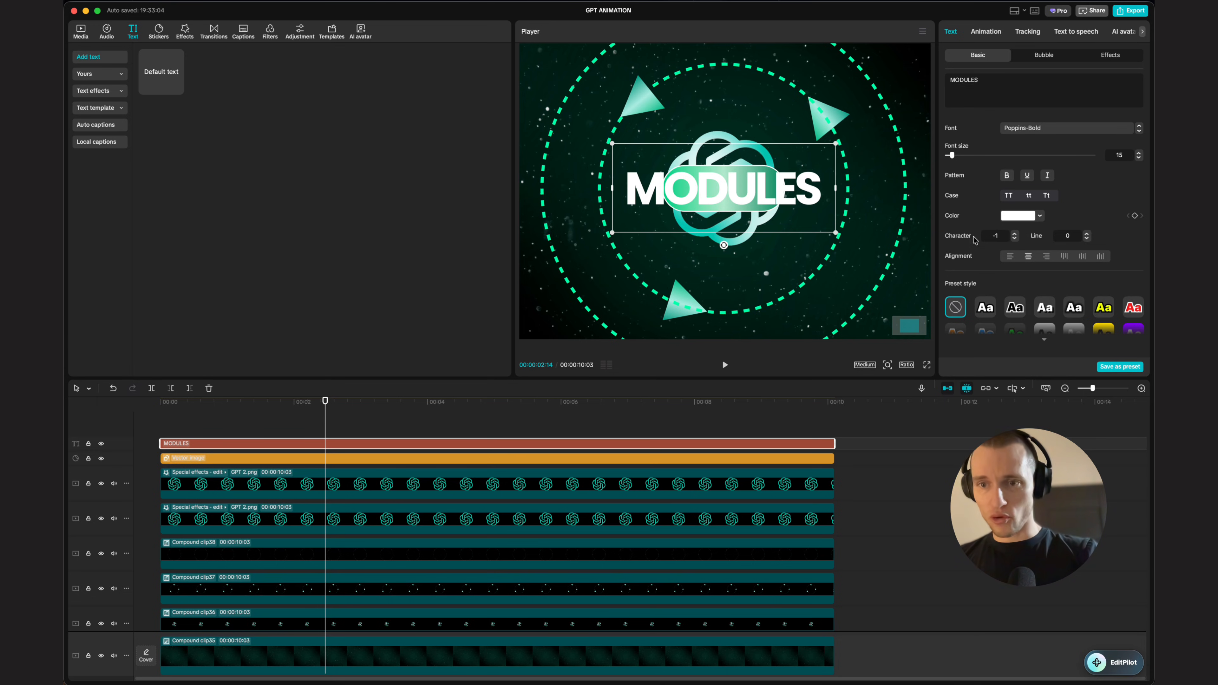
# Step: Scale the MODULES text to fit the pill, then combine text and pill into a compound clip
pyautogui.moveTo(838, 143); pyautogui.dragTo(756, 183)
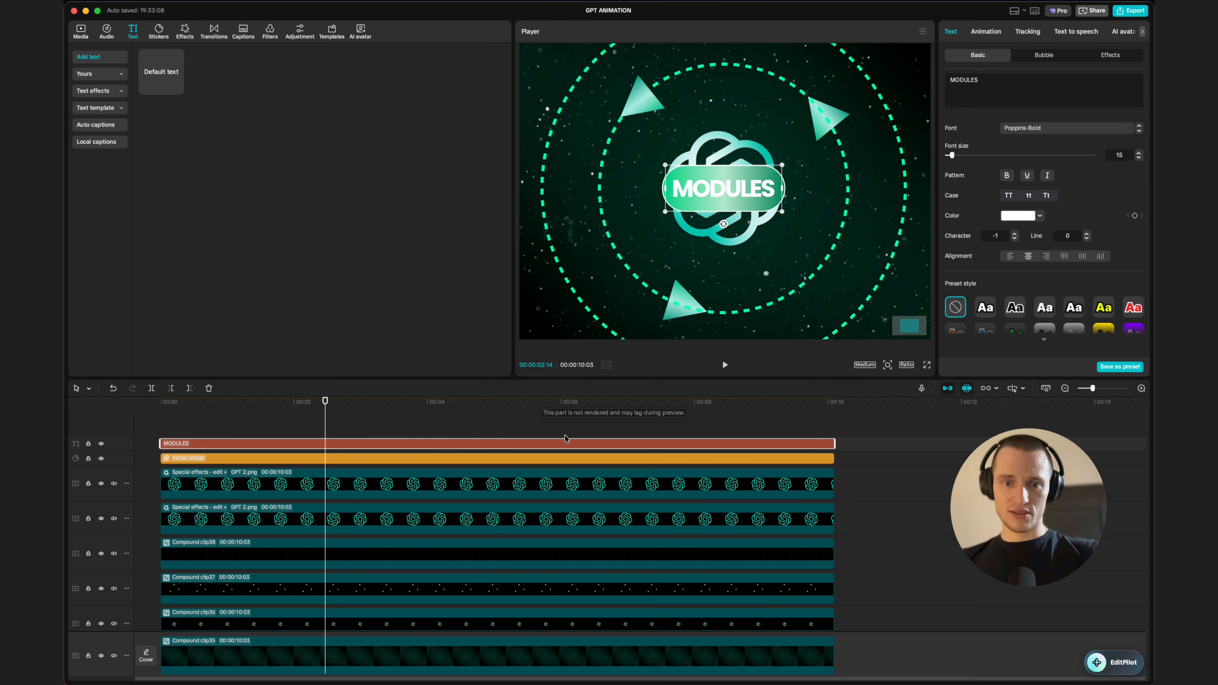
pyautogui.click(504, 438)
pyautogui.click(502, 443)
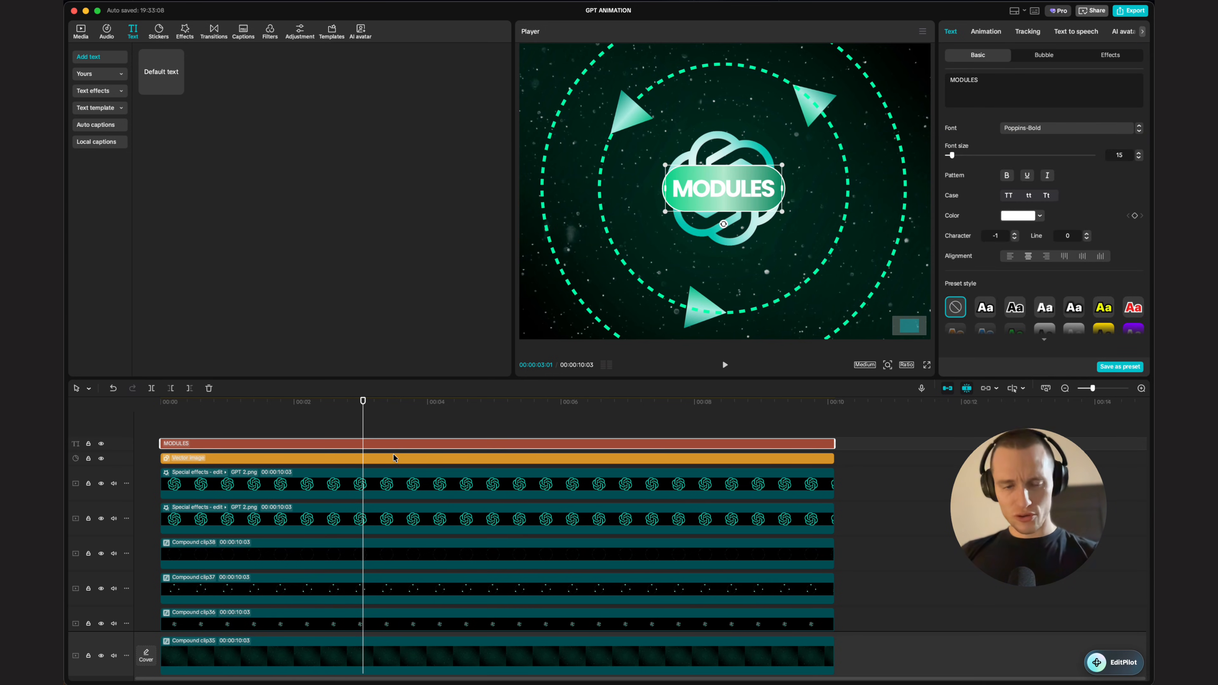
pyautogui.keyDown('shift'); pyautogui.click(300, 460); pyautogui.keyUp('shift')
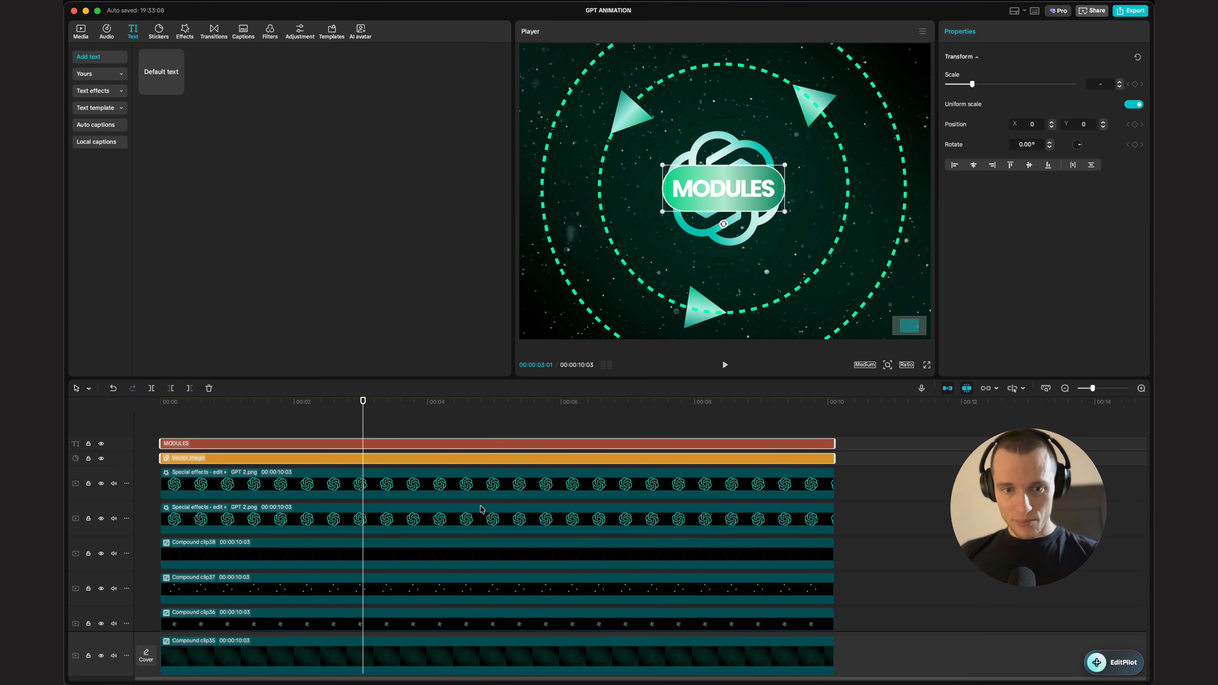
pyautogui.hotkey('alt', 'g')
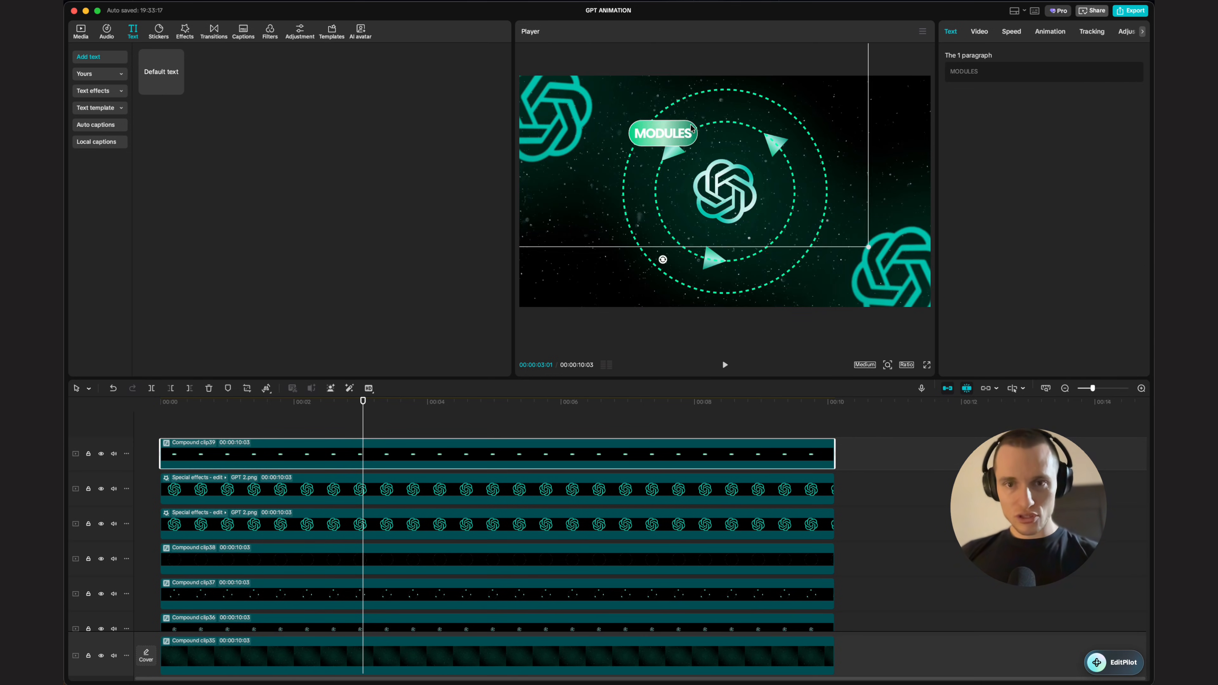
# Step: Scale the MODULES label down and place it left of the central logo
pyautogui.moveTo(692, 128)
pyautogui.mouseDown()
pyautogui.moveTo(673, 150)
pyautogui.moveTo(685, 108)
pyautogui.mouseUp()
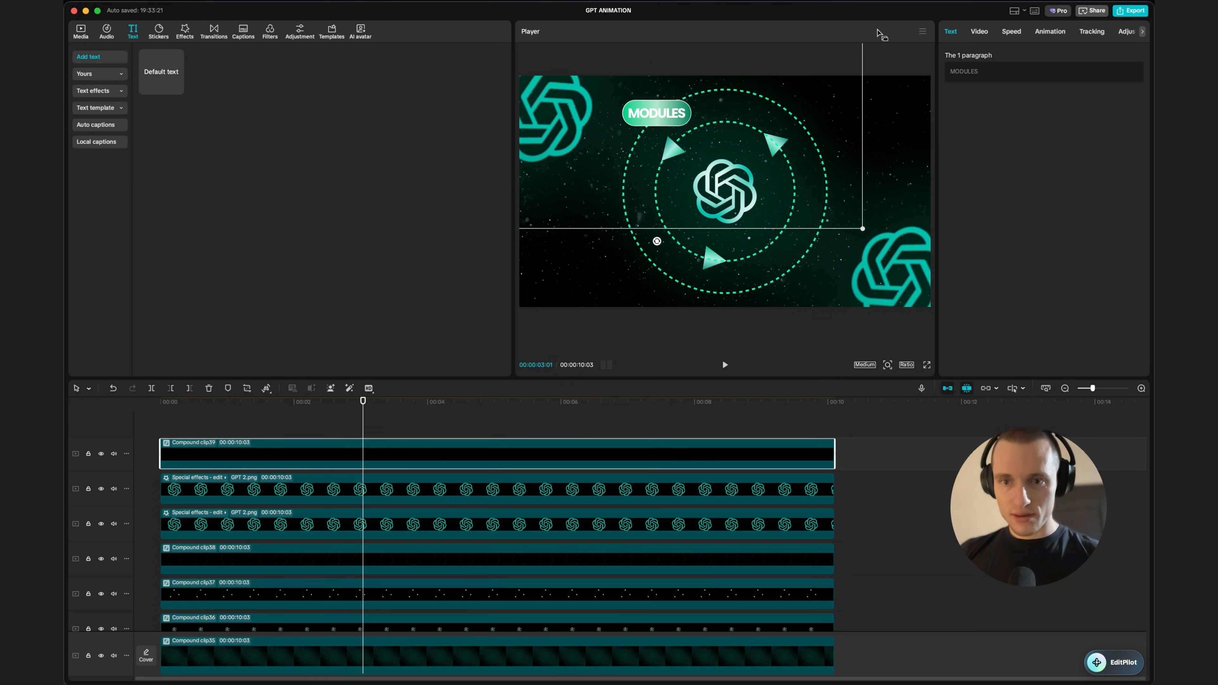
pyautogui.moveTo(867, 230); pyautogui.dragTo(829, 205)
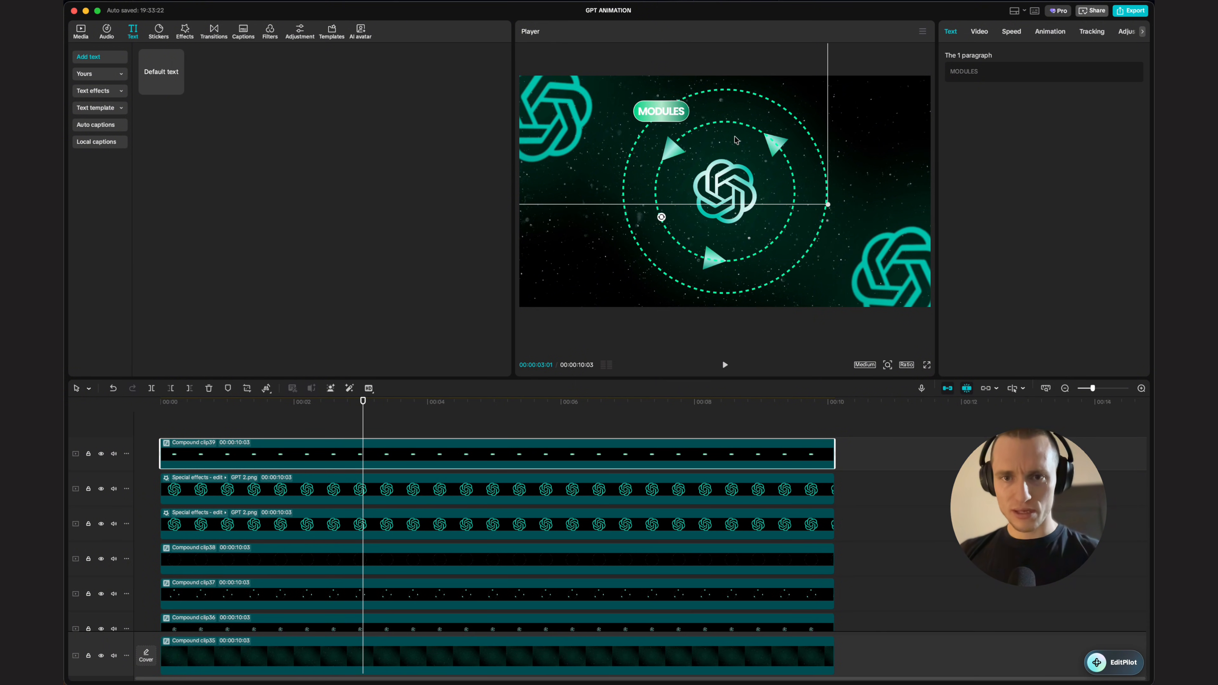
pyautogui.moveTo(736, 139); pyautogui.dragTo(696, 220)
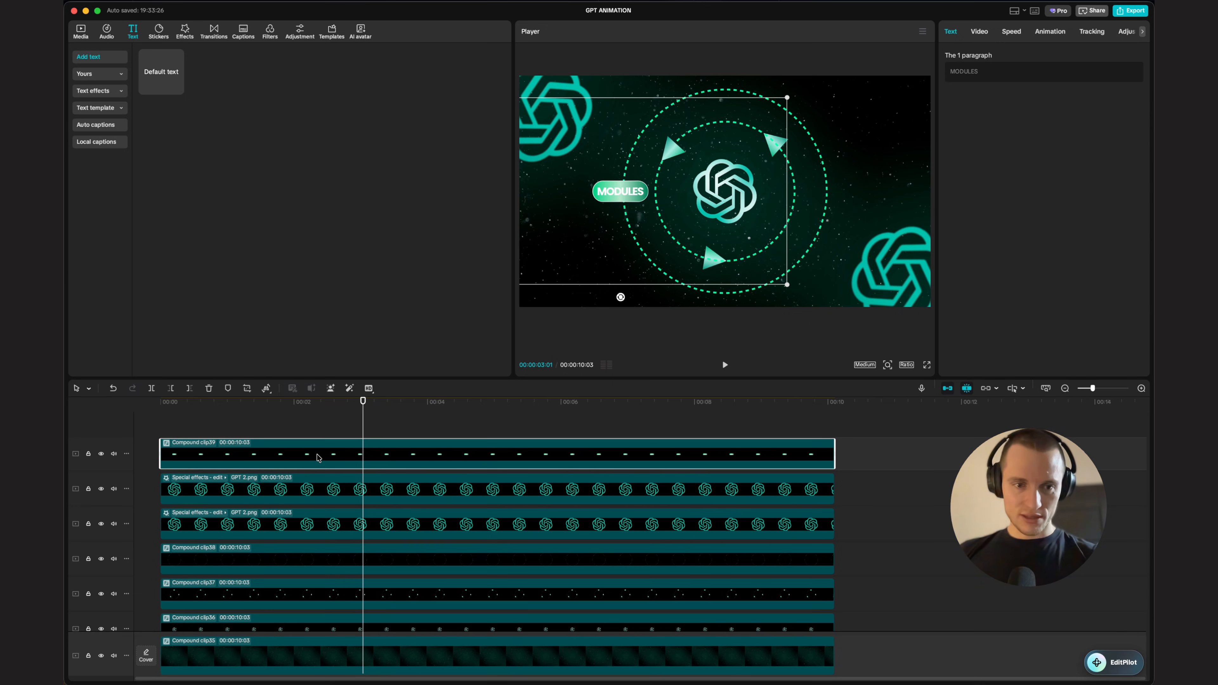
# Step: Duplicate the MODULES label clip and move the copy to the lower right near the corner logo
pyautogui.moveTo(311, 461); pyautogui.dragTo(308, 426)
pyautogui.click(341, 449)
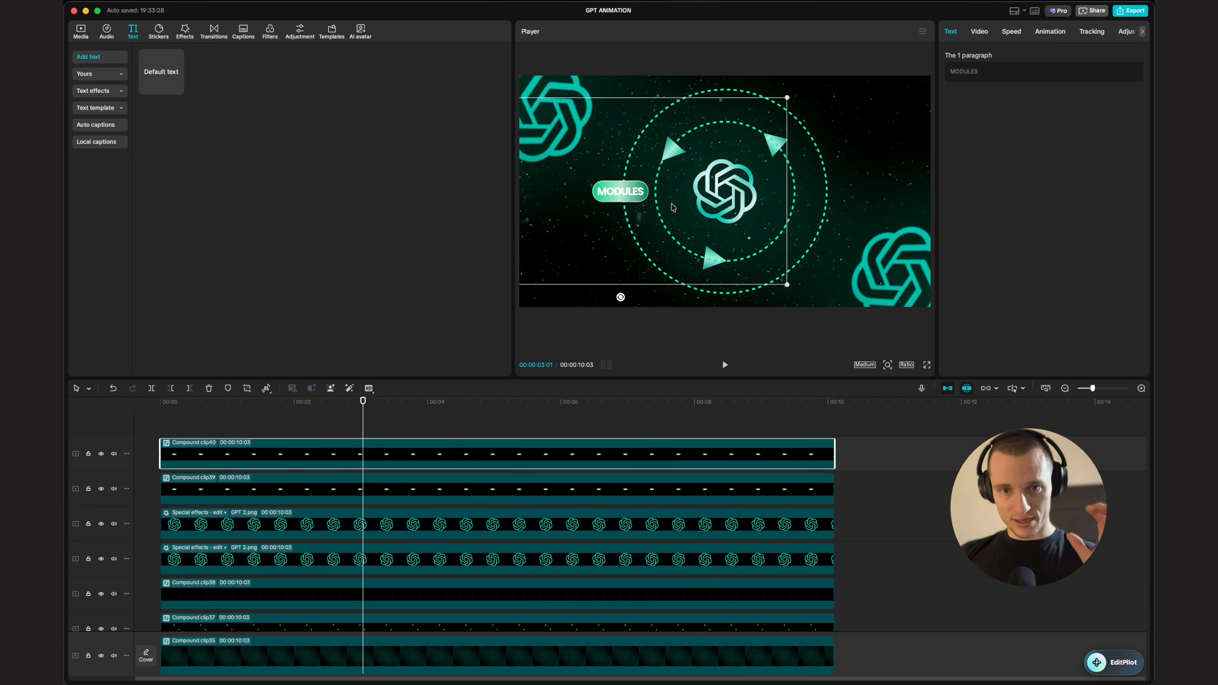
pyautogui.moveTo(637, 193); pyautogui.dragTo(826, 253)
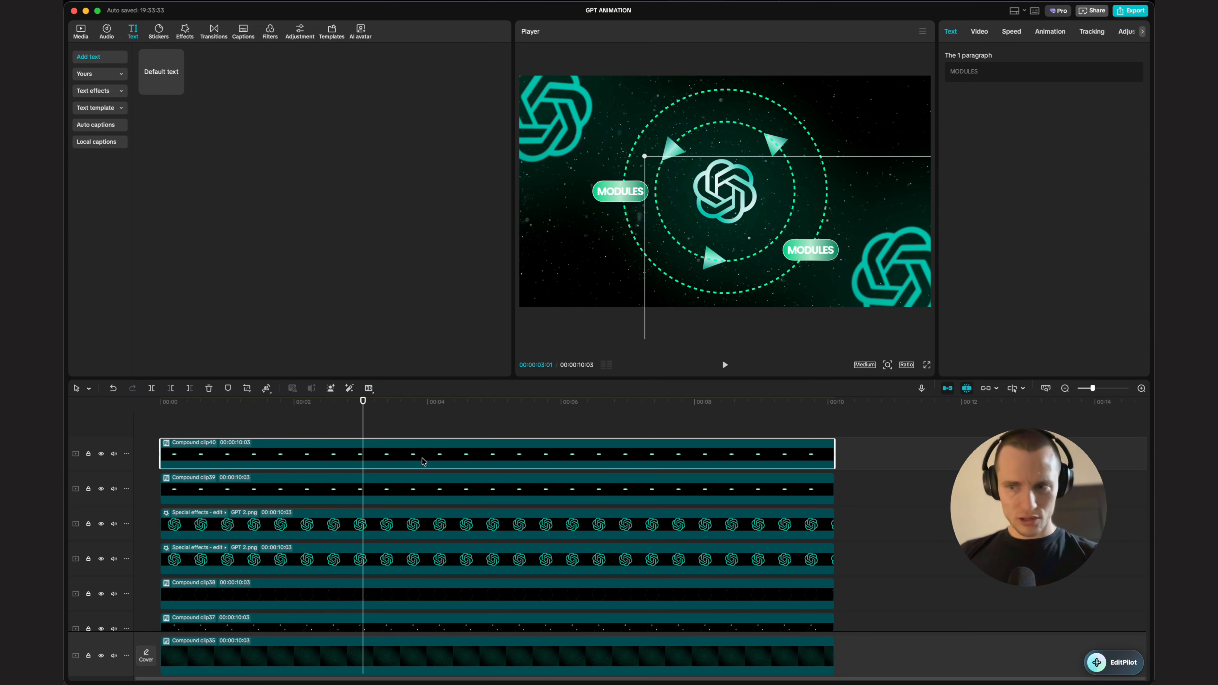
# Step: Duplicate the label clip again and move the copy to the upper right of the outer ring
pyautogui.moveTo(422, 459); pyautogui.dragTo(421, 425)
pyautogui.click(424, 443)
pyautogui.moveTo(738, 215); pyautogui.dragTo(714, 79)
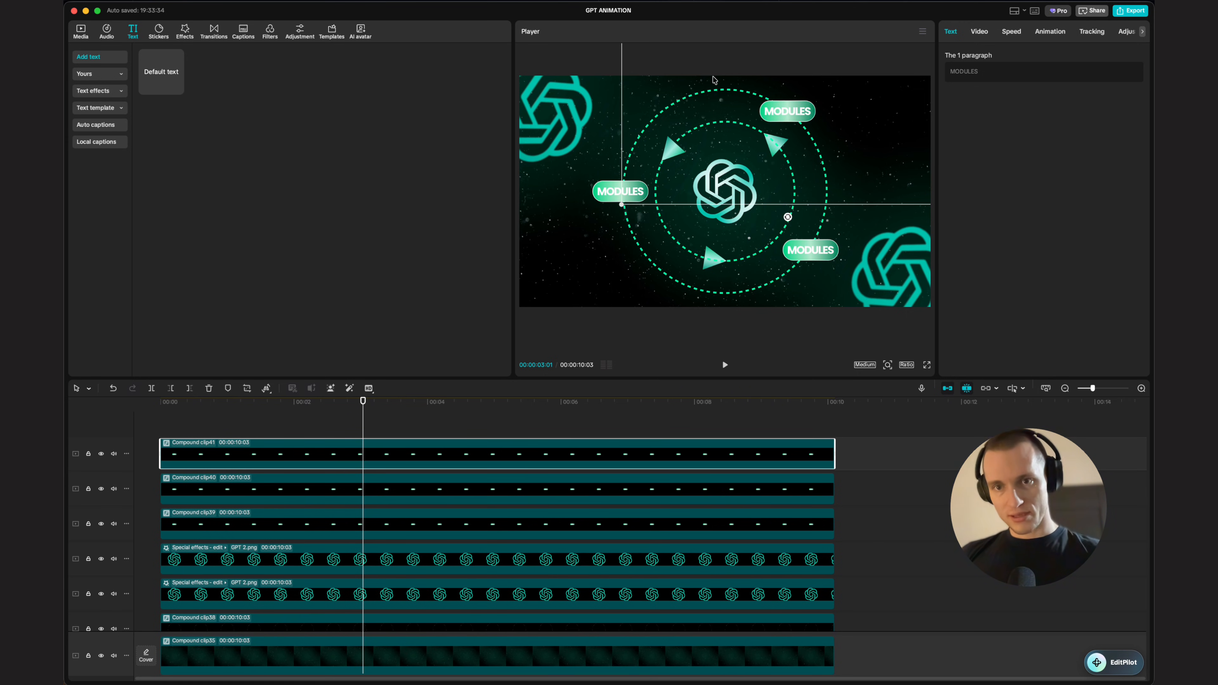
# Step: Change the upper-right label's text to AUTOMATION
pyautogui.click(1025, 72)
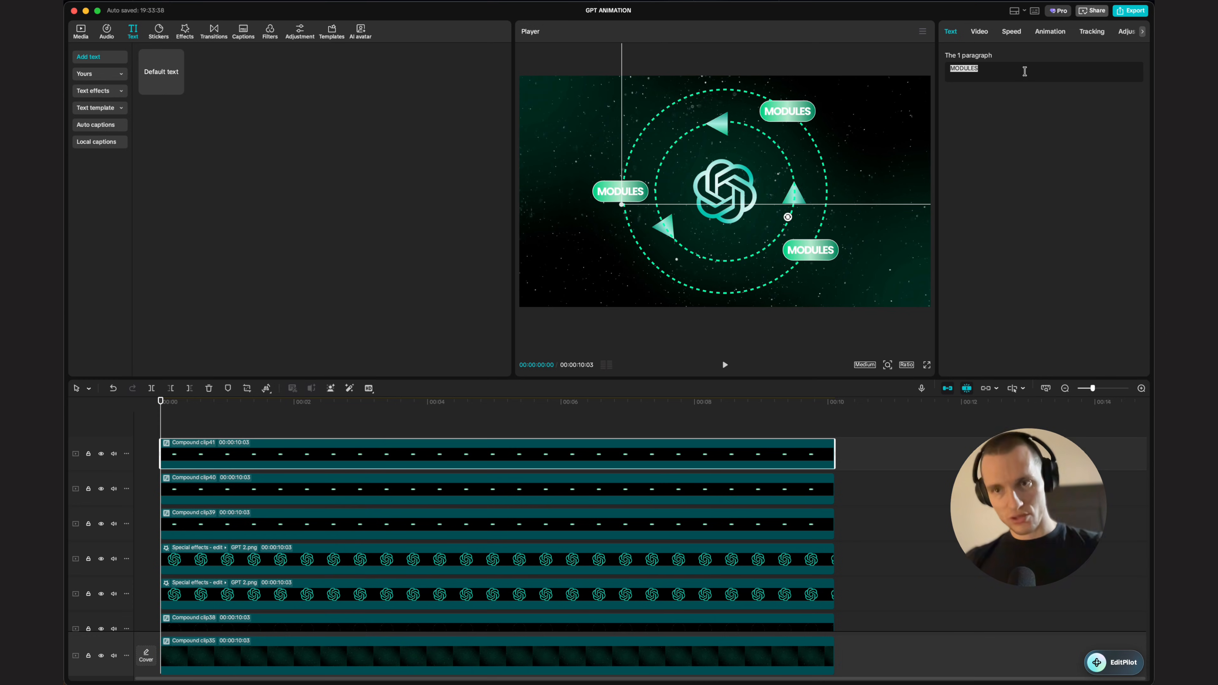
pyautogui.click(1025, 72)
pyautogui.doubleClick(1024, 75)
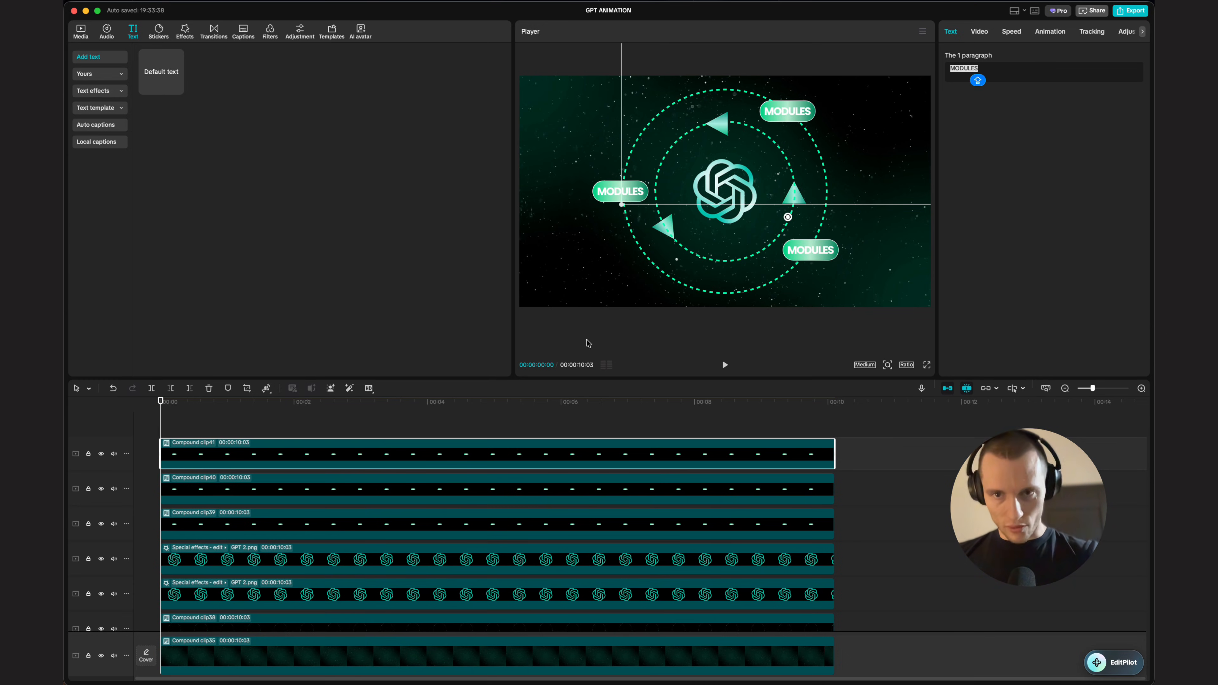
pyautogui.write('AUTOMATION')
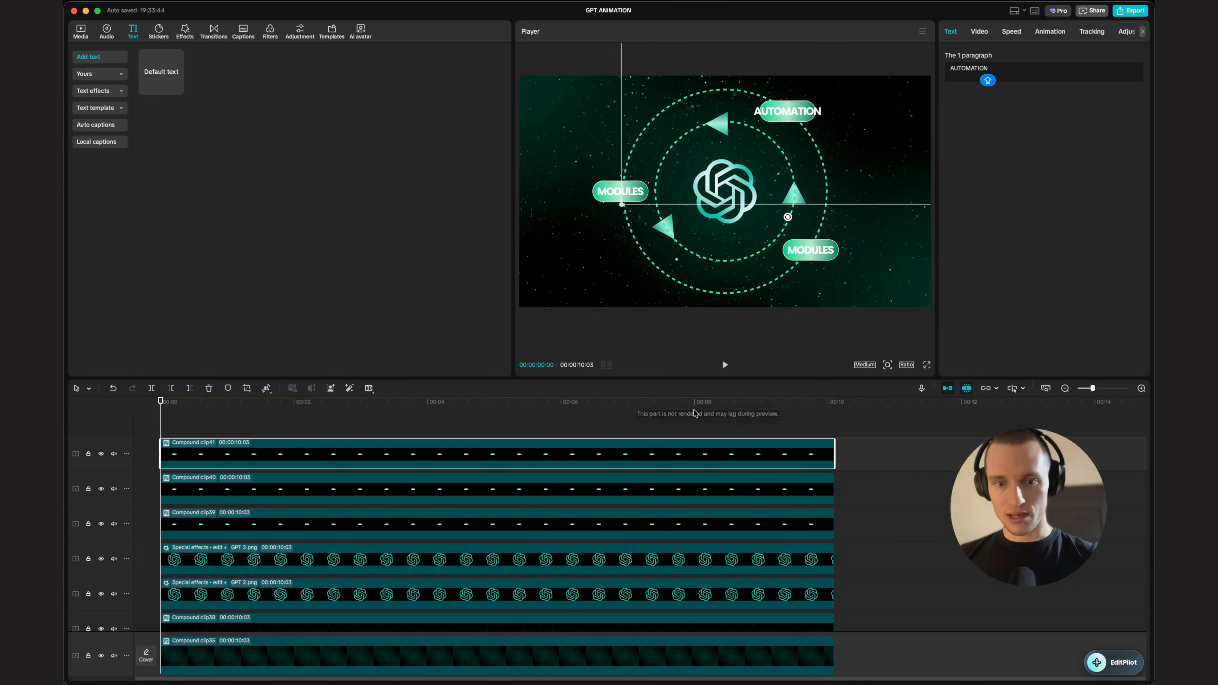
# Step: Open the AUTOMATION label's compound clip and scale the text down to fit inside the pill
pyautogui.doubleClick(596, 459)
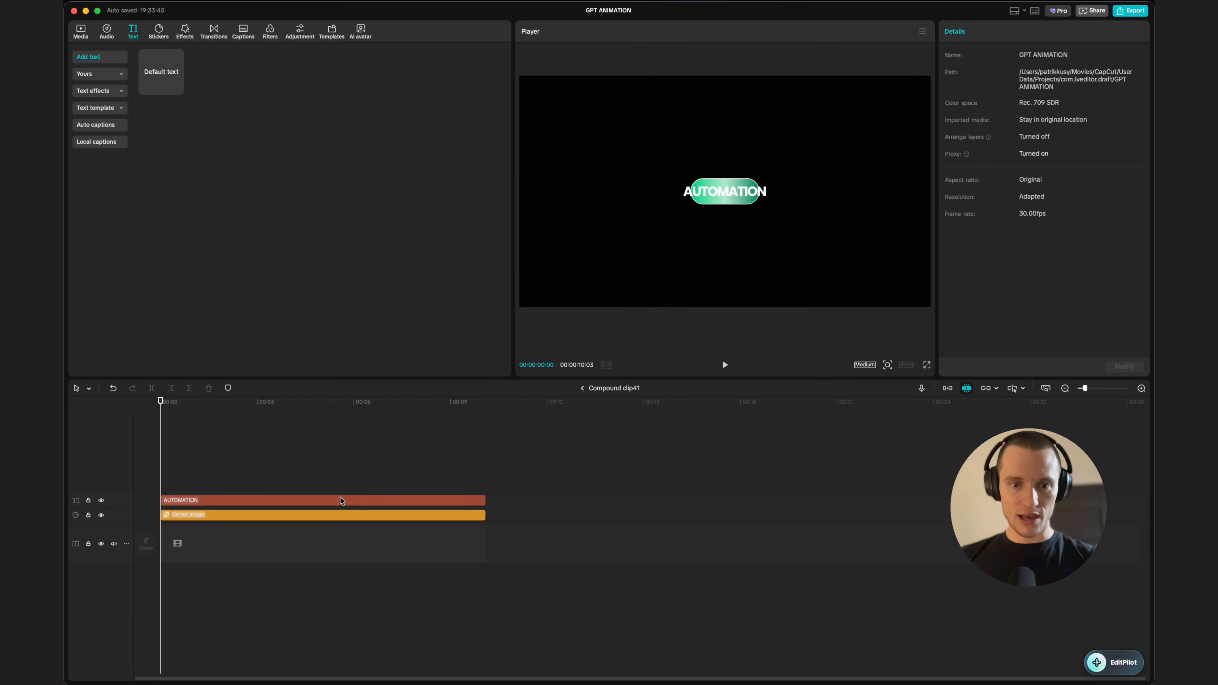
pyautogui.click(461, 500)
pyautogui.scroll(5, 788, 177)
pyautogui.moveTo(808, 168); pyautogui.dragTo(770, 181)
pyautogui.click(582, 388)
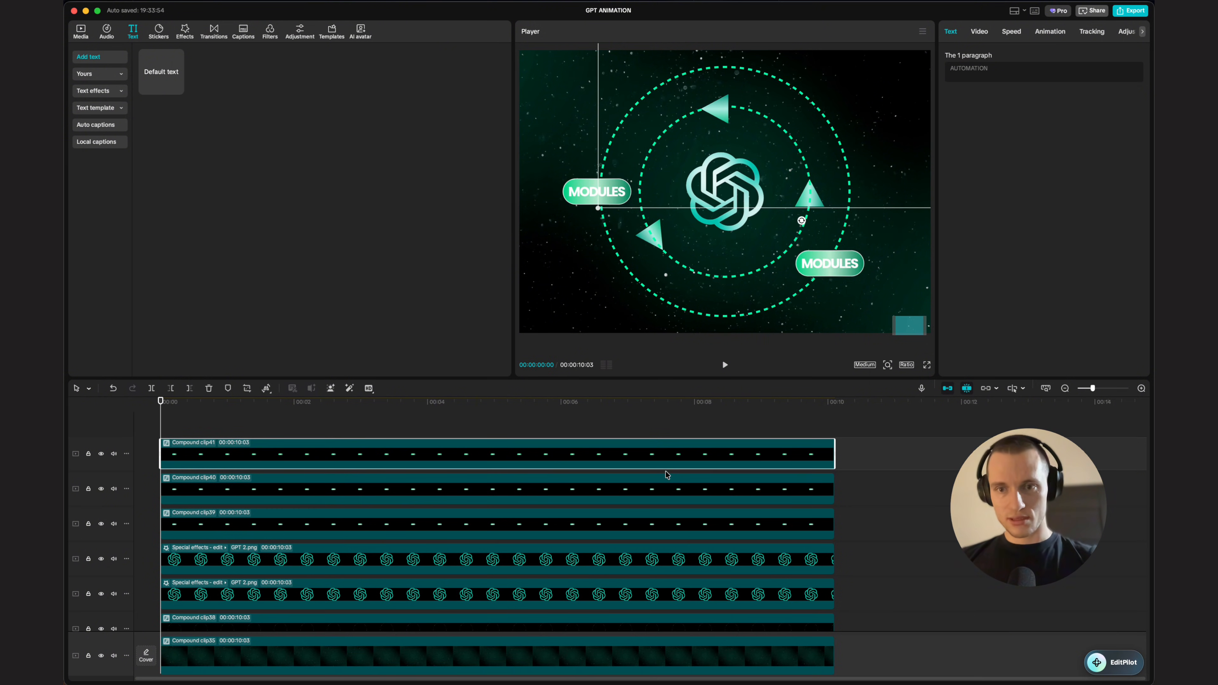
# Step: Change the lower-right label's text to WORKFLOW
pyautogui.click(665, 461)
pyautogui.click(983, 80)
pyautogui.write('WORKFLOW')
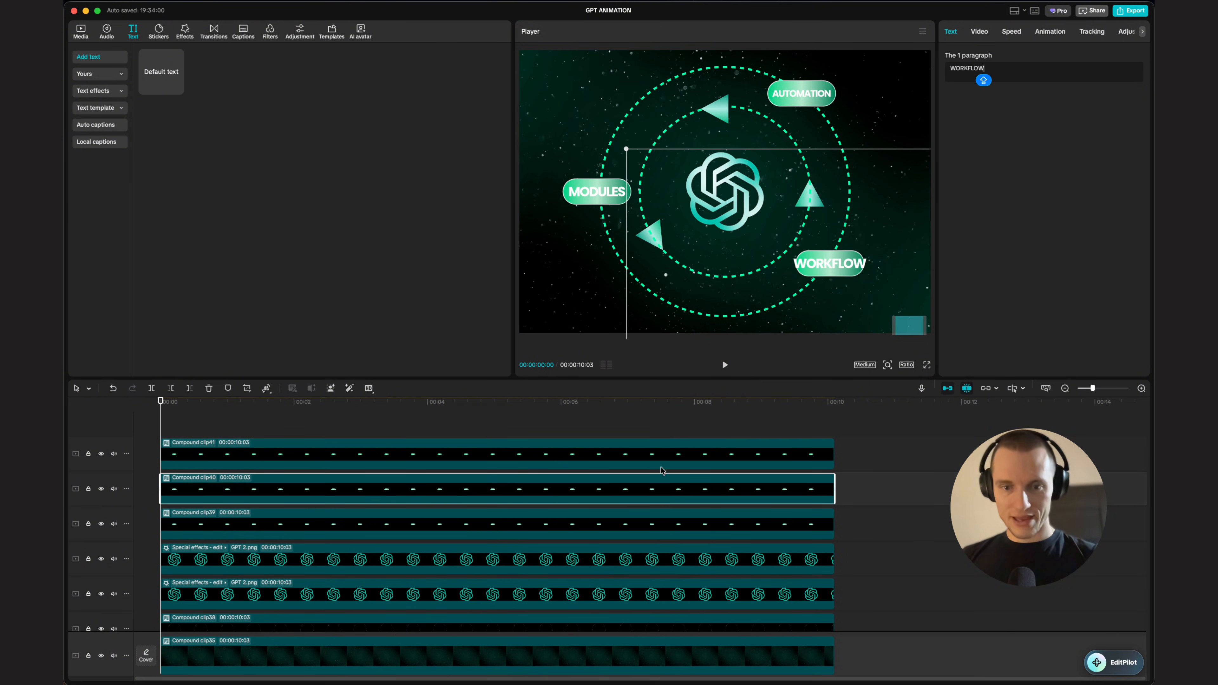
# Step: Open the WORKFLOW label's compound clip and scale the text up to fill the pill
pyautogui.doubleClick(658, 485)
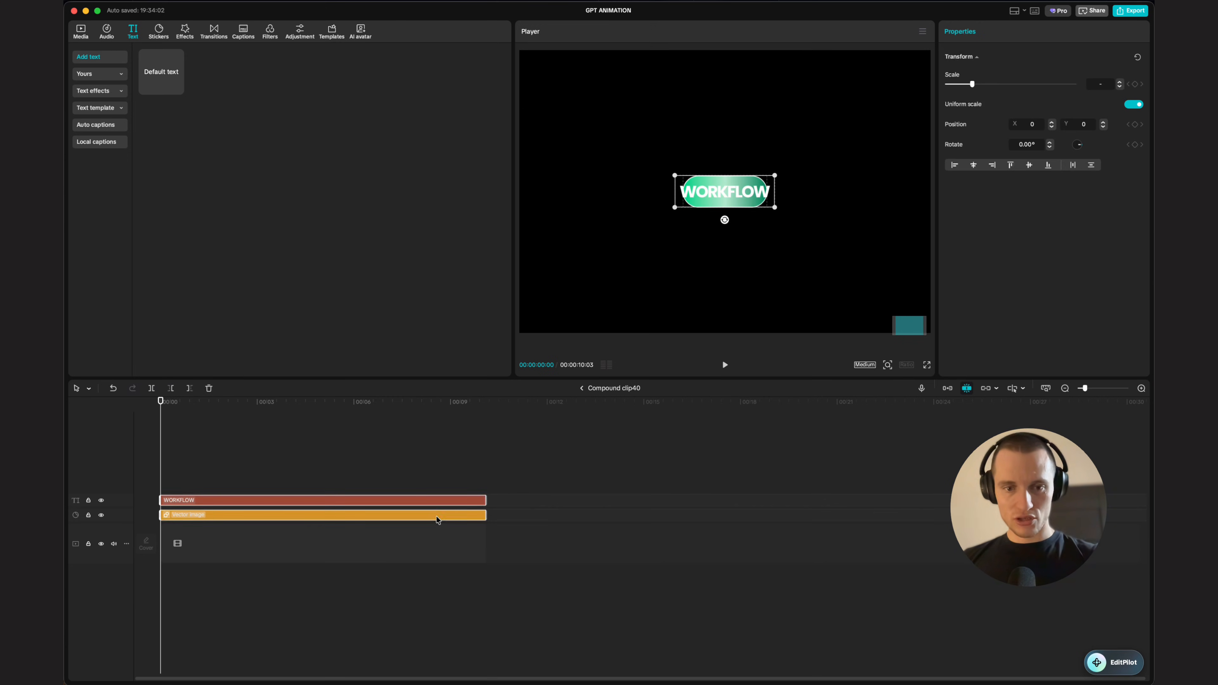
pyautogui.click(723, 194)
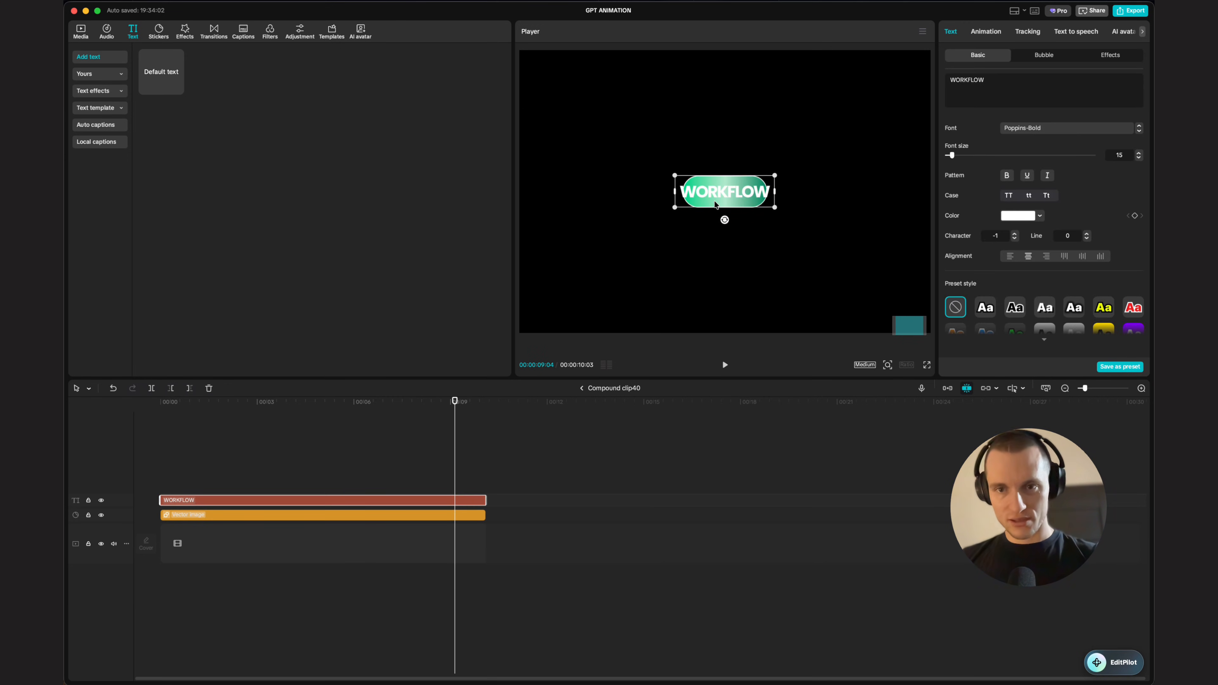
pyautogui.moveTo(772, 174)
pyautogui.mouseDown()
pyautogui.moveTo(801, 168)
pyautogui.moveTo(789, 171)
pyautogui.mouseUp()
pyautogui.click(583, 388)
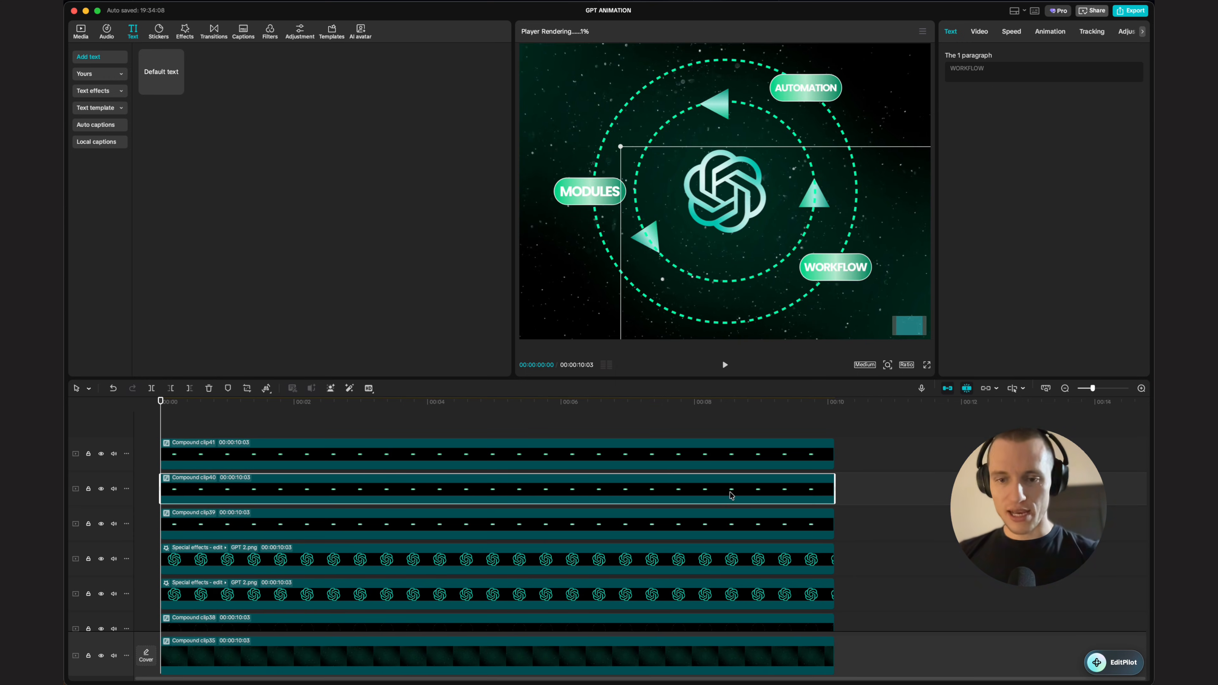
# Step: Open the MODULES label's compound clip to inspect its text, then return to the main timeline
pyautogui.click(484, 527)
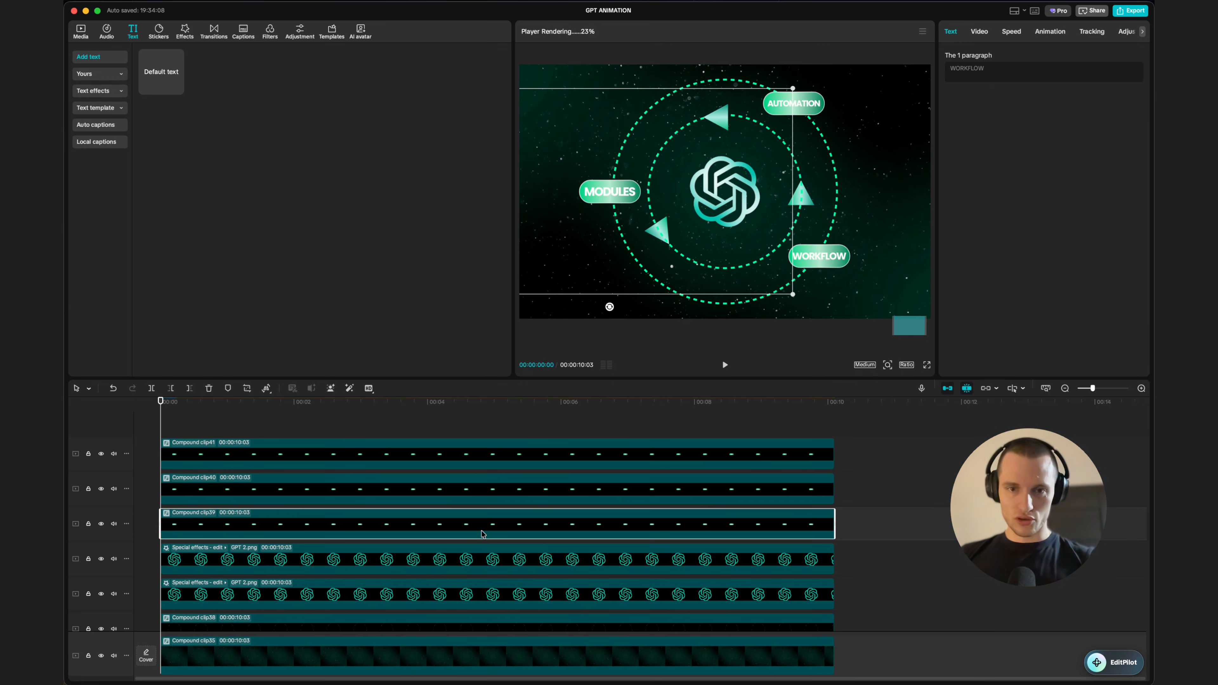
pyautogui.doubleClick(483, 527)
pyautogui.click(724, 202)
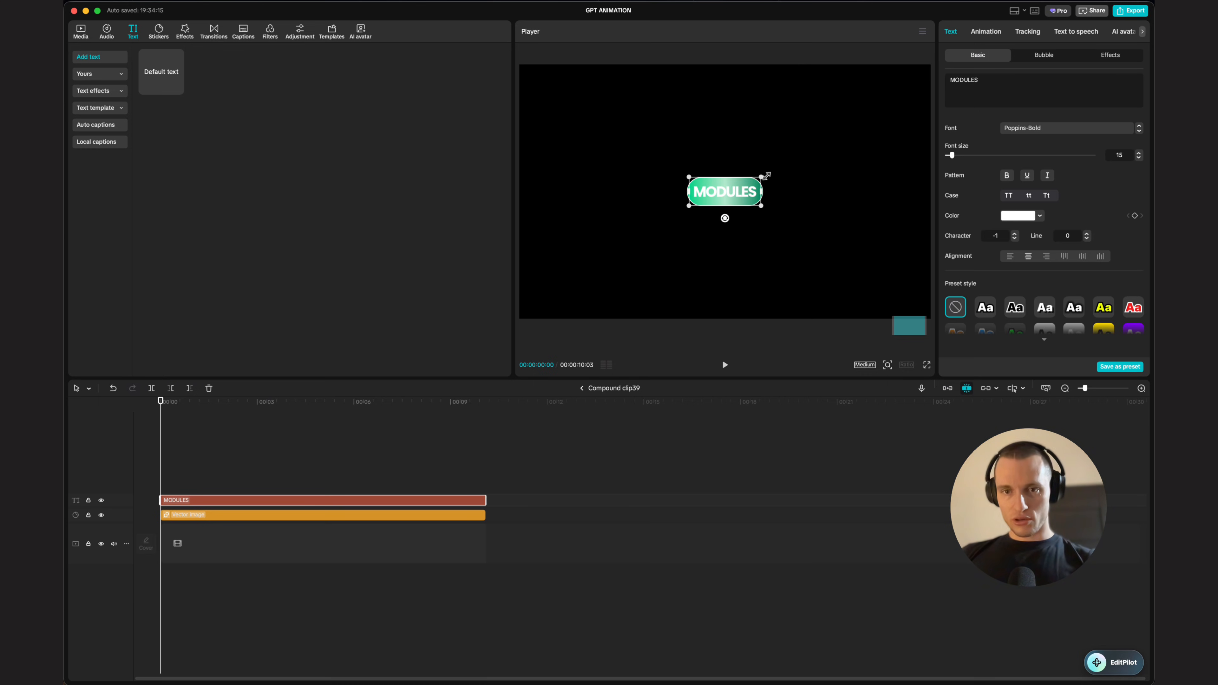
pyautogui.click(581, 388)
pyautogui.scroll(-5, 833, 196)
pyautogui.scroll(5, 833, 197)
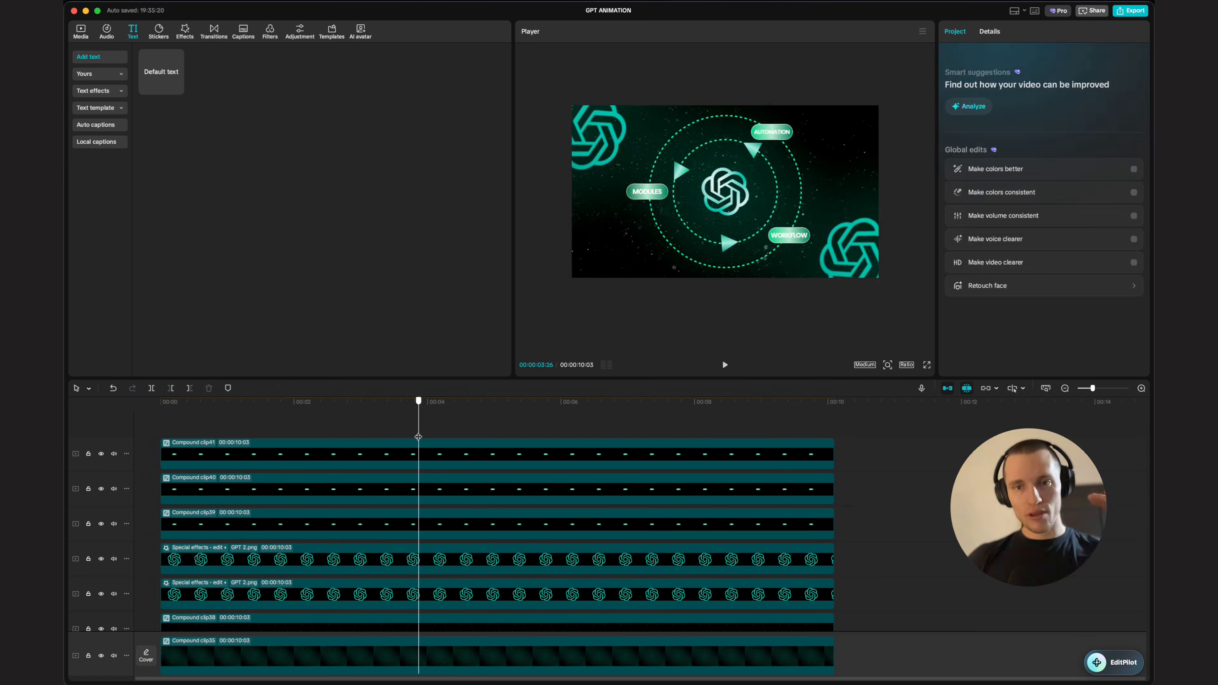
pyautogui.moveTo(418, 434); pyautogui.dragTo(383, 433)
pyautogui.scroll(-5, 491, 493)
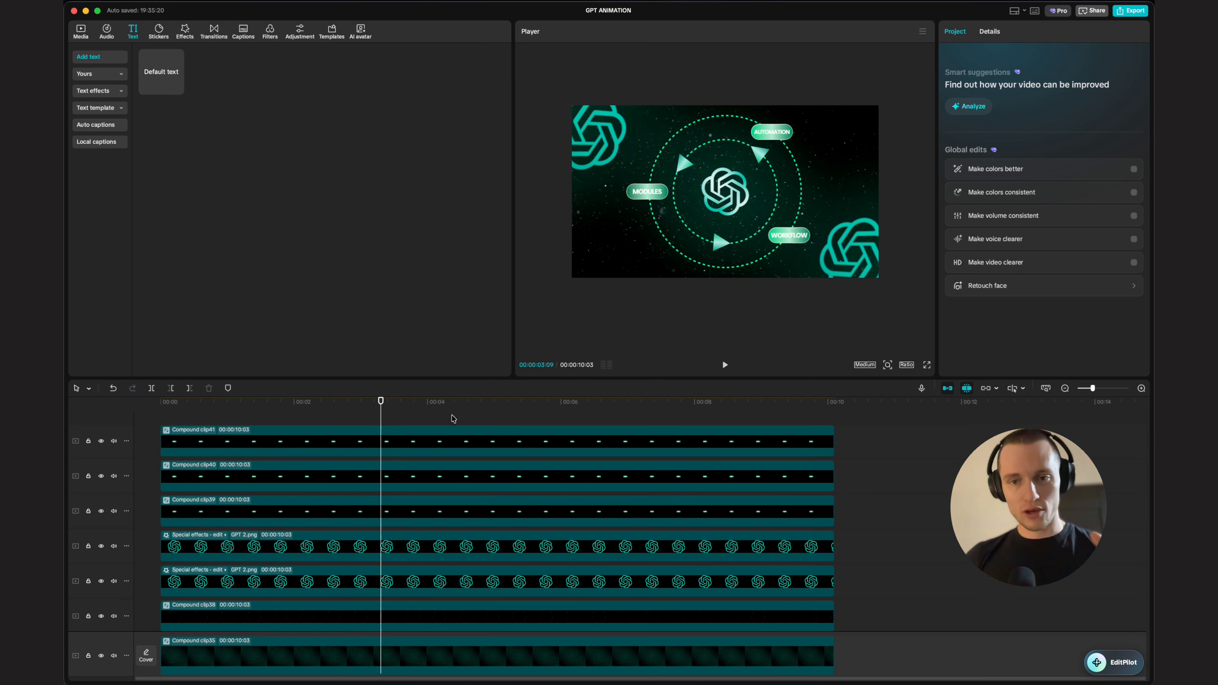
pyautogui.scroll(5, 491, 493)
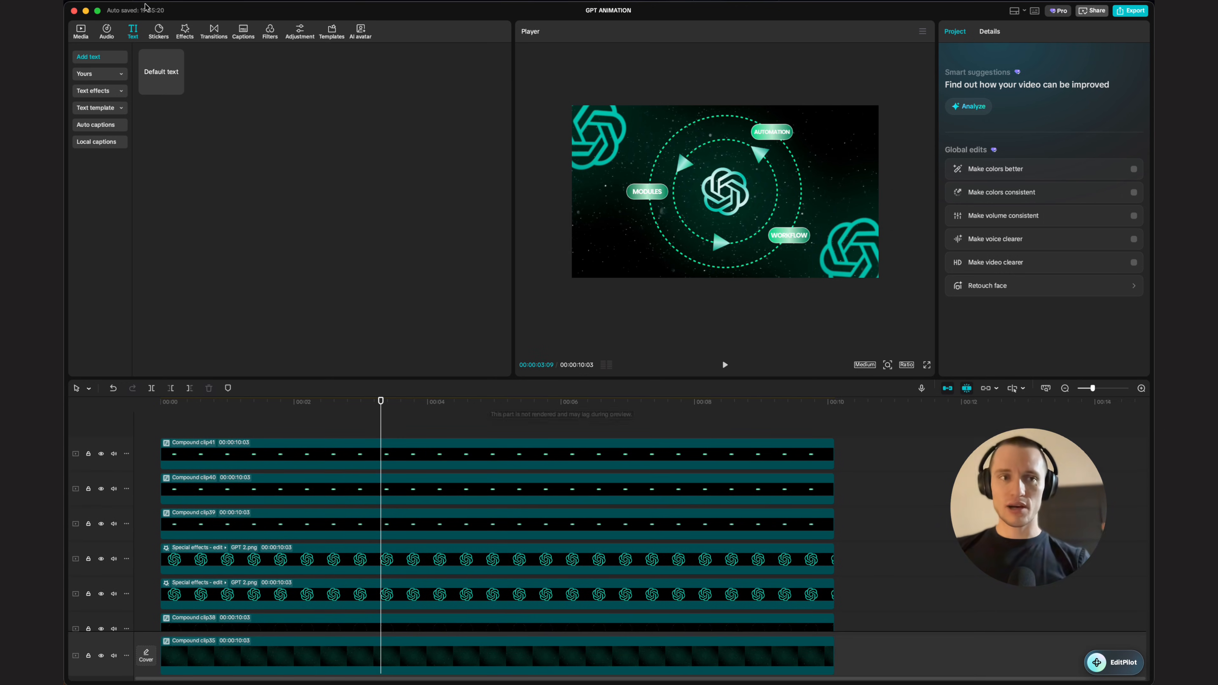
# Step: Open the AUTOMATION label's compound clip and give its pill shape a Bounce In animation
pyautogui.click(87, 33)
pyautogui.click(713, 271)
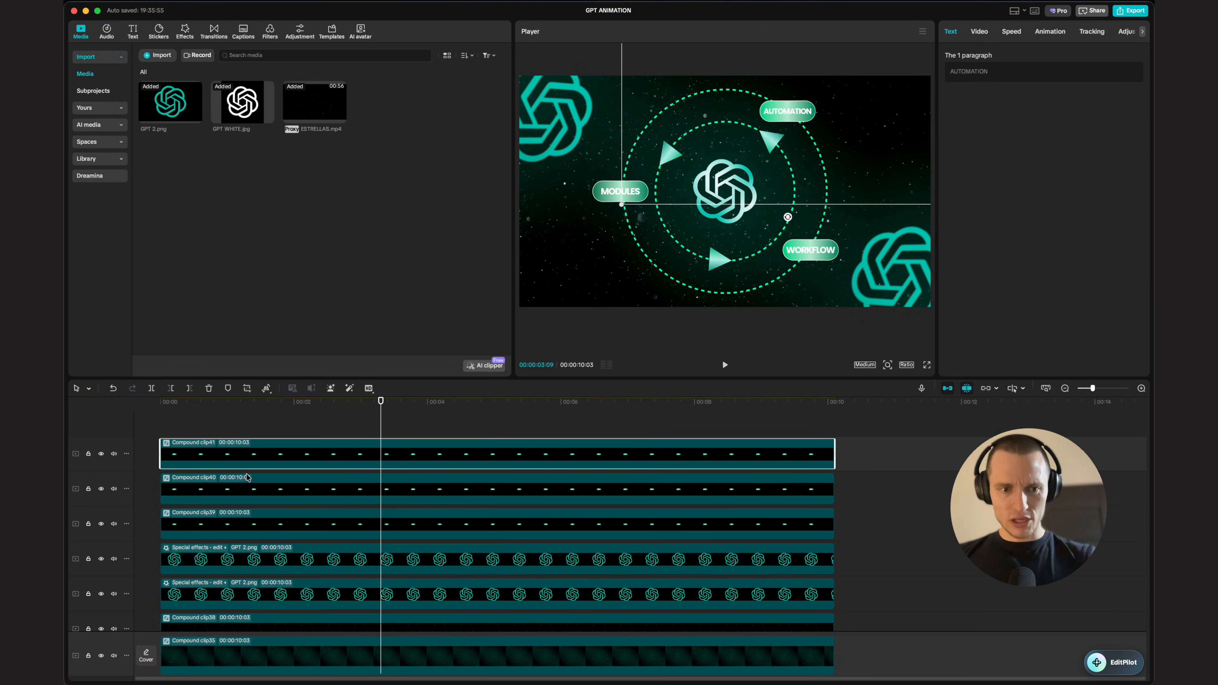
pyautogui.doubleClick(327, 455)
pyautogui.click(240, 515)
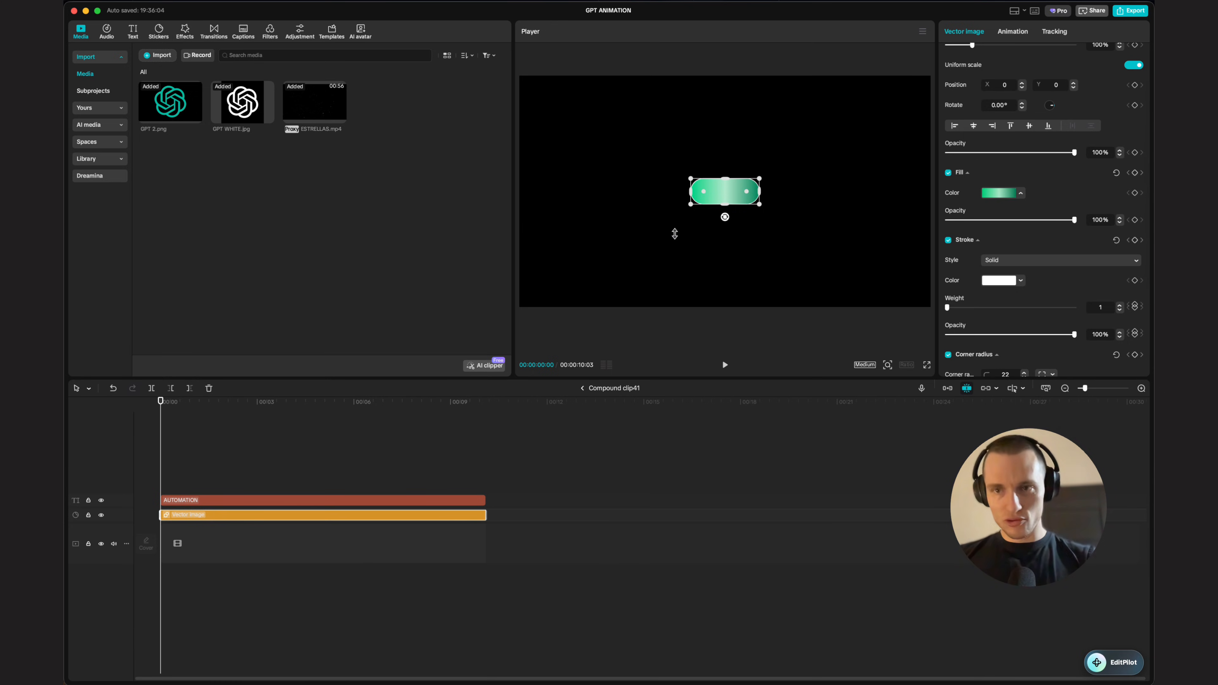
pyautogui.click(1012, 31)
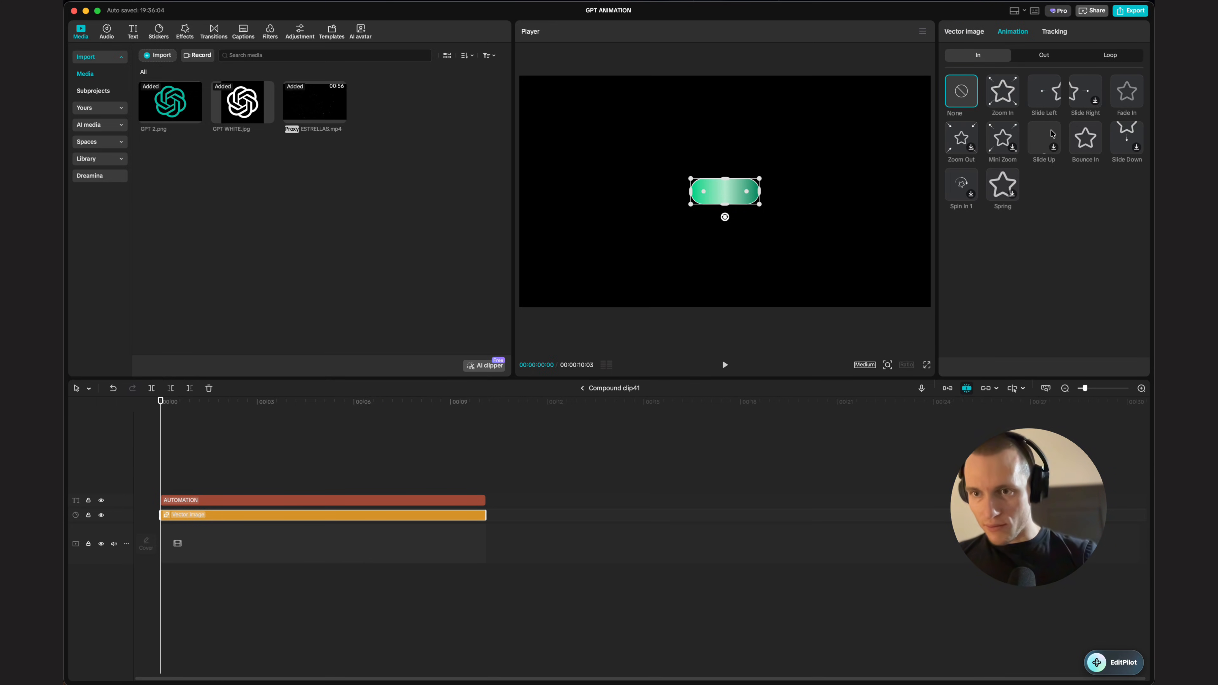
pyautogui.click(1085, 138)
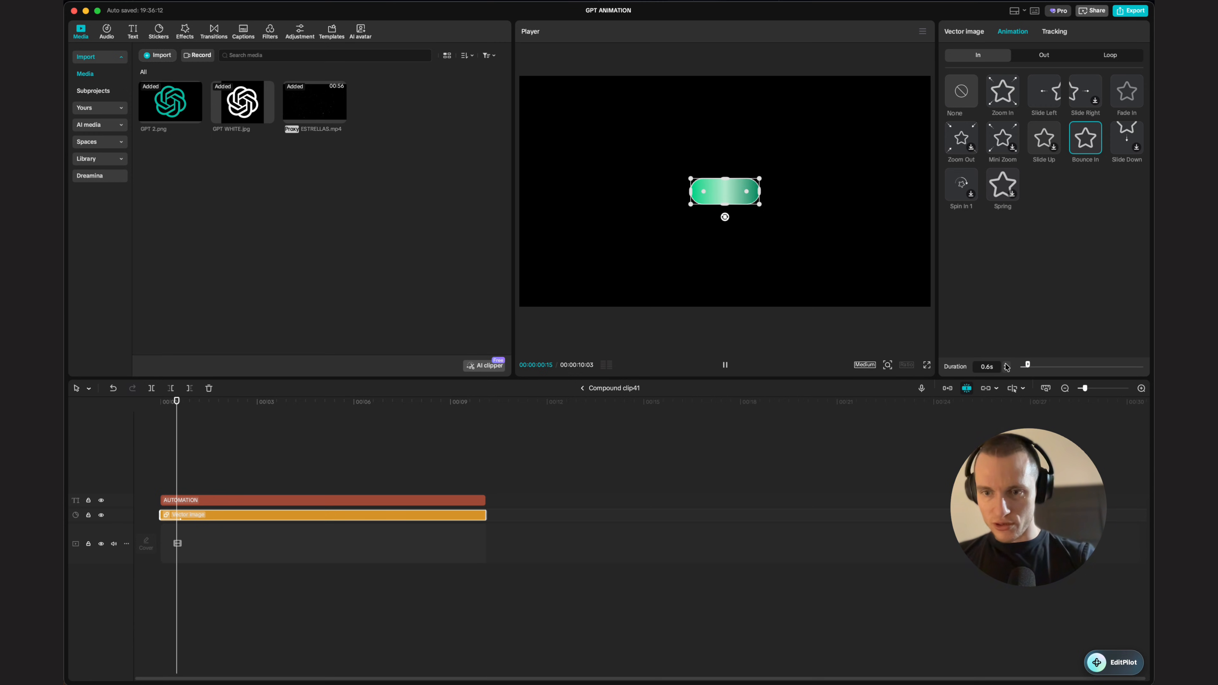
pyautogui.click(582, 388)
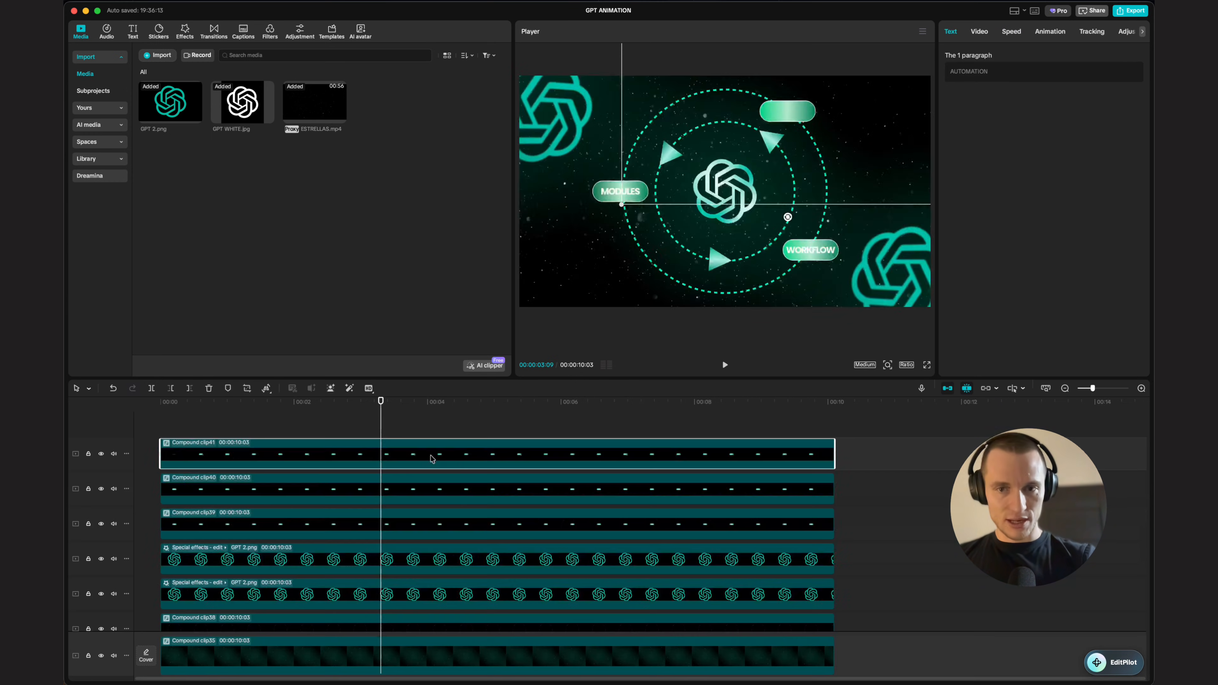
# Step: Apply the Wave In animation to the AUTOMATION text and delay the text slightly behind the pill
pyautogui.doubleClick(448, 451)
pyautogui.click(211, 500)
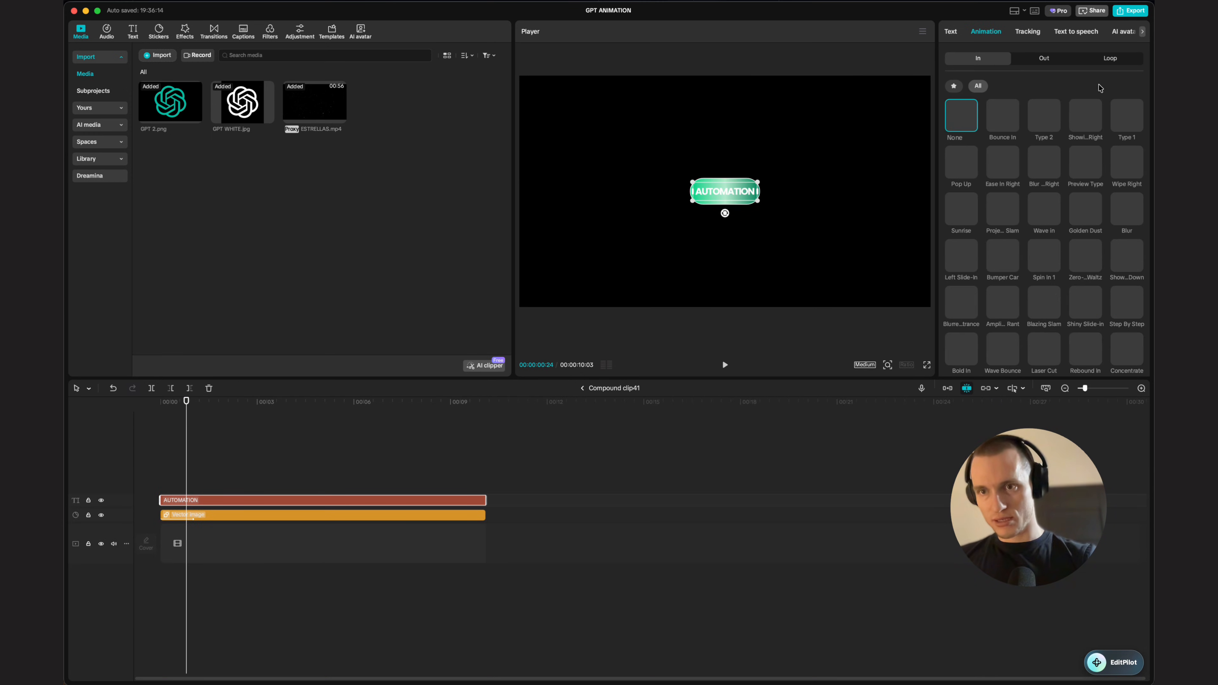
pyautogui.scroll(-1, 1044, 216)
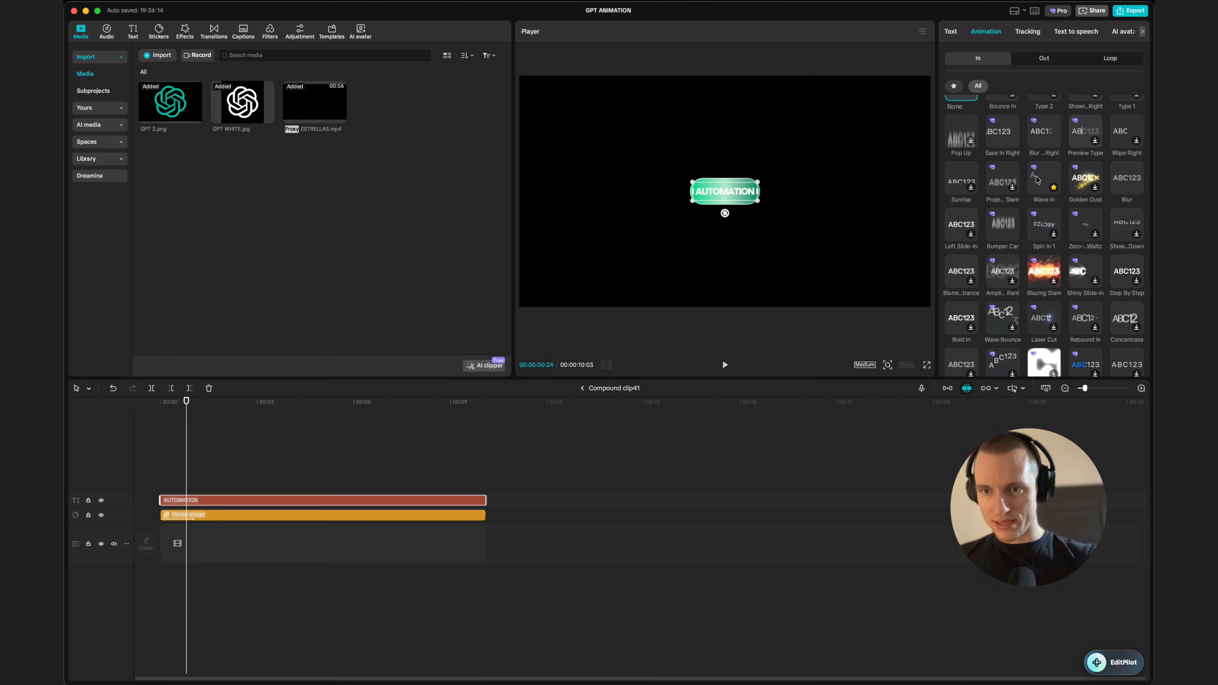
pyautogui.click(1045, 176)
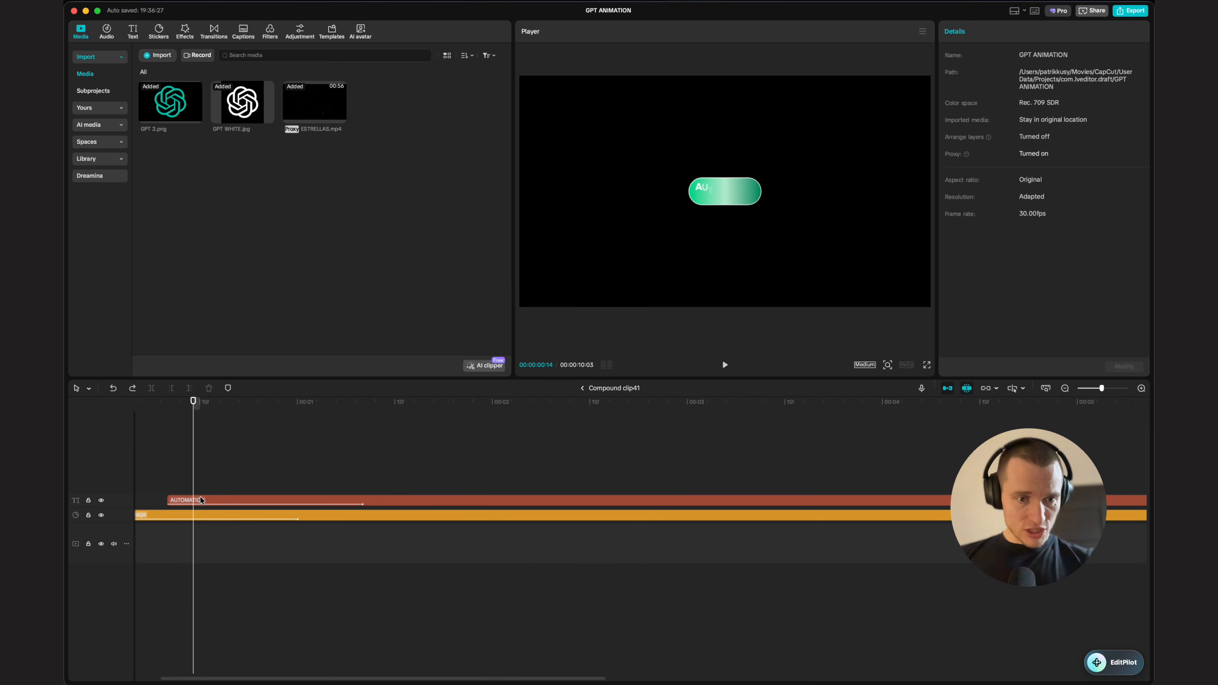
pyautogui.hscroll(-2, 206, 535)
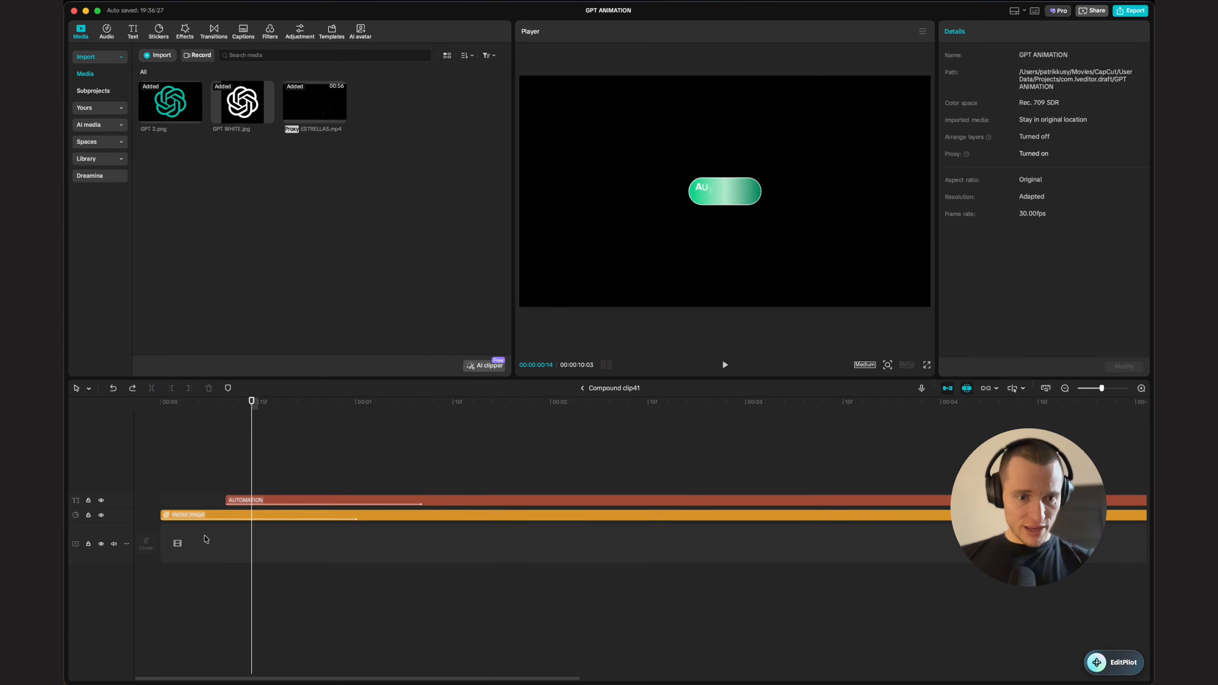
pyautogui.click(210, 518)
pyautogui.click(233, 501)
pyautogui.click(206, 474)
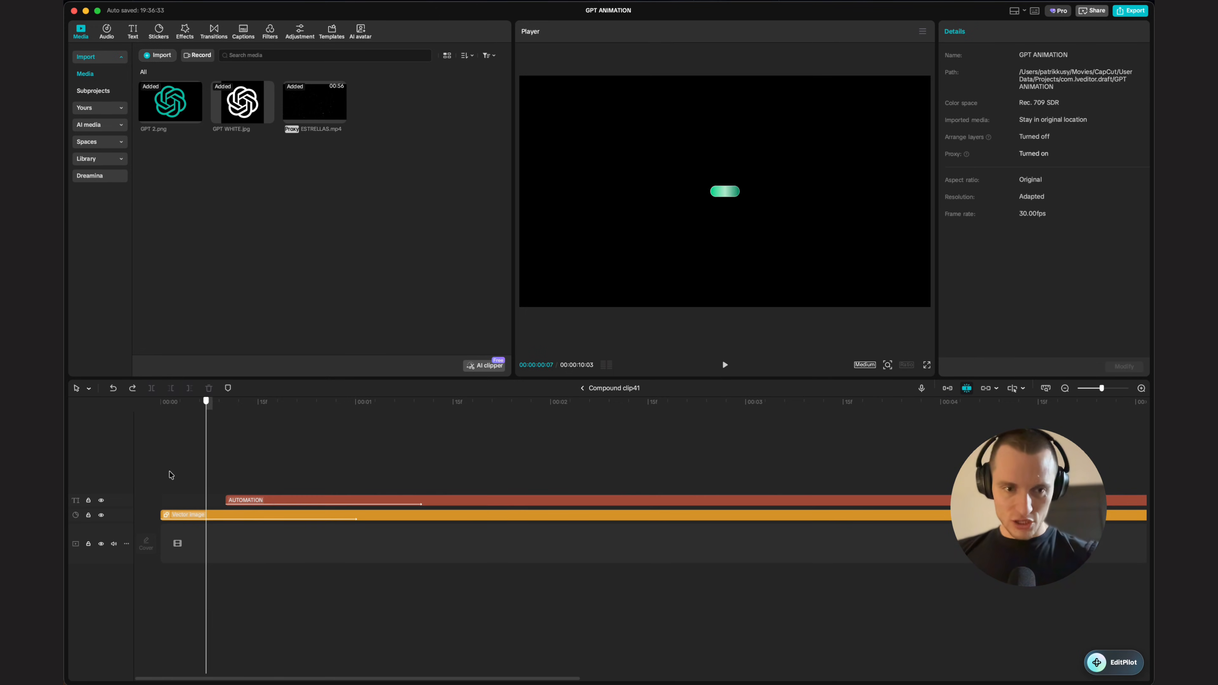
pyautogui.moveTo(205, 473); pyautogui.dragTo(349, 485)
pyautogui.click(582, 388)
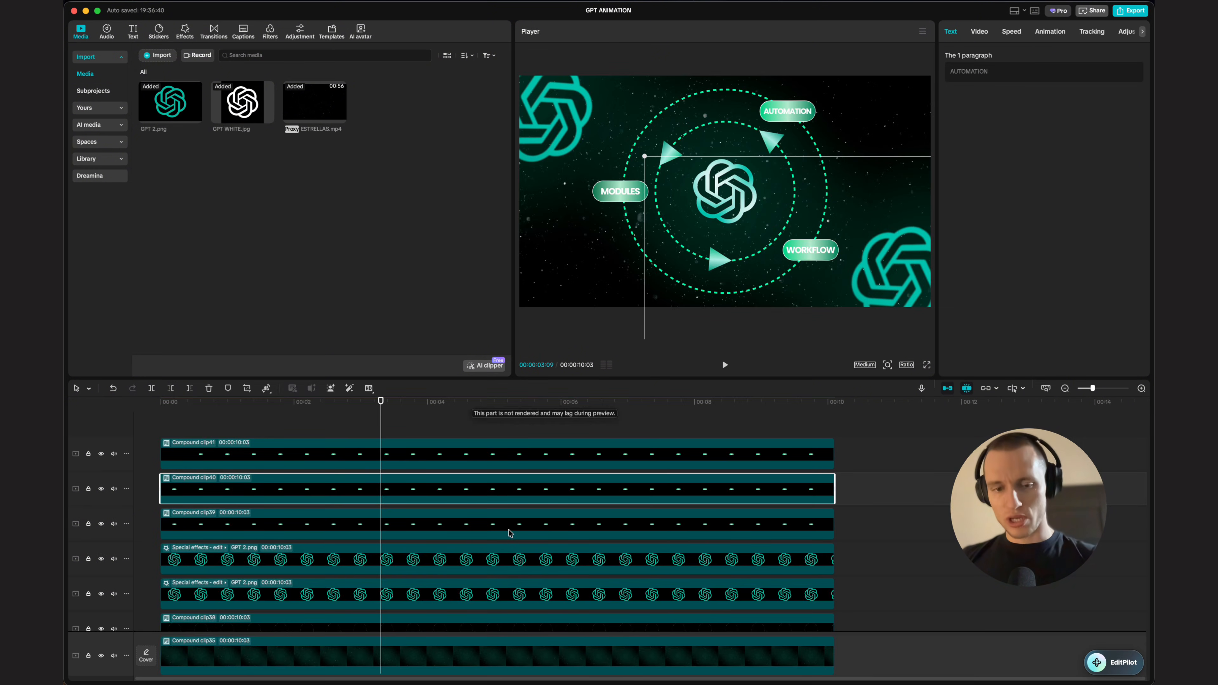
# Step: Open the WORKFLOW label's compound clip and give its pill shape a Bounce In animation
pyautogui.doubleClick(435, 488)
pyautogui.click(250, 517)
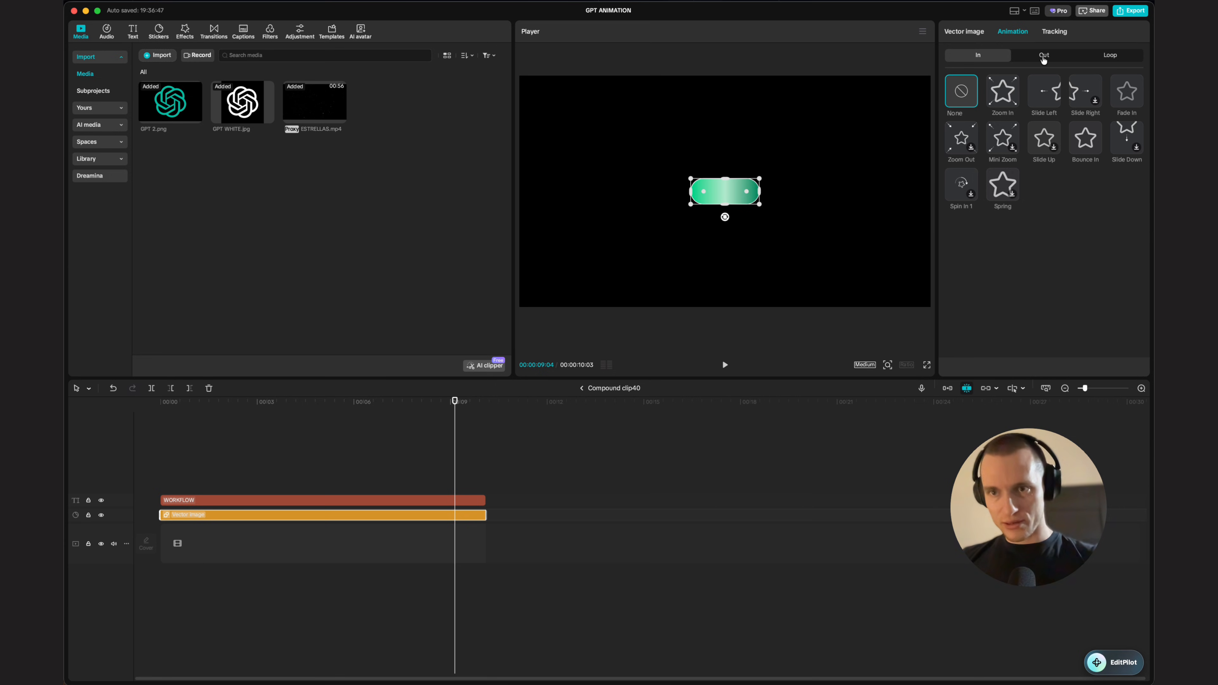
pyautogui.click(1085, 138)
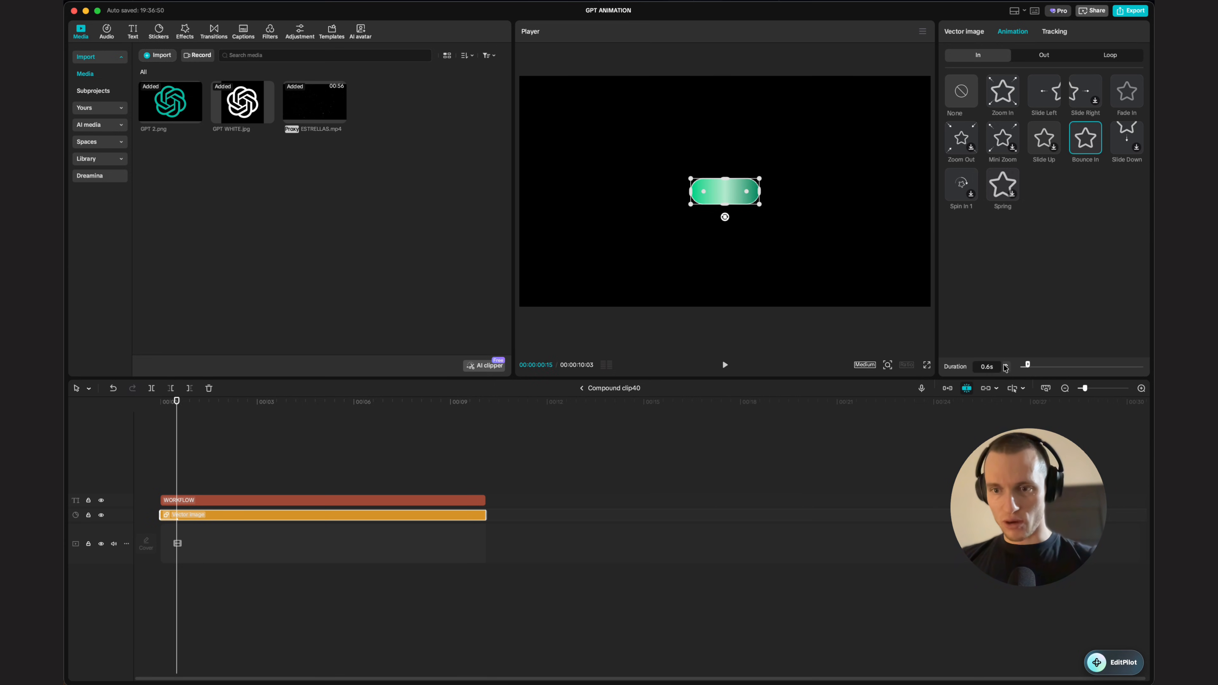
# Step: Apply the Wave In animation to the WORKFLOW text, adjust its start just after the pill, and preview playback
pyautogui.click(317, 507)
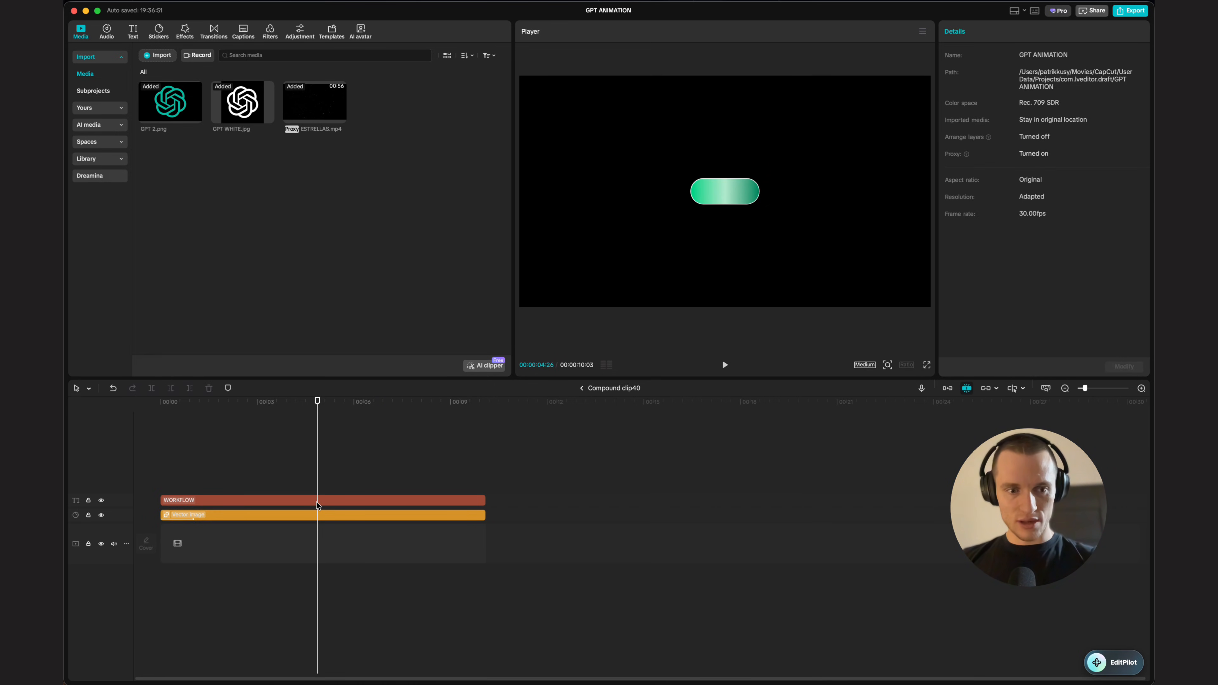
pyautogui.click(316, 505)
pyautogui.click(993, 32)
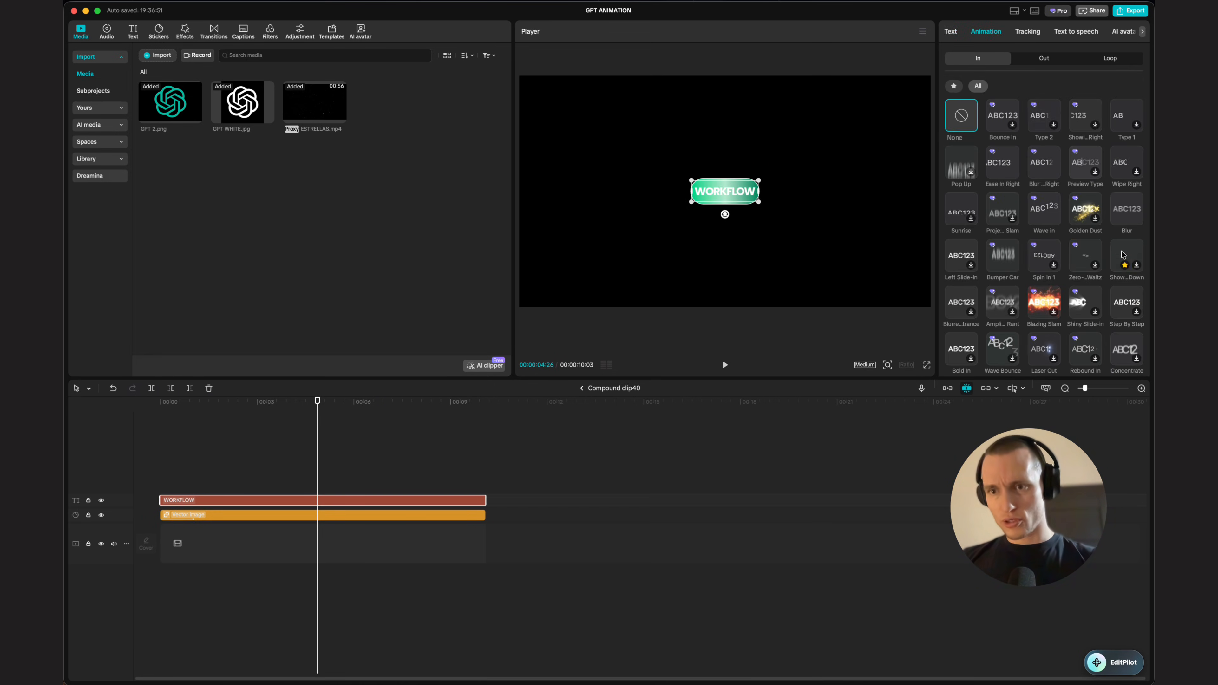
pyautogui.click(1039, 212)
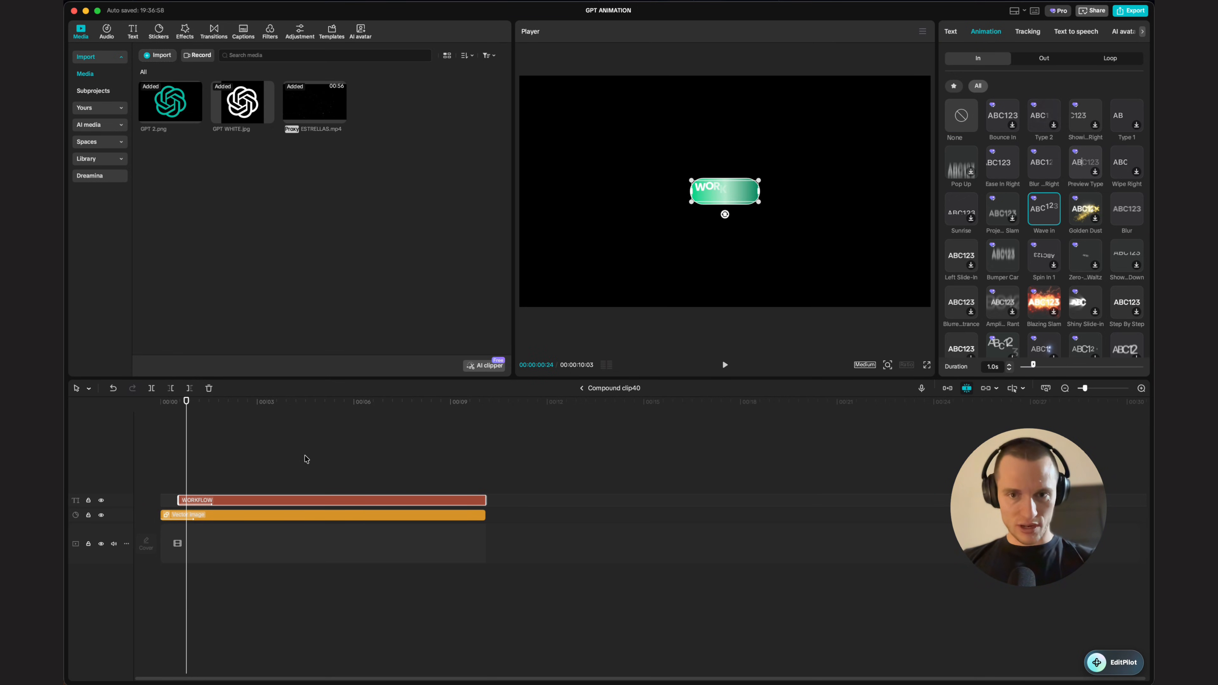
pyautogui.click(602, 439)
pyautogui.press('space')
pyautogui.press('space')
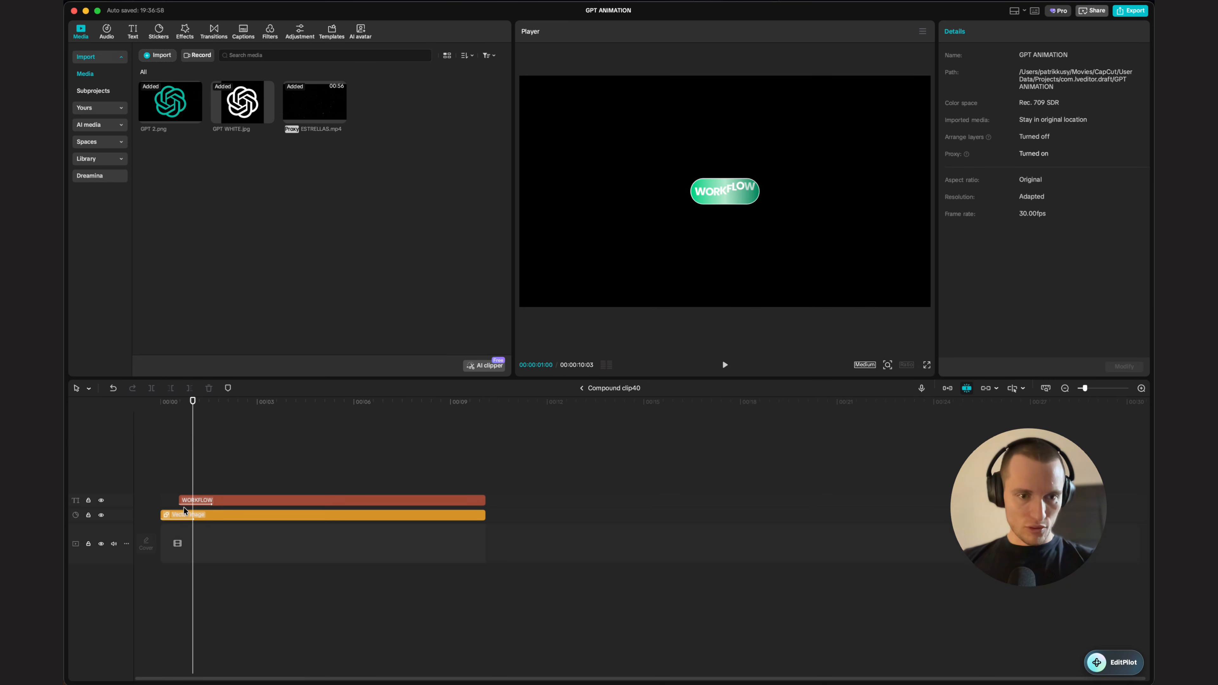
pyautogui.moveTo(184, 502); pyautogui.dragTo(171, 503)
pyautogui.click(647, 413)
pyautogui.press('space')
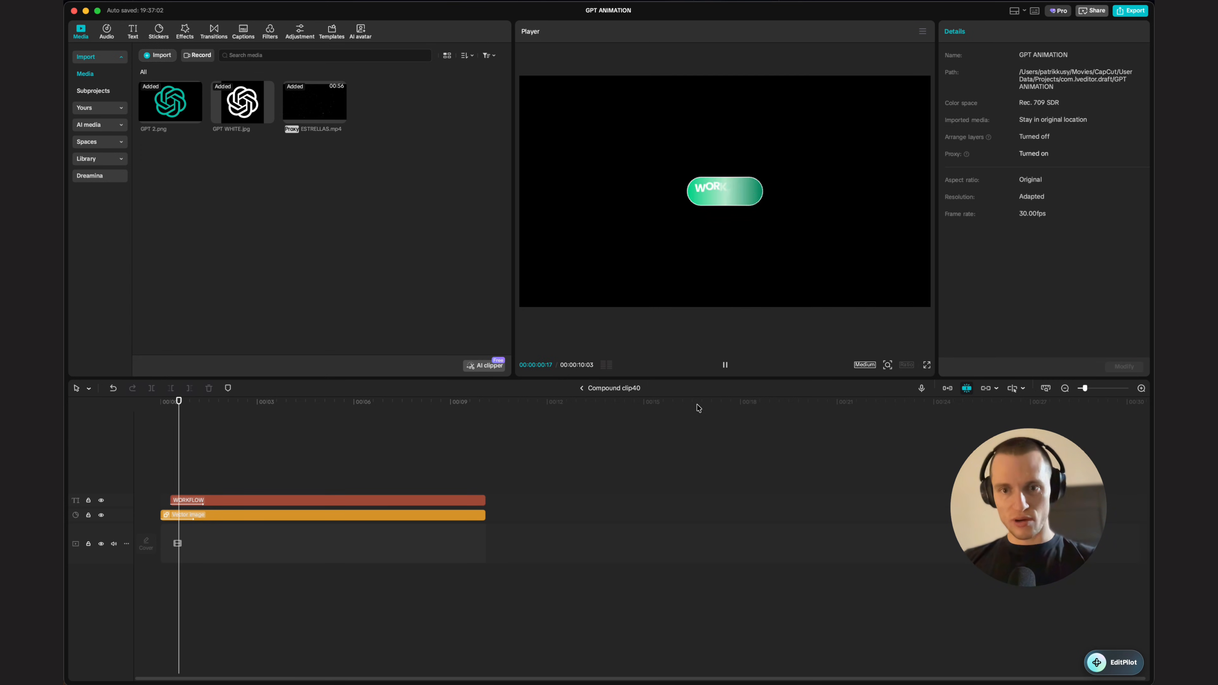
pyautogui.press('space')
pyautogui.click(583, 389)
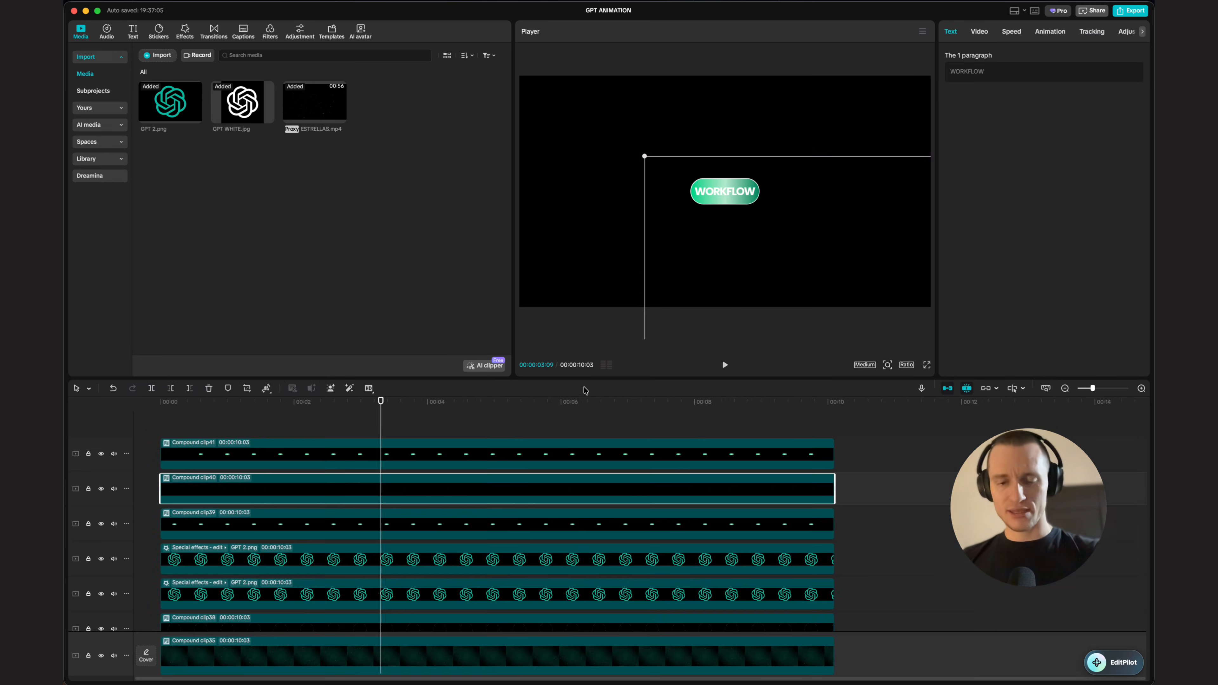
# Step: Open the MODULES label's compound clip and give its pill shape a Bounce In animation
pyautogui.doubleClick(585, 524)
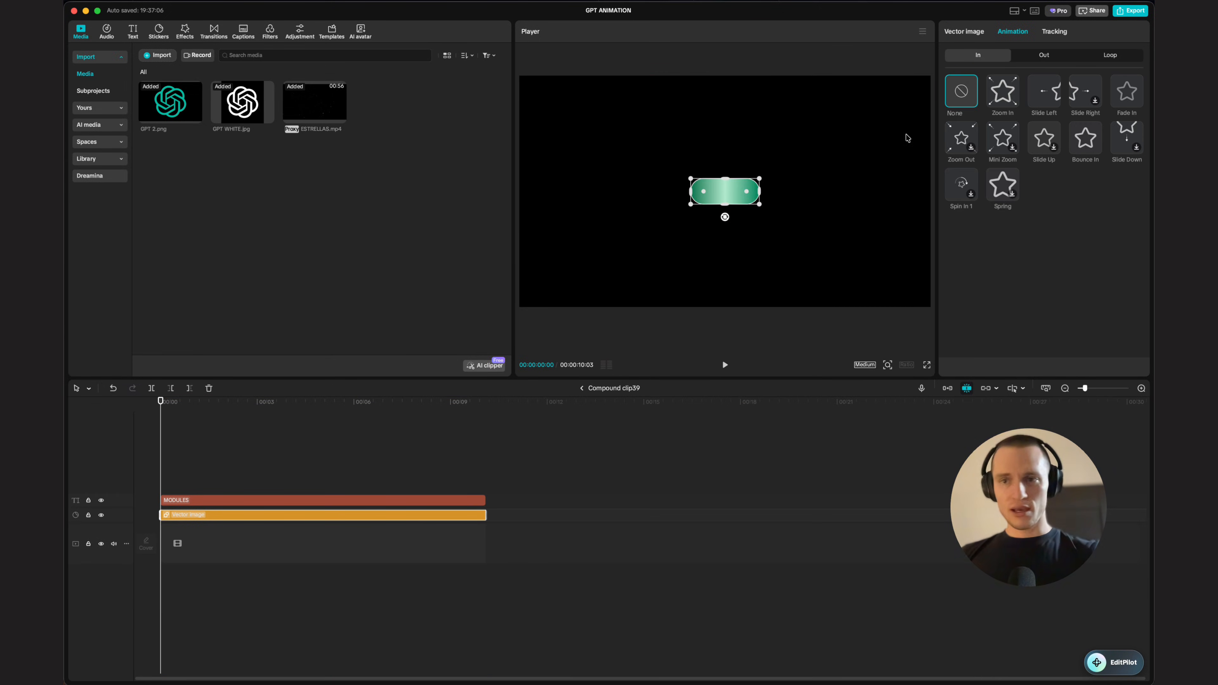
pyautogui.click(1085, 138)
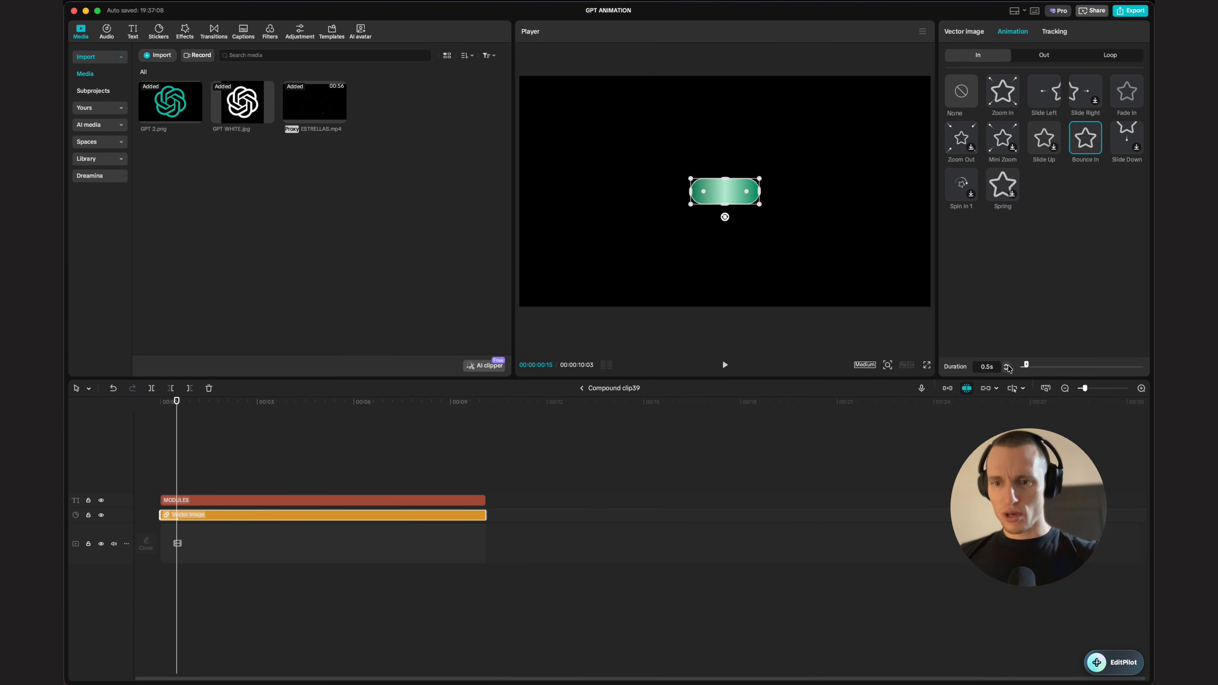
# Step: Apply the Wave In animation to the MODULES text with a 1.0s duration, delay it slightly behind the pill, preview, and return to the main timeline
pyautogui.click(278, 500)
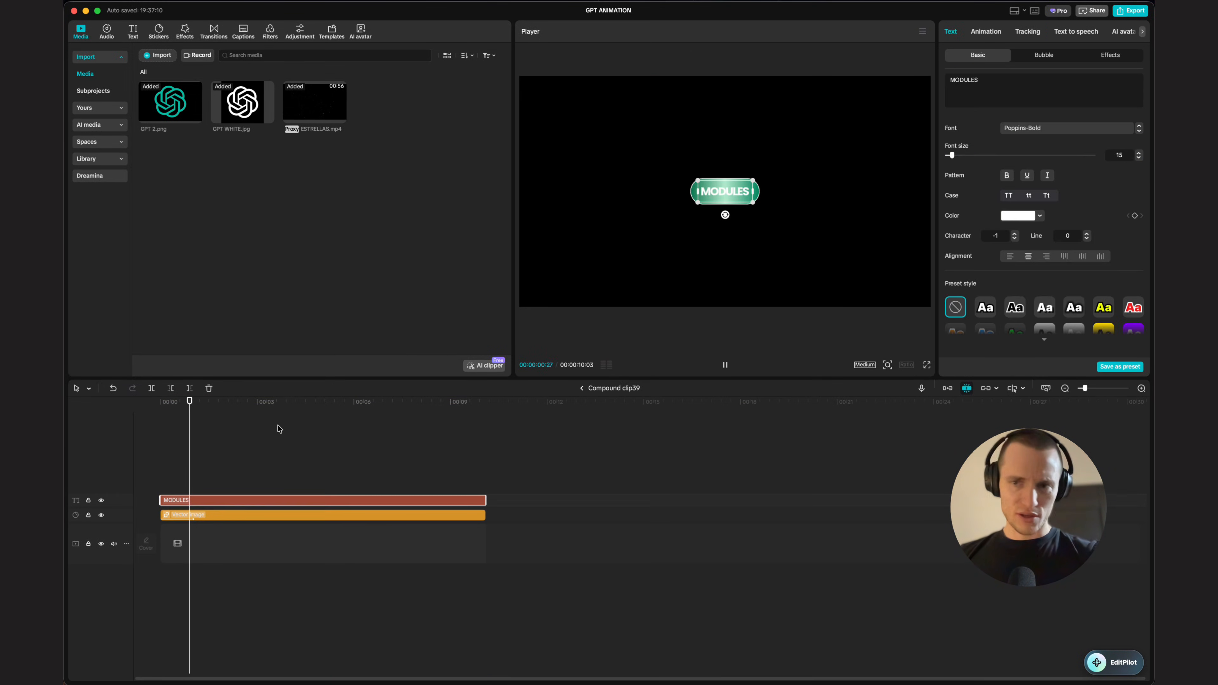
pyautogui.click(986, 33)
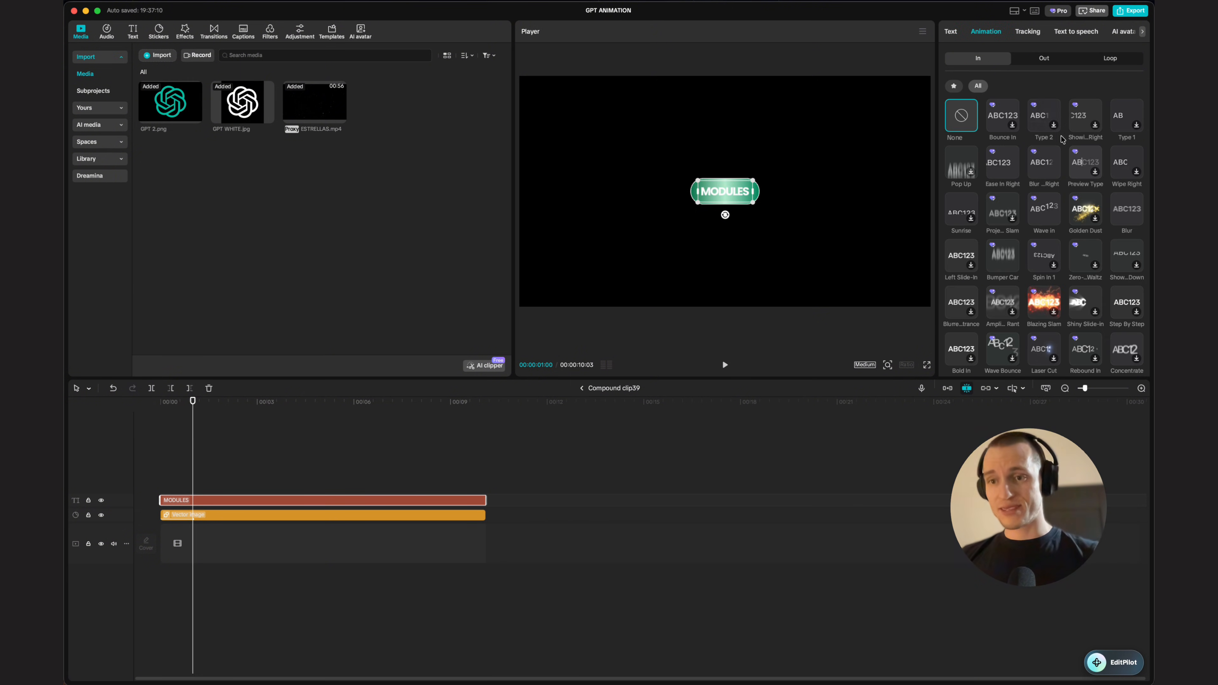
pyautogui.click(1032, 196)
pyautogui.moveTo(1026, 367); pyautogui.dragTo(1032, 367)
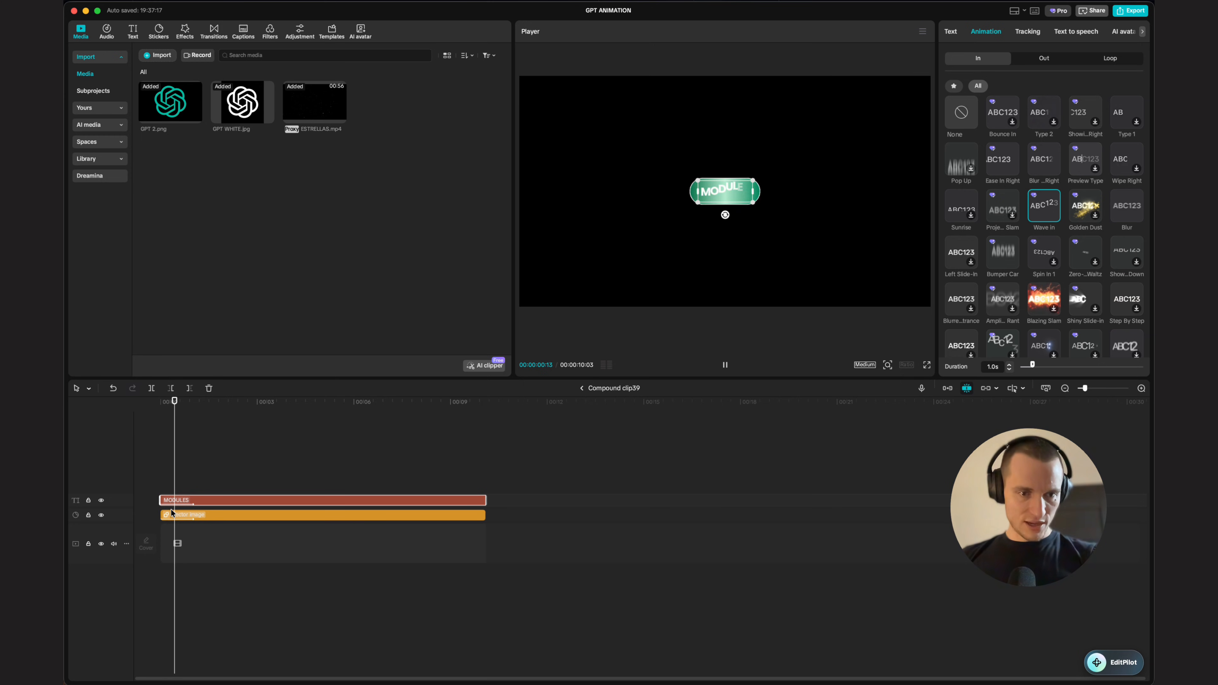
pyautogui.moveTo(160, 500); pyautogui.dragTo(168, 500)
pyautogui.moveTo(226, 406); pyautogui.dragTo(105, 500)
pyautogui.press('space')
pyautogui.press('space')
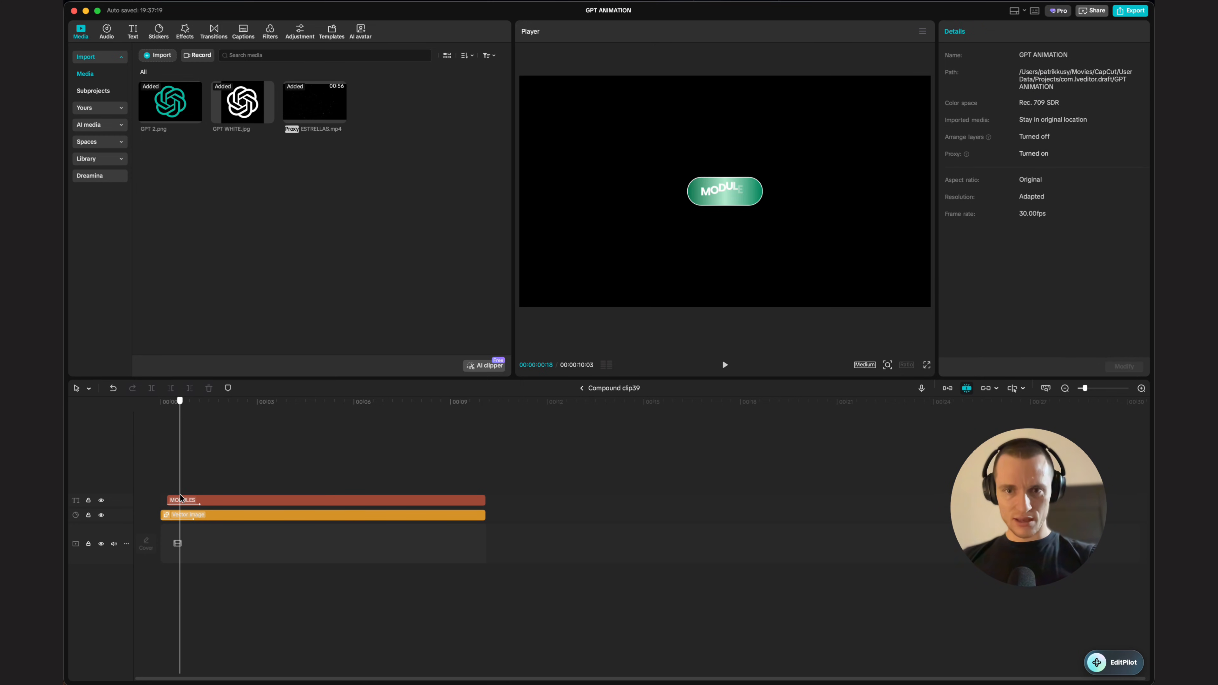
pyautogui.click(581, 389)
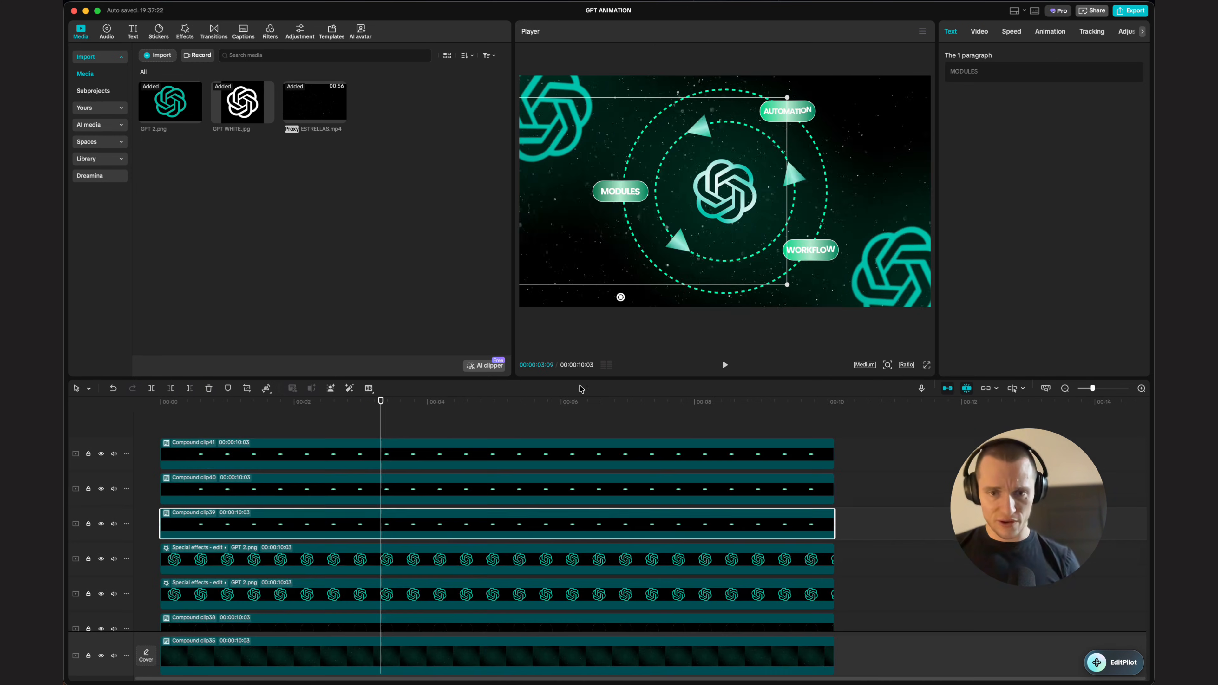
# Step: Play back the full animation from the start to review the label animations
pyautogui.moveTo(288, 407); pyautogui.dragTo(153, 412)
pyautogui.press('space')
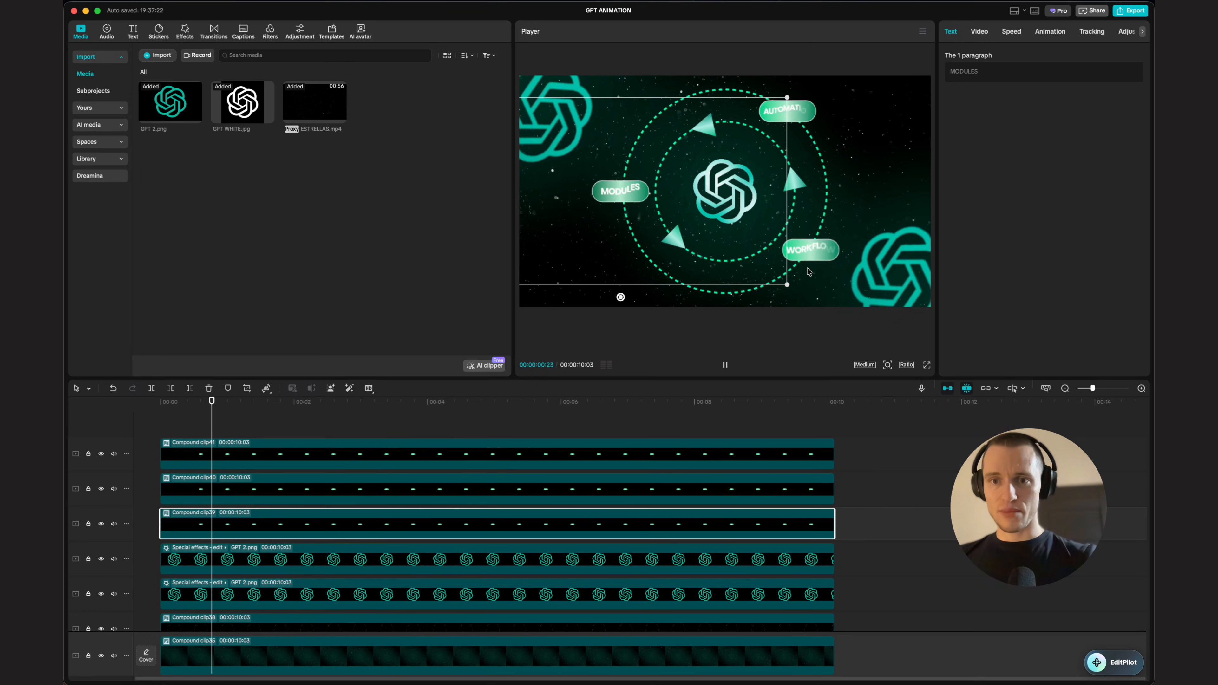
pyautogui.press('space')
pyautogui.click(174, 420)
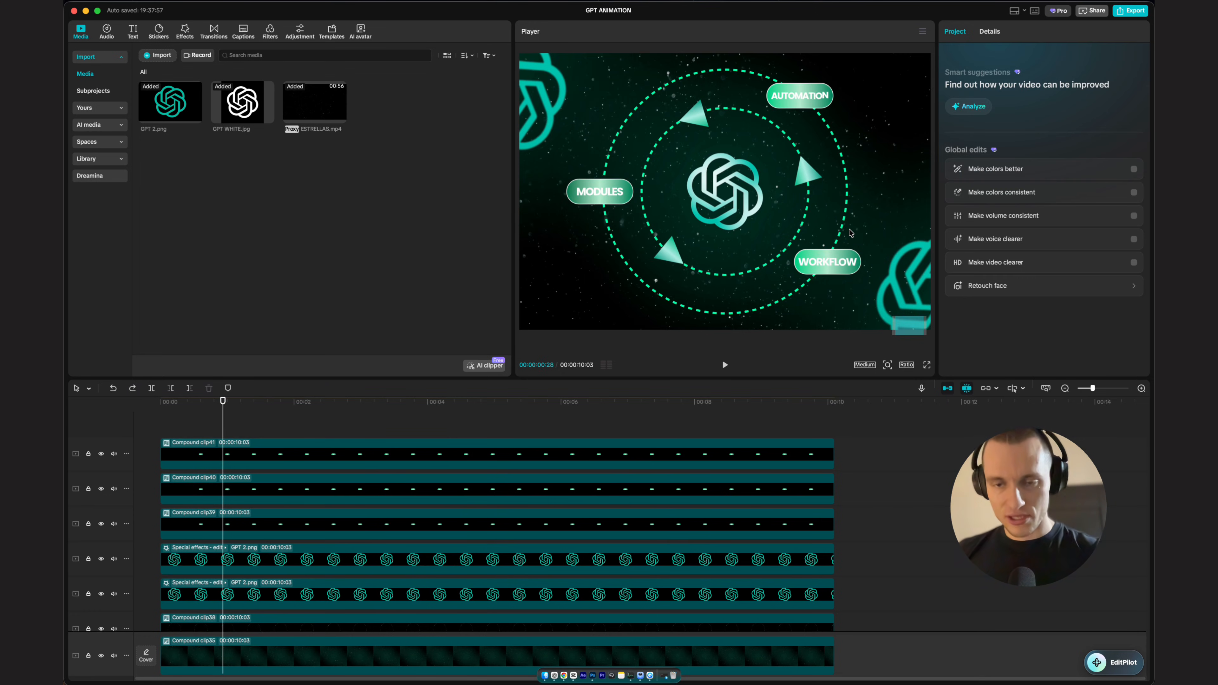
pyautogui.moveTo(575, 425); pyautogui.dragTo(104, 447)
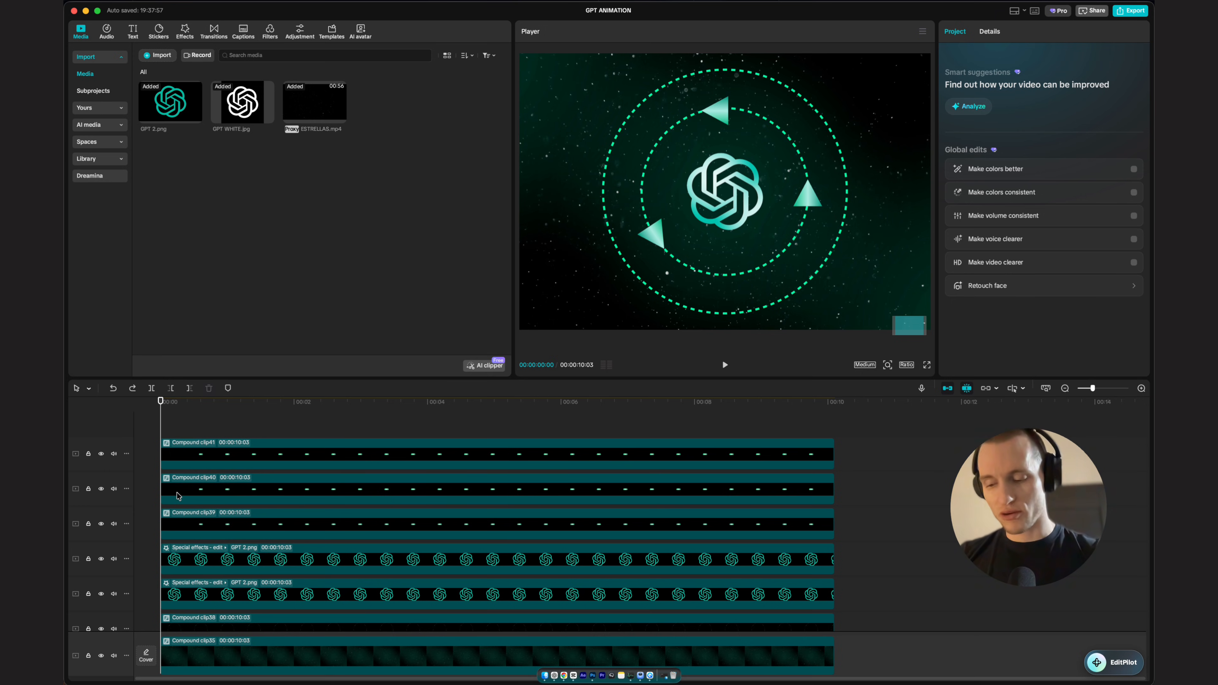
pyautogui.press('space')
pyautogui.press('space')
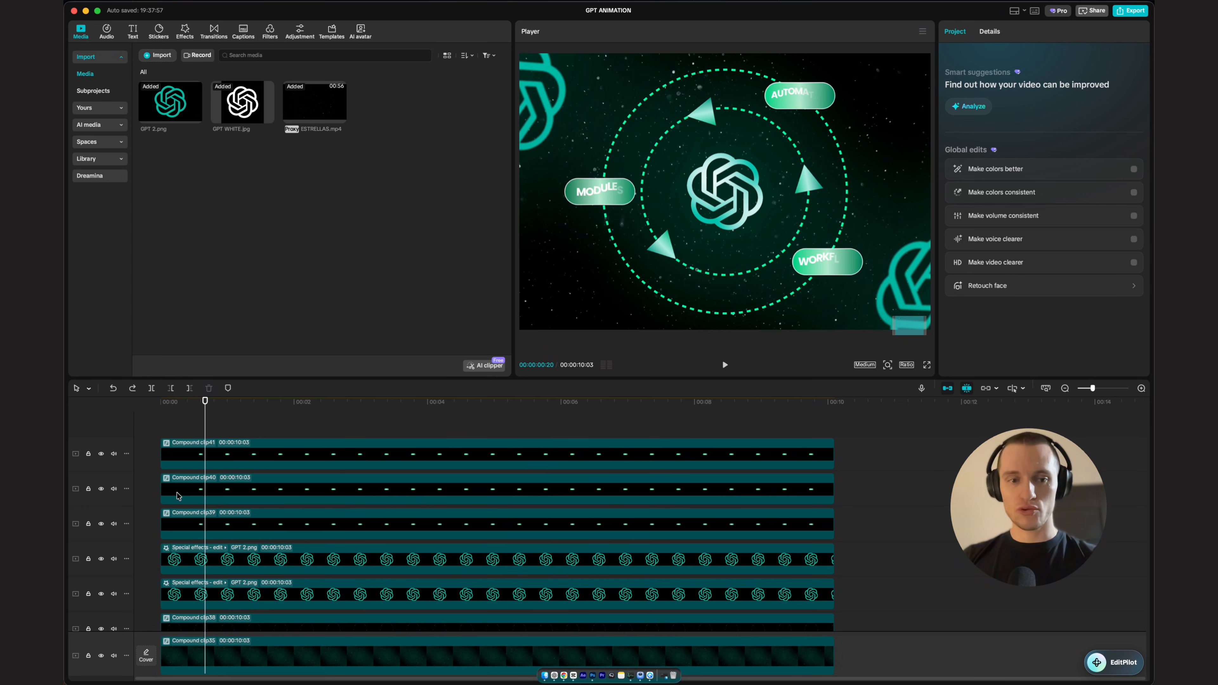
# Step: Stagger the label clips so WORKFLOW starts slightly after MODULES and AUTOMATION starts after WORKFLOW, then preview
pyautogui.moveTo(177, 492); pyautogui.dragTo(252, 490)
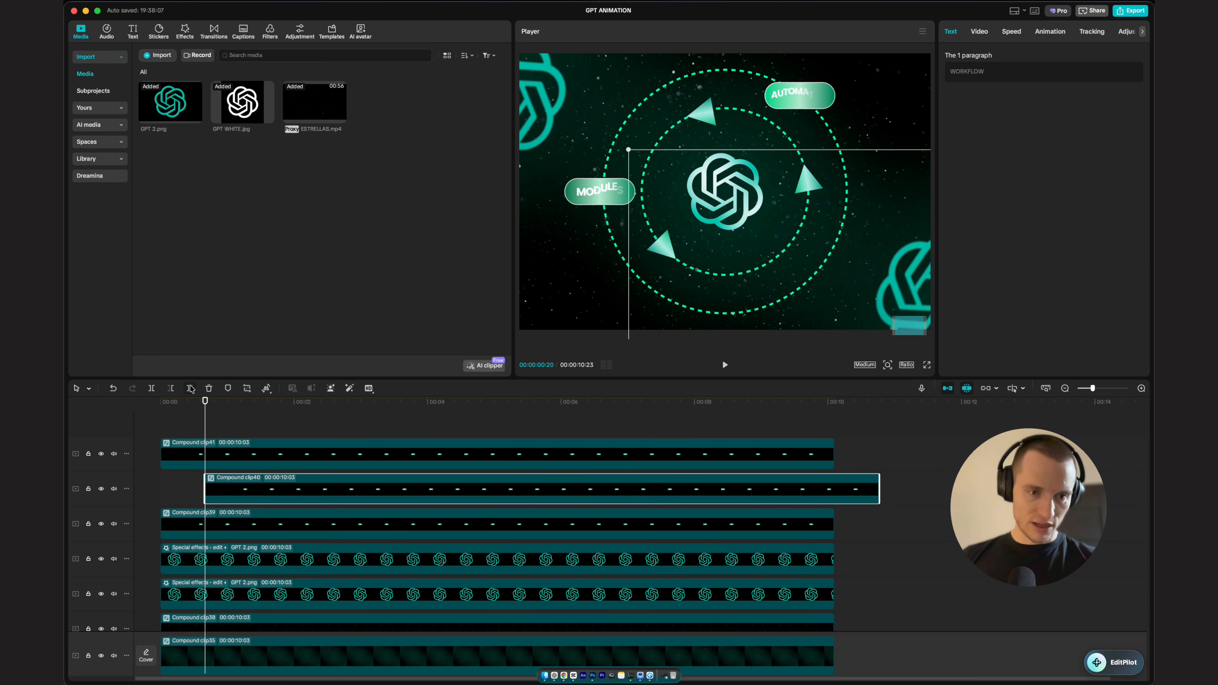
pyautogui.press('space')
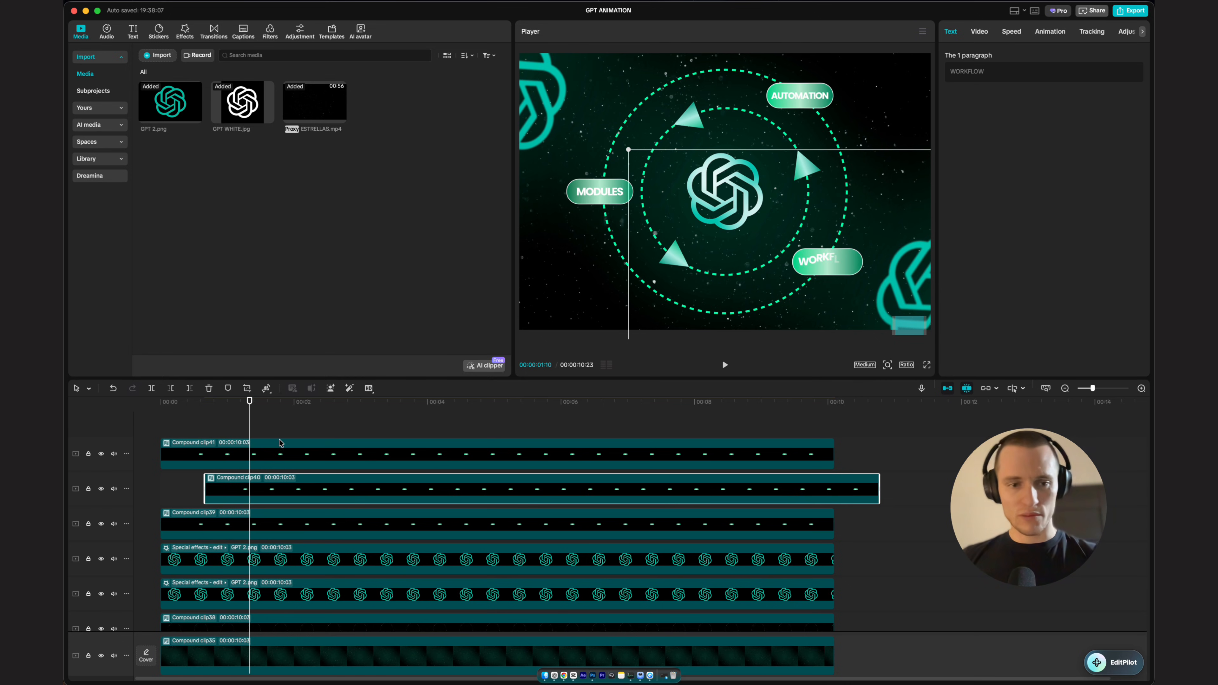
pyautogui.moveTo(280, 443); pyautogui.dragTo(361, 472)
pyautogui.click(140, 462)
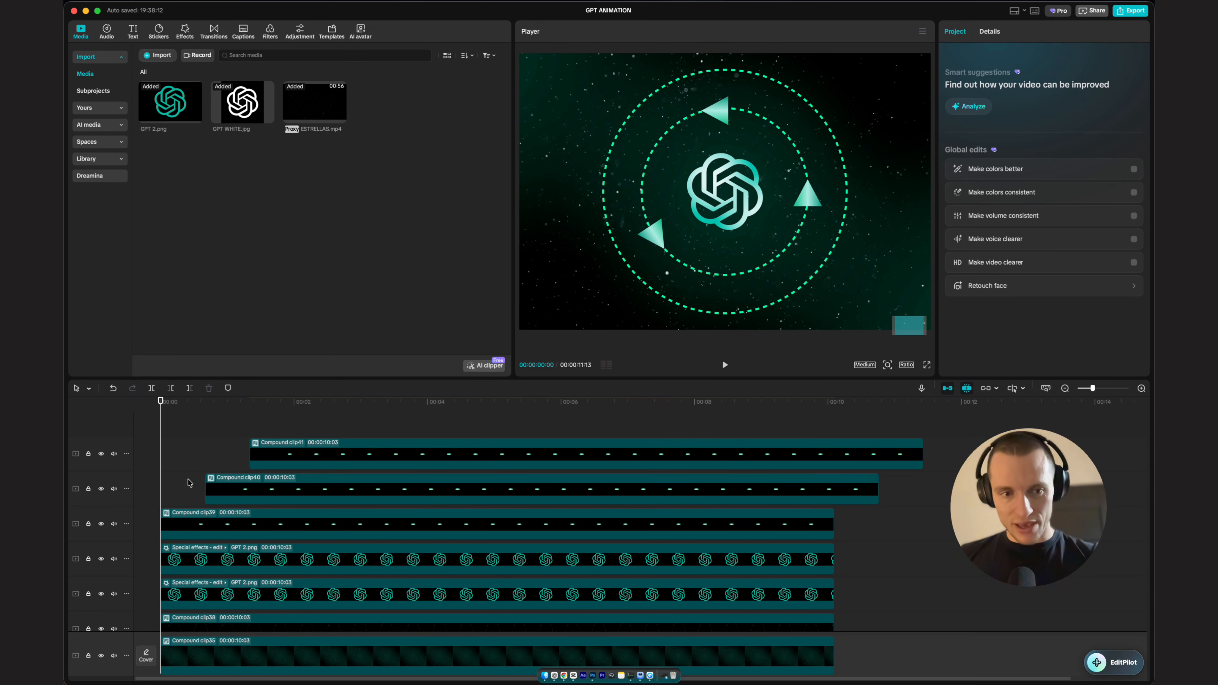
pyautogui.press('space')
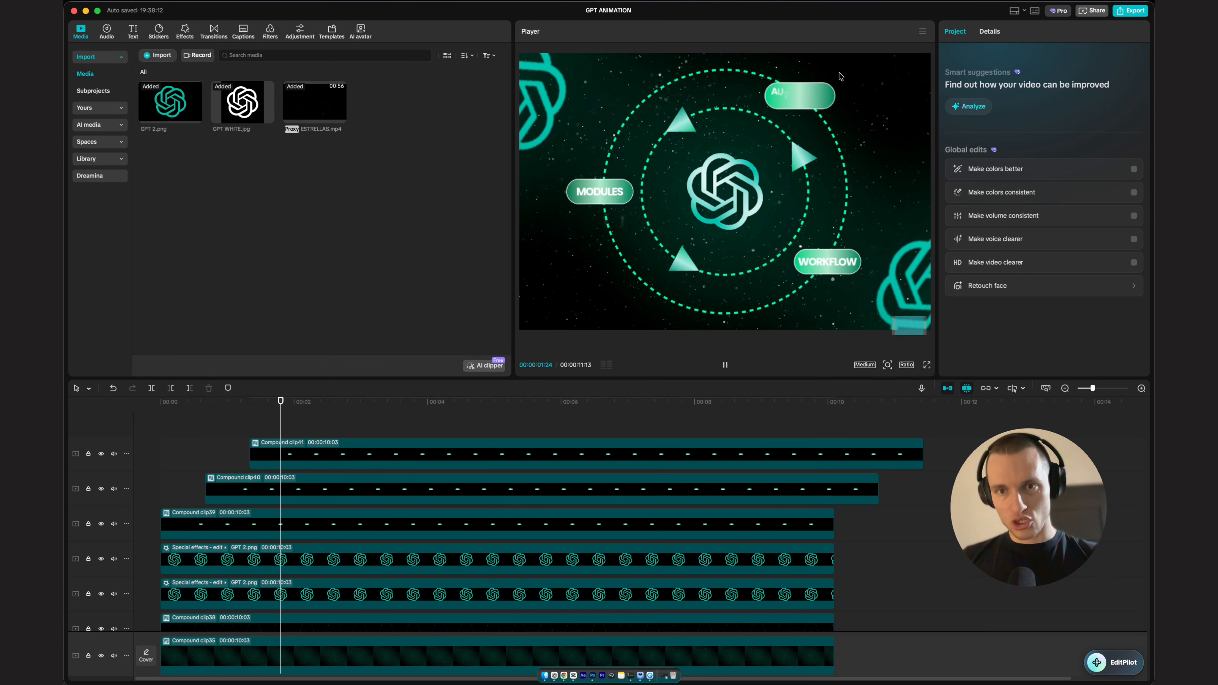
# Step: Trim the AUTOMATION and WORKFLOW clips so they end with the rest of the project at about 10 seconds
pyautogui.click(821, 422)
pyautogui.press('super+shift+b')
pyautogui.moveTo(822, 422); pyautogui.dragTo(851, 487)
pyautogui.press('Delete')
# Step: Combine the three label clips and the outer ring clip into a single compound clip
pyautogui.click(803, 439)
pyautogui.moveTo(778, 413); pyautogui.dragTo(542, 430)
pyautogui.click(439, 408)
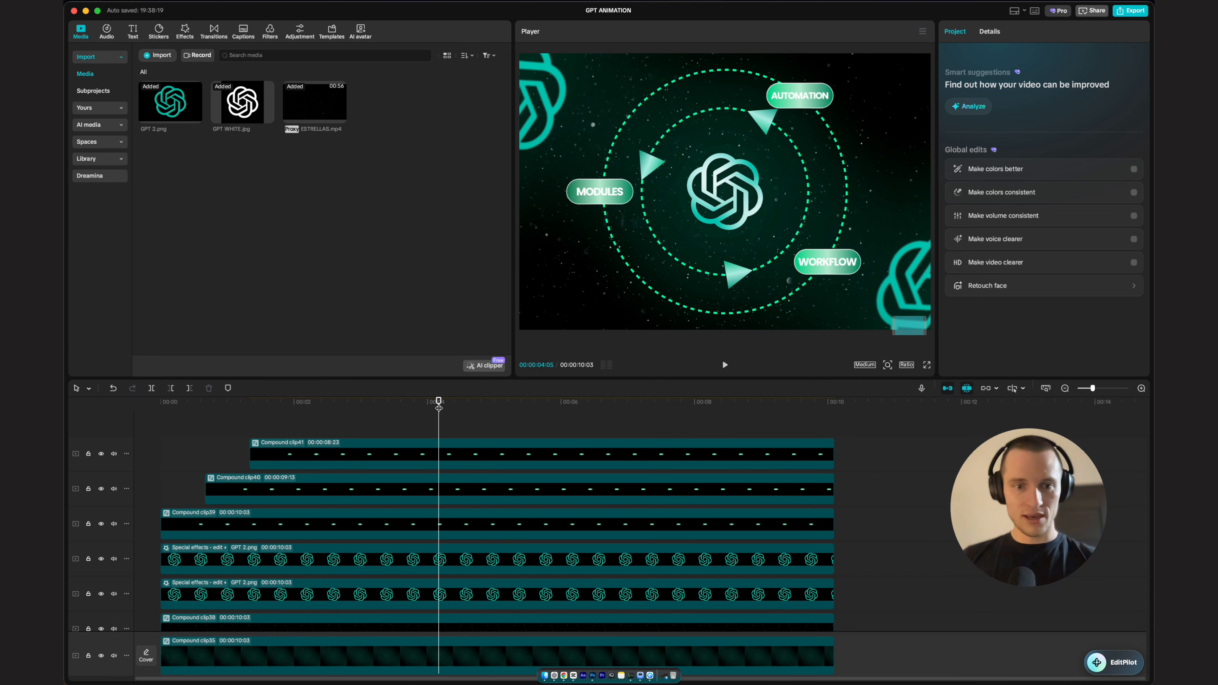
pyautogui.moveTo(439, 408); pyautogui.dragTo(427, 408)
pyautogui.scroll(-5, 427, 504)
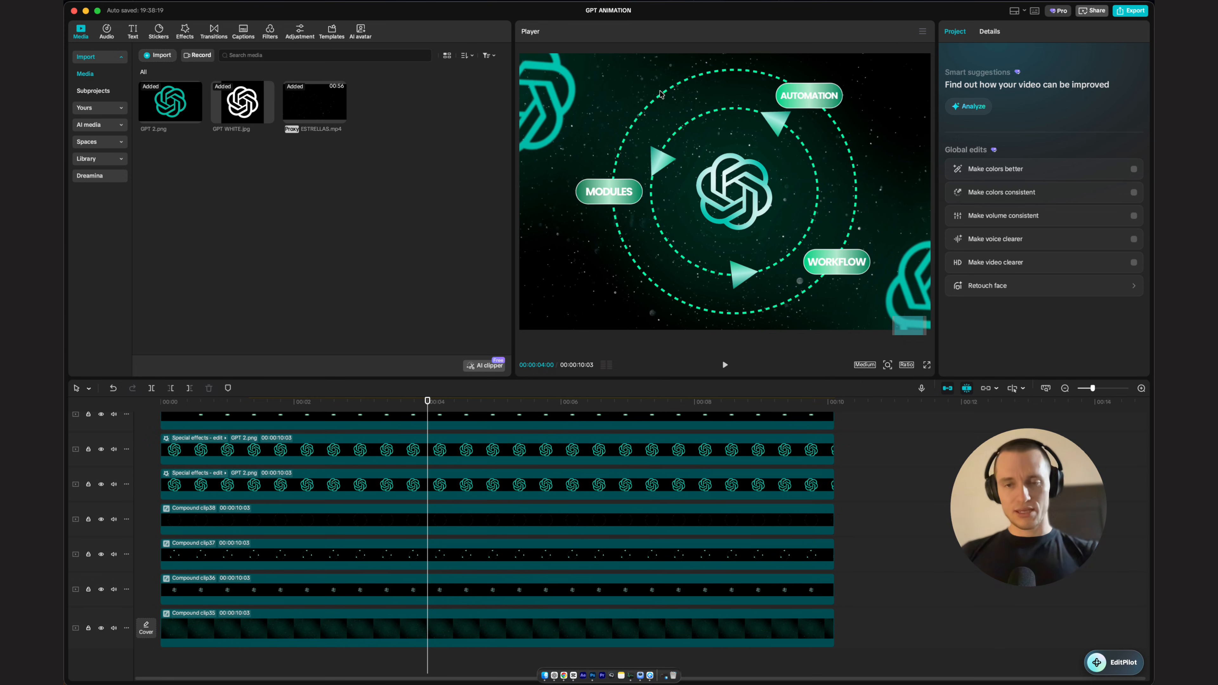
pyautogui.scroll(5, 419, 508)
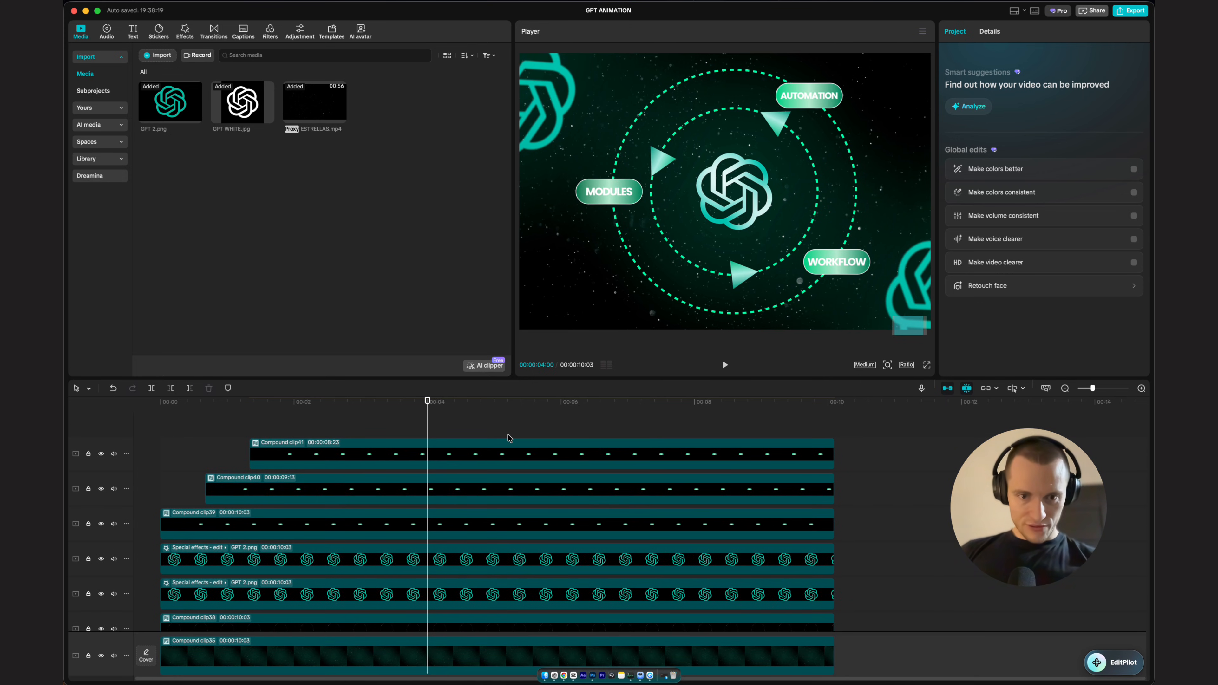
pyautogui.moveTo(515, 432); pyautogui.dragTo(478, 530)
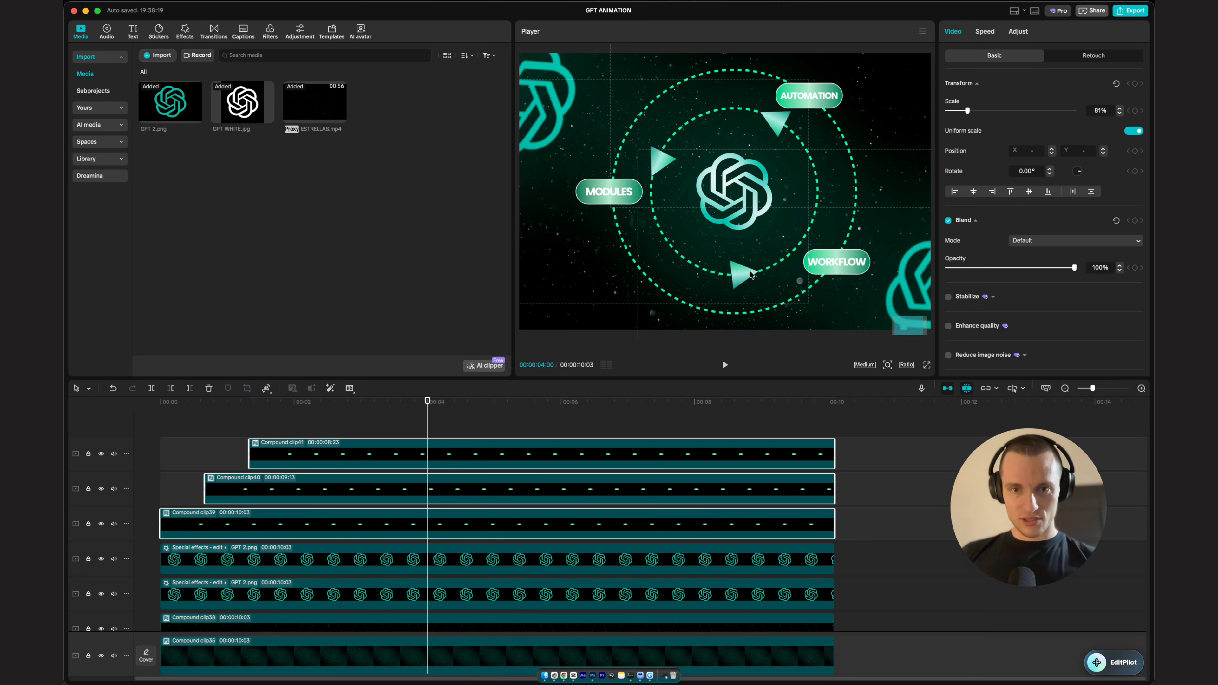
pyautogui.scroll(-5, 513, 555)
pyautogui.keyDown('shift'); pyautogui.click(397, 533); pyautogui.keyUp('shift')
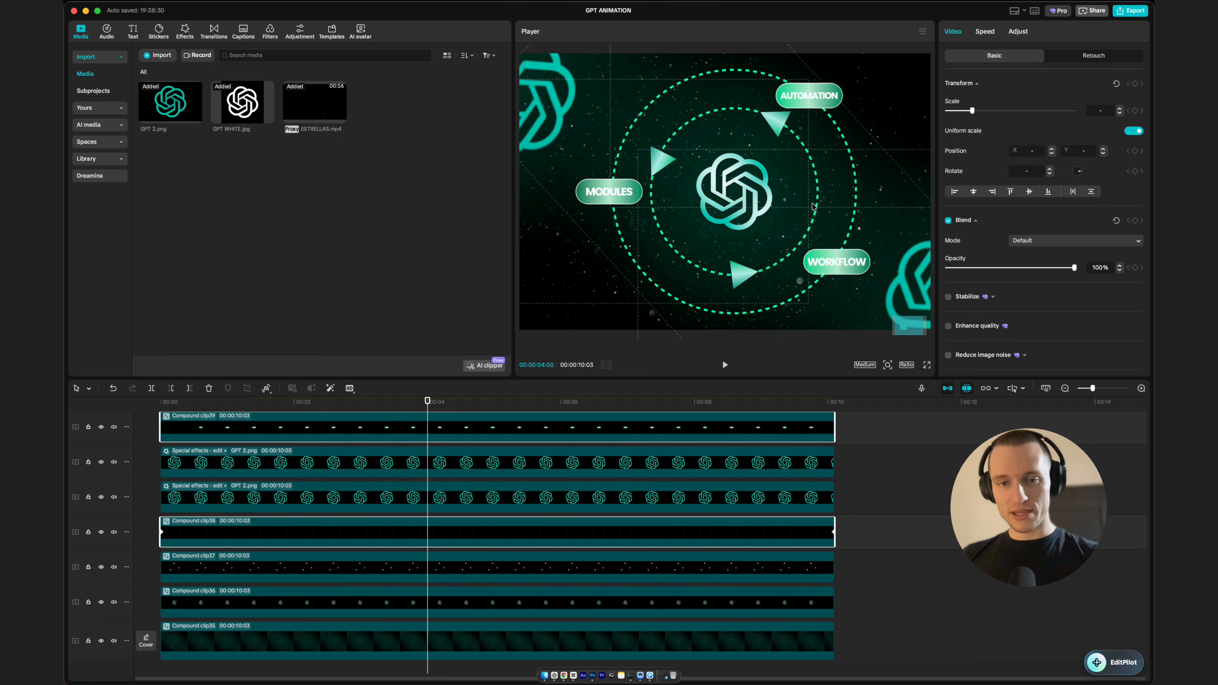
pyautogui.scroll(4, 390, 499)
pyautogui.scroll(-1, 432, 461)
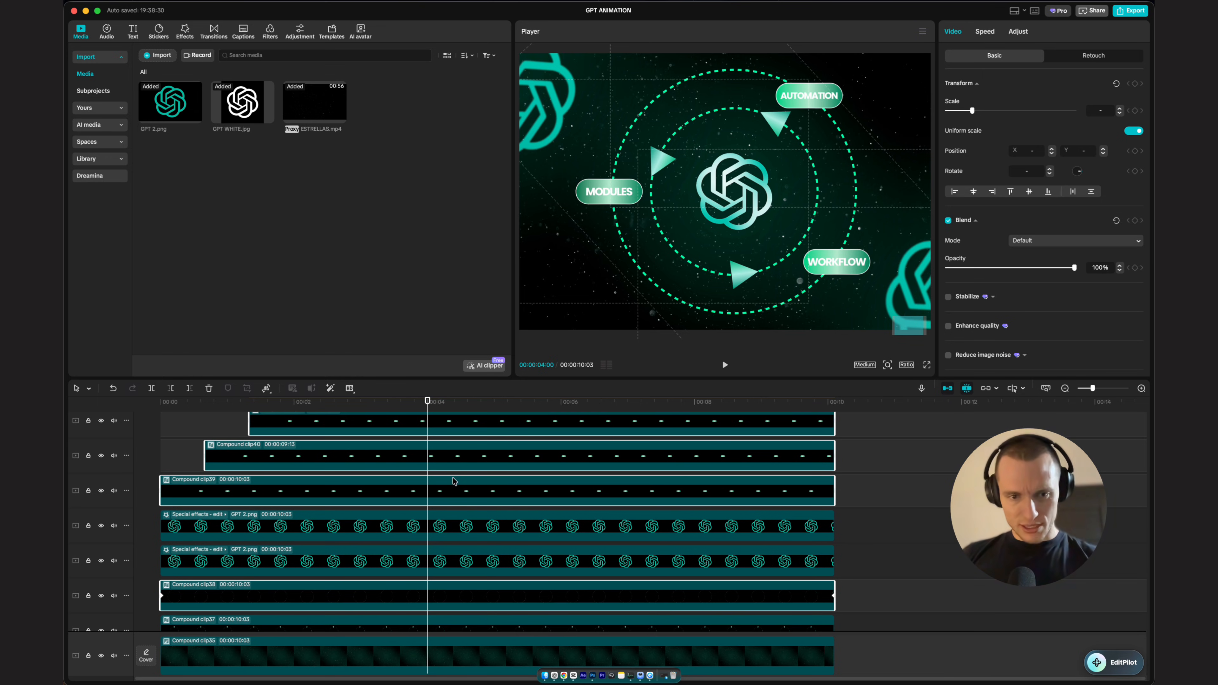
pyautogui.scroll(-2, 431, 589)
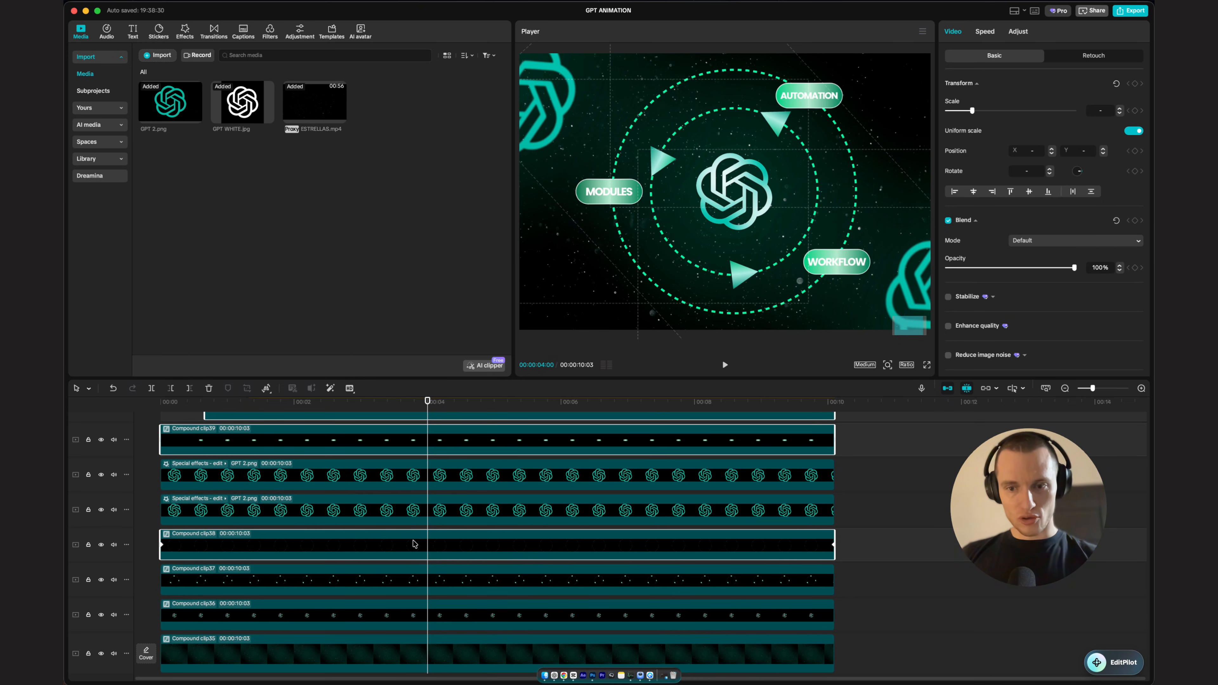
pyautogui.hotkey('alt', 'g')
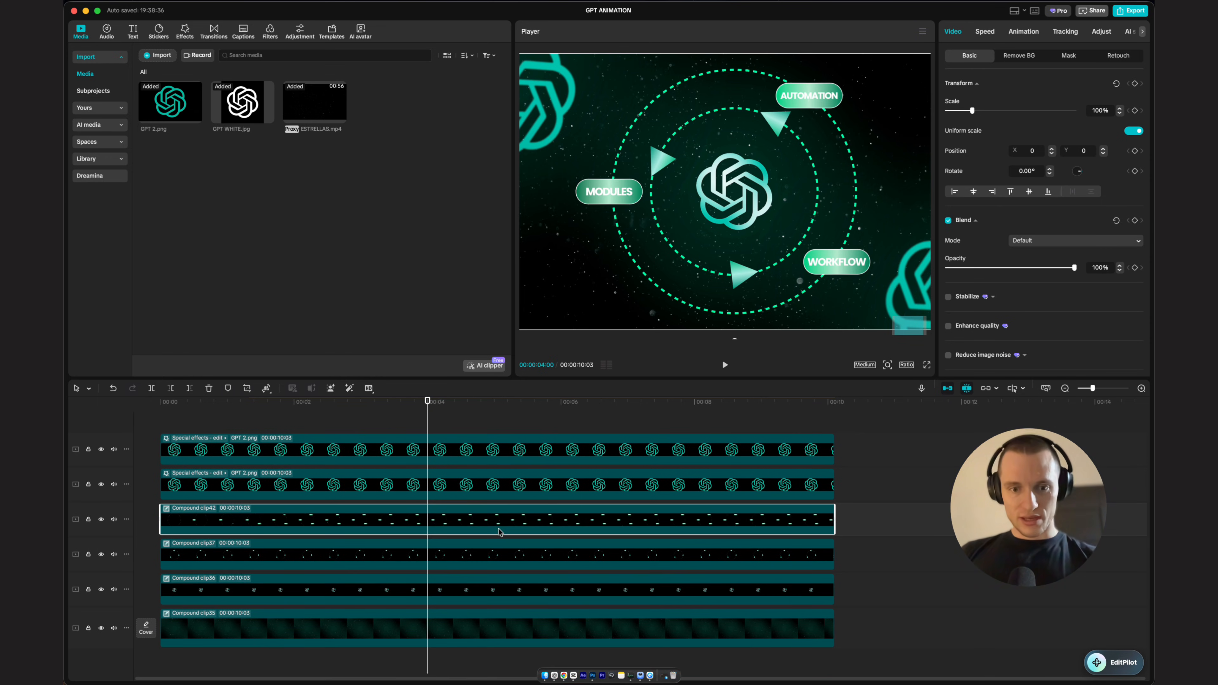
# Step: Deactivate the new compound clip of labels and outer ring
pyautogui.rightClick(501, 530)
pyautogui.click(445, 513)
pyautogui.press('v')
pyautogui.press('v')
pyautogui.press('v')
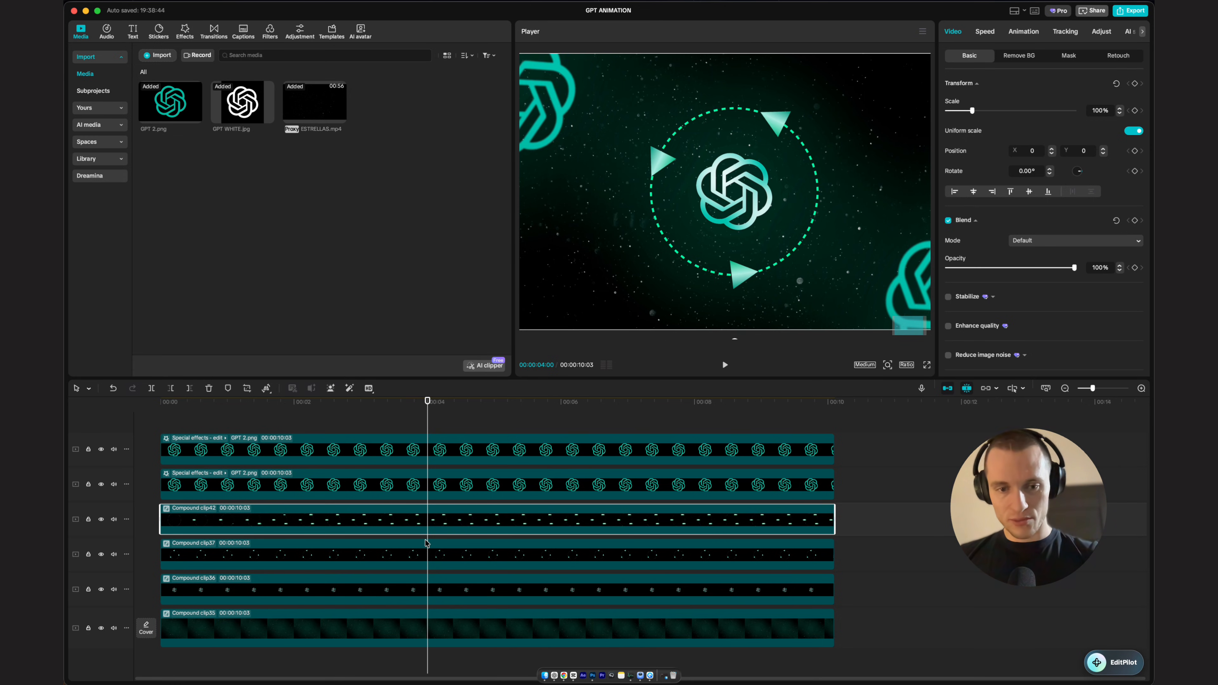
# Step: Keyframe the inner ring's scale from 1% at the start to 100% at about 0:20
pyautogui.click(434, 545)
pyautogui.press('Home')
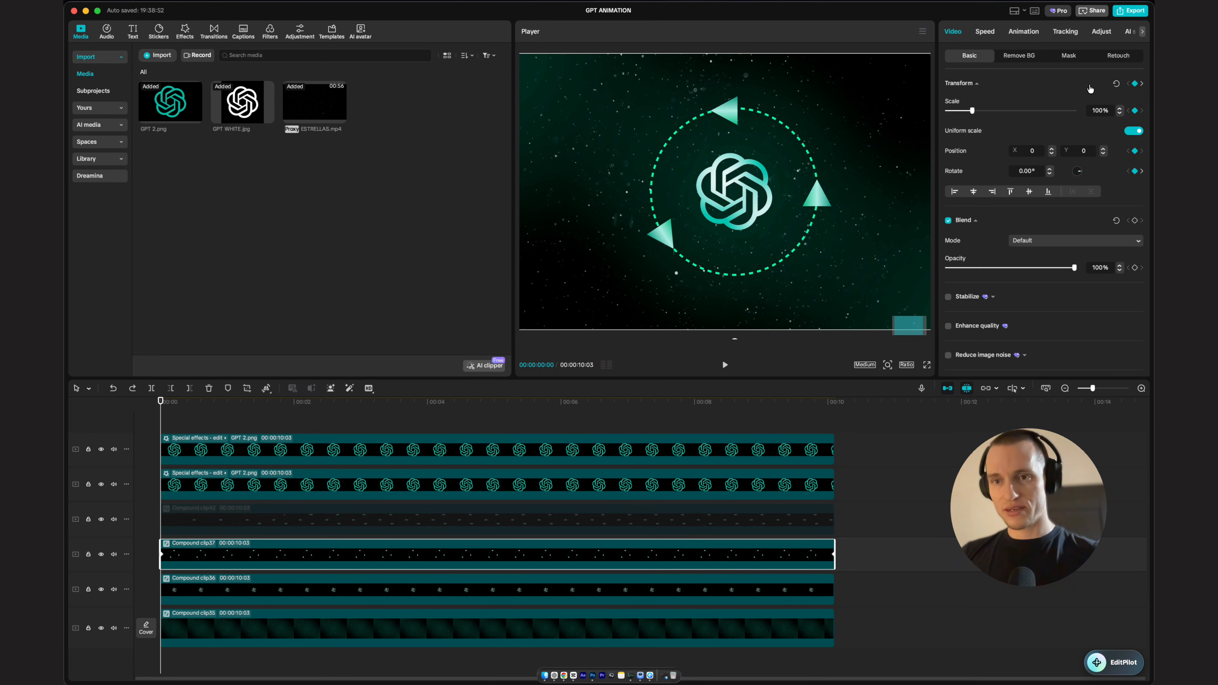
pyautogui.click(942, 110)
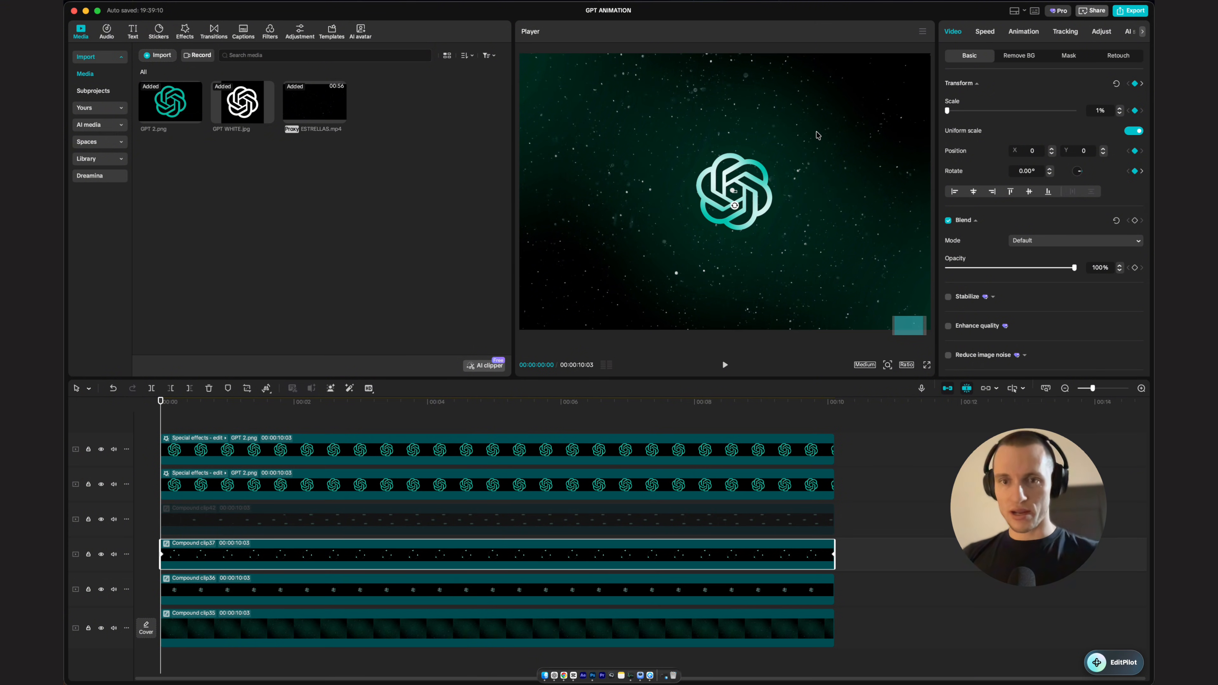
pyautogui.press('space')
pyautogui.press('space')
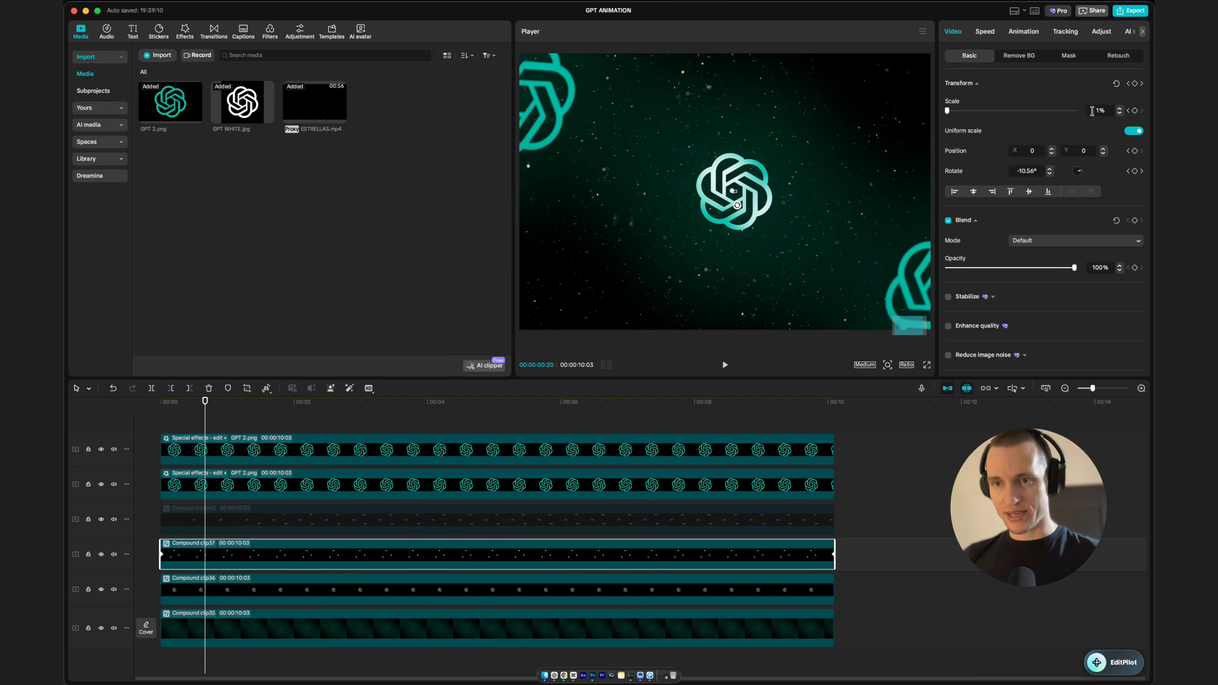
pyautogui.write('0')
pyautogui.press('Return')
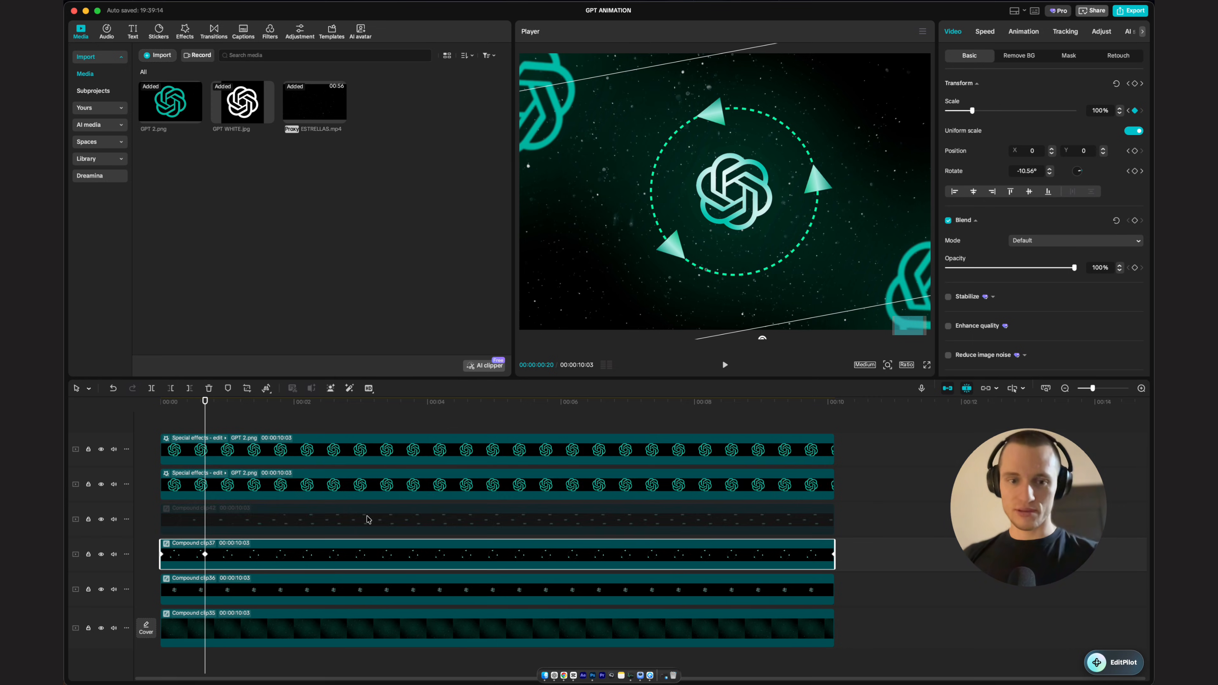
# Step: Open the inner ring's scale keyframe graph and adjust its easing curve
pyautogui.hotkey('alt', 'k')
pyautogui.scroll(1, 284, 526)
pyautogui.moveTo(240, 478); pyautogui.dragTo(186, 507)
pyautogui.click(791, 460)
pyautogui.scroll(-1, 314, 524)
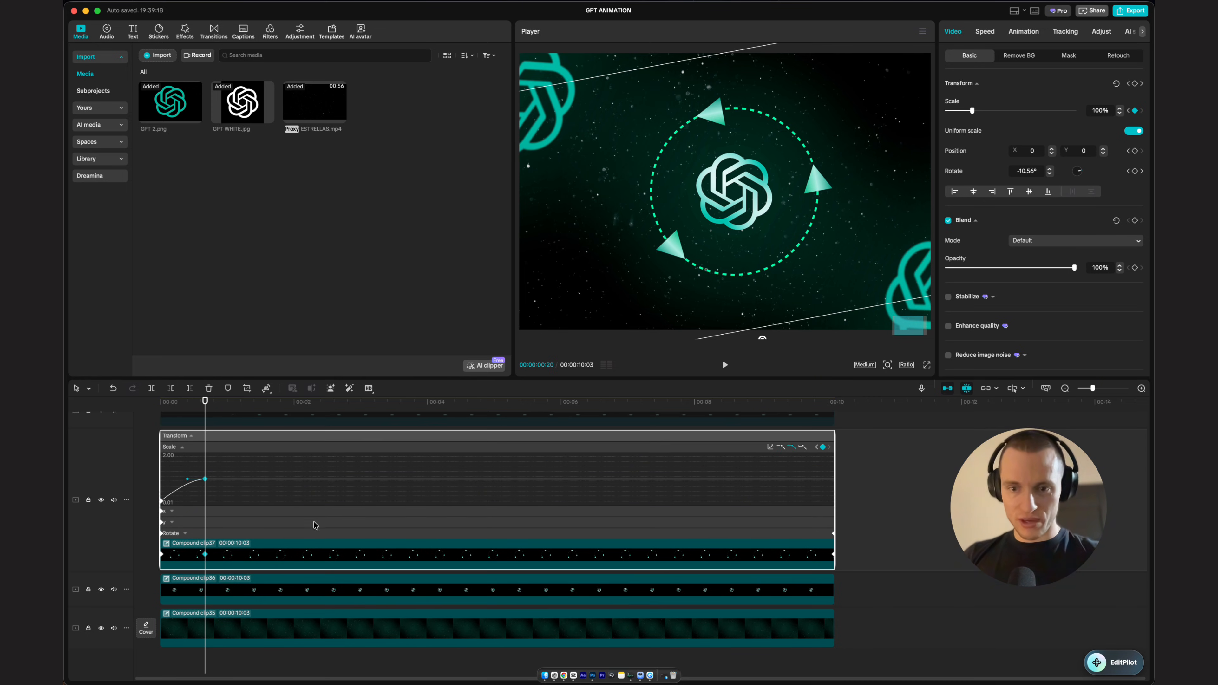
pyautogui.rightClick(283, 557)
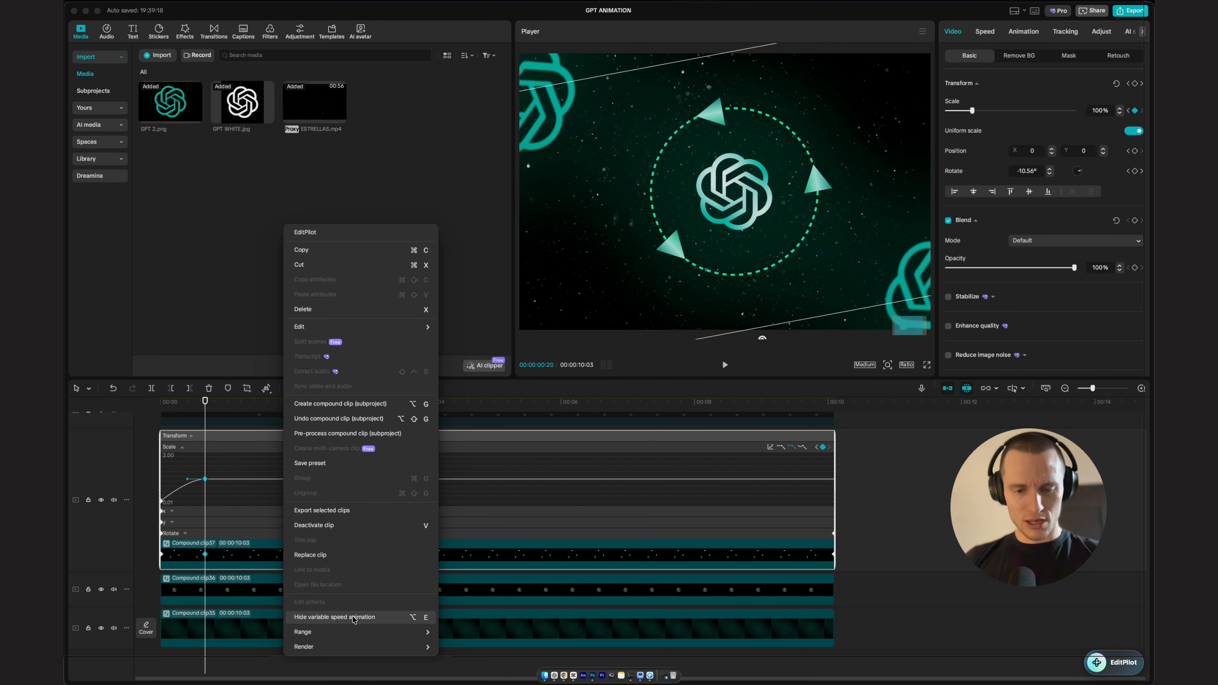
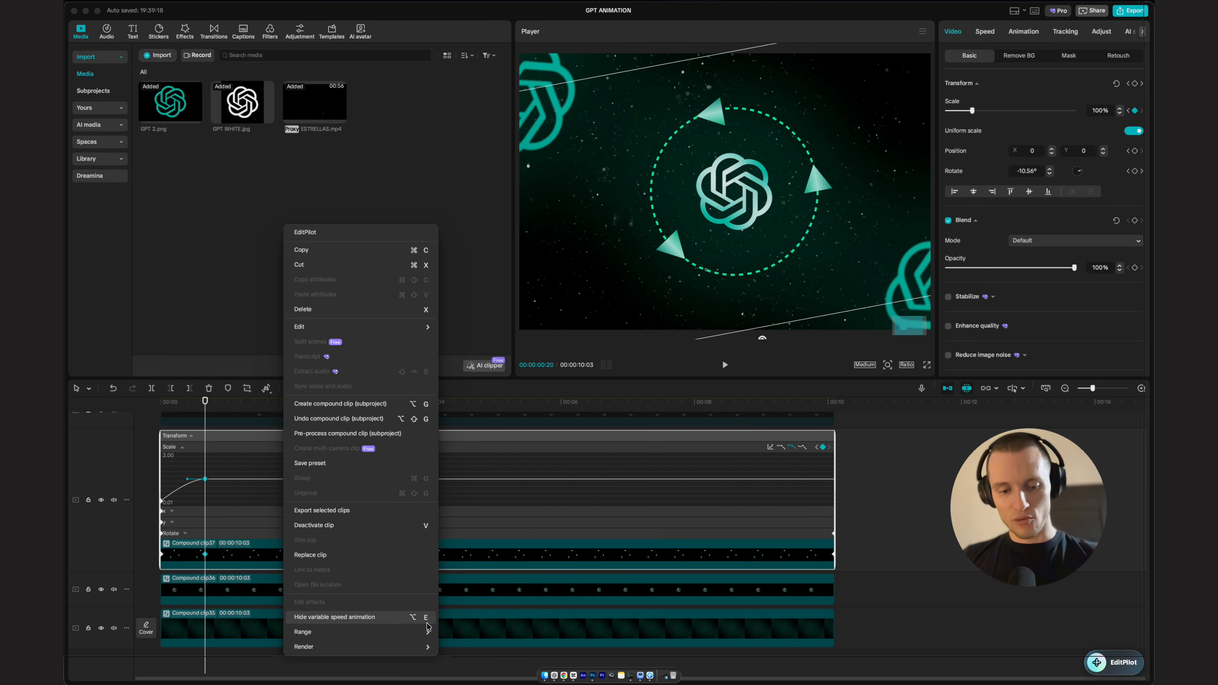
# Step: Reshape the inner ring's scale curve handle in the keyframe graph for a smoother ease-out
pyautogui.click(182, 481)
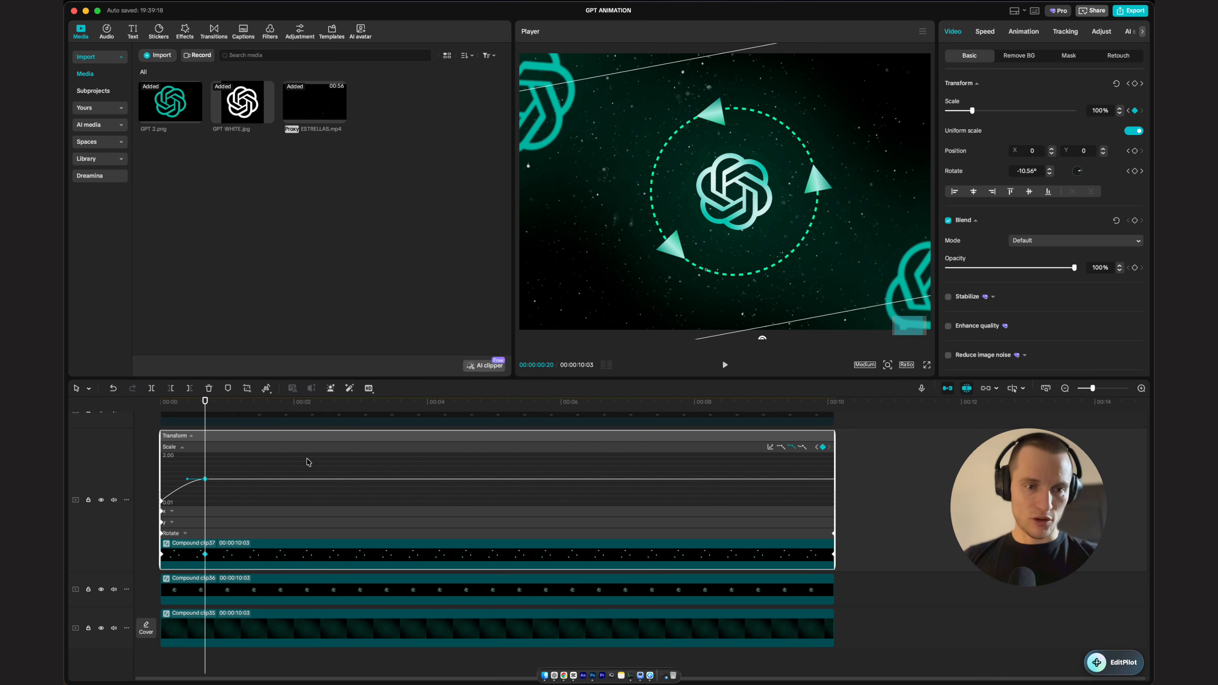
pyautogui.click(201, 497)
pyautogui.click(205, 479)
pyautogui.press('super+equal')
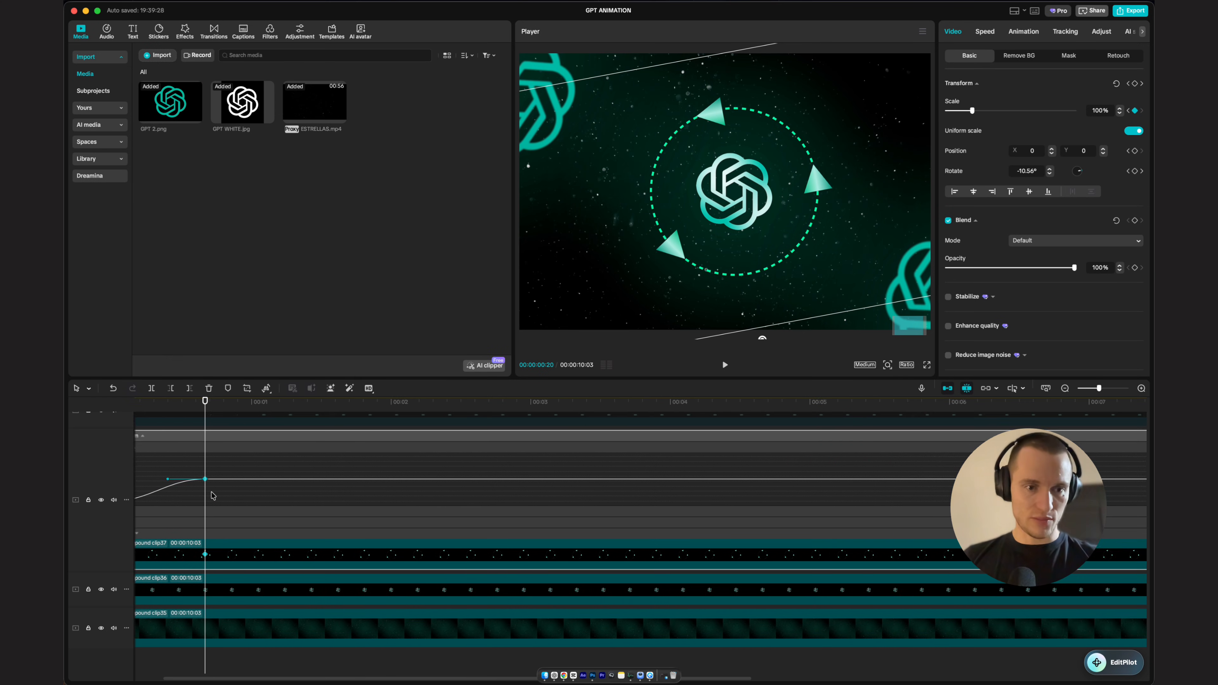
pyautogui.press('super+b')
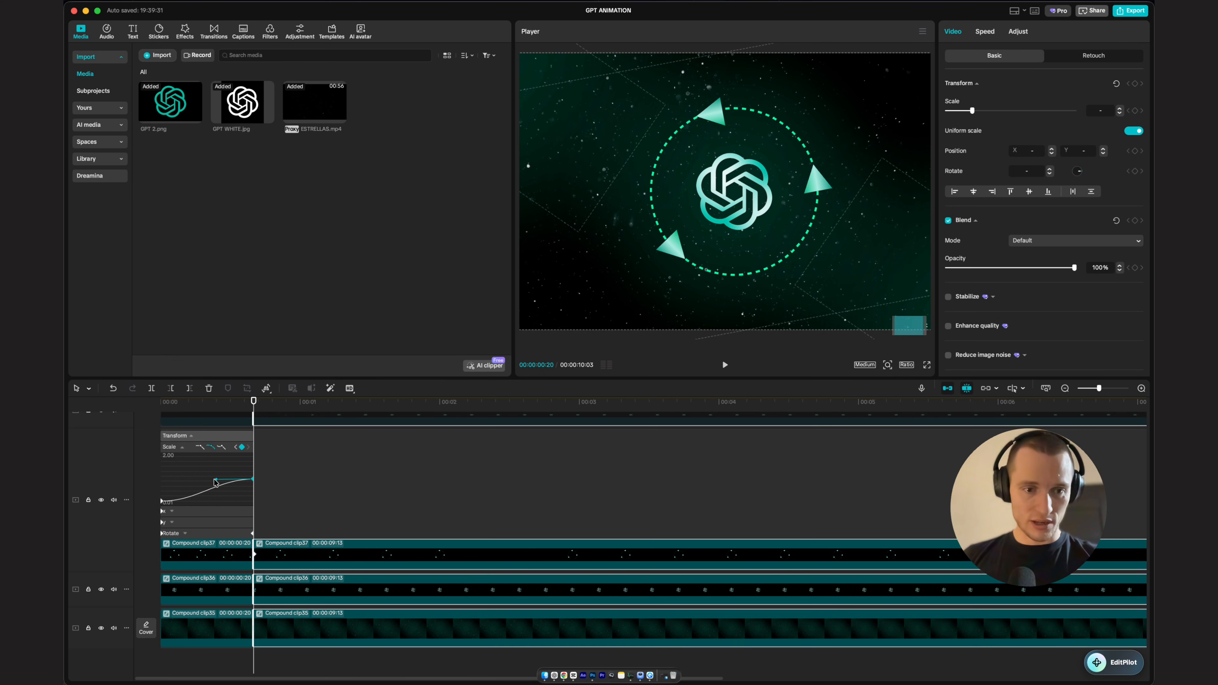
pyautogui.press('super+z')
pyautogui.moveTo(215, 479); pyautogui.dragTo(142, 480)
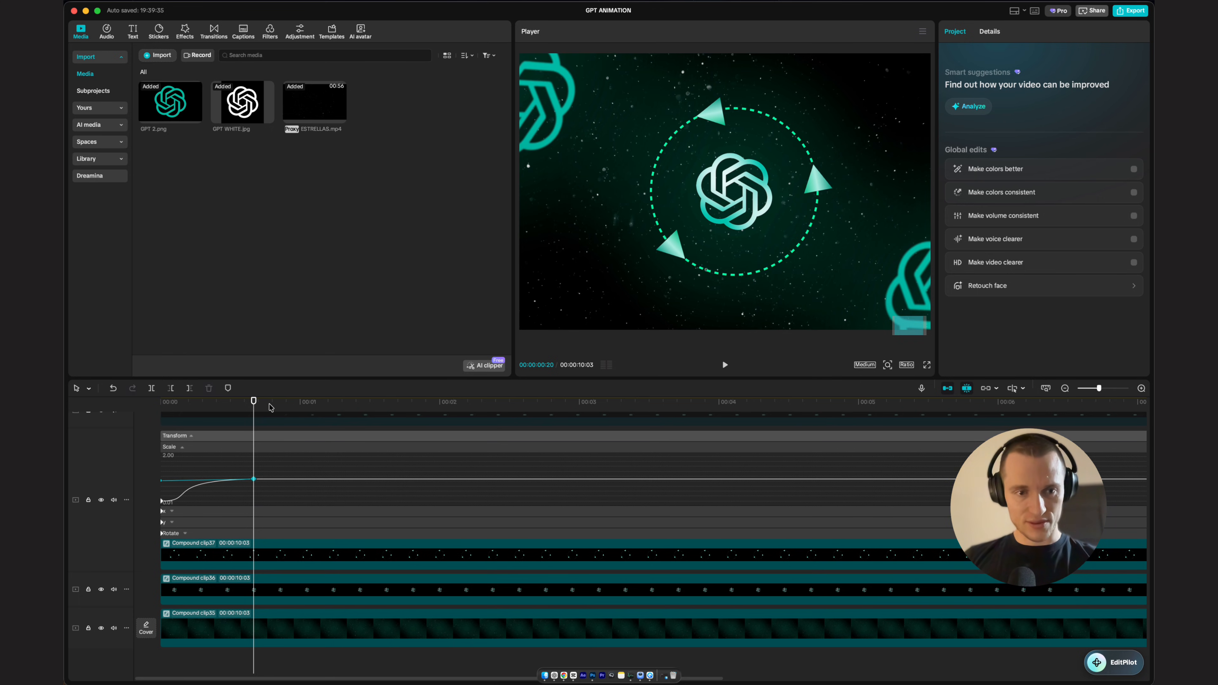
# Step: Close the keyframe graph and reactivate the compound clip holding the labels and outer ring
pyautogui.moveTo(266, 403); pyautogui.dragTo(155, 406)
pyautogui.press('space')
pyautogui.press('space')
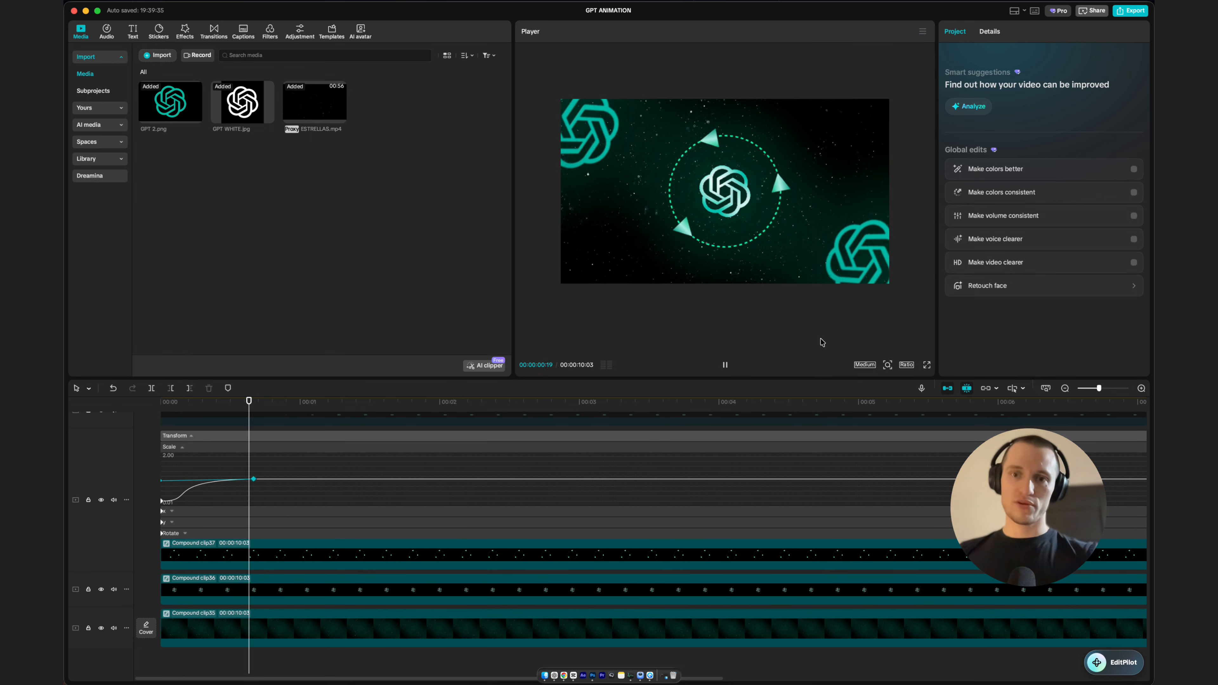
pyautogui.click(311, 562)
pyautogui.hotkey('alt', 'k')
pyautogui.click(302, 514)
pyautogui.press('v')
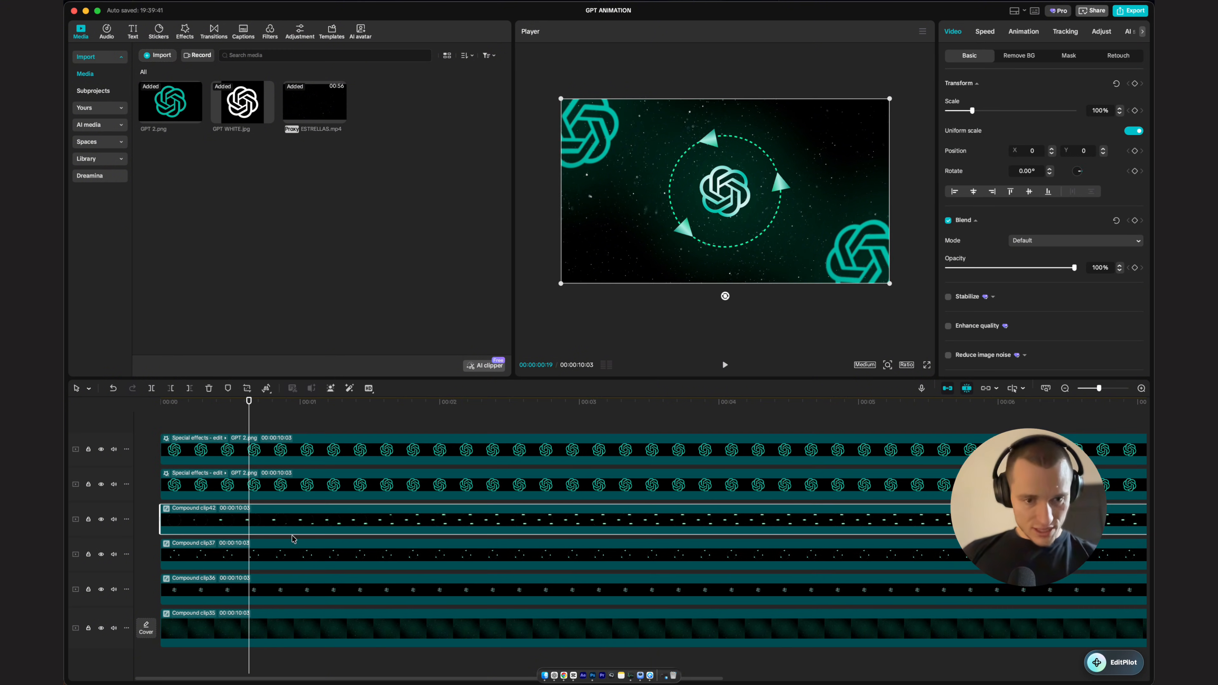
# Step: Add a keyframe to the labels-and-outer-ring compound clip and move it to align with the inner ring's 0:20 keyframe
pyautogui.moveTo(252, 408); pyautogui.dragTo(137, 422)
pyautogui.click(221, 519)
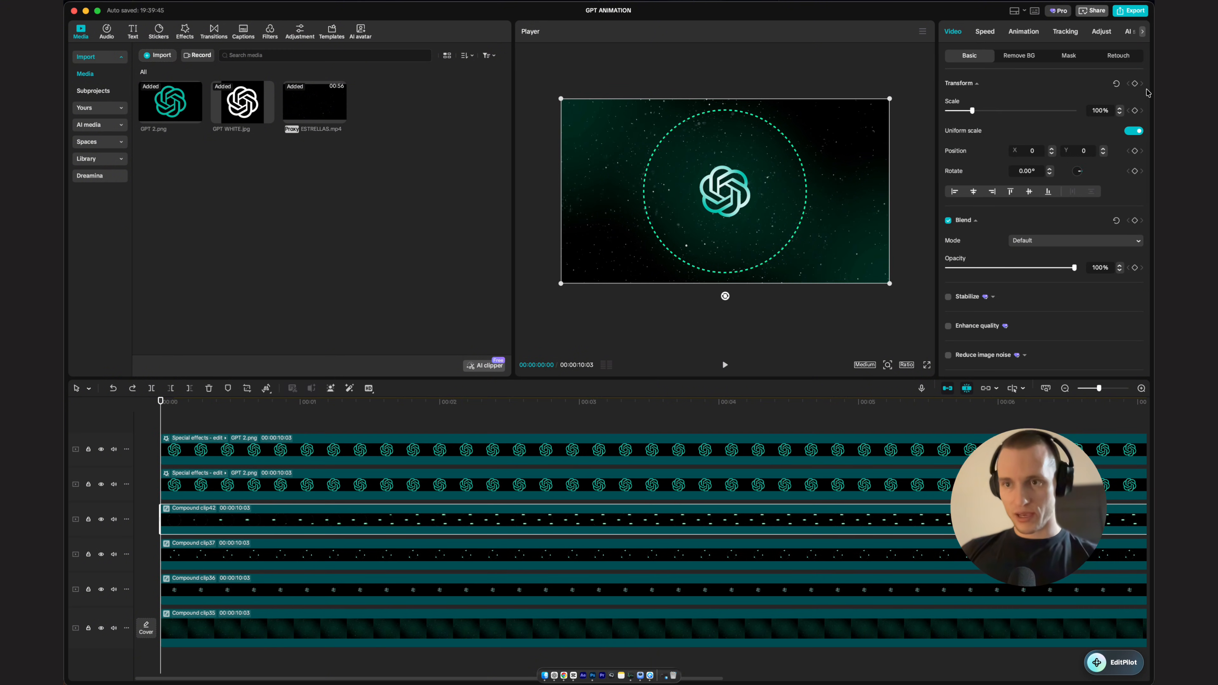
pyautogui.click(1135, 84)
pyautogui.press('space')
pyautogui.press('space')
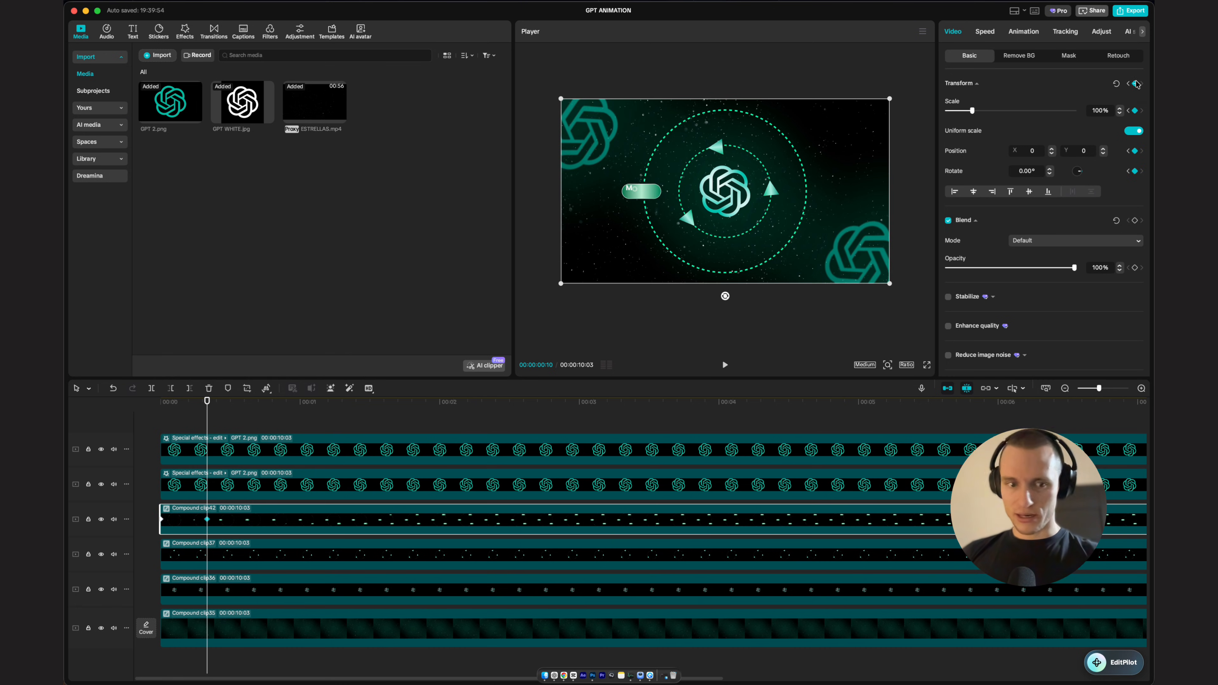
pyautogui.click(230, 556)
pyautogui.hotkey('shift', 'Right')
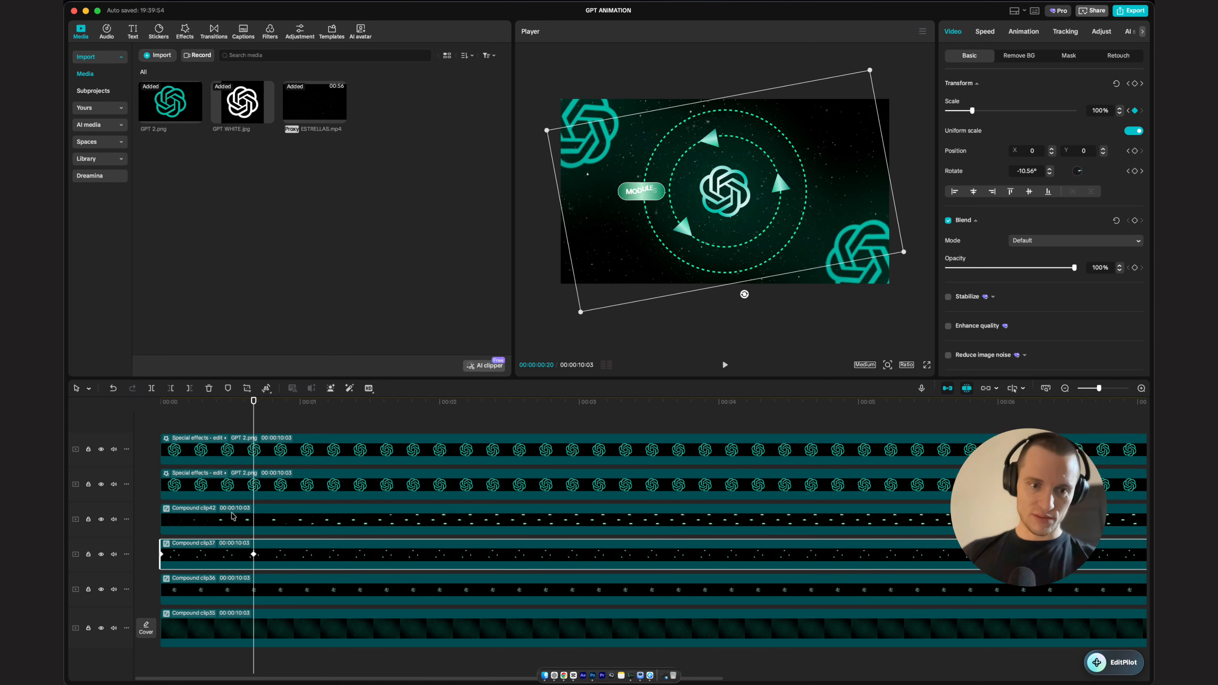
pyautogui.click(233, 517)
pyautogui.moveTo(208, 520); pyautogui.dragTo(259, 520)
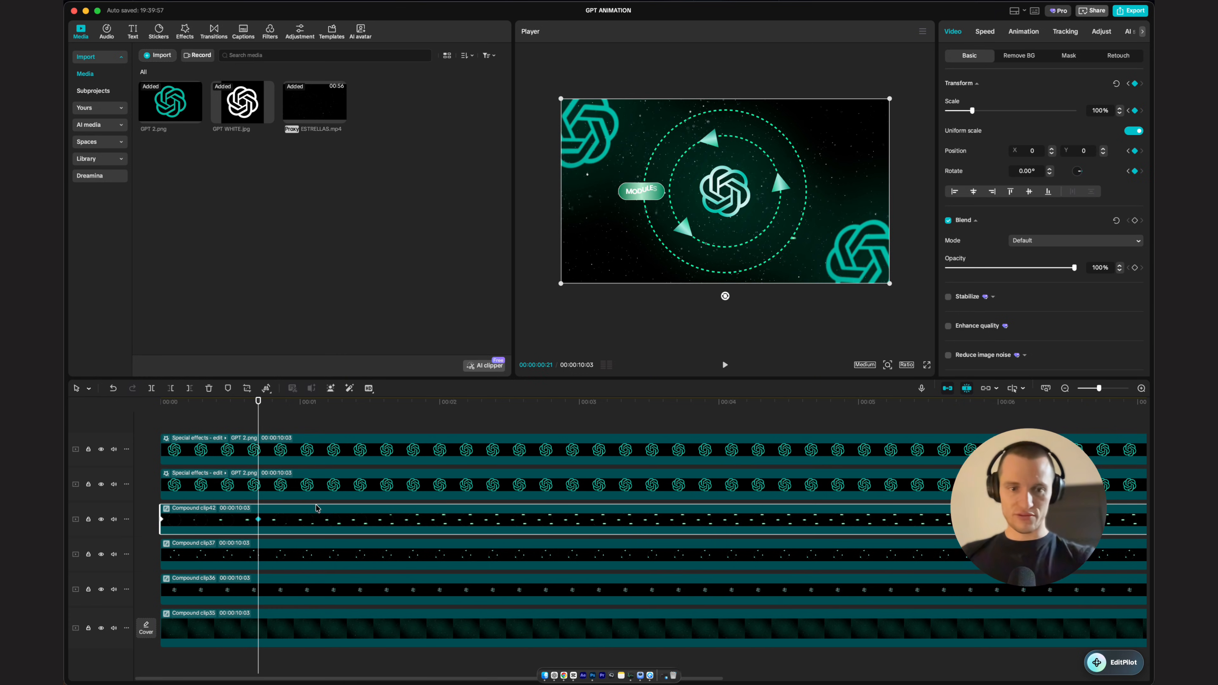
# Step: Keyframe the compound clip's scale at 1% at the start and 100% at about 0:20
pyautogui.moveTo(260, 403); pyautogui.dragTo(64, 442)
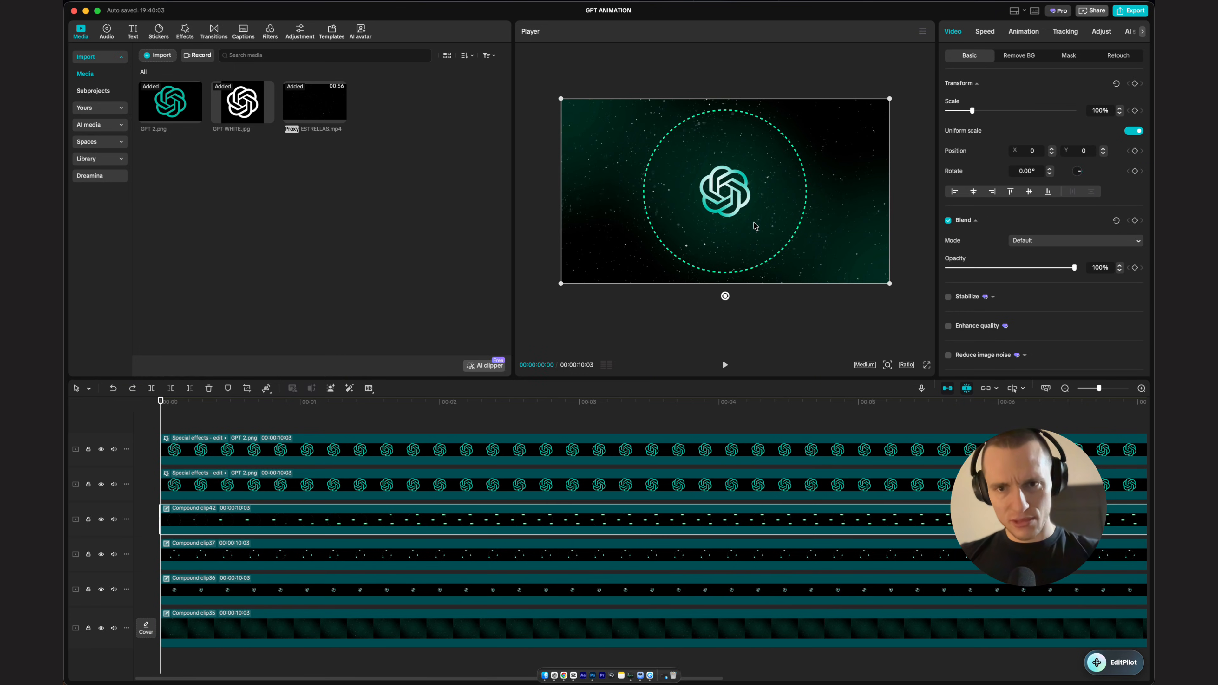
pyautogui.click(1136, 84)
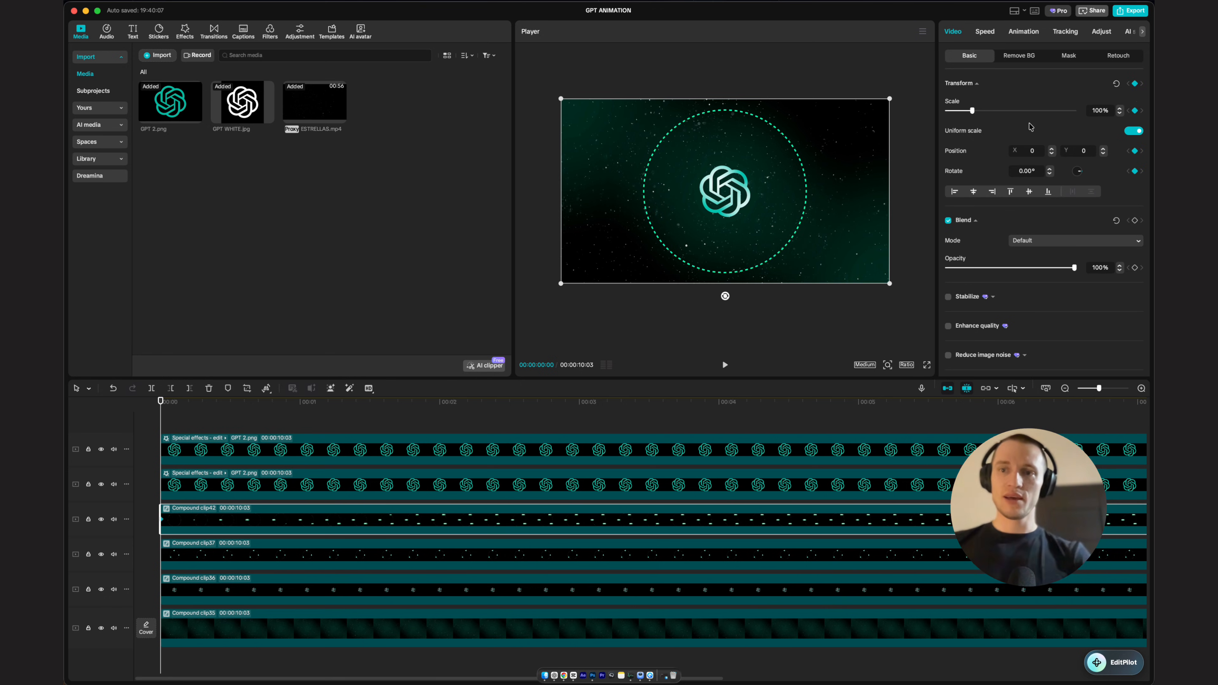
pyautogui.moveTo(973, 110); pyautogui.dragTo(853, 110)
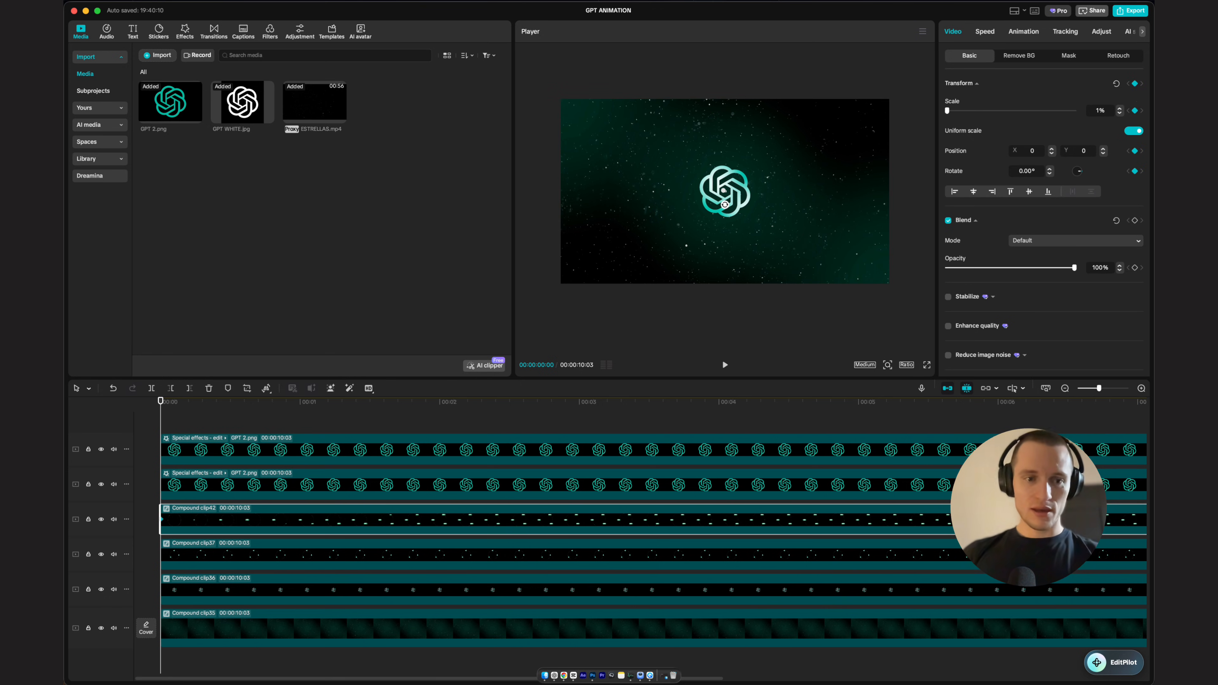
pyautogui.press('space')
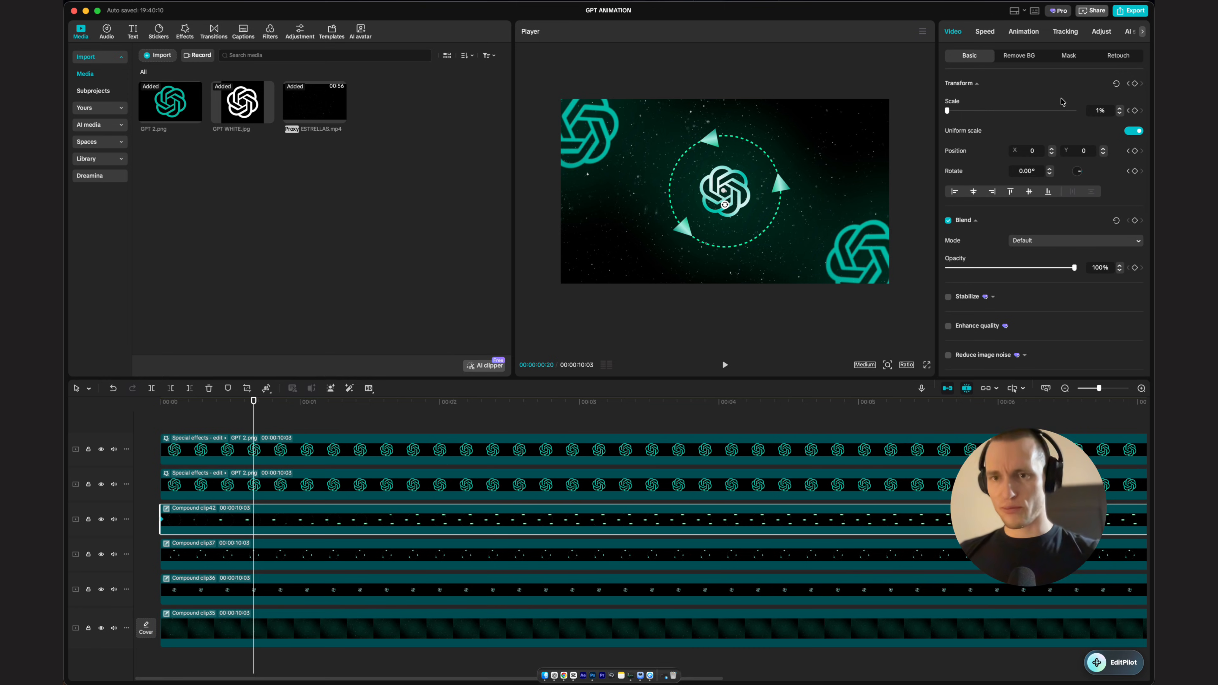
pyautogui.write('100')
pyautogui.press('Return')
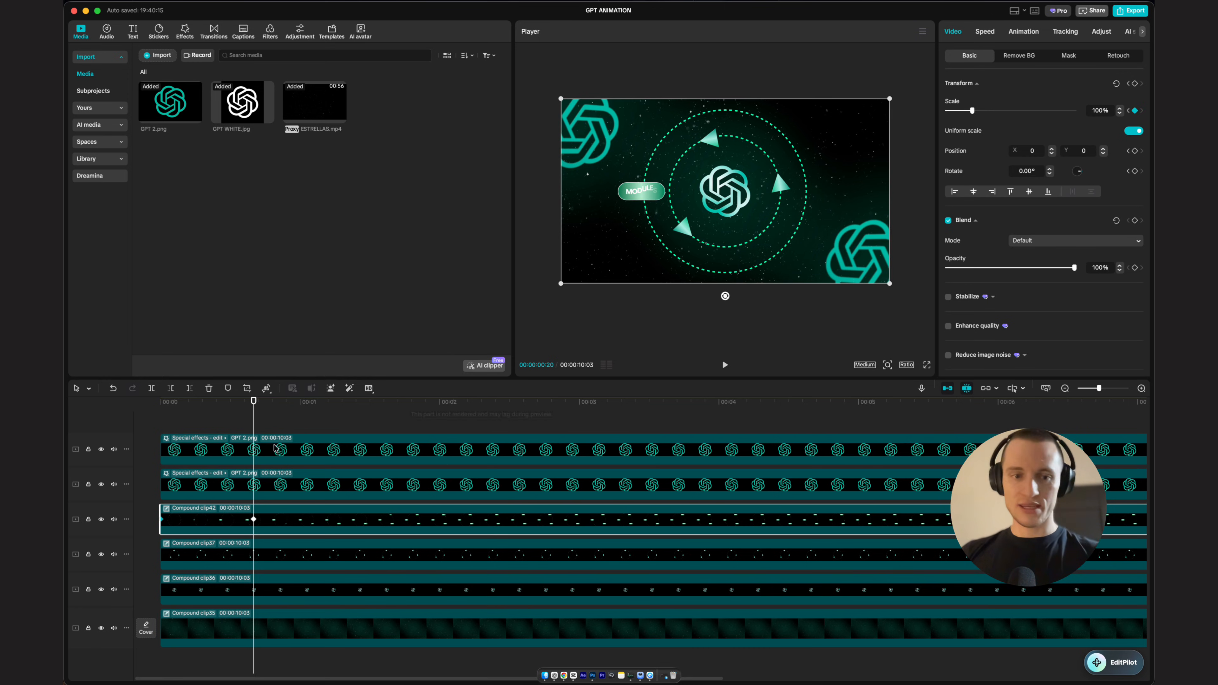
# Step: Open the compound clip's scale graph and apply an ease preset to its curve
pyautogui.click(266, 419)
pyautogui.moveTo(263, 402); pyautogui.dragTo(160, 402)
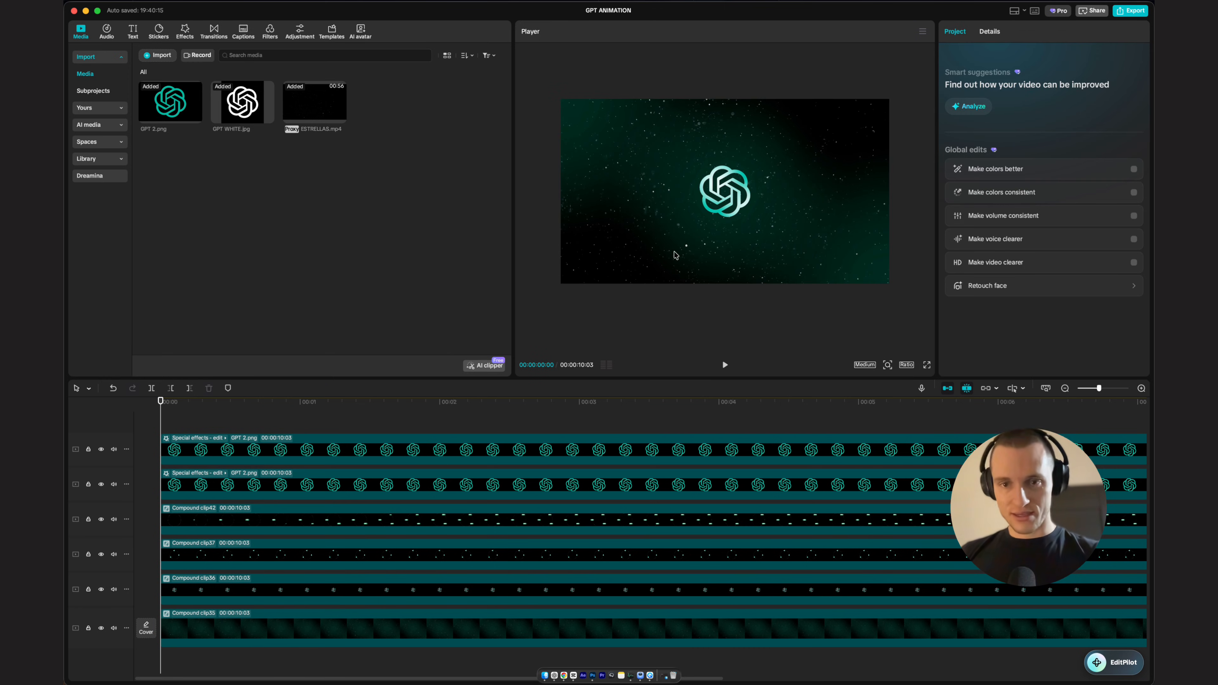
pyautogui.press('space')
pyautogui.press('space')
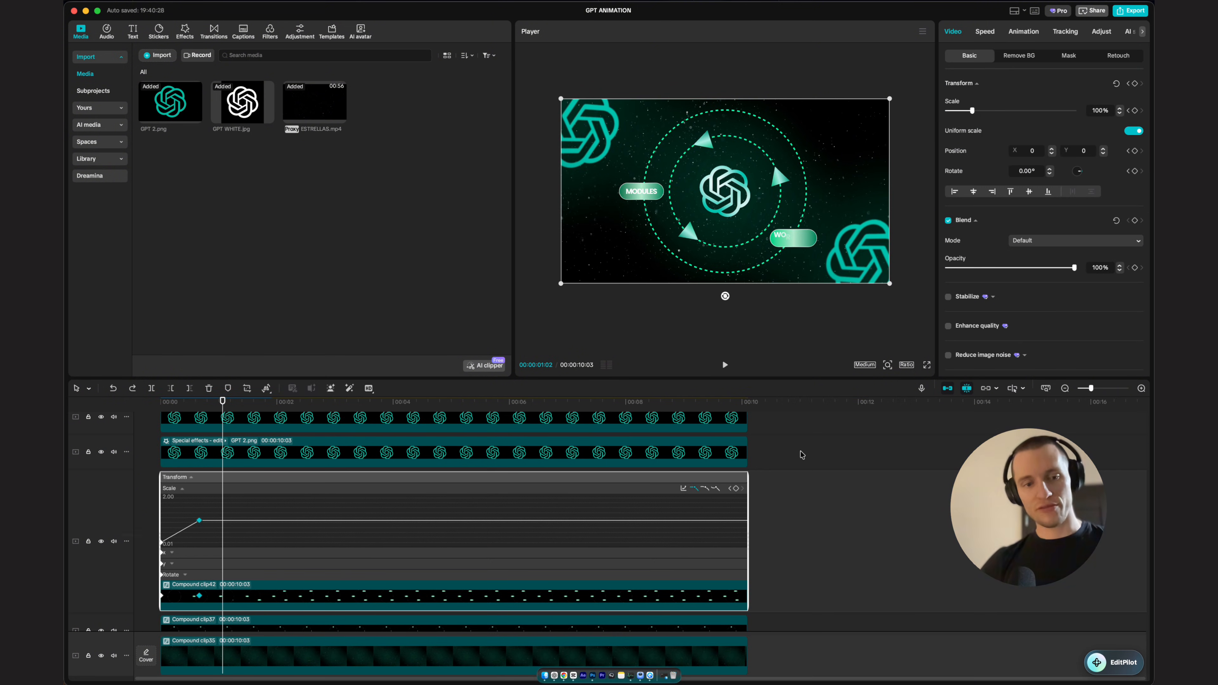
pyautogui.click(705, 490)
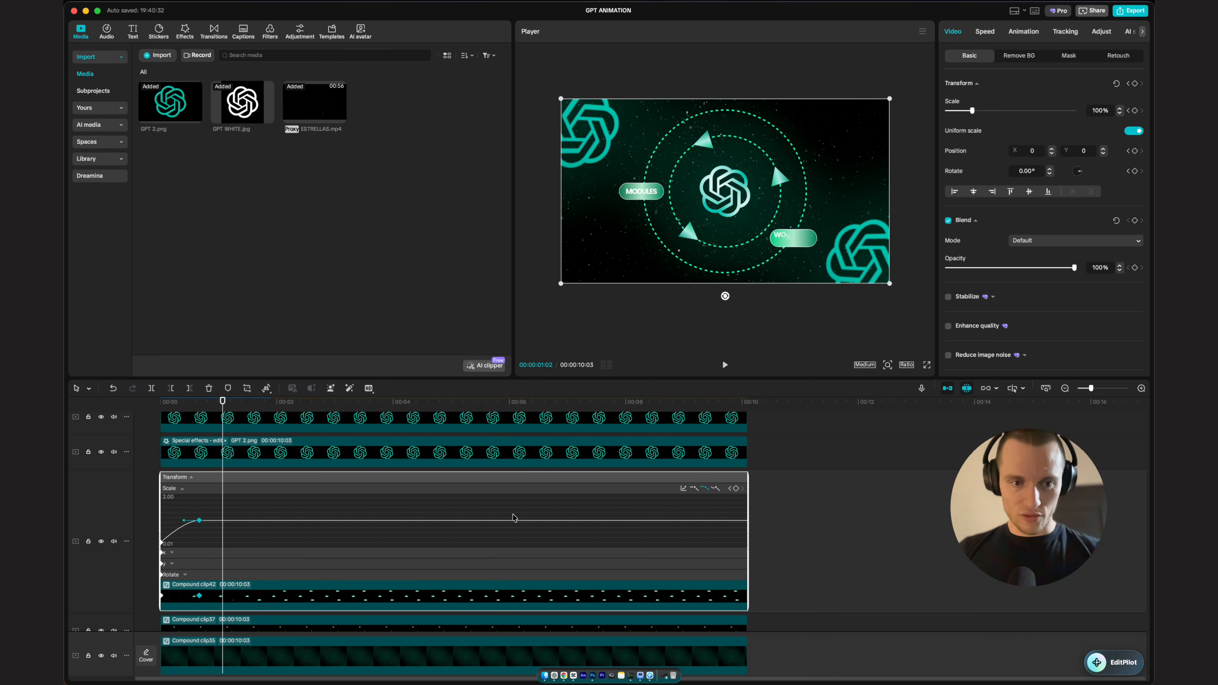
# Step: Shift the compound clip's scale keyframes a few frames later, starting about 0:03 and ending about 0:22
pyautogui.scroll(3, 516, 519)
pyautogui.scroll(-3, 240, 561)
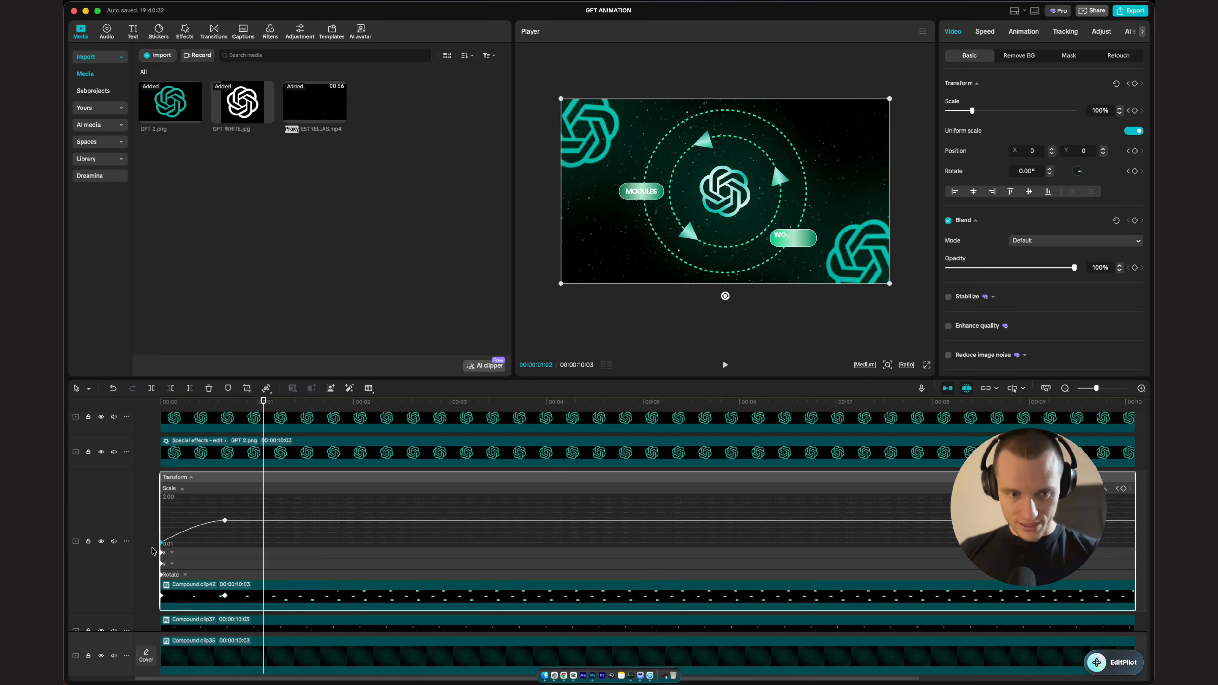
pyautogui.scroll(3, 254, 565)
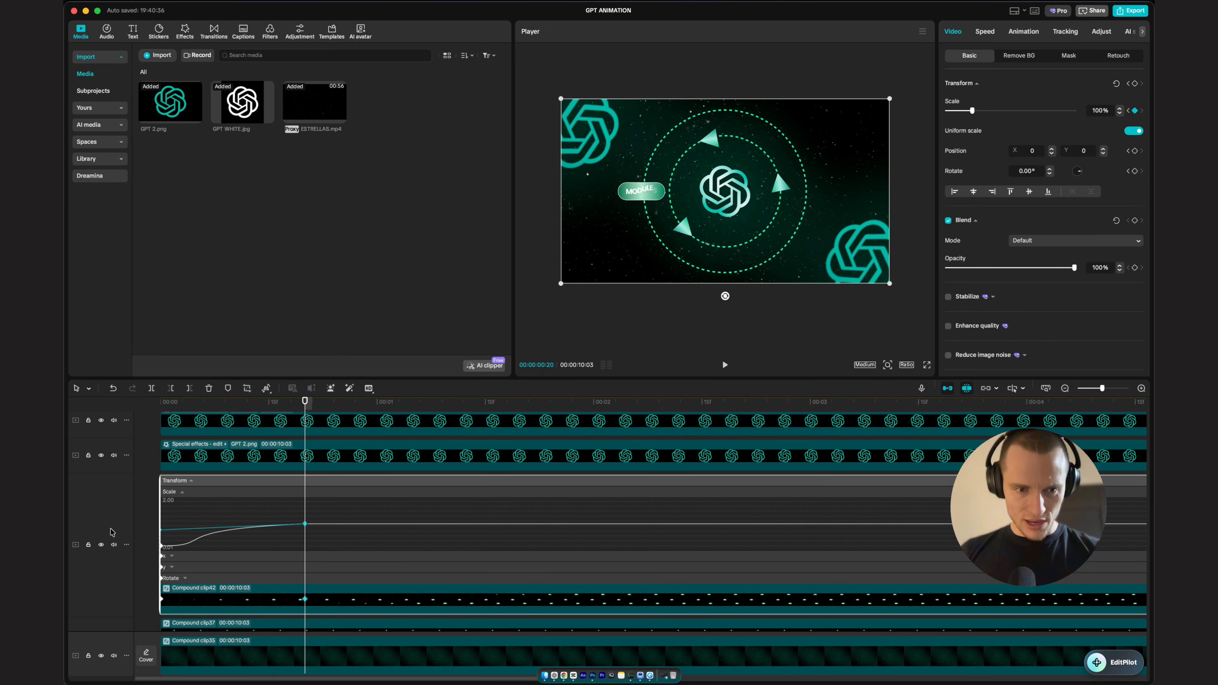
pyautogui.click(198, 399)
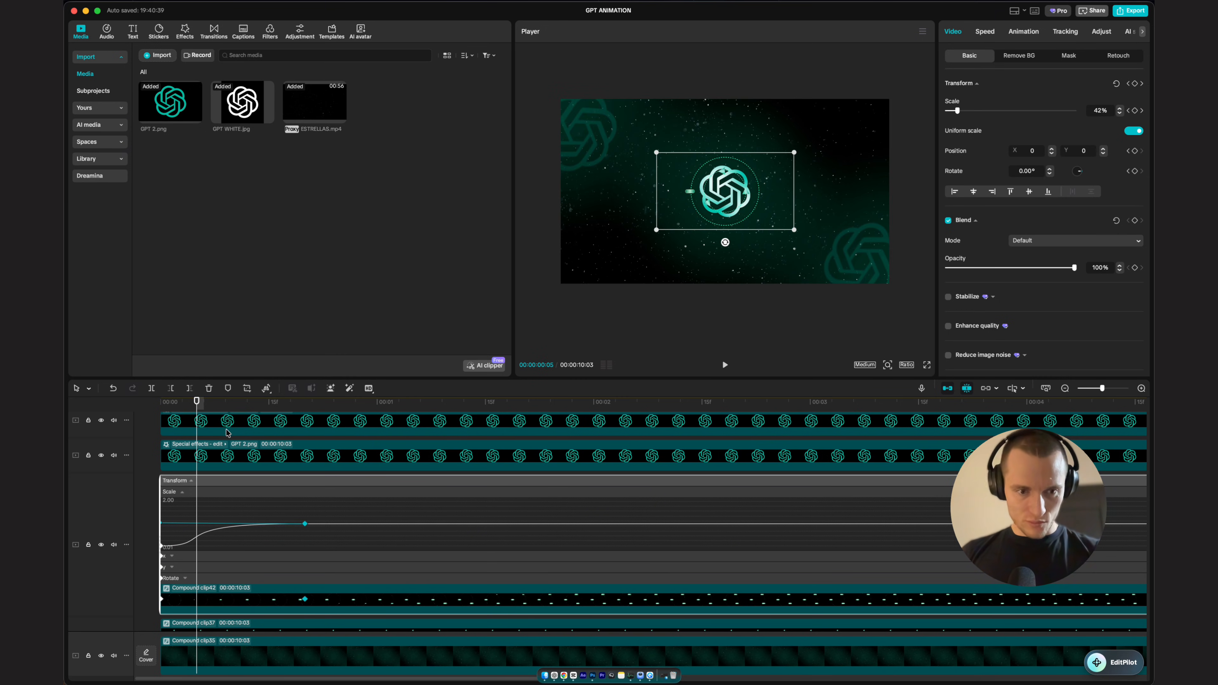
pyautogui.click(275, 402)
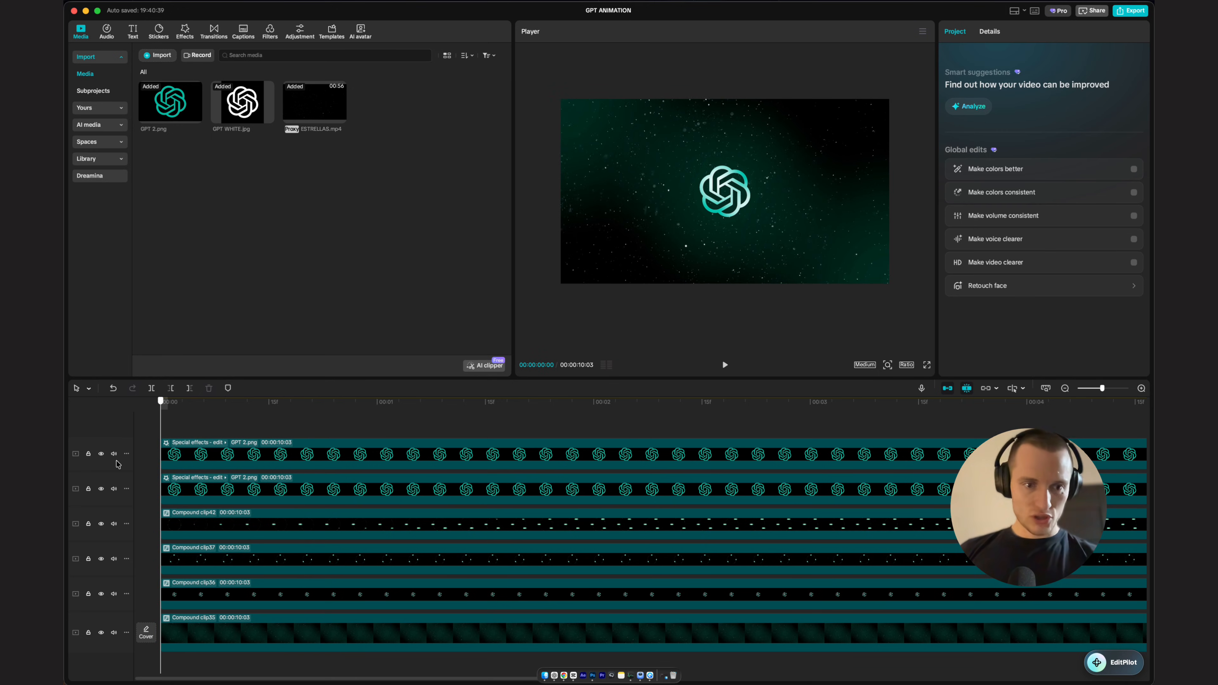
pyautogui.click(300, 537)
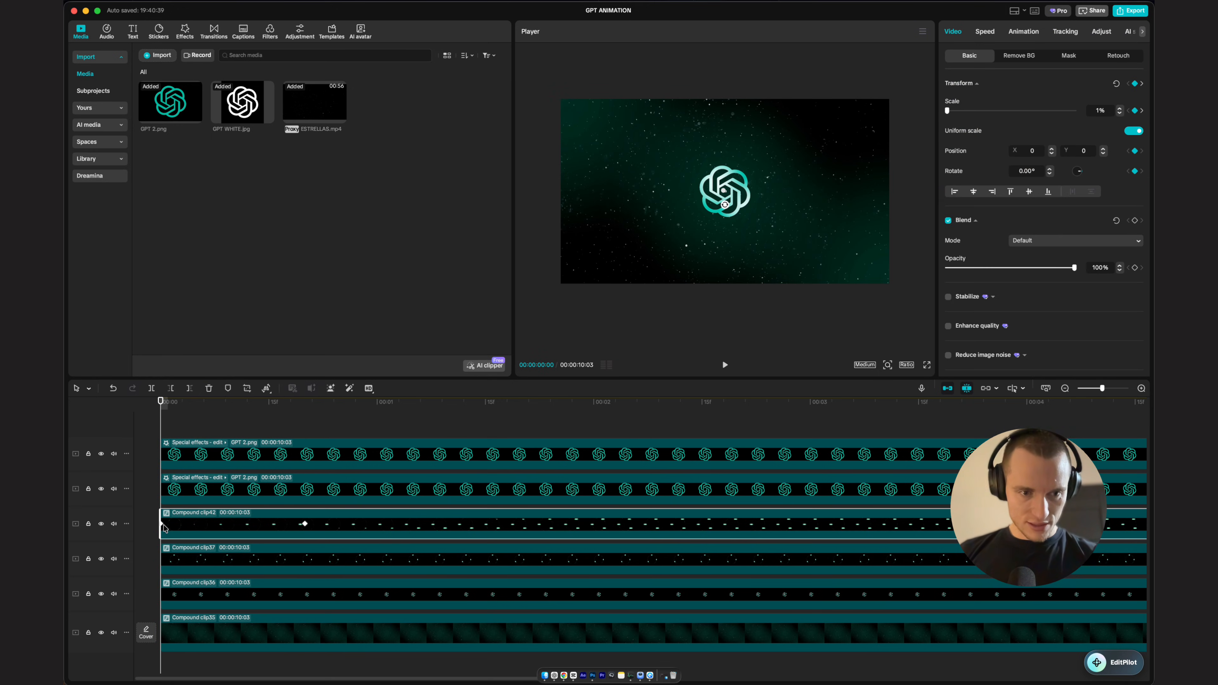
pyautogui.moveTo(163, 526); pyautogui.dragTo(182, 525)
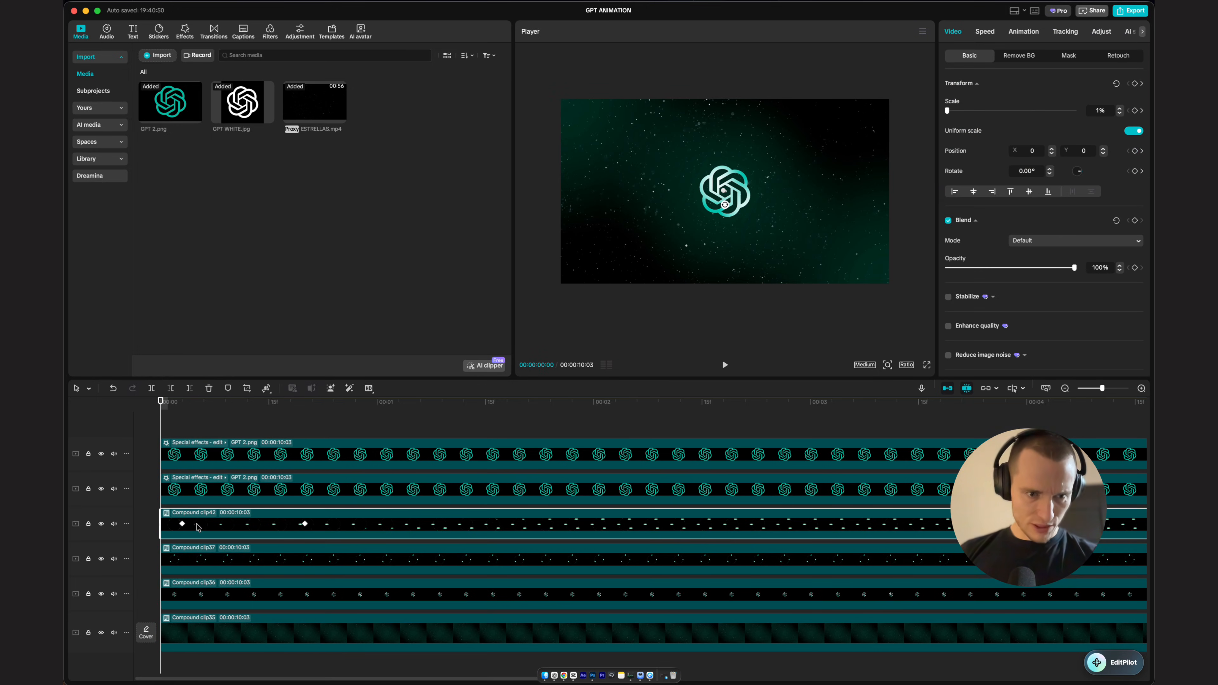
pyautogui.moveTo(305, 524); pyautogui.dragTo(340, 524)
pyautogui.moveTo(230, 404); pyautogui.dragTo(139, 432)
pyautogui.press('space')
pyautogui.click(341, 527)
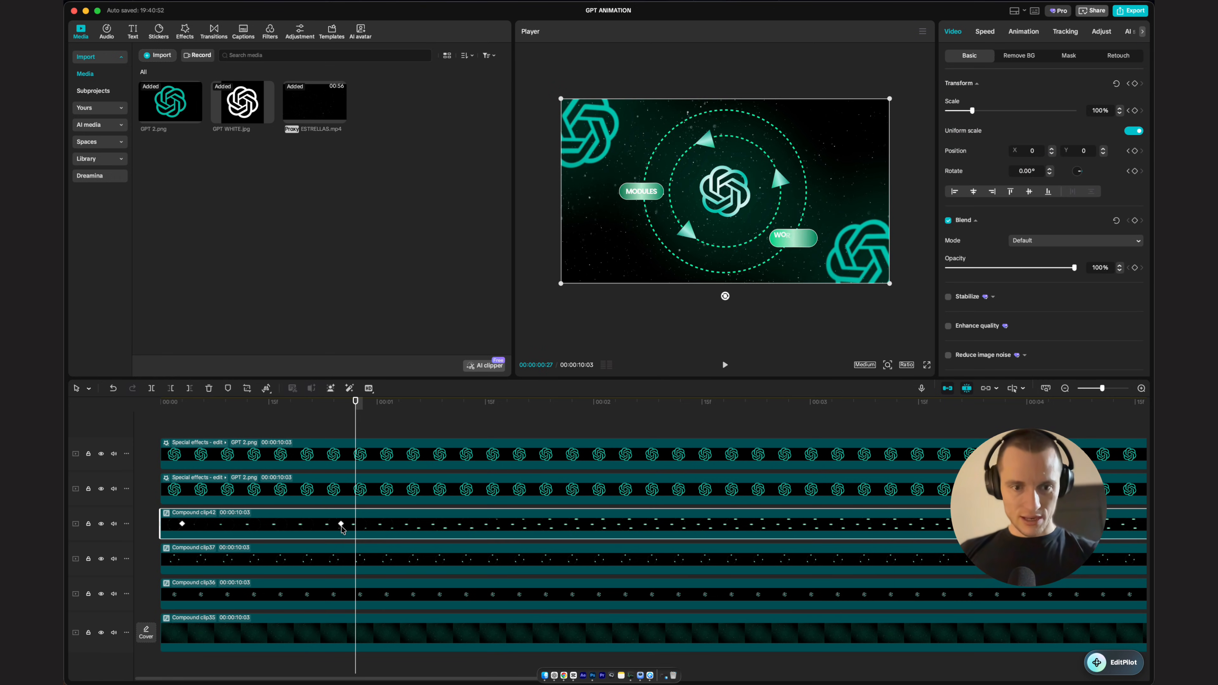
pyautogui.moveTo(341, 525); pyautogui.dragTo(327, 525)
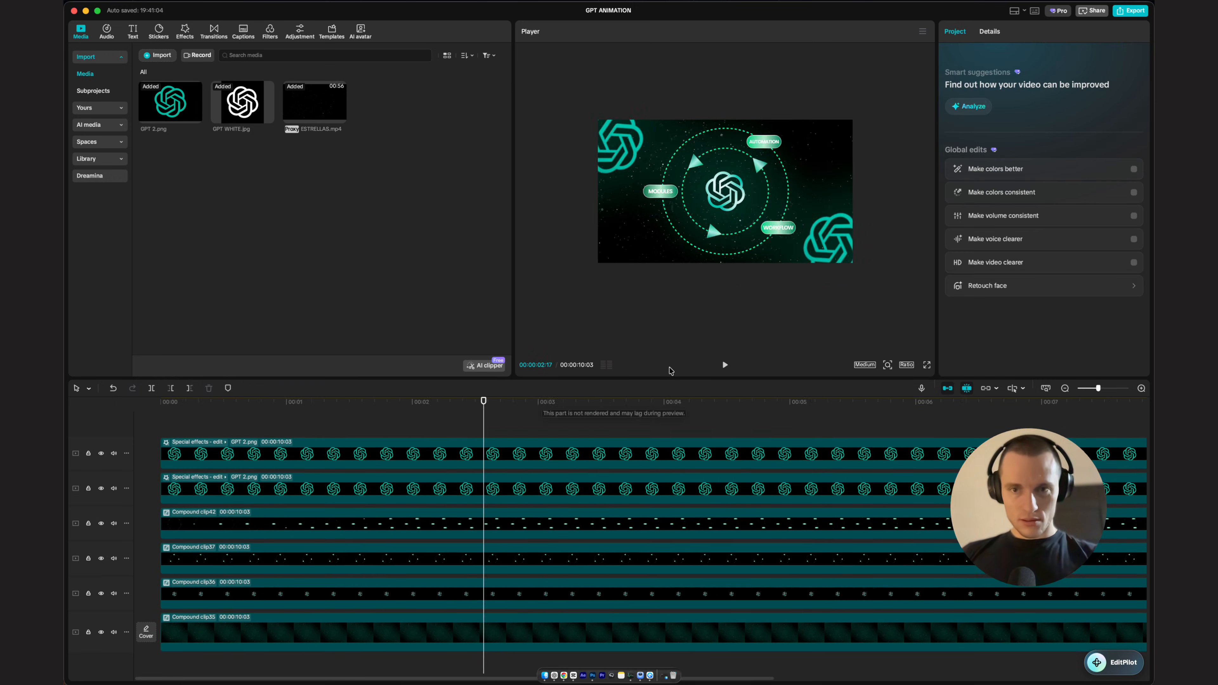
# Step: Play the animation from the start to review the staggered scale-ins
pyautogui.scroll(-5, 261, 525)
pyautogui.scroll(5, 261, 525)
pyautogui.click(293, 522)
pyautogui.hscroll(-3, 238, 527)
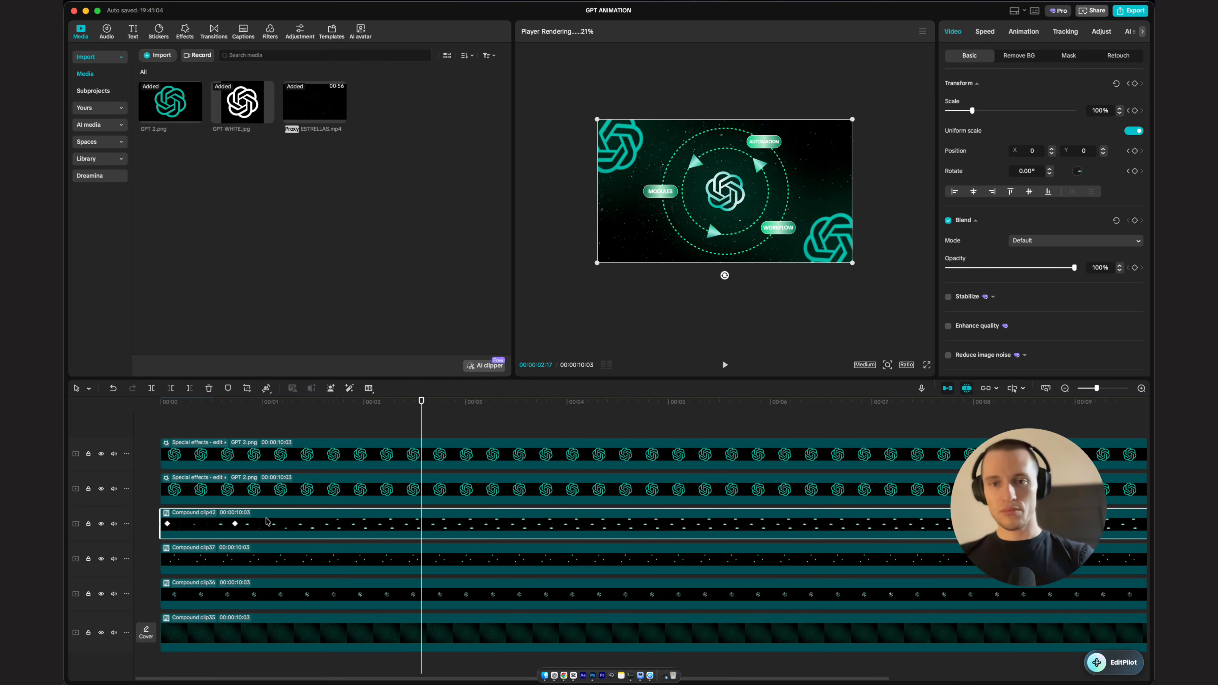
pyautogui.scroll(-1, 437, 551)
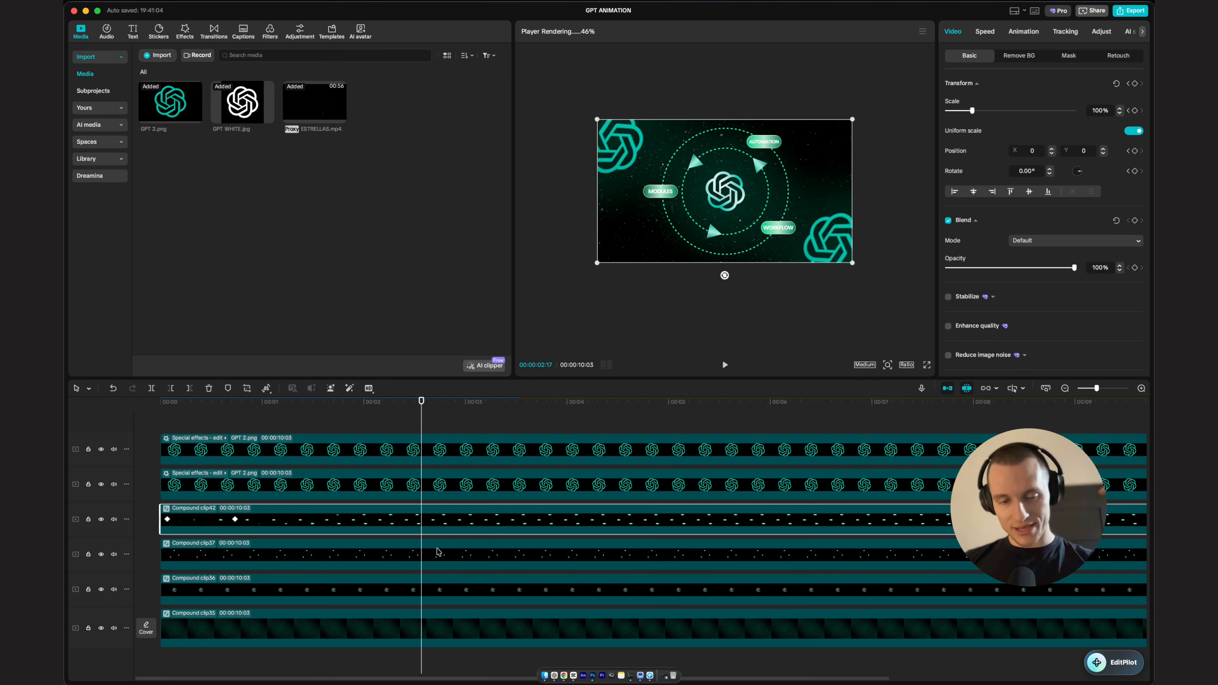
pyautogui.scroll(1, 433, 525)
pyautogui.moveTo(363, 405); pyautogui.dragTo(133, 436)
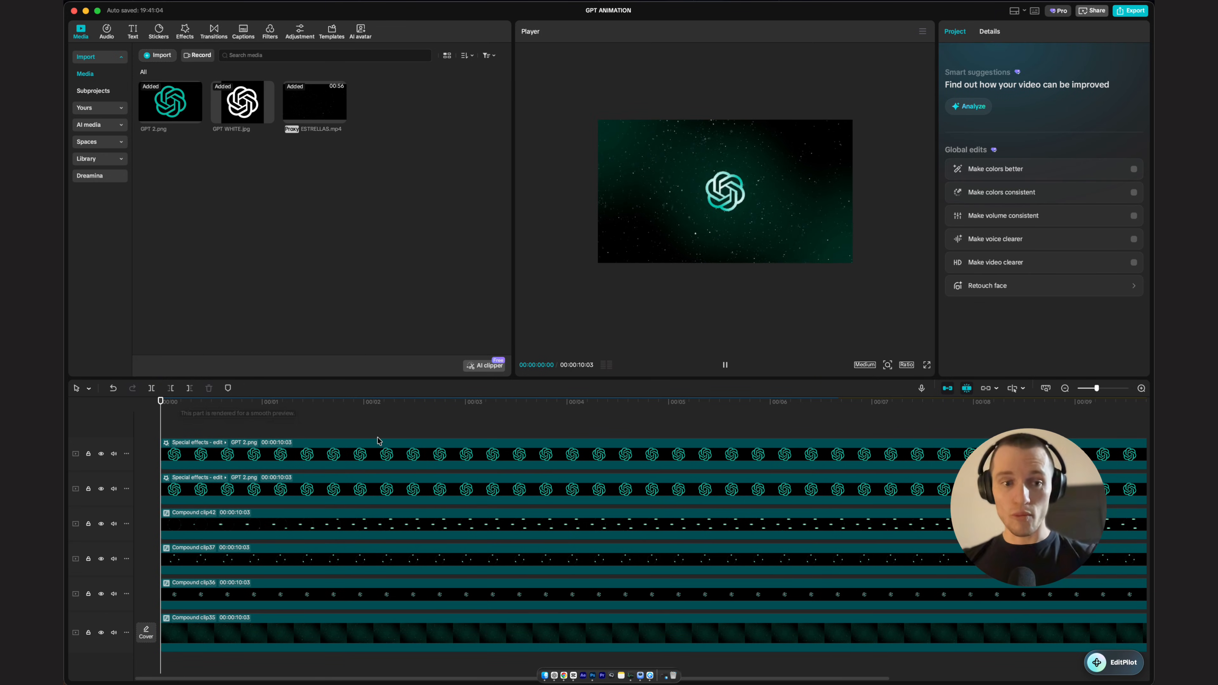
pyautogui.click(309, 402)
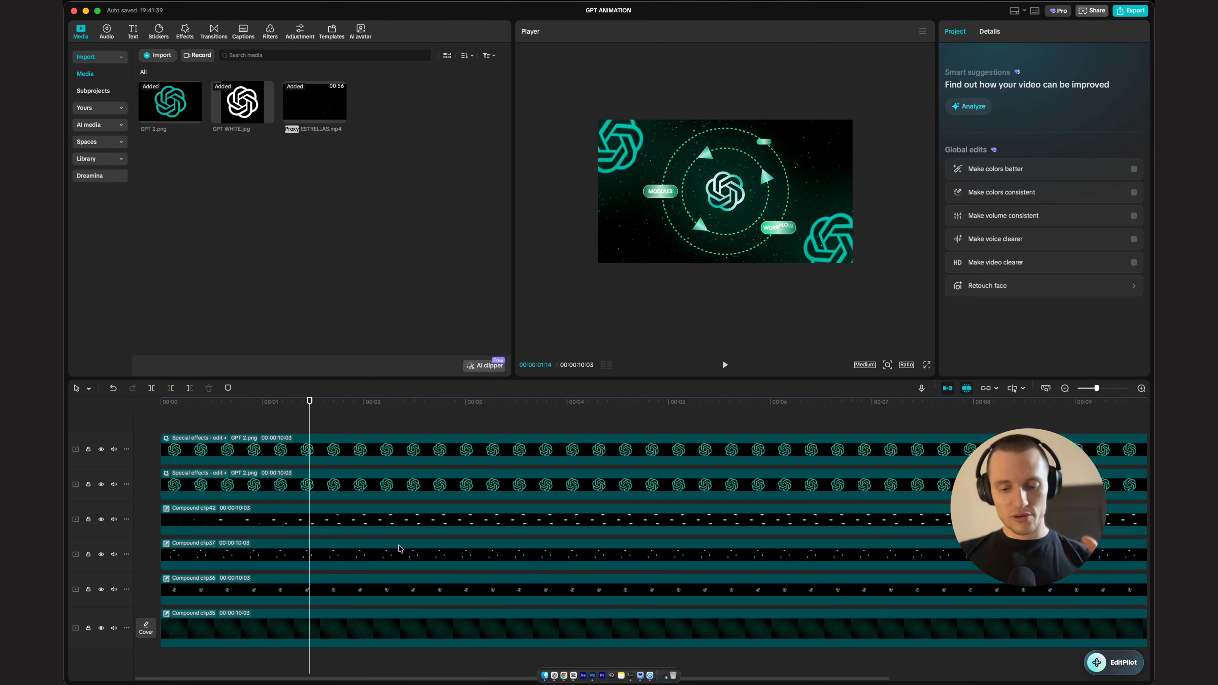
# Step: Deactivate the inner ring clip and the labels-and-outer-ring compound clip
pyautogui.click(400, 548)
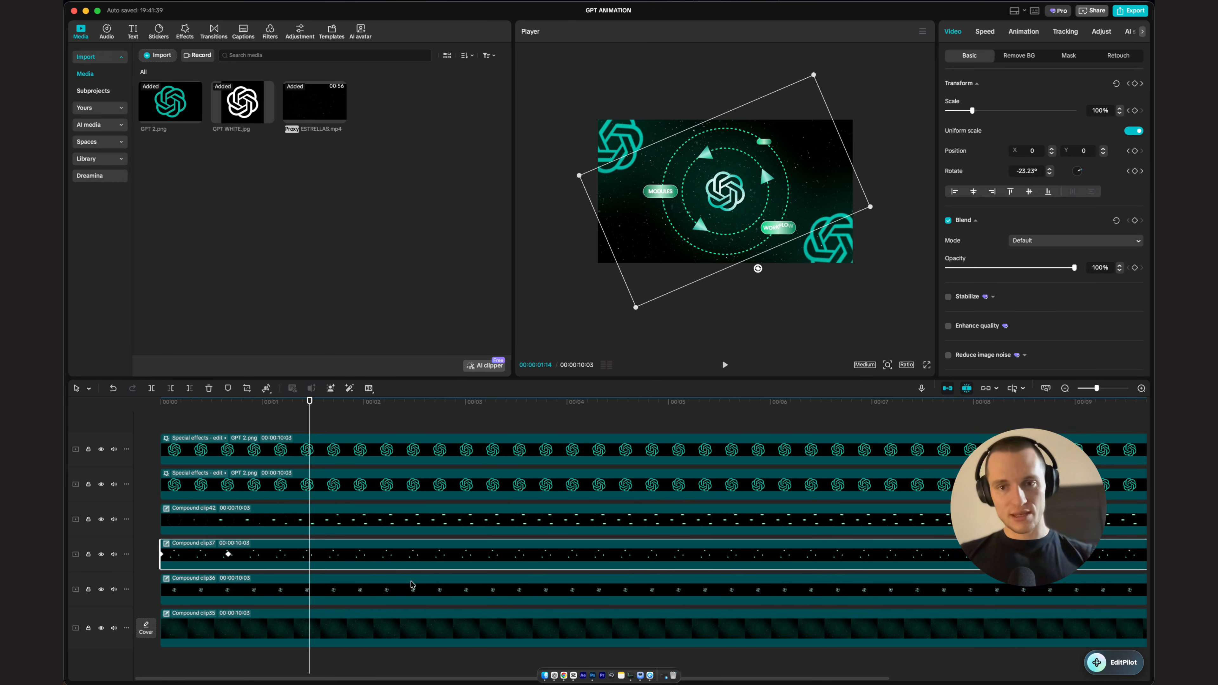
pyautogui.press('v')
pyautogui.click(348, 524)
pyautogui.press('v')
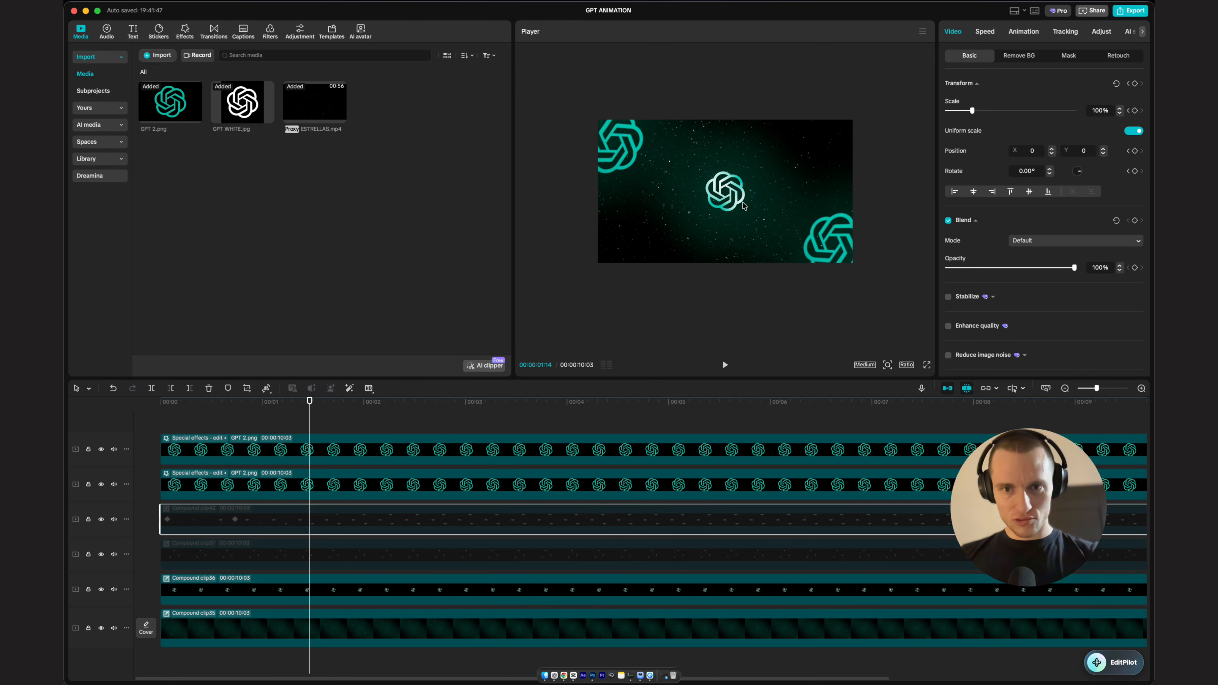
# Step: Reactivate the inner ring compound clip
pyautogui.click(465, 582)
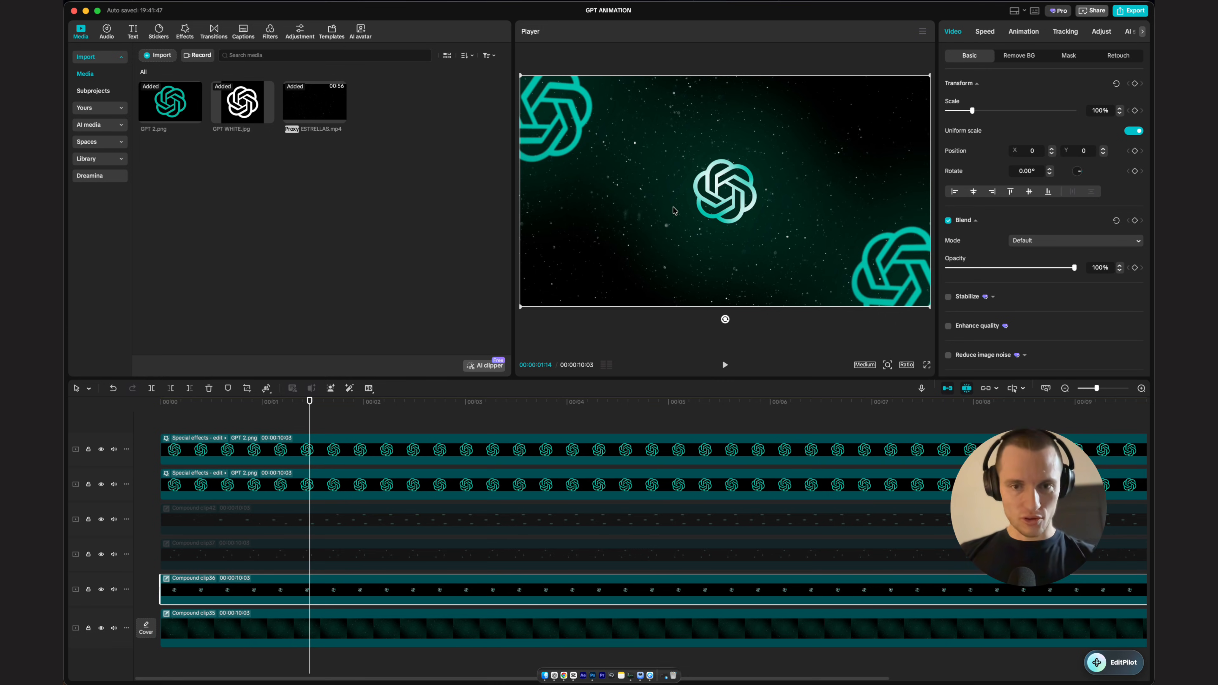
pyautogui.click(280, 557)
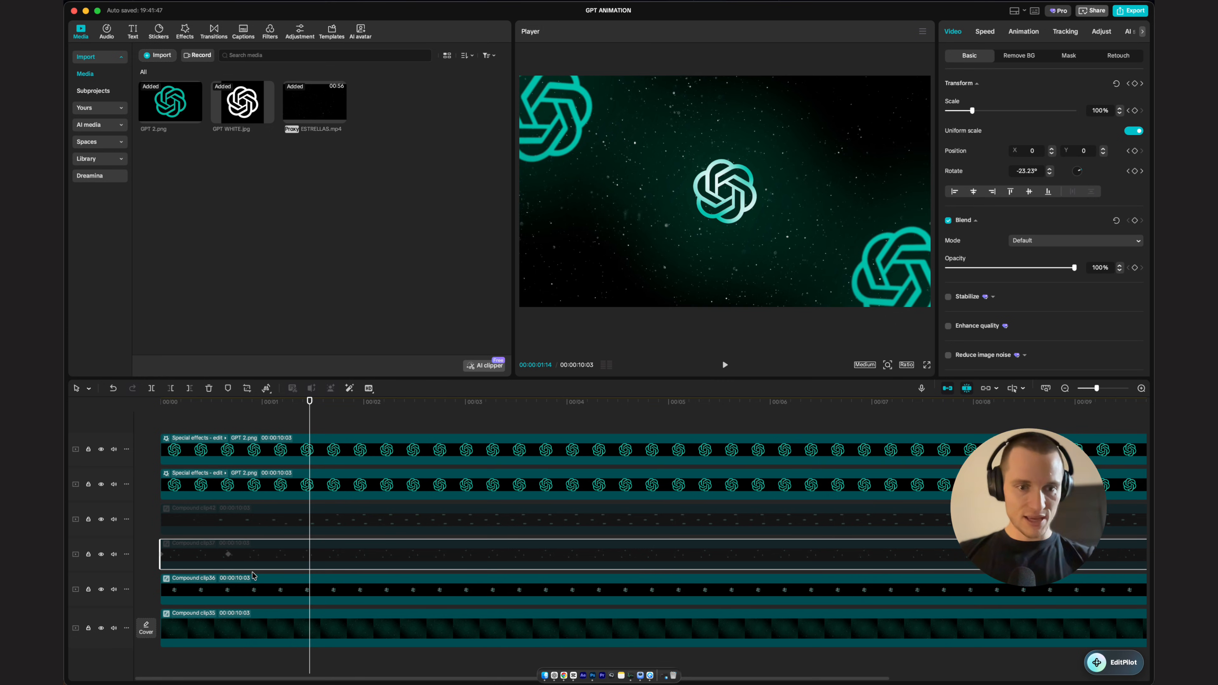
pyautogui.click(228, 555)
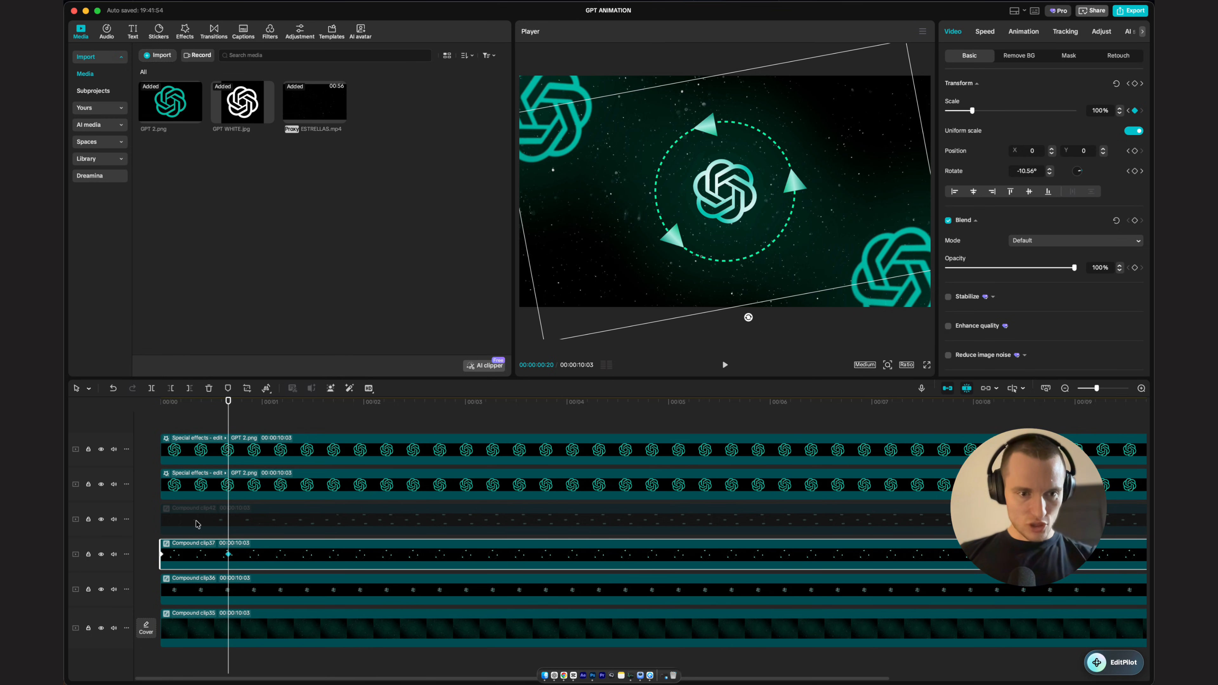
# Step: Move the inner ring and labels compound clips later so both start at about 0:20
pyautogui.keyDown('shift'); pyautogui.click(227, 525); pyautogui.keyUp('shift')
pyautogui.moveTo(262, 535); pyautogui.dragTo(328, 535)
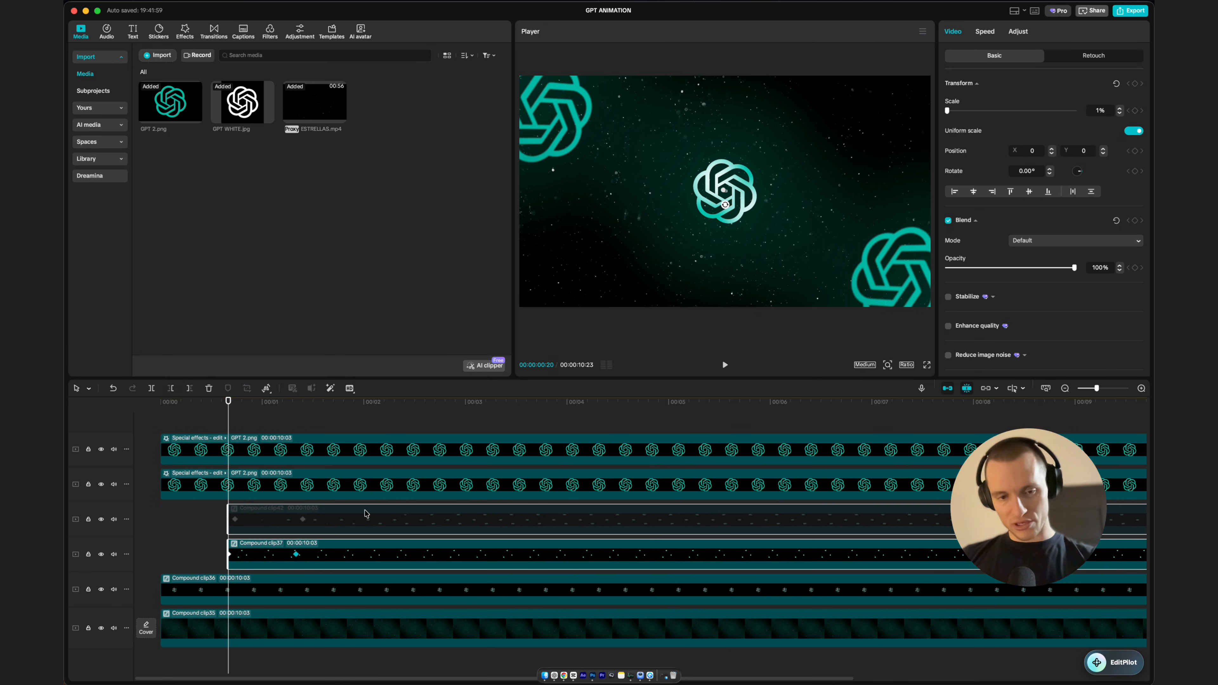
# Step: Keyframe the logo compound clip's transform at 0:20 and move it offscreen left at the start (X -2960)
pyautogui.click(275, 581)
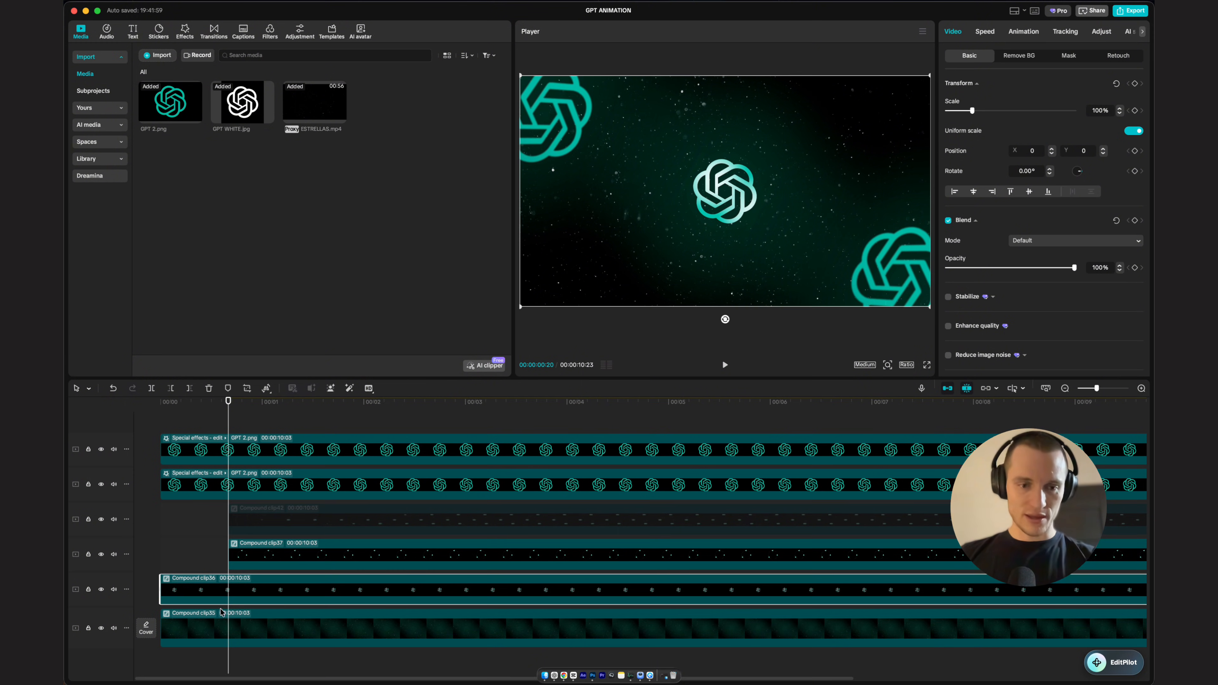
pyautogui.click(1134, 85)
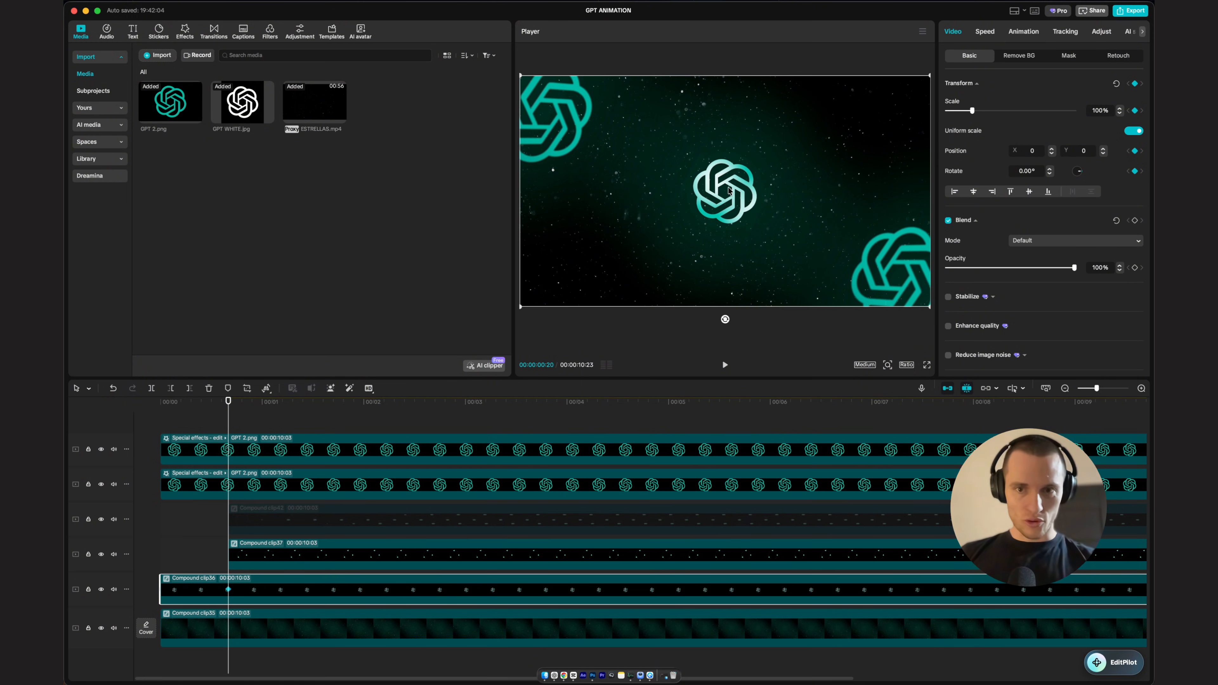
pyautogui.press('Home')
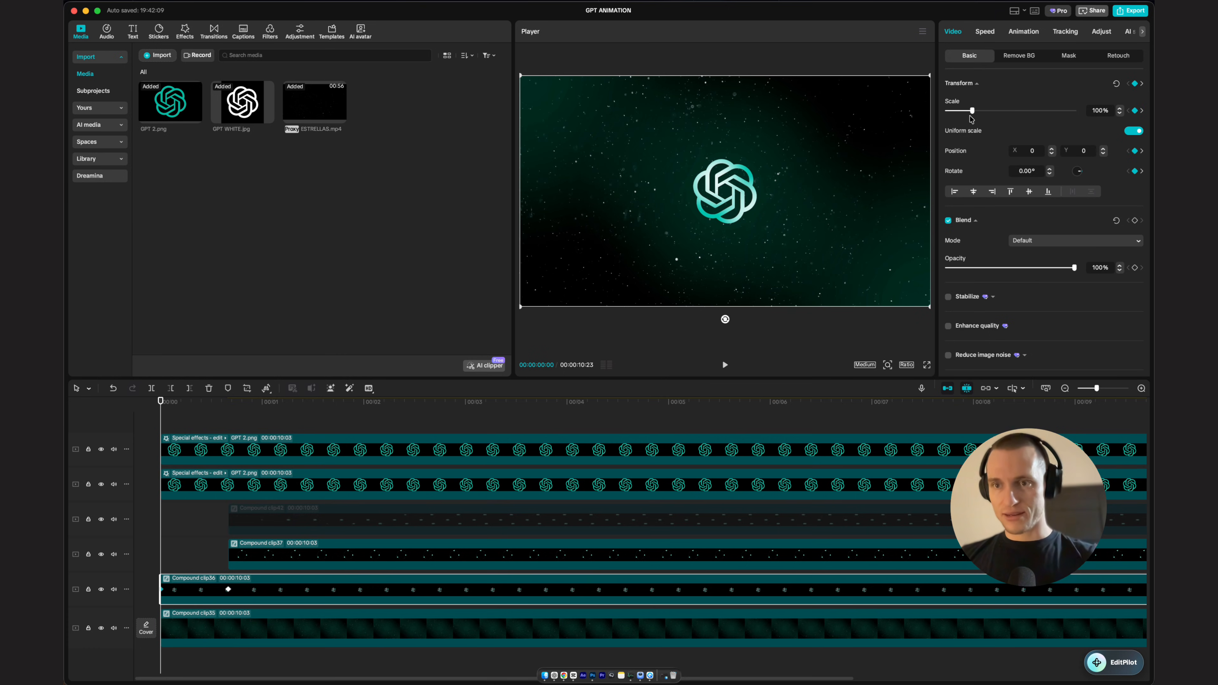
pyautogui.moveTo(785, 185); pyautogui.dragTo(537, 190)
pyautogui.press('space')
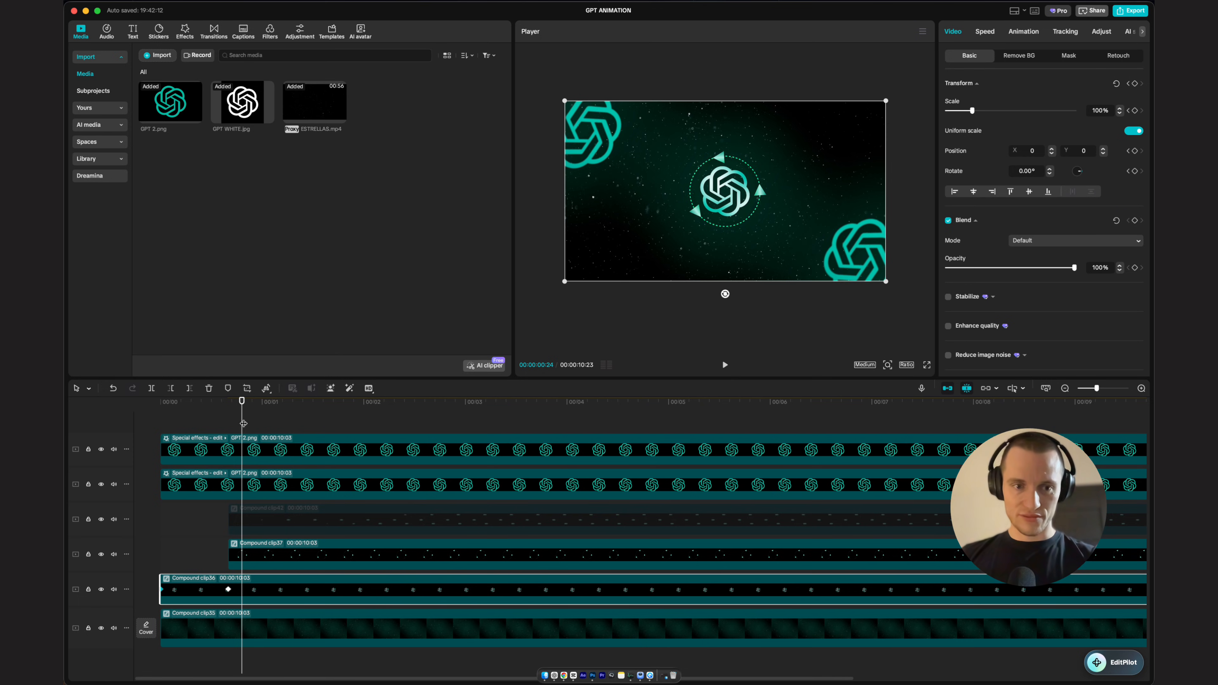
# Step: Set the logo compound clip's rotation to 500° at 0:20
pyautogui.moveTo(244, 423); pyautogui.dragTo(144, 435)
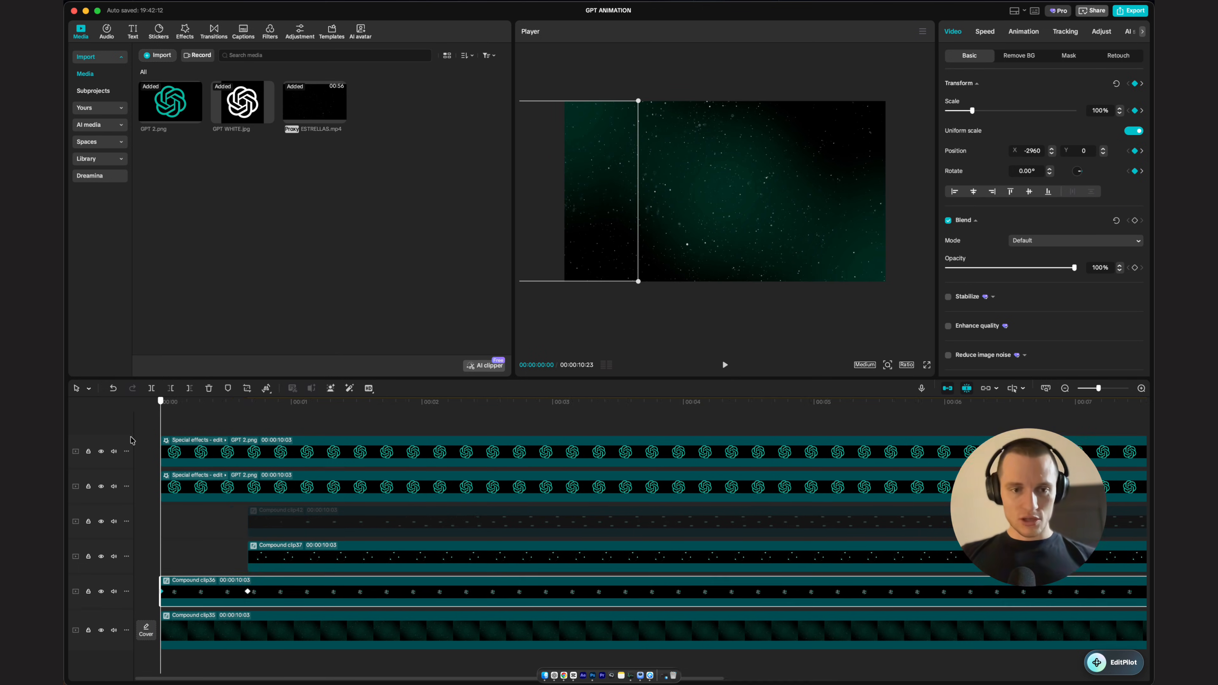
pyautogui.moveTo(162, 441); pyautogui.dragTo(263, 509)
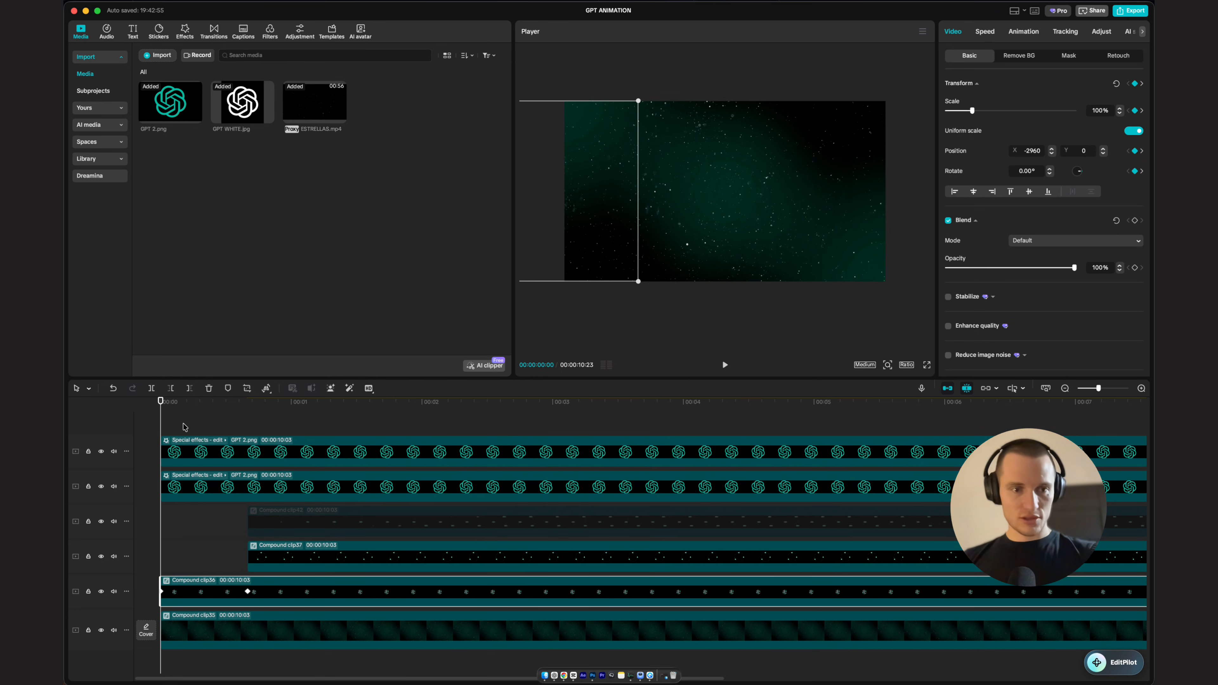
pyautogui.click(247, 422)
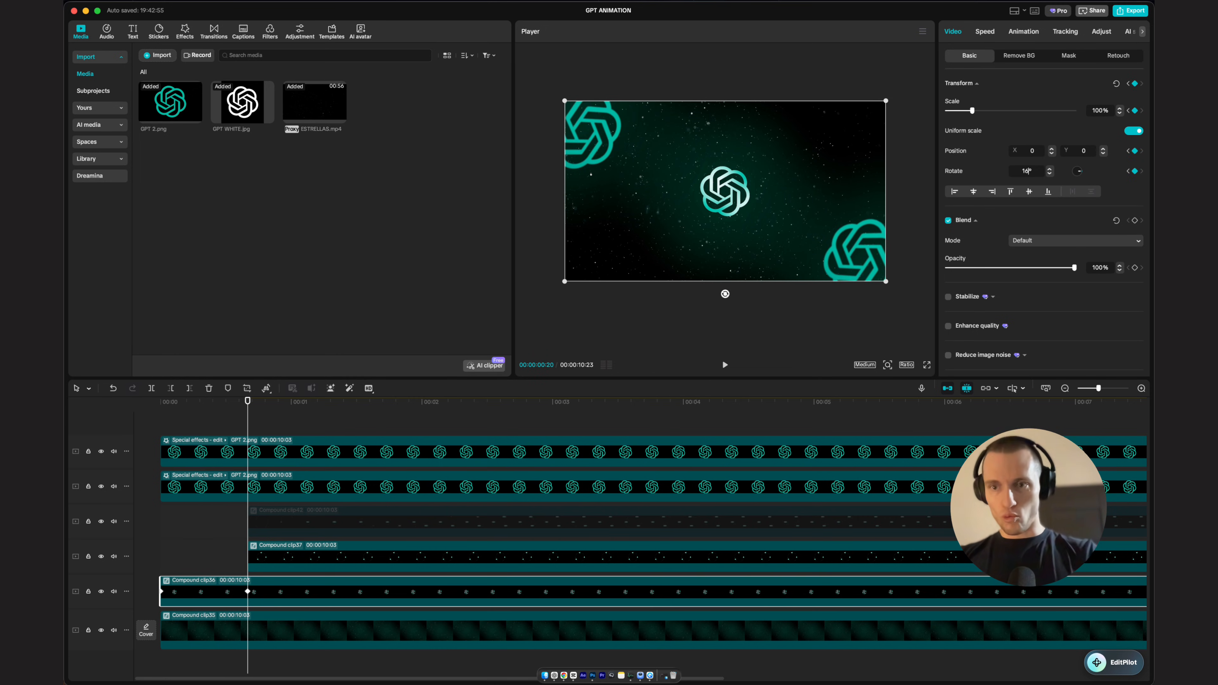
pyautogui.scroll(5, 1028, 170)
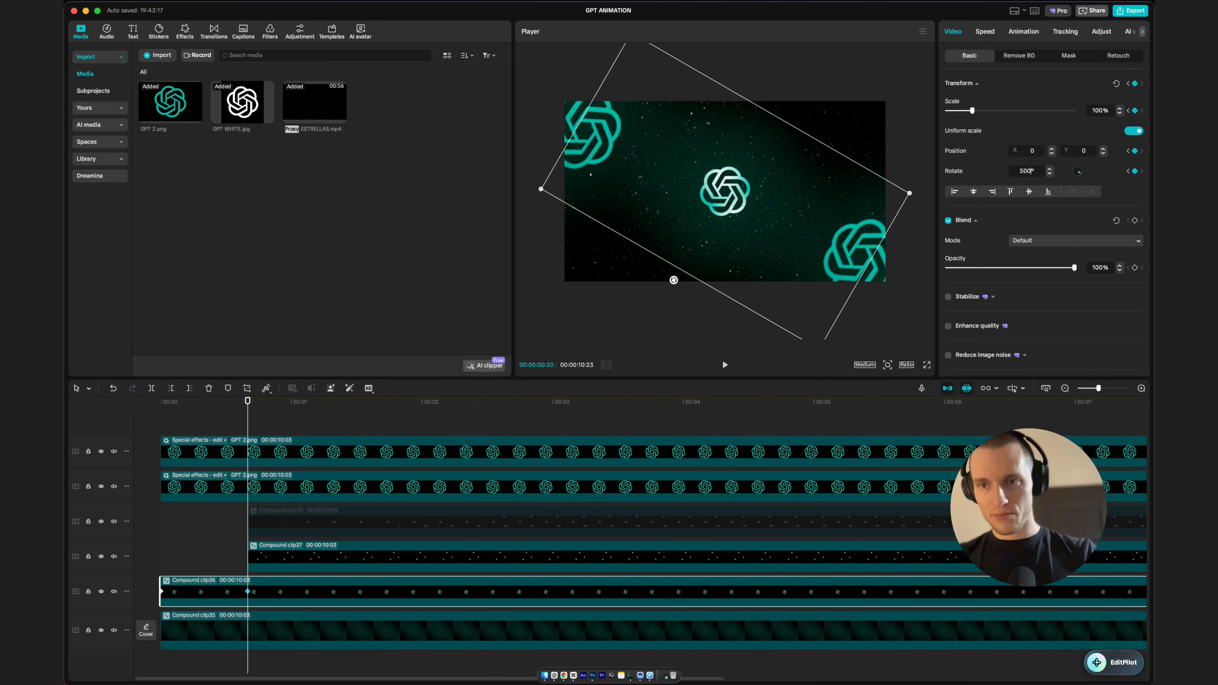
# Step: Play the animation from the start to review the logo's slide-in and spin
pyautogui.press('Home')
pyautogui.press('space')
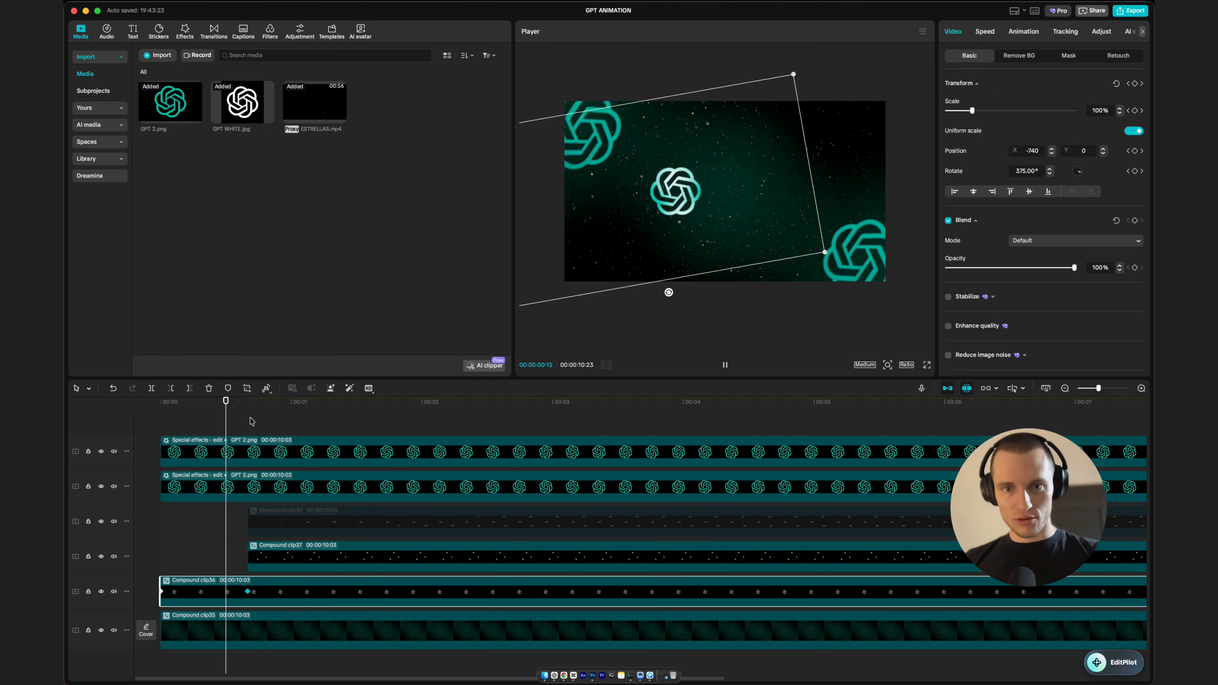
pyautogui.press('space')
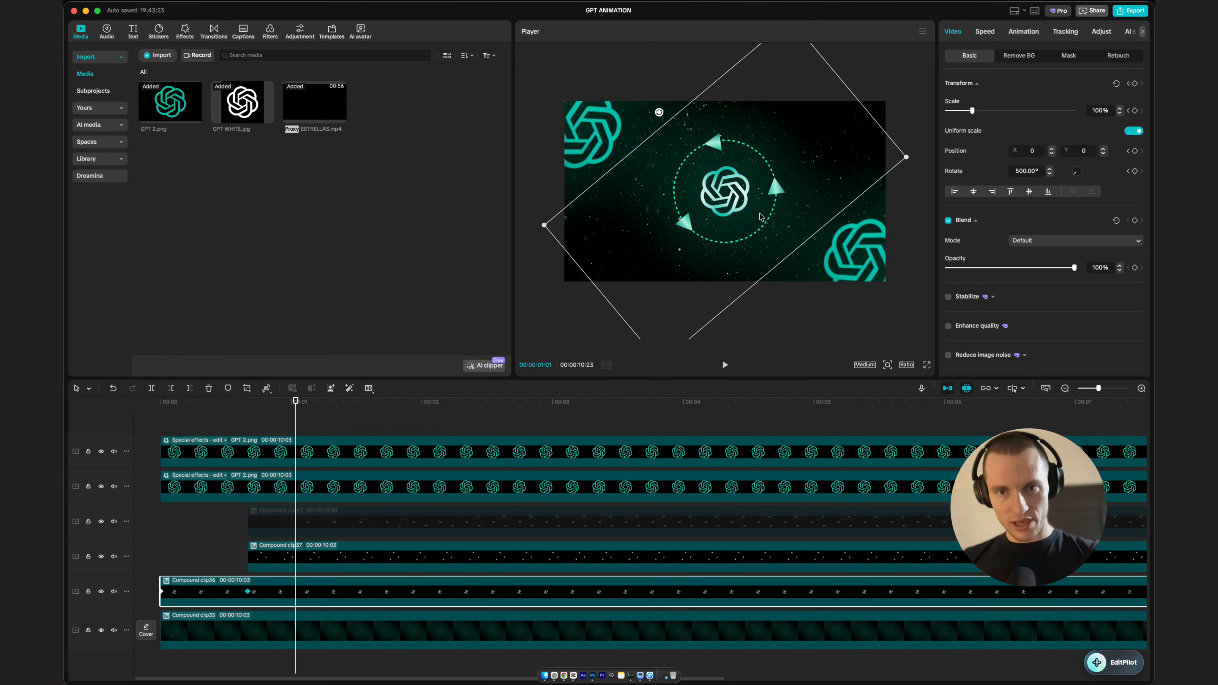
pyautogui.press('space')
# Step: Set the logo clip's rotation to 650° at about 1:13
pyautogui.press('space')
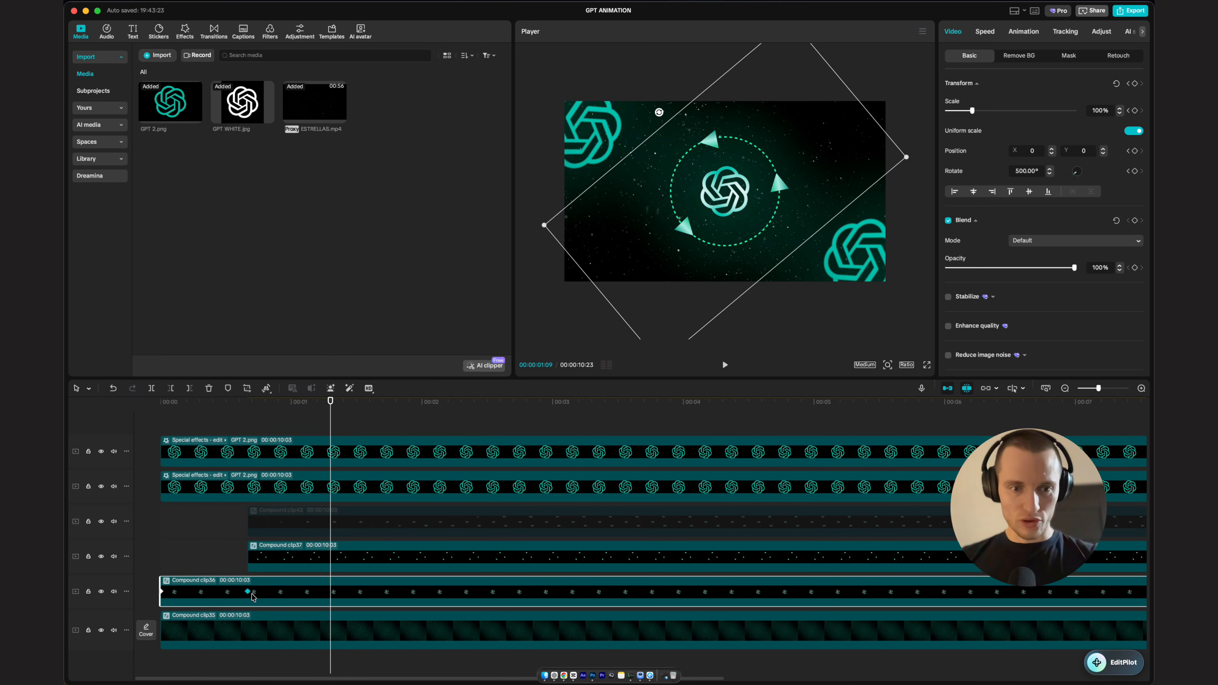
pyautogui.click(248, 592)
pyautogui.press('space')
pyautogui.press('space')
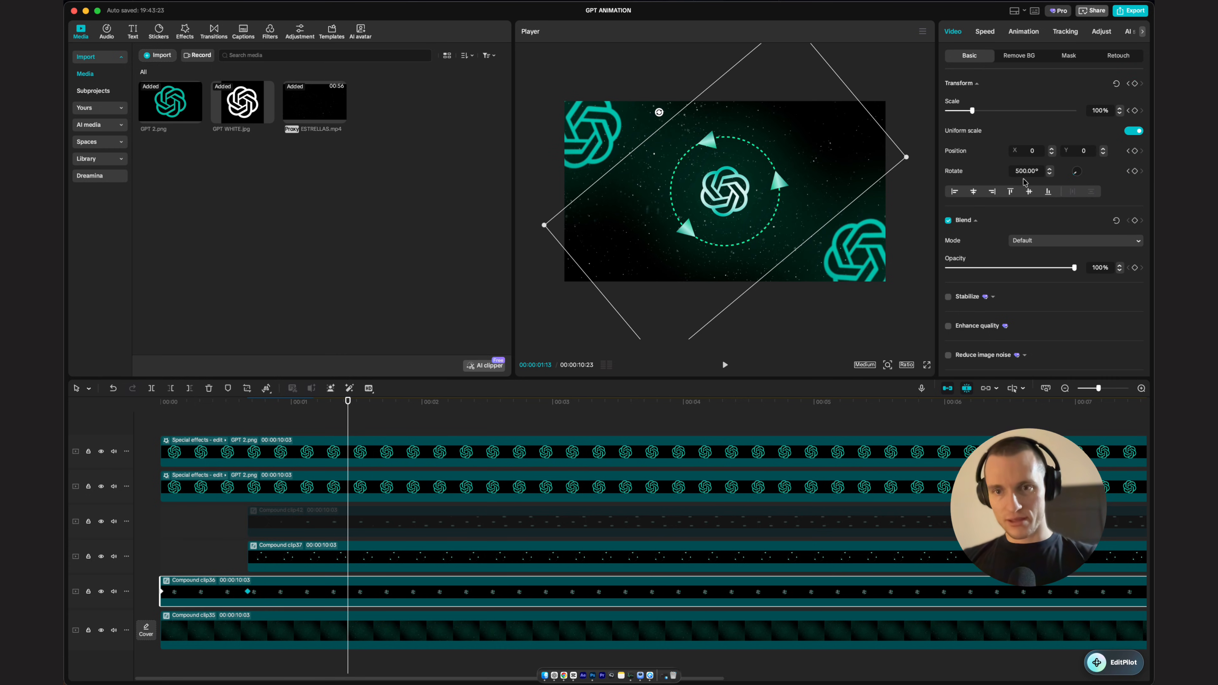
pyautogui.write('650')
pyautogui.press('Return')
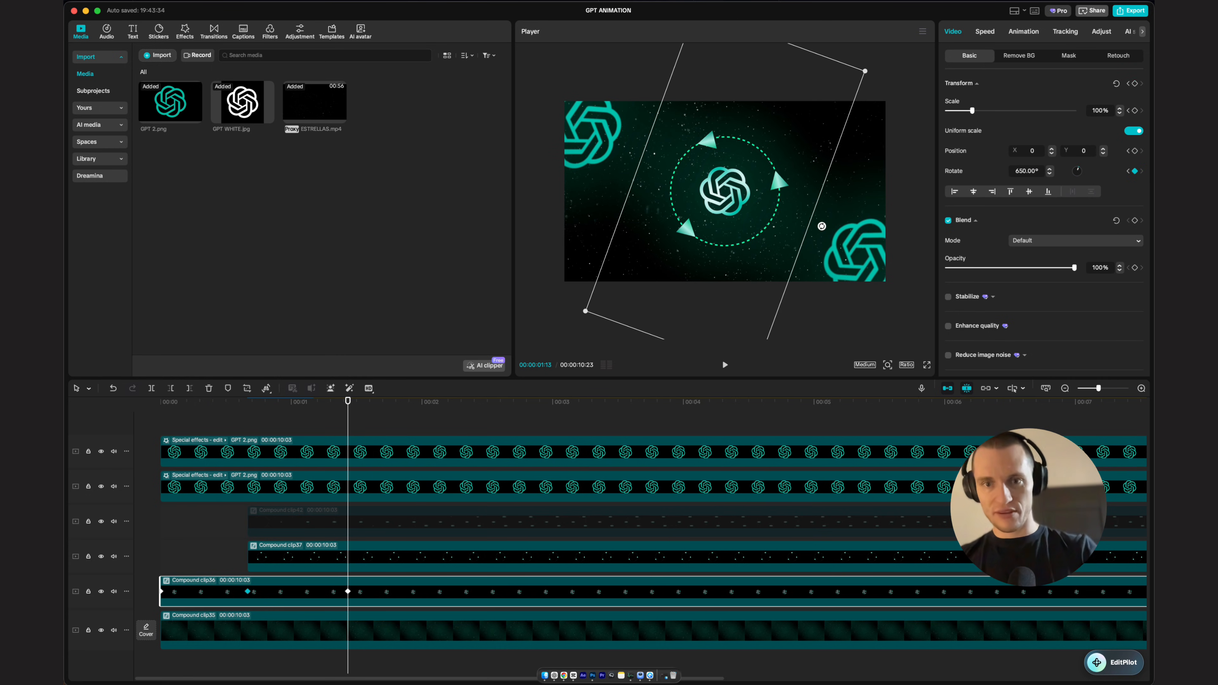
# Step: Move the 650° rotation keyframe to the end of the logo clip
pyautogui.scroll(-3, 344, 557)
pyautogui.moveTo(249, 592); pyautogui.dragTo(870, 599)
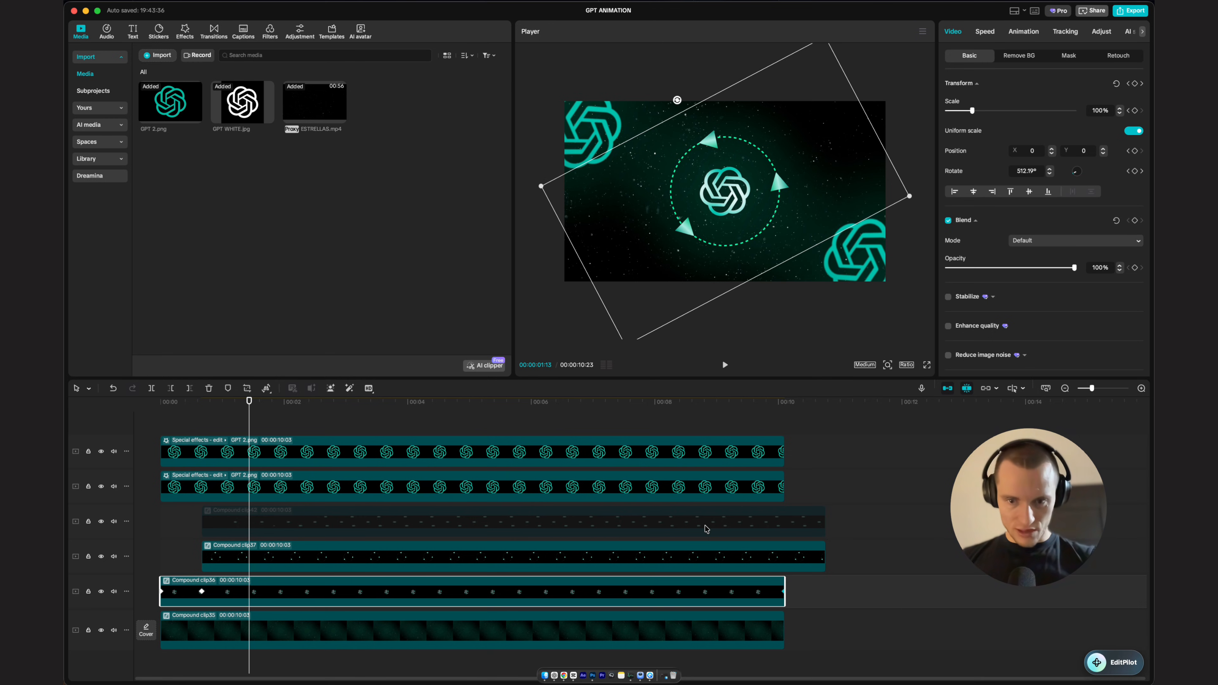
pyautogui.click(449, 422)
pyautogui.press('space')
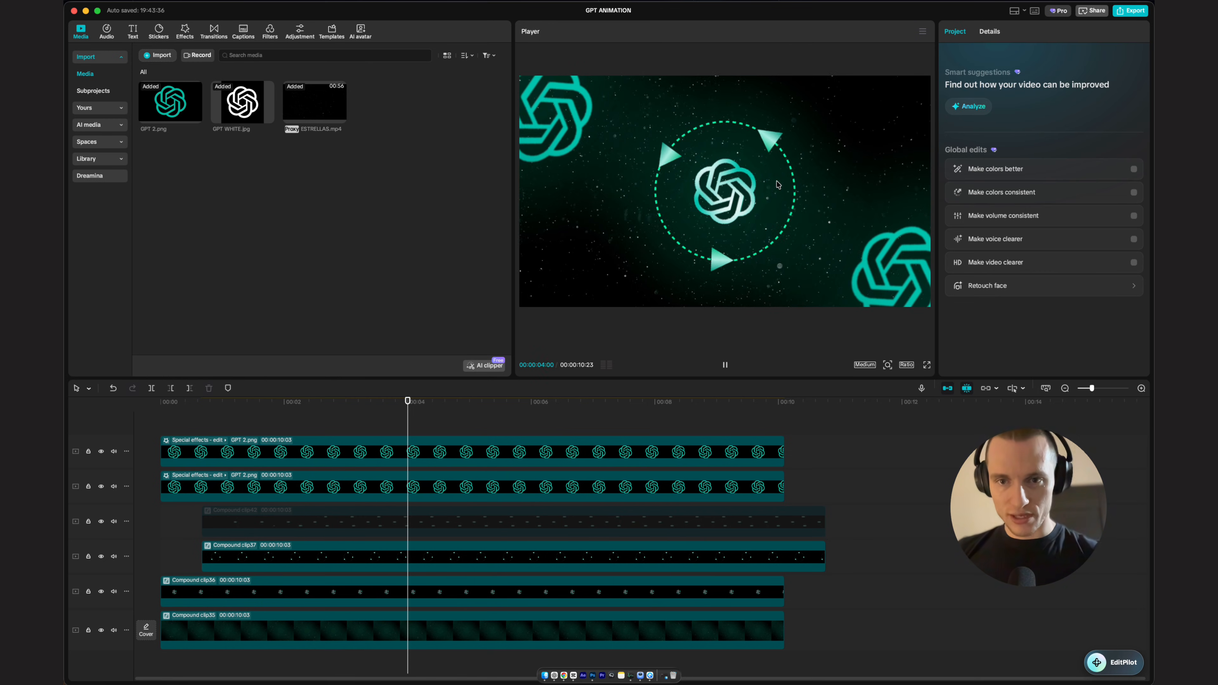
# Step: Open the logo clip's keyframe graphs and apply an ease preset to the position curve
pyautogui.click(463, 562)
pyautogui.click(330, 595)
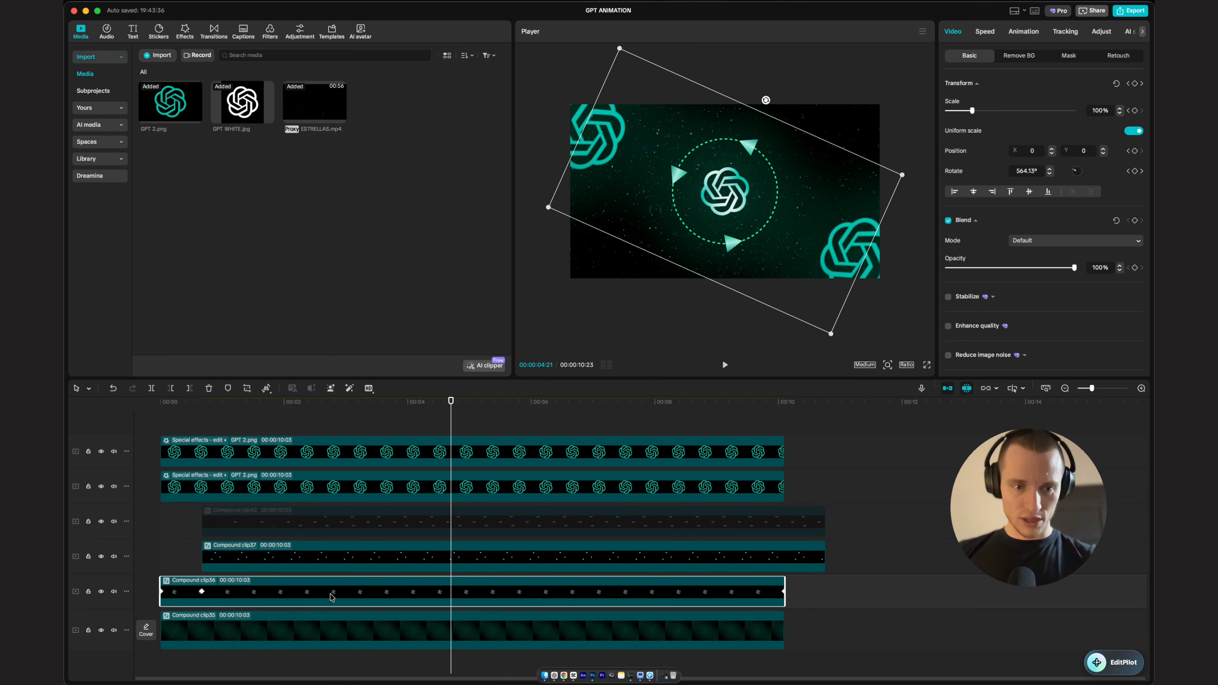
pyautogui.scroll(3, 451, 561)
pyautogui.moveTo(293, 407); pyautogui.dragTo(98, 492)
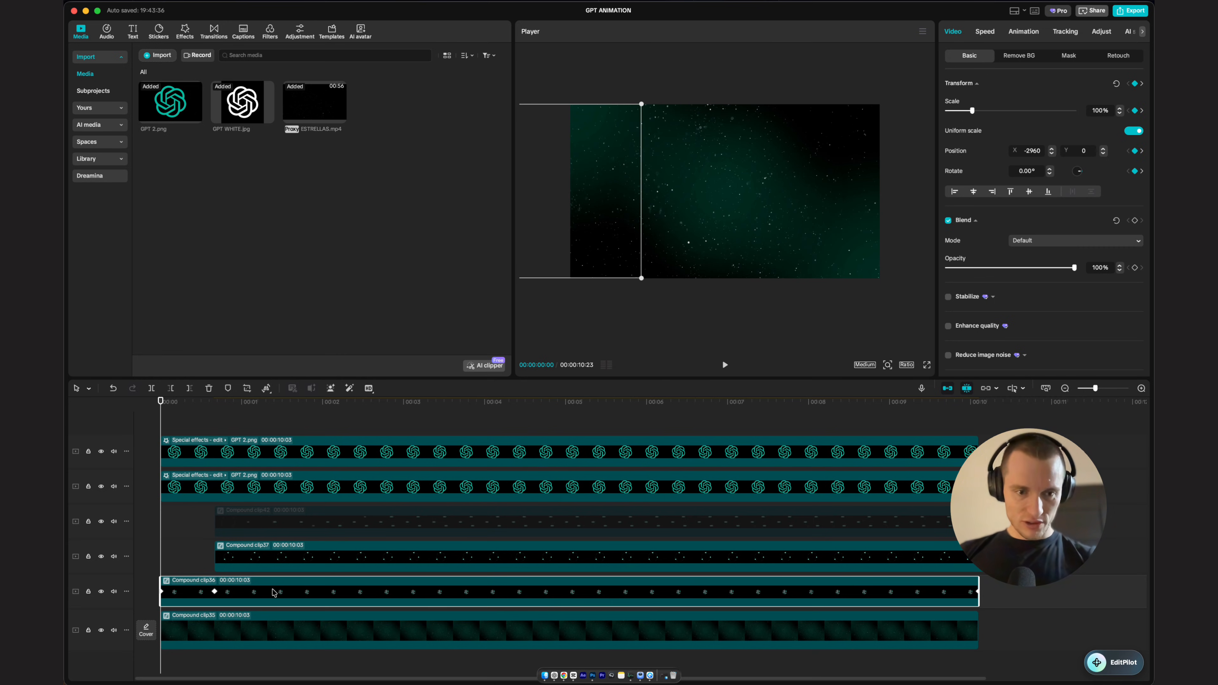
pyautogui.hotkey('alt', 'k')
pyautogui.press('space')
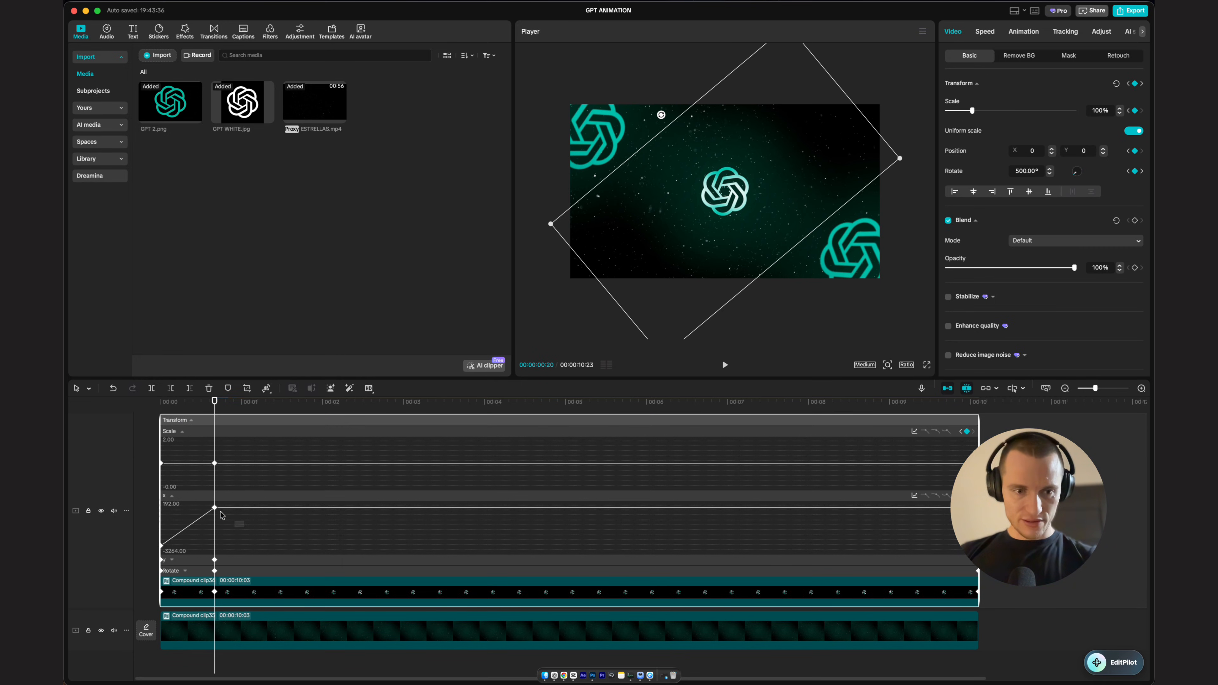
pyautogui.click(214, 508)
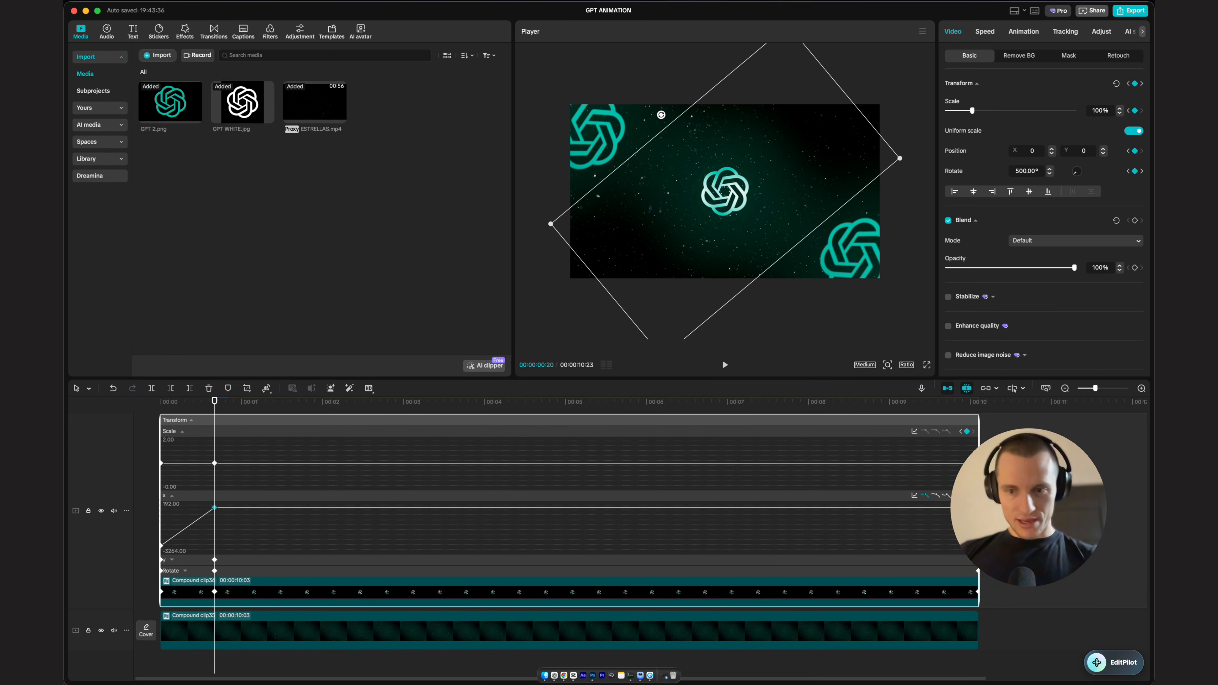
pyautogui.click(933, 497)
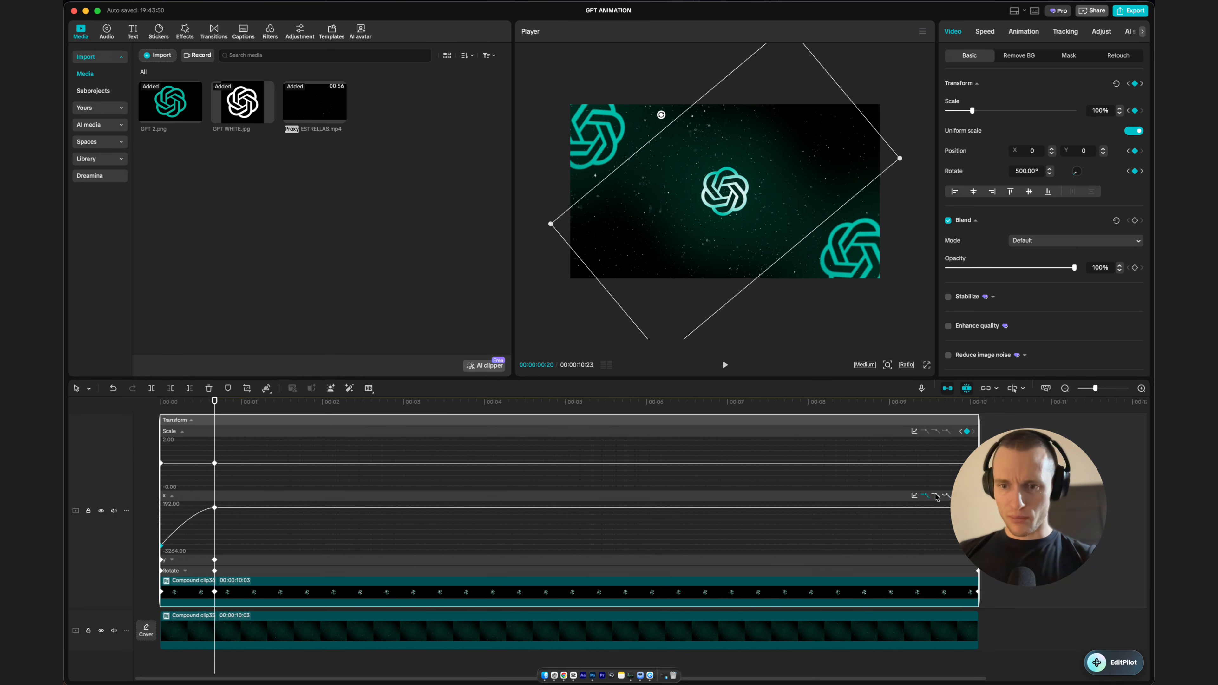
# Step: Expand the rotation graph and apply an ease preset to the rotation curve
pyautogui.click(244, 559)
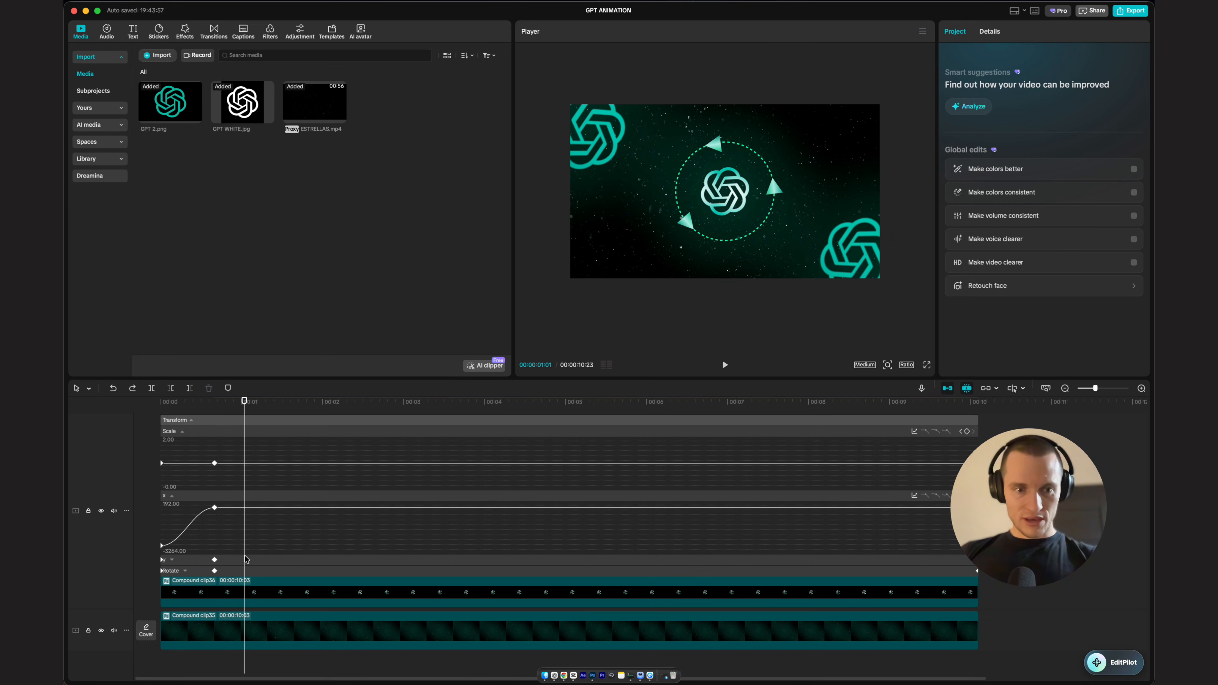
pyautogui.click(233, 602)
pyautogui.click(185, 571)
pyautogui.click(214, 538)
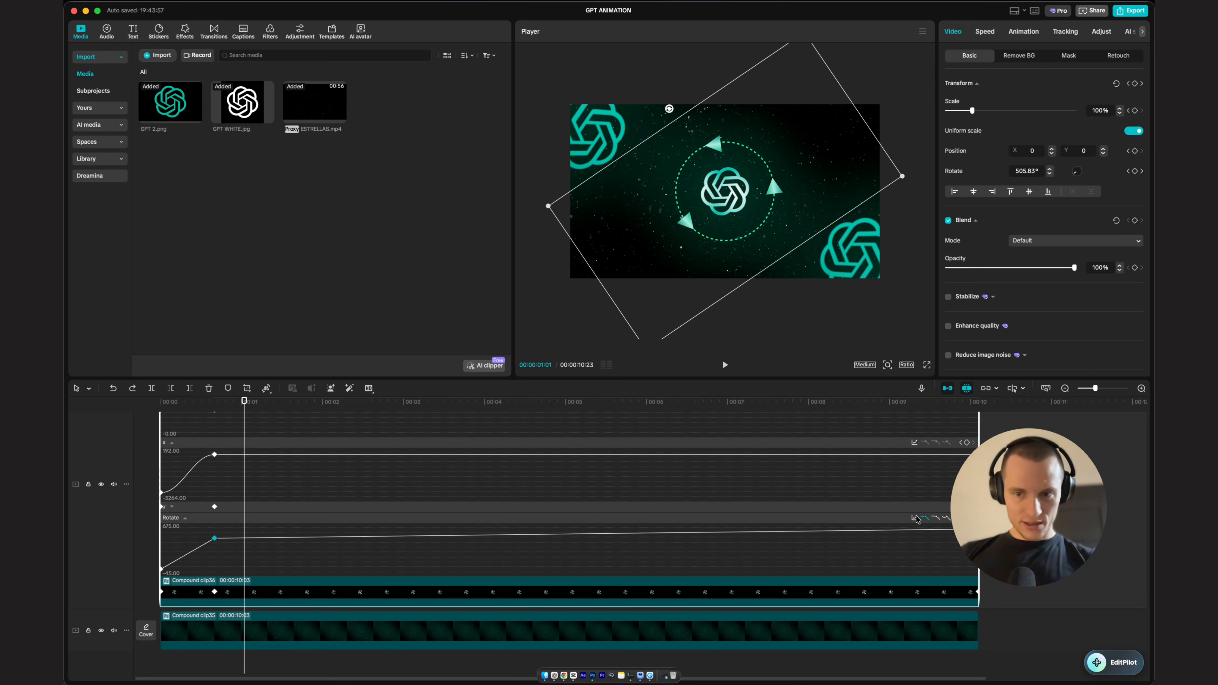
pyautogui.click(937, 517)
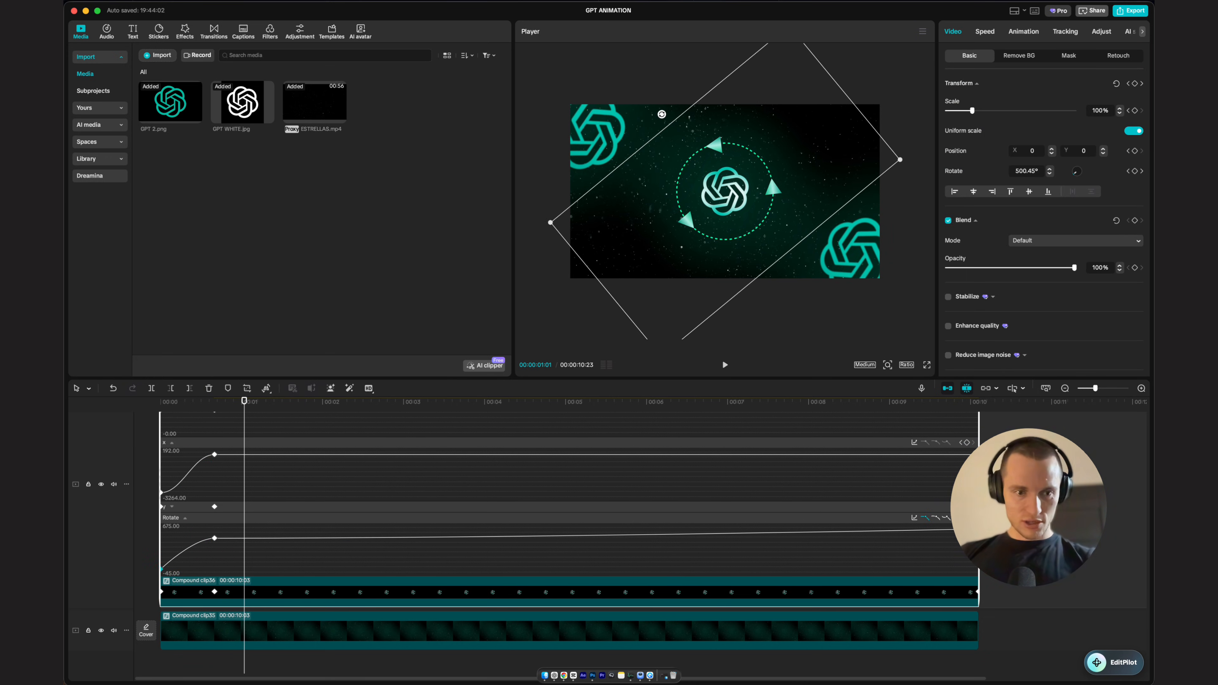
pyautogui.click(937, 519)
# Step: Set the rotation at 0:20 to 300° and move that keyframe to about 1:00
pyautogui.moveTo(245, 402); pyautogui.dragTo(140, 445)
pyautogui.press('space')
pyautogui.press('space')
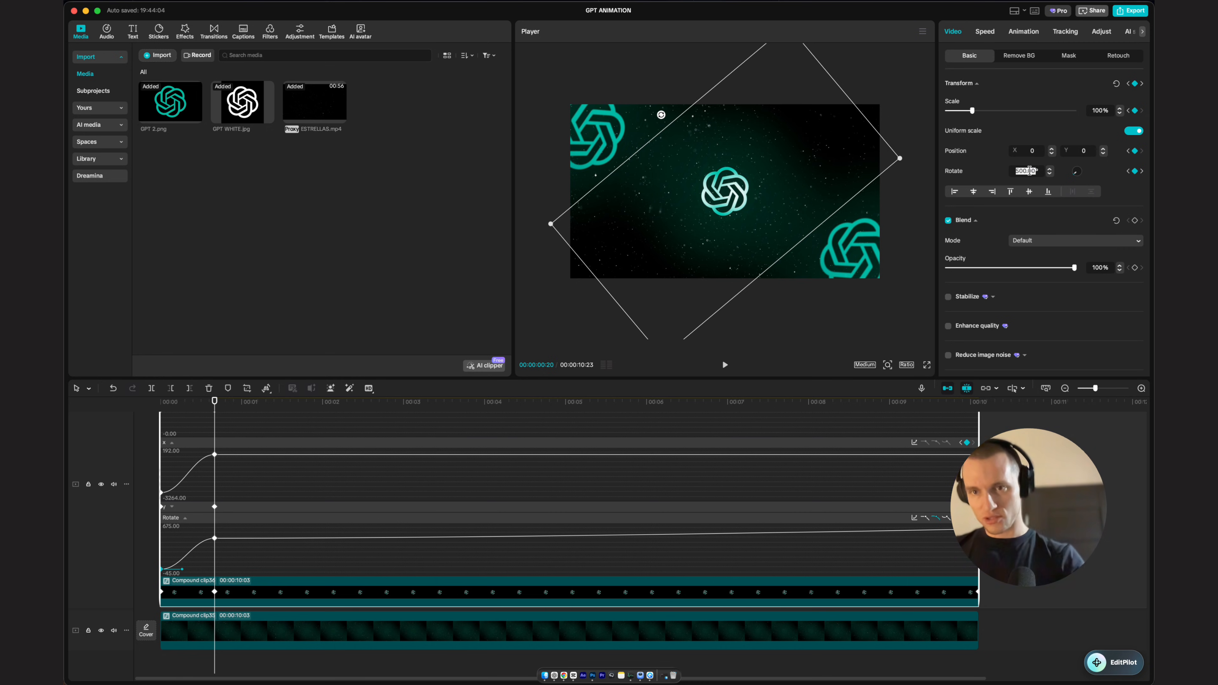
pyautogui.write('300')
pyautogui.press('Return')
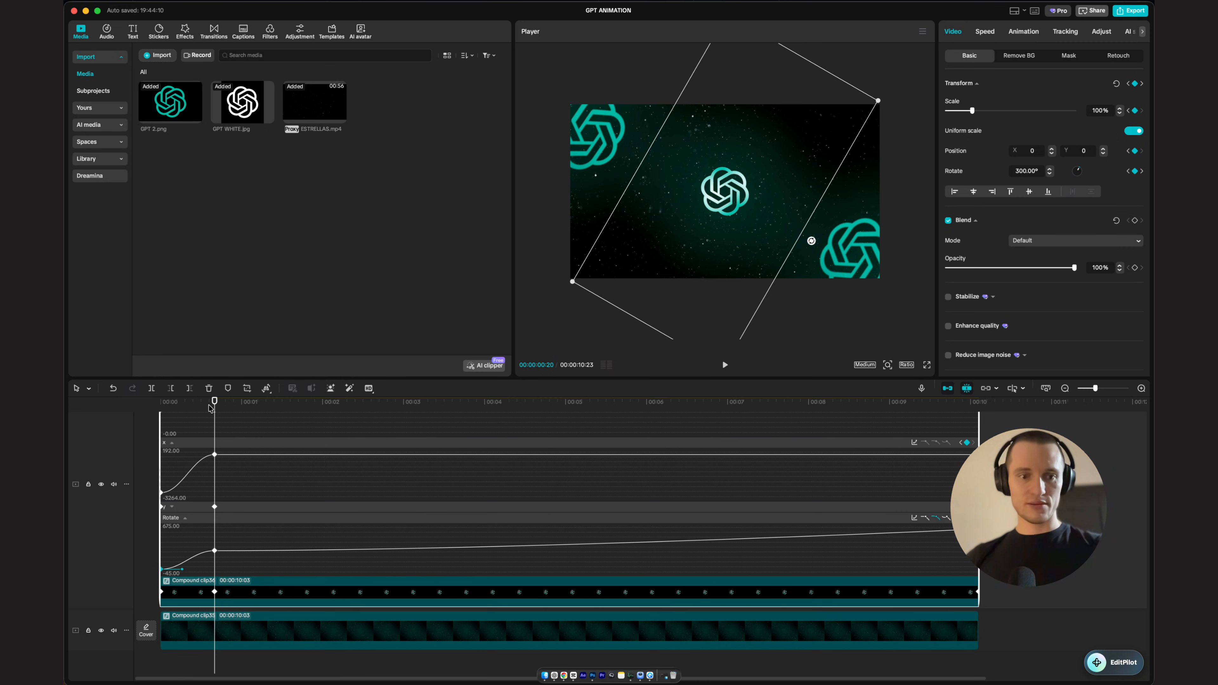
pyautogui.moveTo(215, 551); pyautogui.dragTo(242, 551)
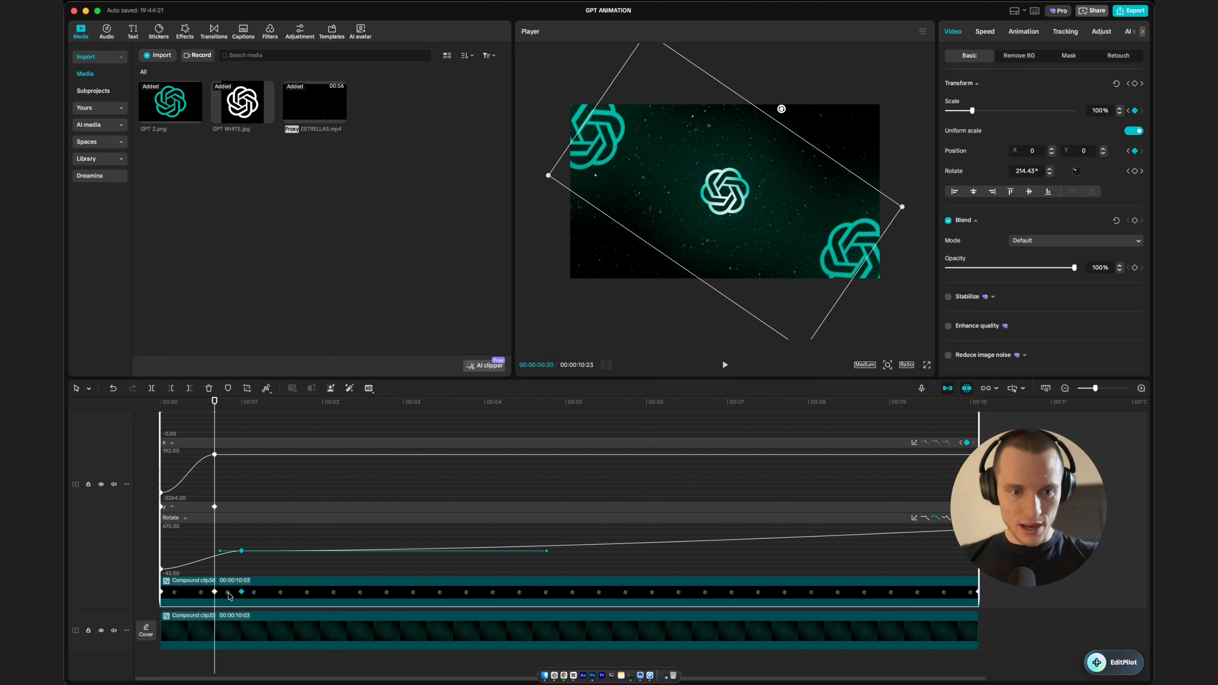
# Step: Play the animation from the start to review the logo spin
pyautogui.click(162, 404)
pyautogui.press('space')
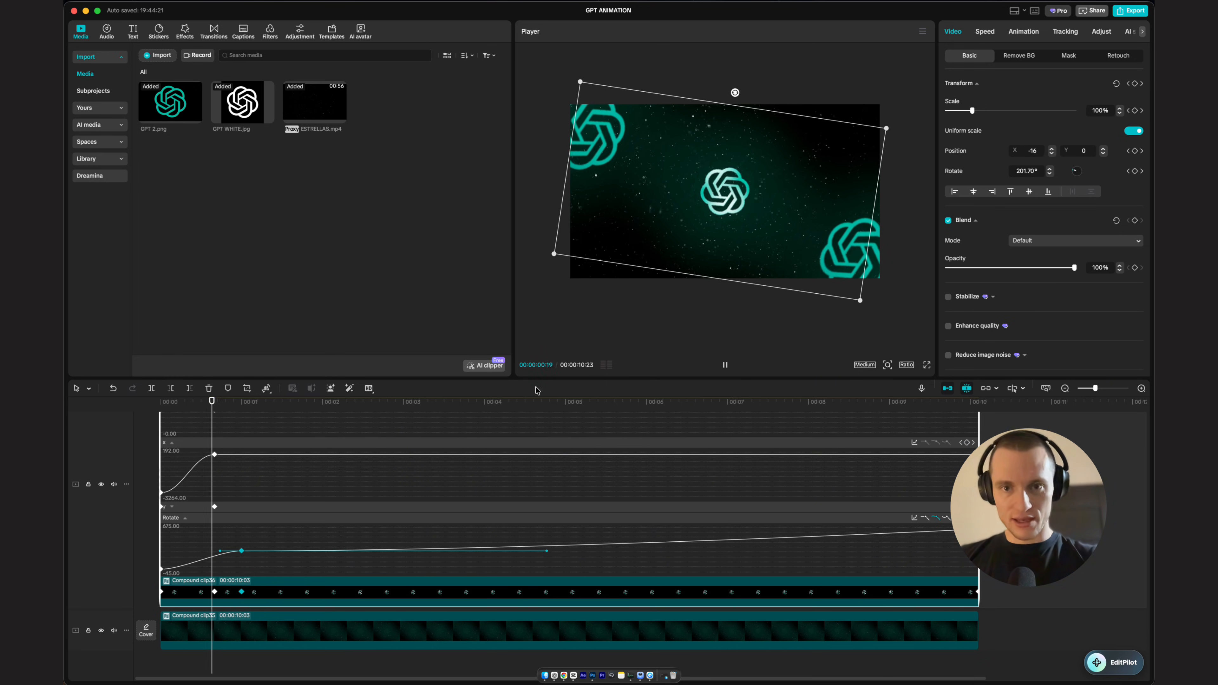
pyautogui.press('space')
pyautogui.moveTo(291, 404); pyautogui.dragTo(140, 424)
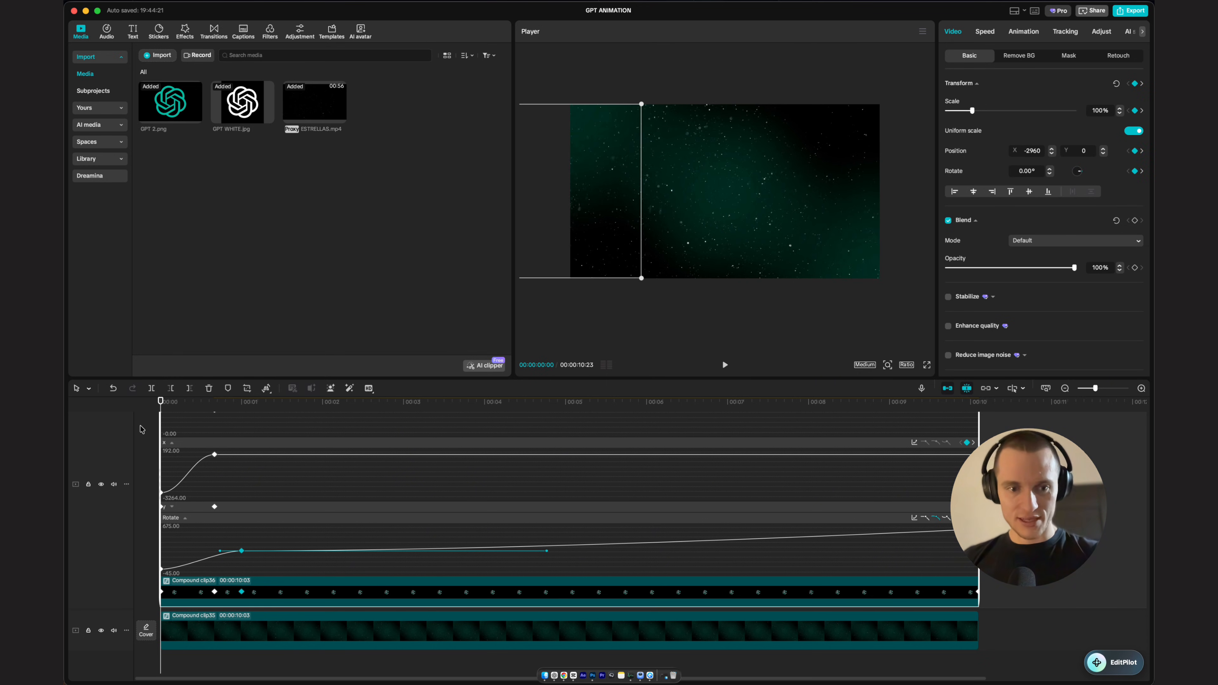
pyautogui.press('space')
pyautogui.press('space')
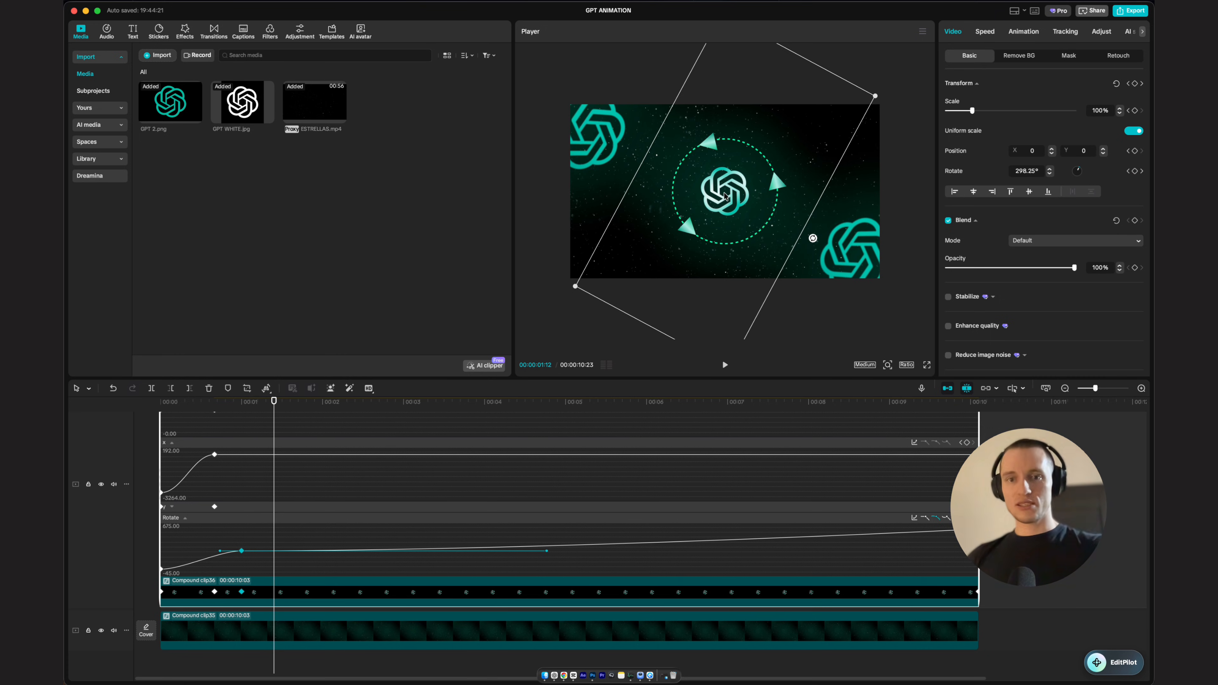
pyautogui.moveTo(275, 403); pyautogui.dragTo(363, 403)
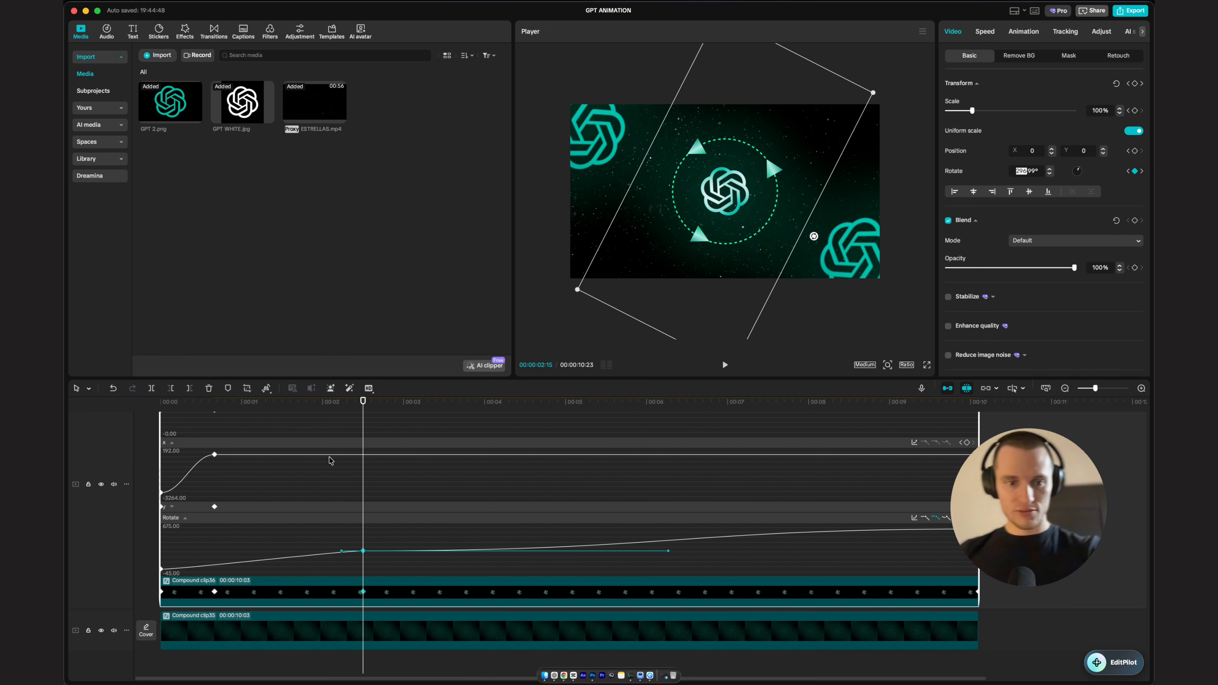
pyautogui.click(355, 403)
pyautogui.press('super+z')
# Step: Enter a new rotation value at the rotation keyframe near one second
pyautogui.moveTo(344, 444)
pyautogui.mouseDown()
pyautogui.moveTo(234, 419)
pyautogui.moveTo(244, 421)
pyautogui.mouseUp()
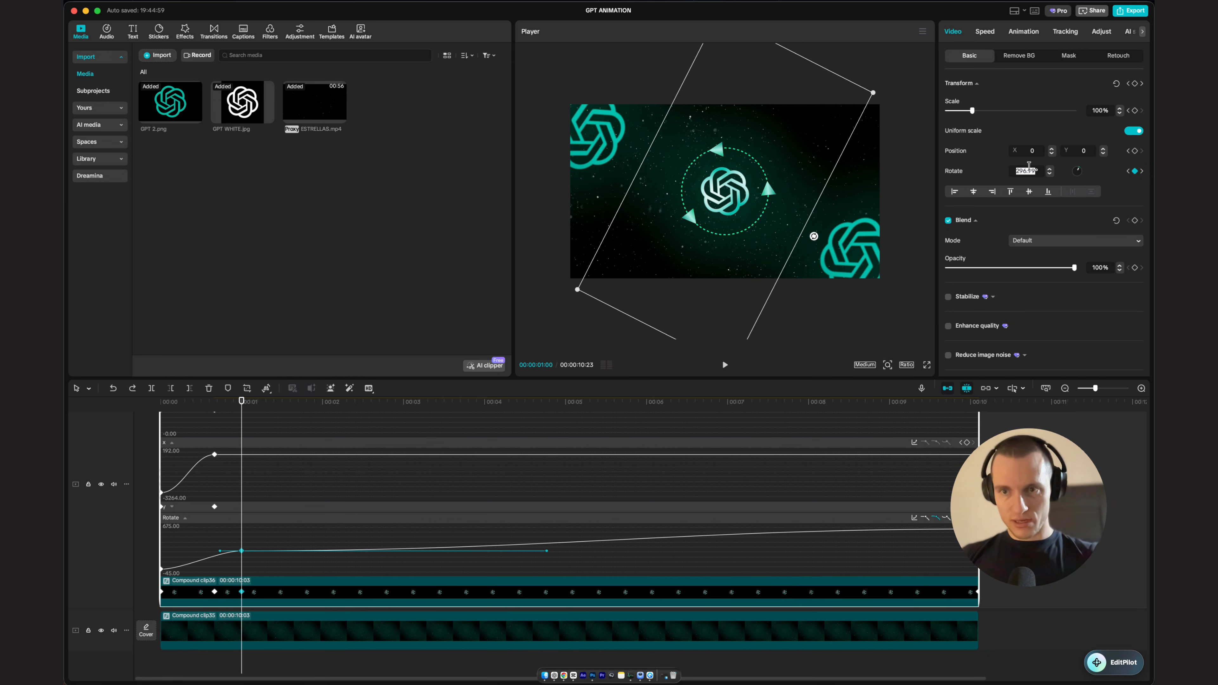
pyautogui.write('2')
pyautogui.press('Return')
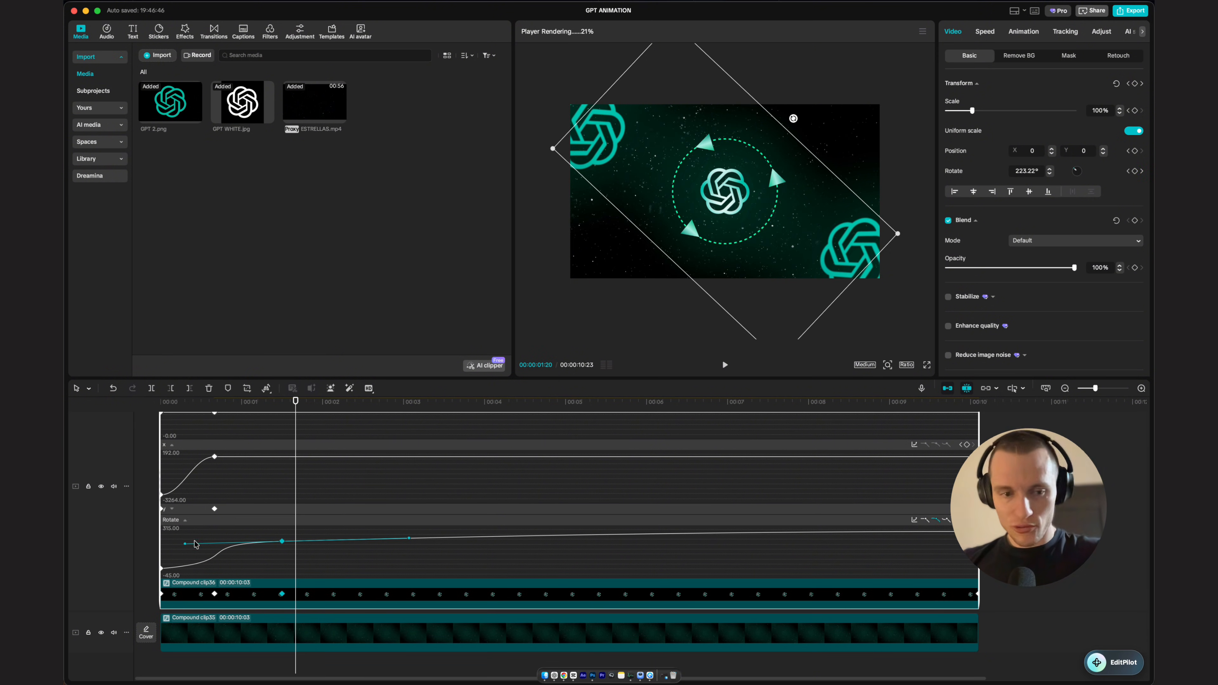
# Step: Collapse the keyframe graphs and play back the animation to review it
pyautogui.hotkey('alt', 'k')
pyautogui.click(144, 431)
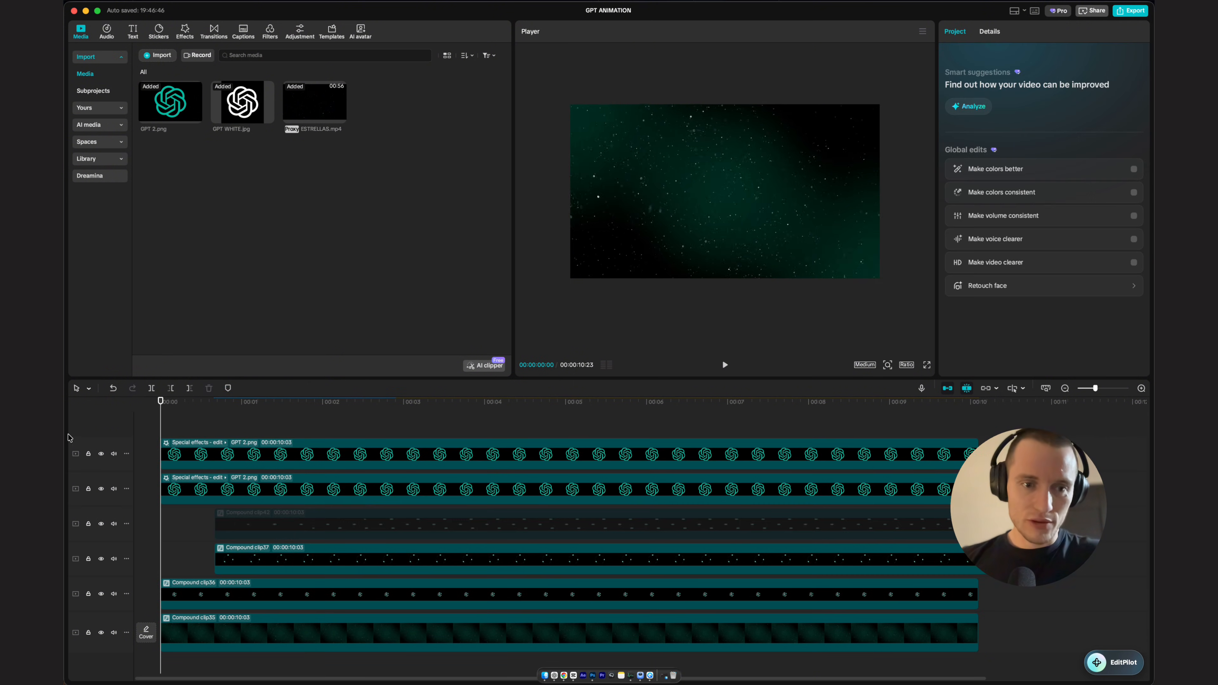
pyautogui.press('space')
# Step: Unhide the labels track and shift its clip slightly later on the timeline, previewing the result
pyautogui.press('space')
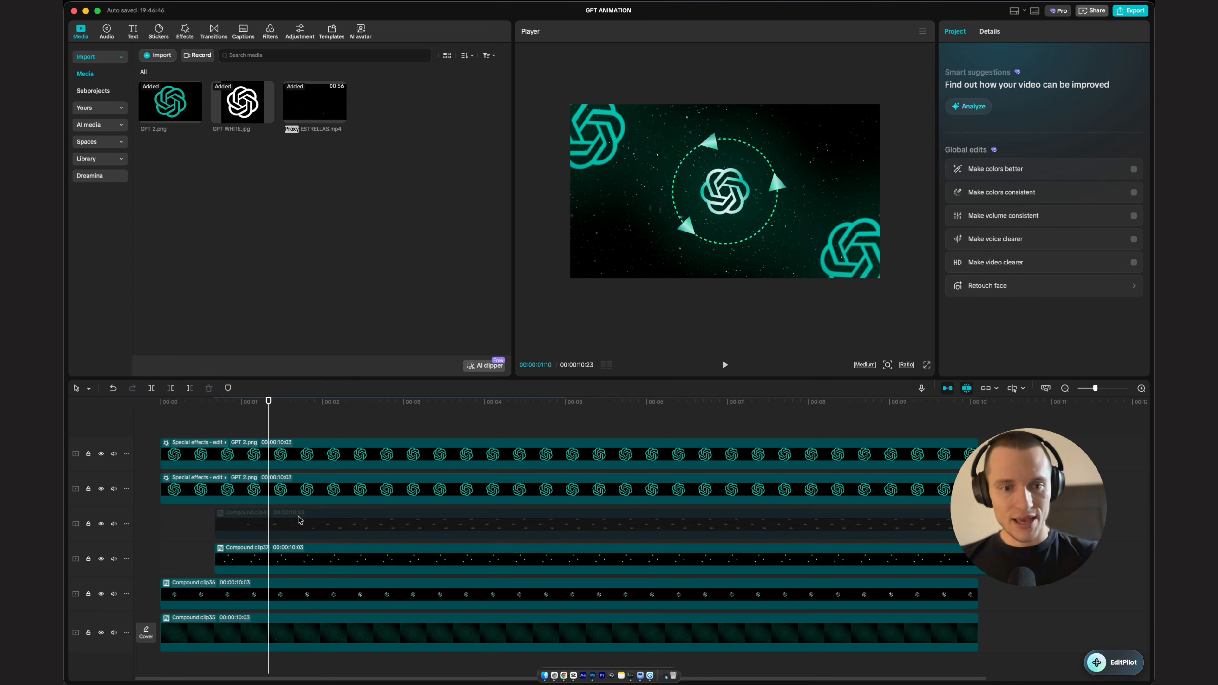
pyautogui.click(300, 521)
pyautogui.click(115, 470)
pyautogui.press('space')
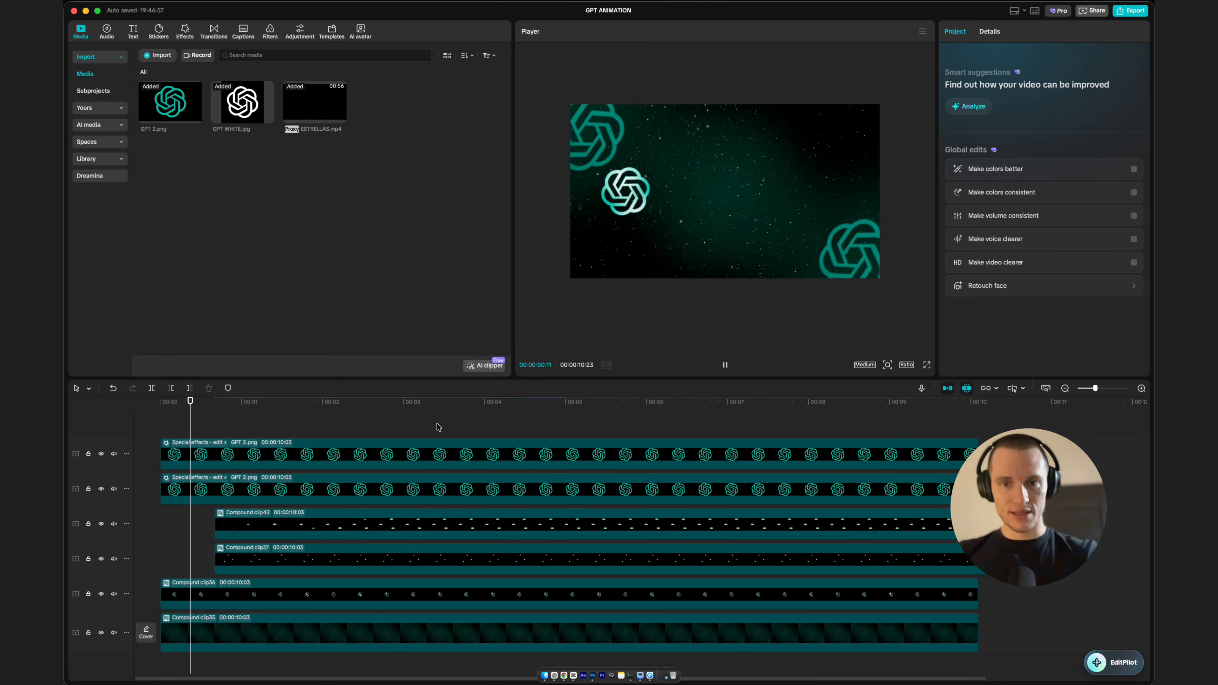
pyautogui.press('space')
pyautogui.moveTo(234, 532); pyautogui.dragTo(249, 534)
pyautogui.click(111, 439)
pyautogui.press('space')
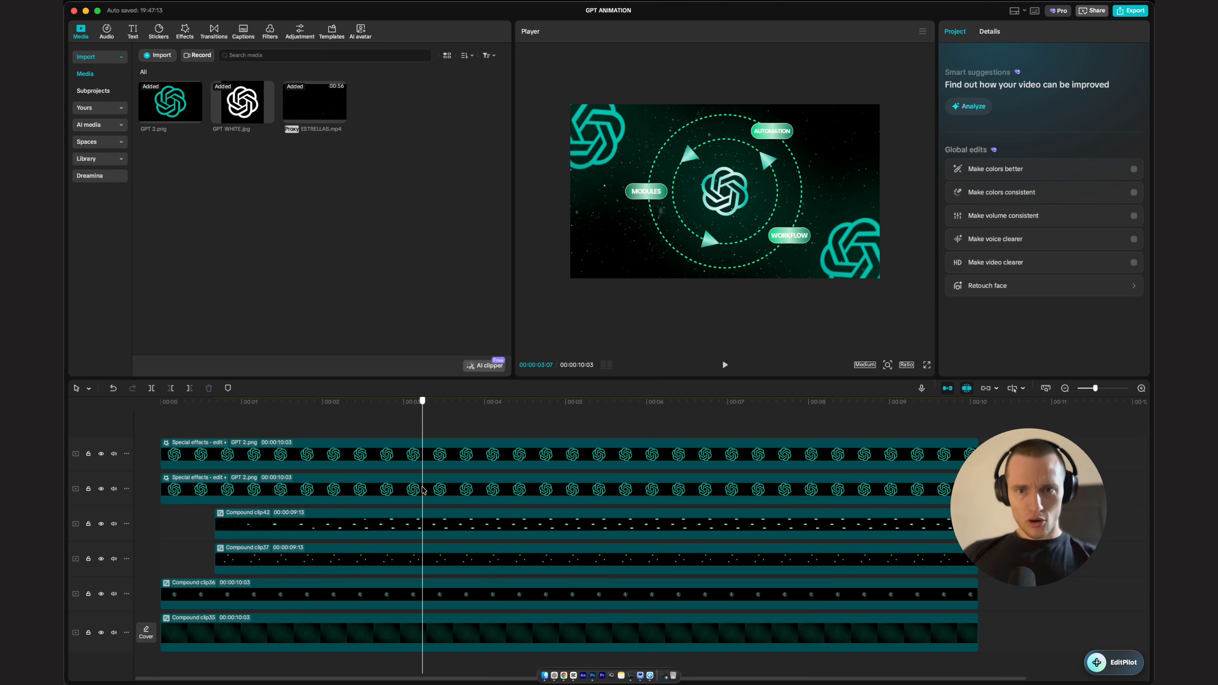
# Step: Select the labels, rings and arrows clips and combine them into one compound clip
pyautogui.moveTo(422, 495); pyautogui.dragTo(322, 474)
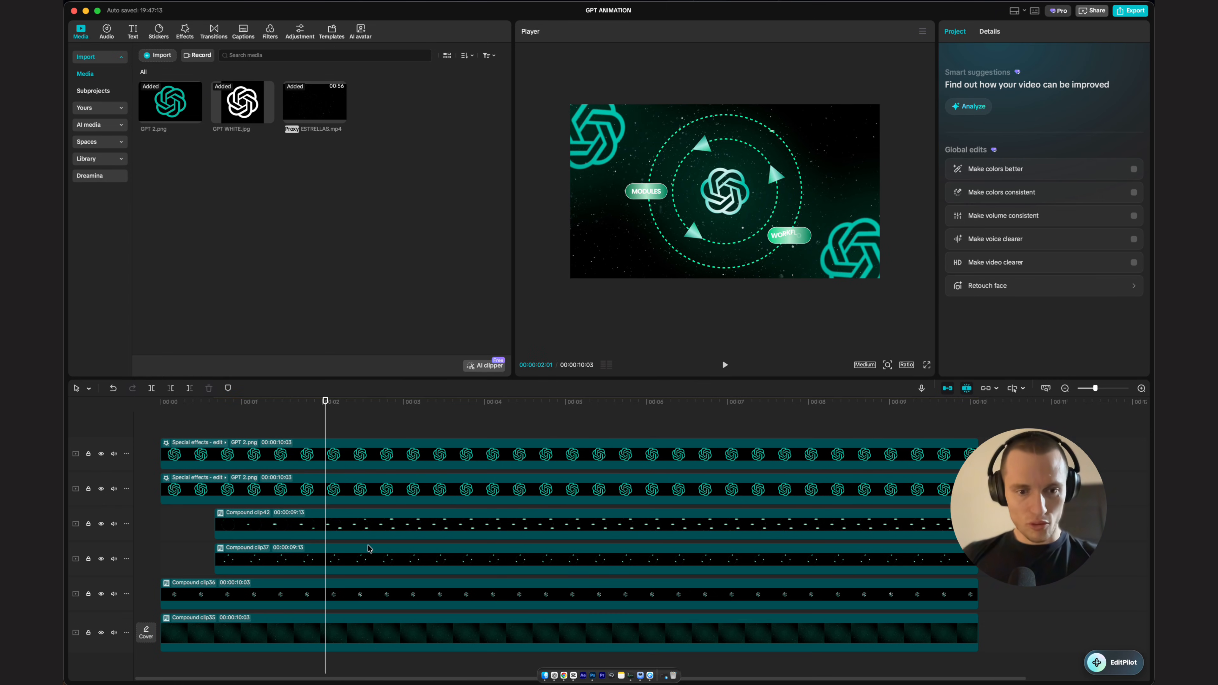
pyautogui.click(366, 532)
pyautogui.keyDown('shift'); pyautogui.click(357, 596); pyautogui.keyUp('shift')
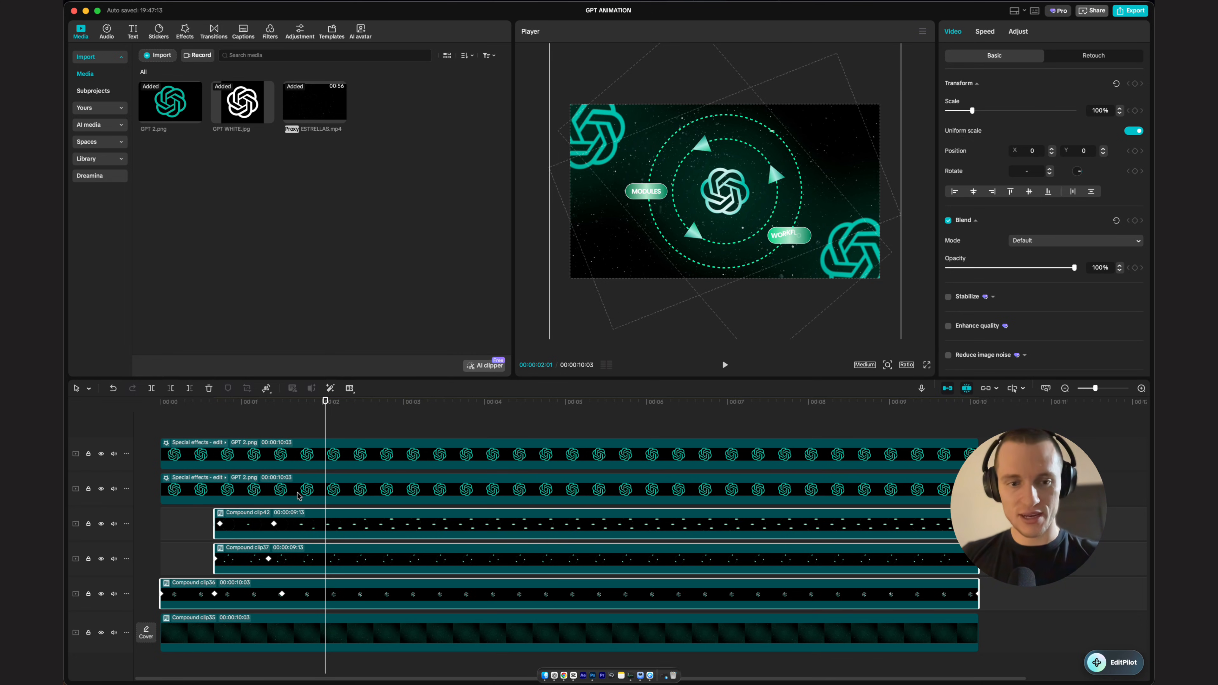
pyautogui.hotkey('alt', 'g')
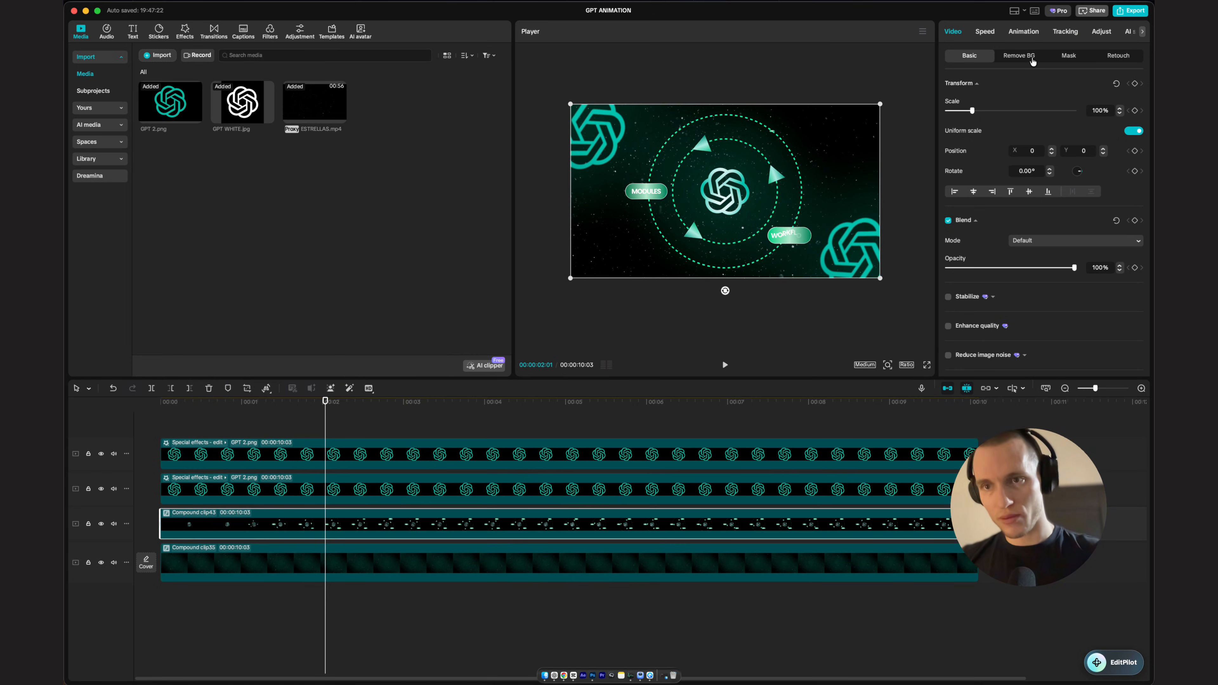
# Step: Apply the Sway In combo animation to the new compound clip
pyautogui.click(1024, 32)
pyautogui.click(1109, 55)
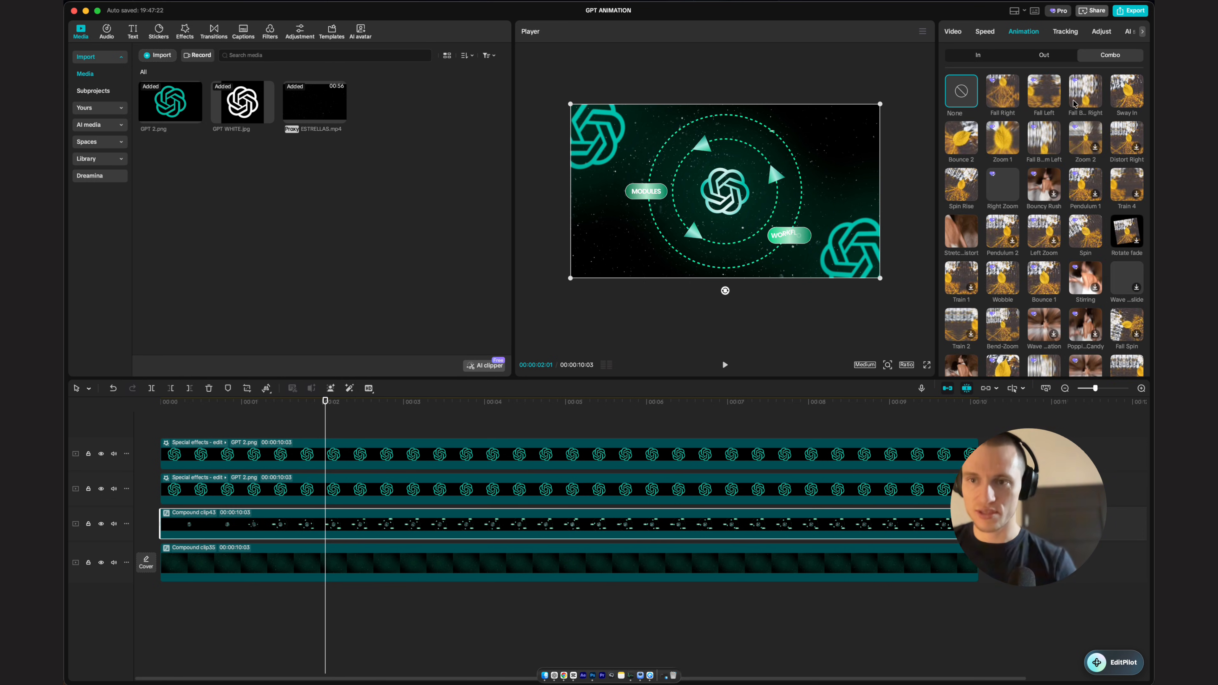
pyautogui.click(1083, 98)
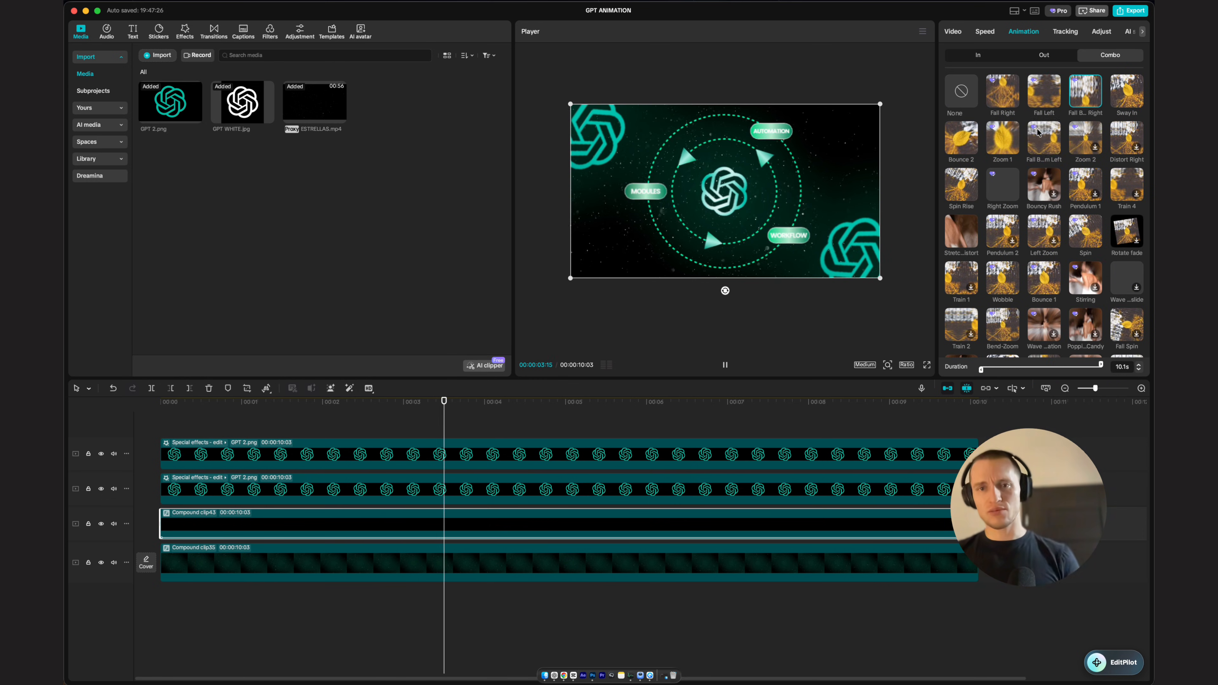
pyautogui.click(1114, 98)
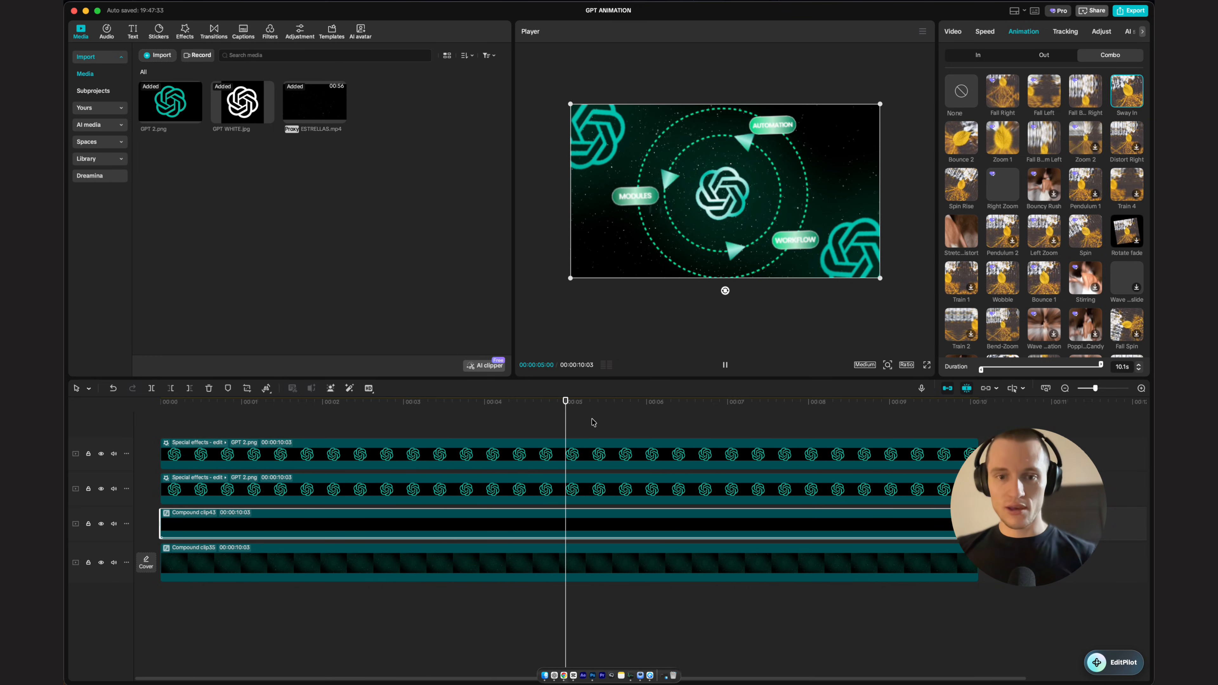
pyautogui.moveTo(592, 420); pyautogui.dragTo(326, 457)
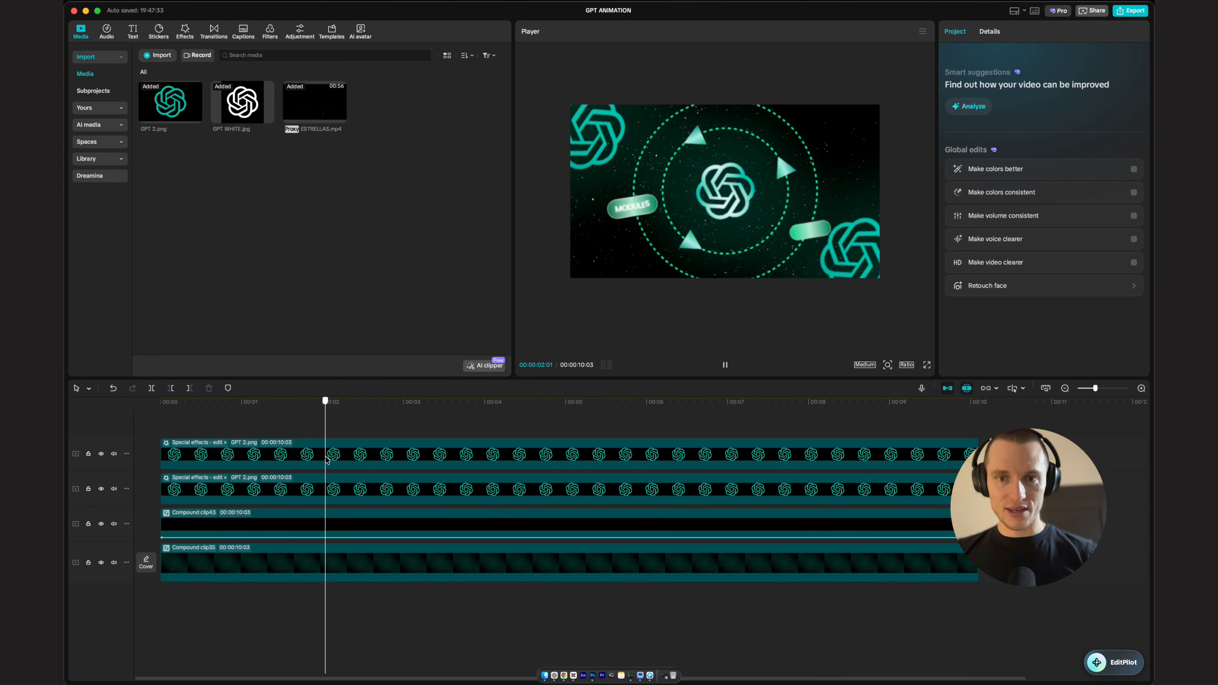
# Step: Try the Fall Right and Fall Left combo animations on the compound clip before reapplying Sway In
pyautogui.click(309, 511)
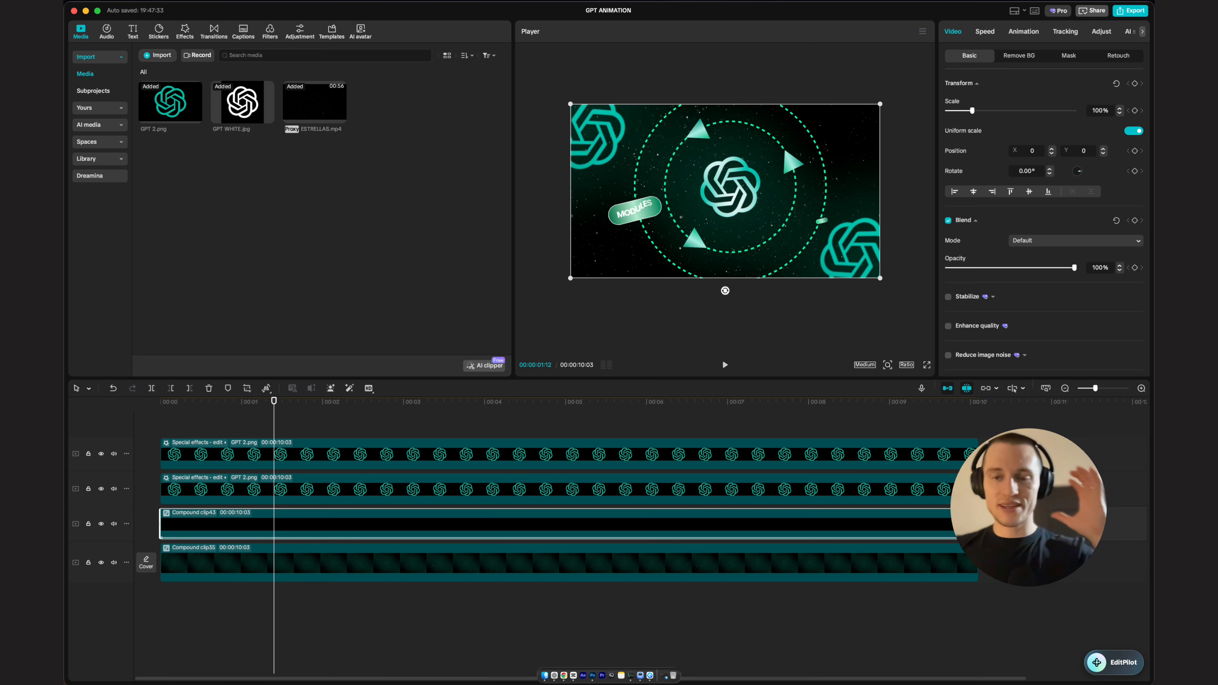
pyautogui.click(1023, 31)
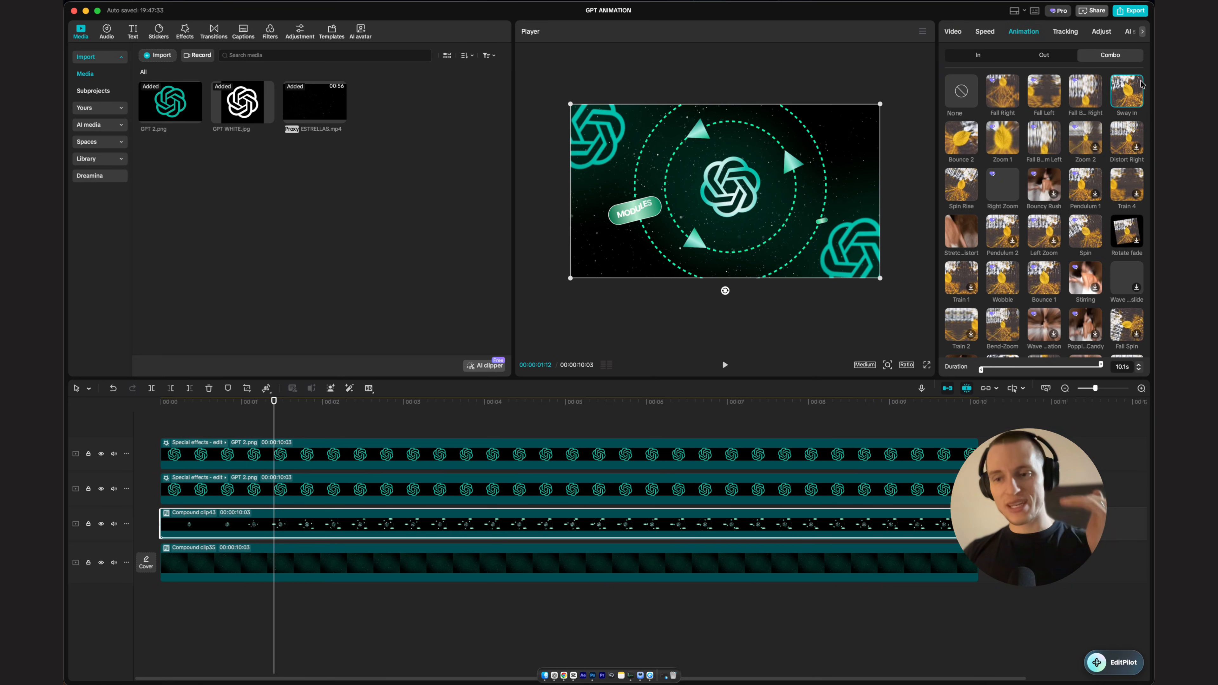
pyautogui.click(1009, 92)
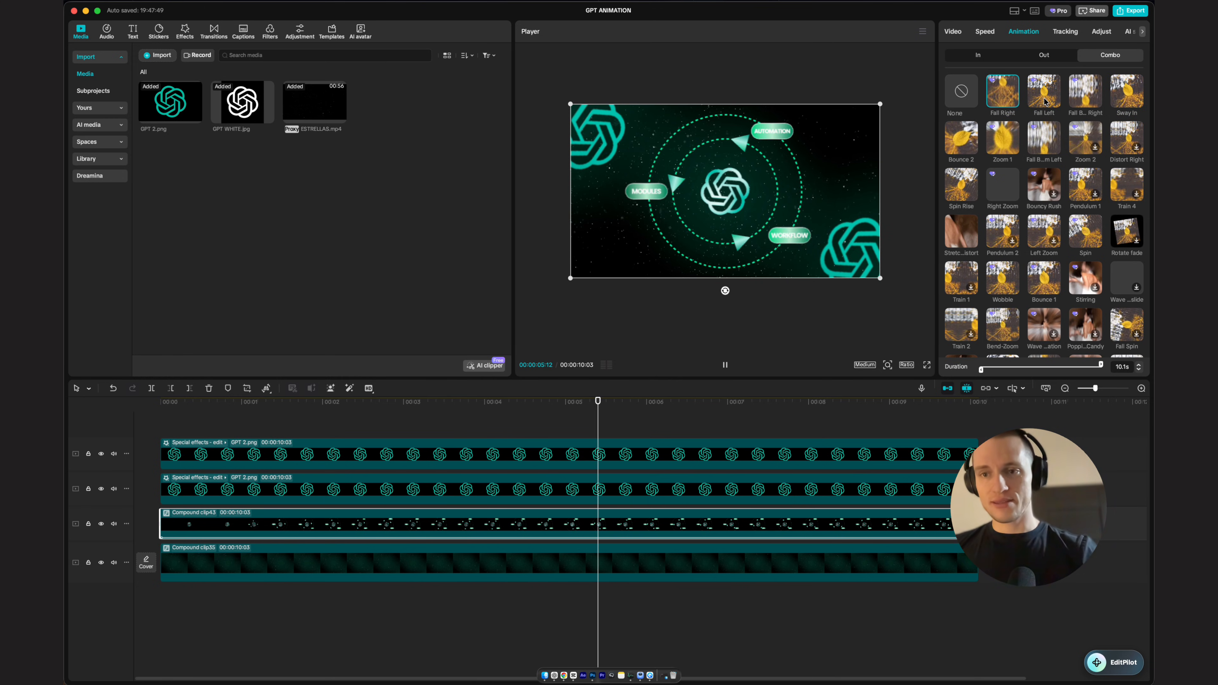
pyautogui.click(1045, 99)
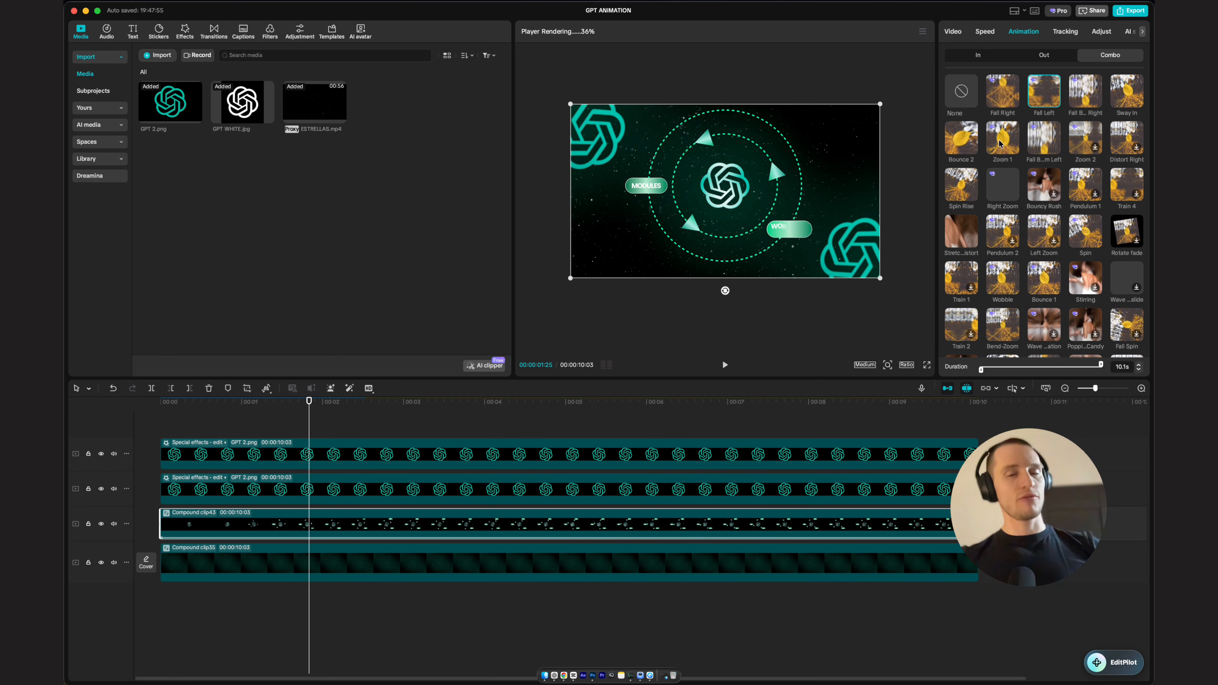
pyautogui.click(1134, 103)
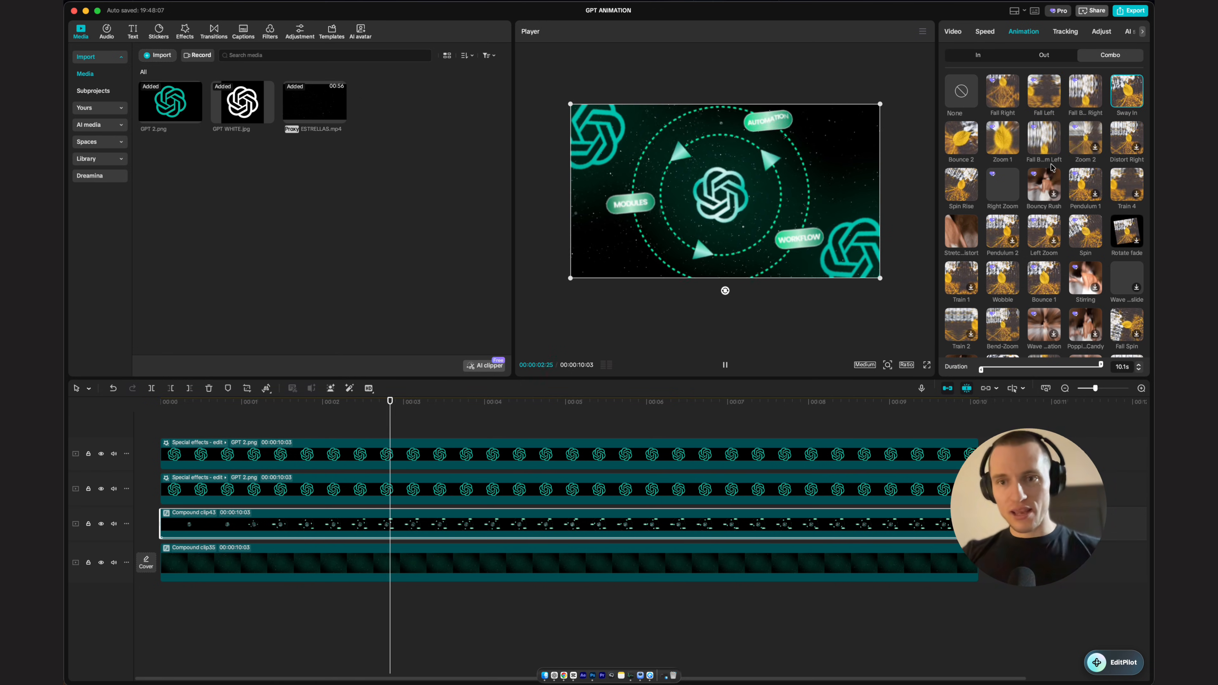
pyautogui.scroll(-2, 1064, 226)
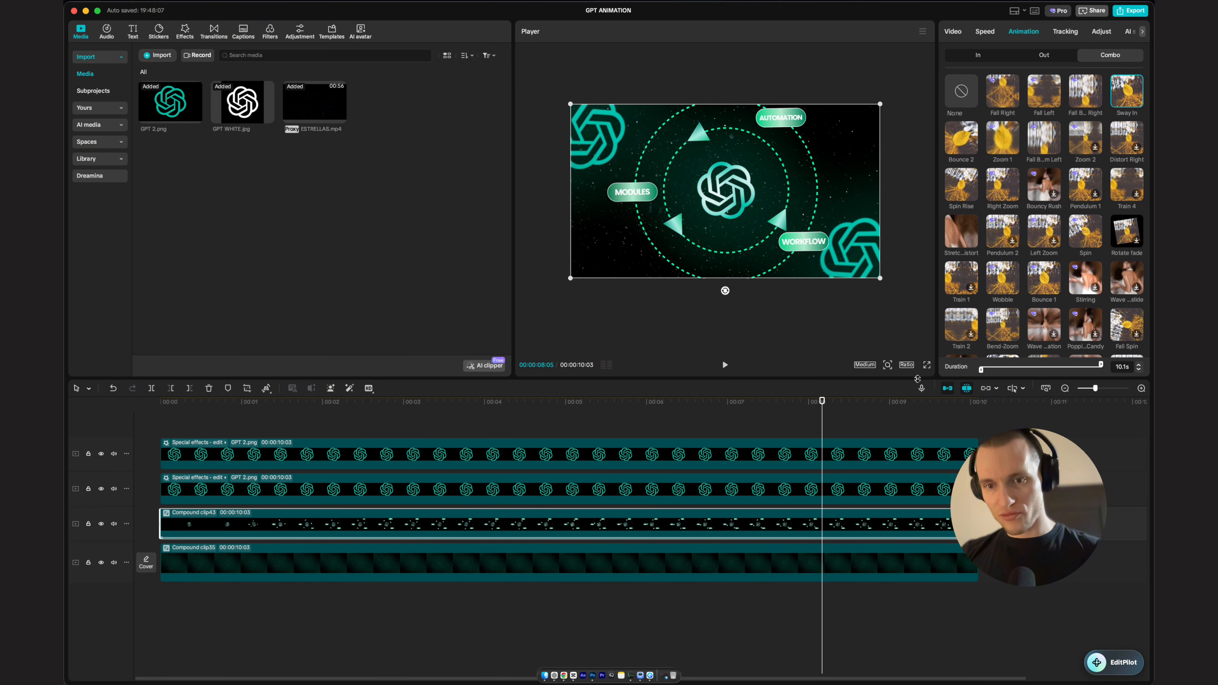
pyautogui.press('space')
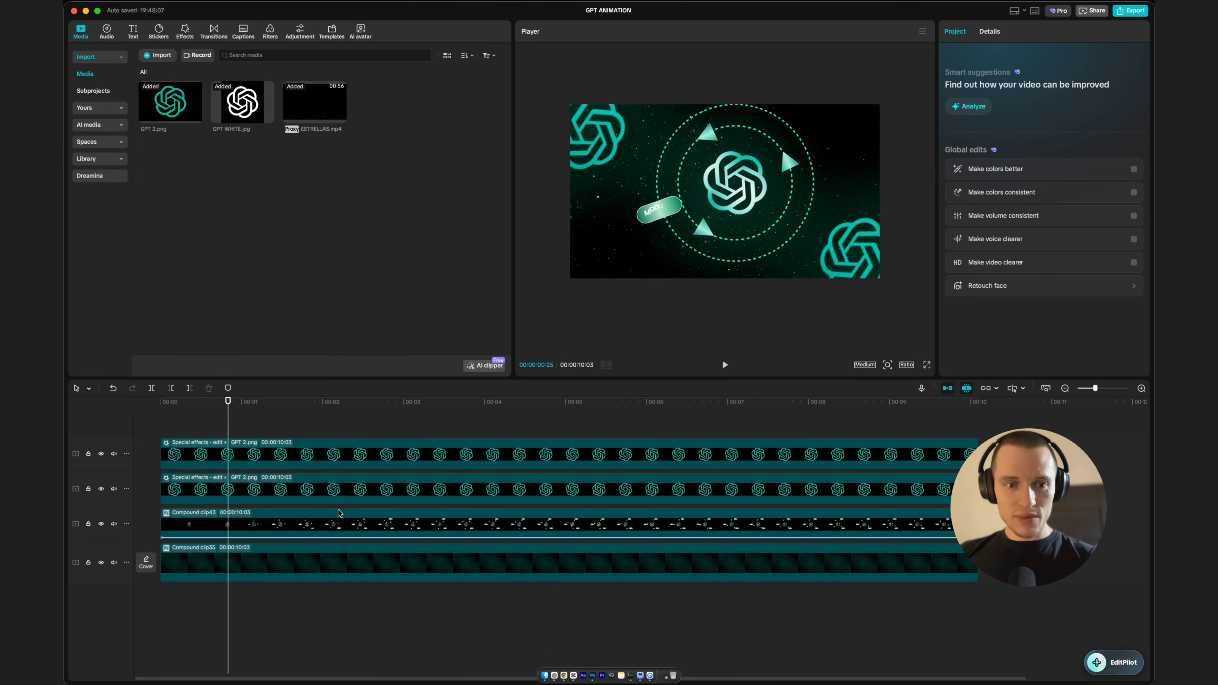
# Step: Search the effects for glow 2 and apply Glow 2 to the compound clip with glow 8 and size 29
pyautogui.click(339, 512)
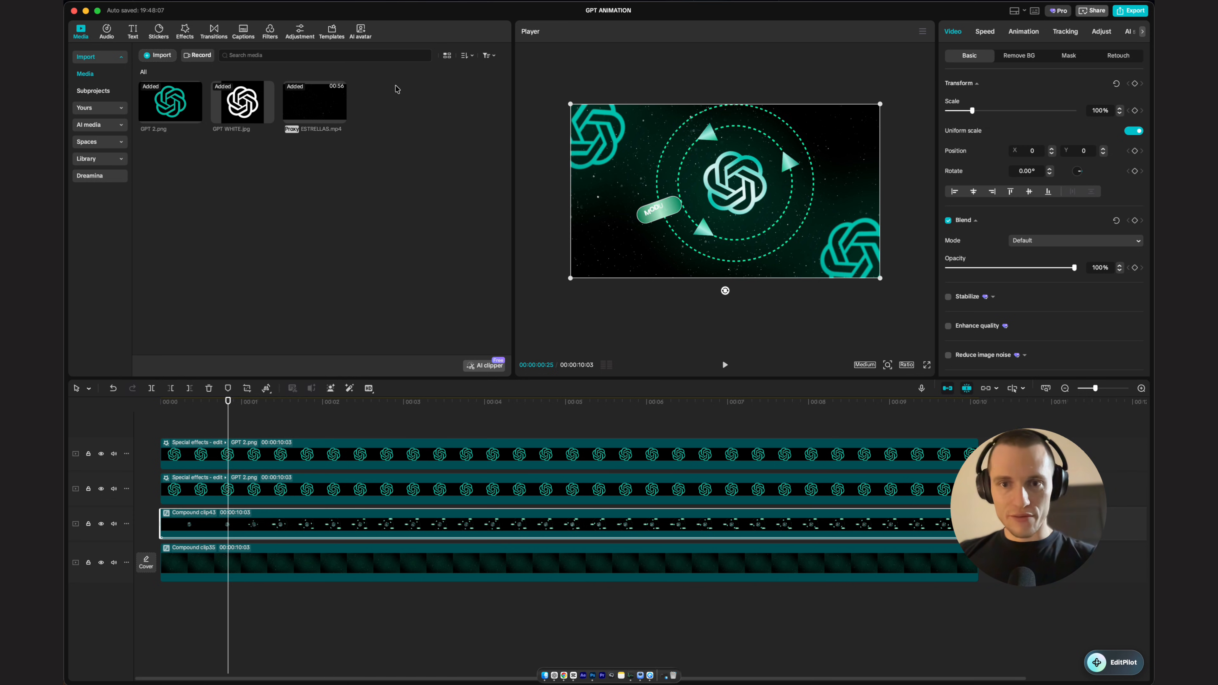
pyautogui.click(185, 31)
pyautogui.click(187, 60)
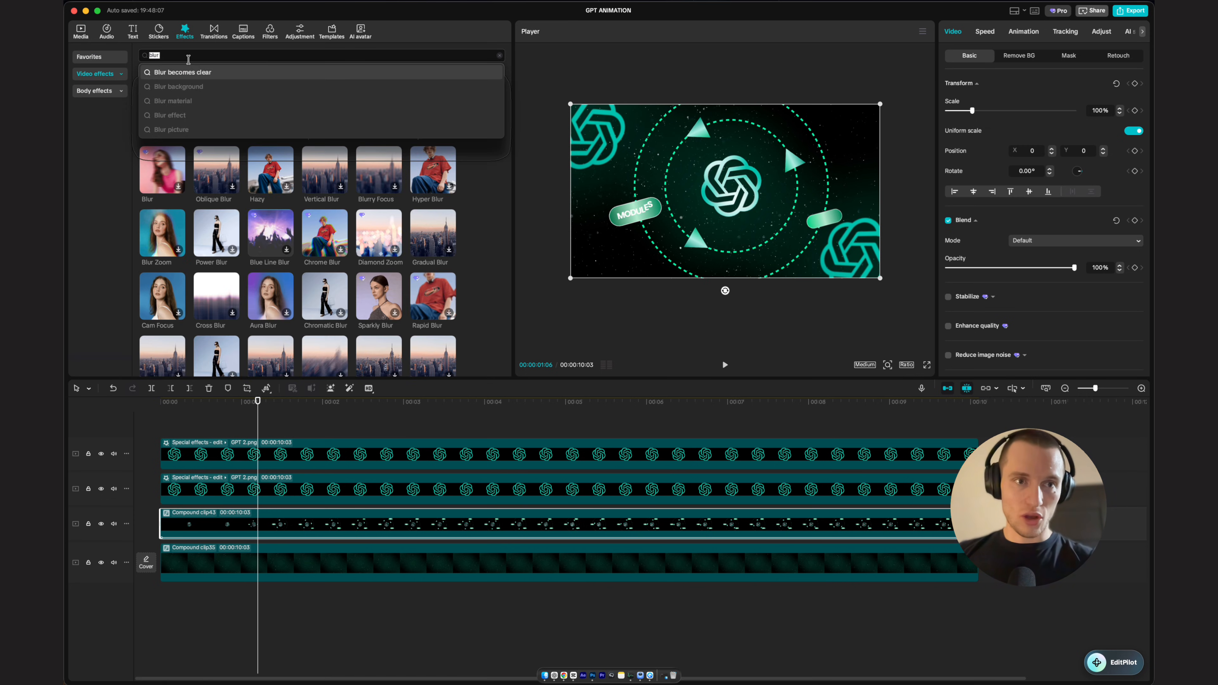
pyautogui.write('glow 2')
pyautogui.press('Return')
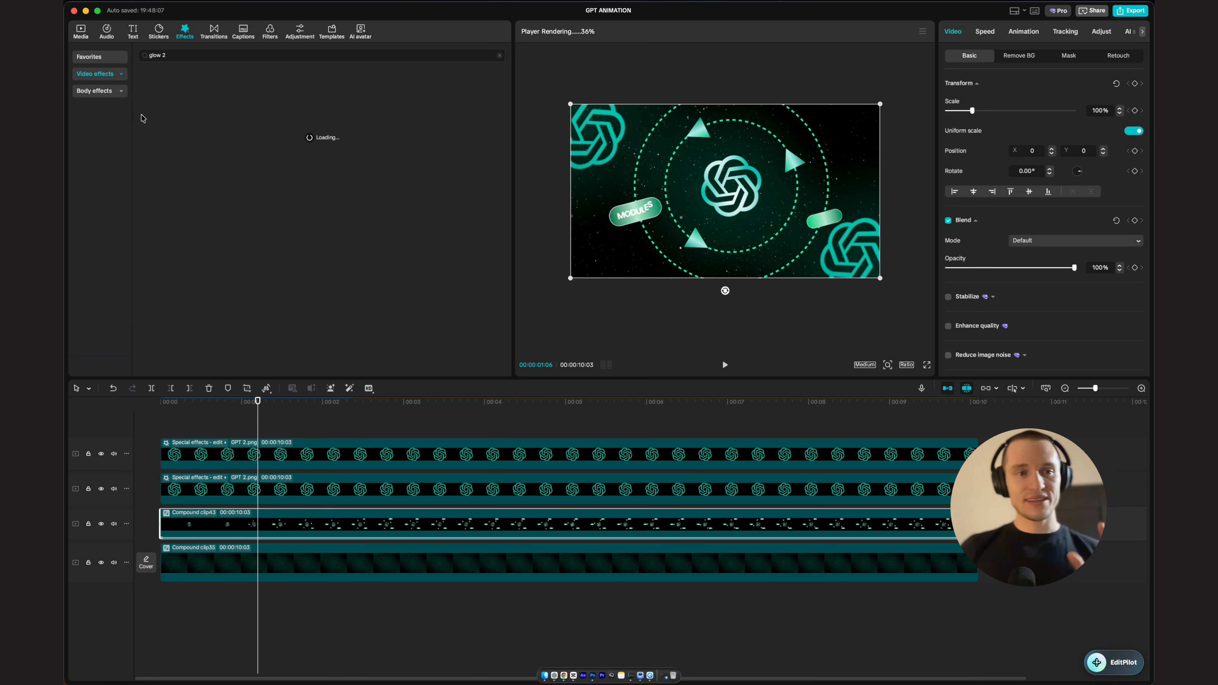
pyautogui.moveTo(168, 123)
pyautogui.moveTo(168, 122); pyautogui.dragTo(350, 523)
pyautogui.moveTo(1020, 121); pyautogui.dragTo(958, 124)
pyautogui.moveTo(1020, 147); pyautogui.dragTo(988, 147)
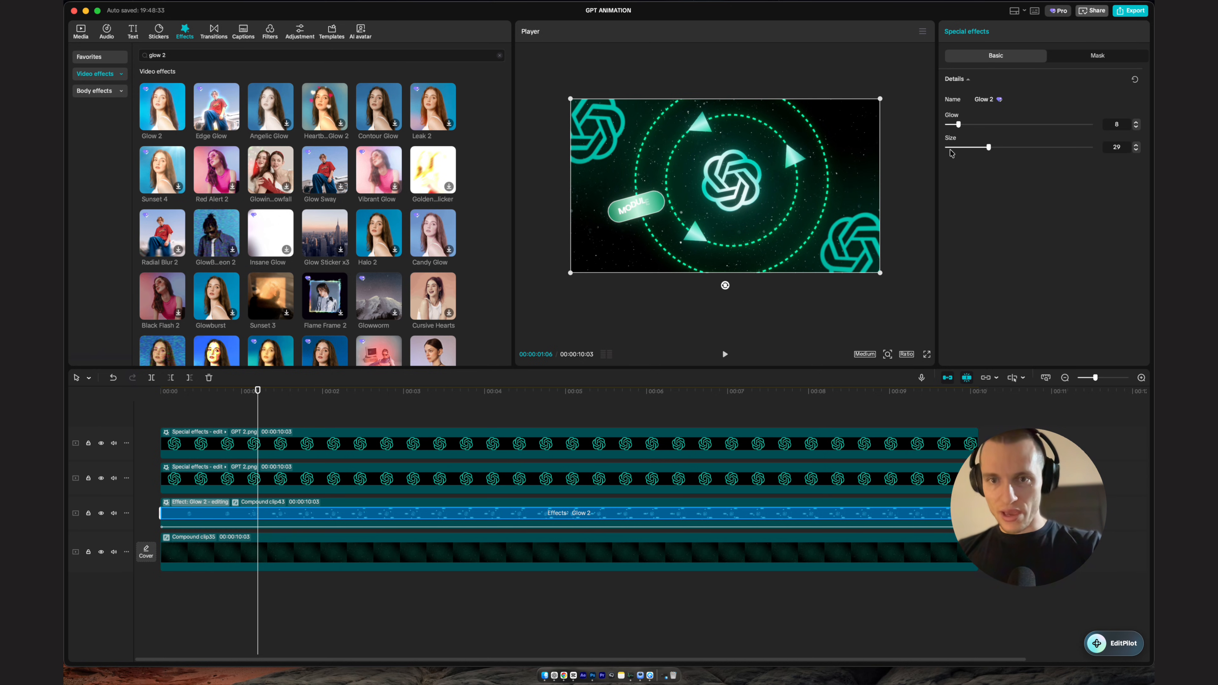
# Step: Apply the Glow 2 effect a second time to the rings-and-labels compound clip
pyautogui.moveTo(163, 110); pyautogui.dragTo(326, 504)
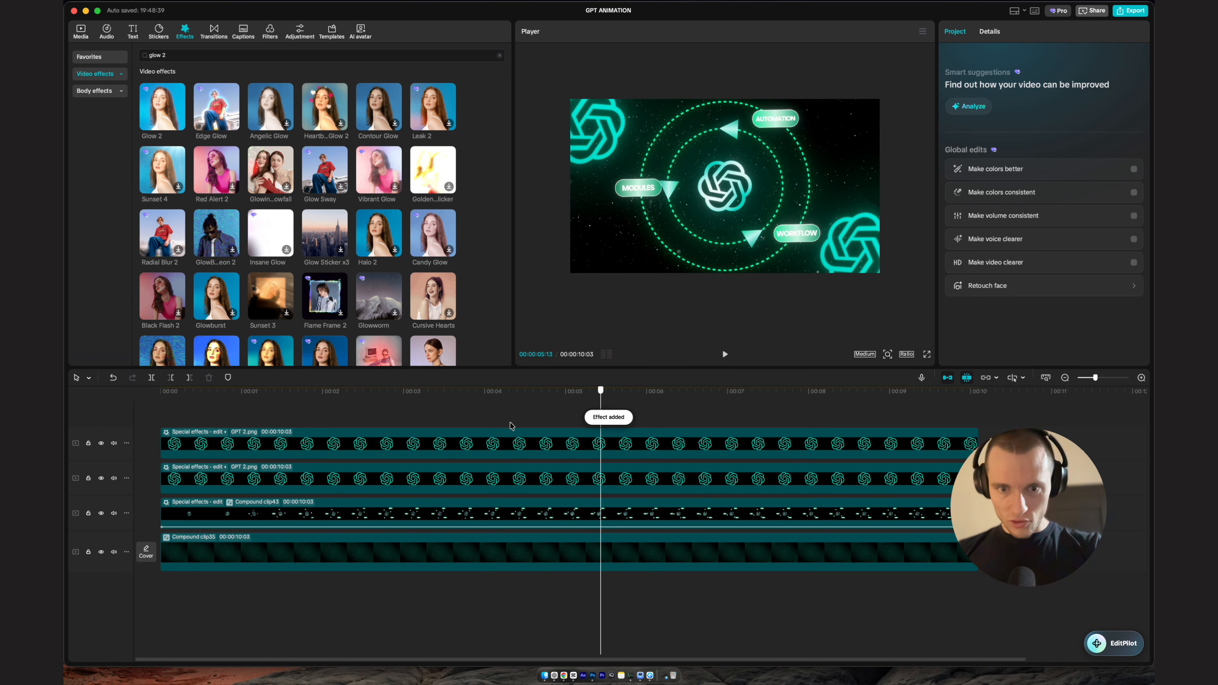
pyautogui.click(266, 434)
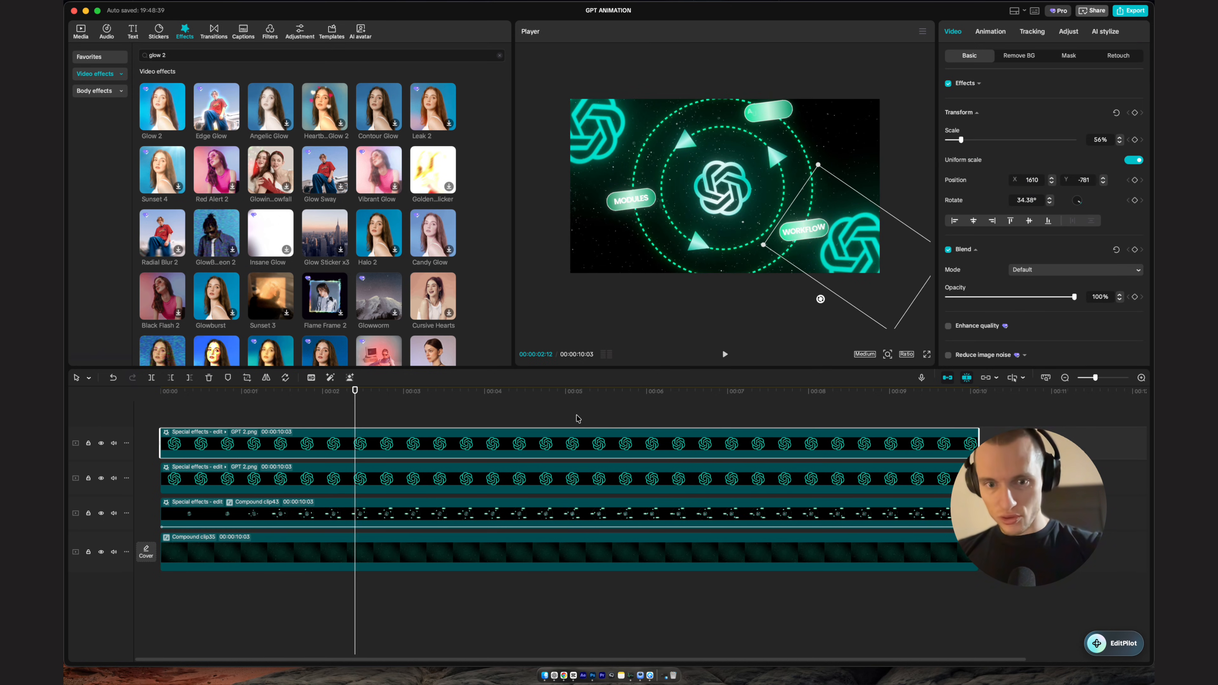
pyautogui.click(564, 414)
# Step: Turn the top logo clip into a compound clip and apply the Glow 2 effect to it
pyautogui.scroll(5, 808, 231)
pyautogui.hscroll(2, 807, 232)
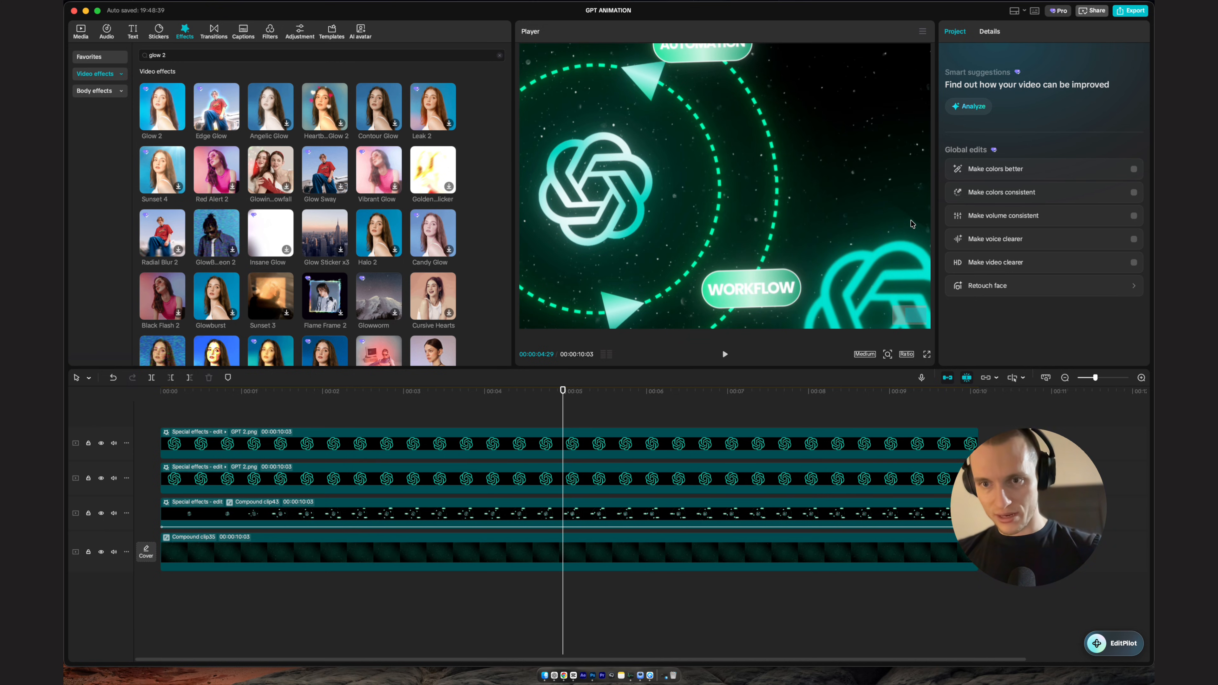
pyautogui.scroll(-5, 538, 428)
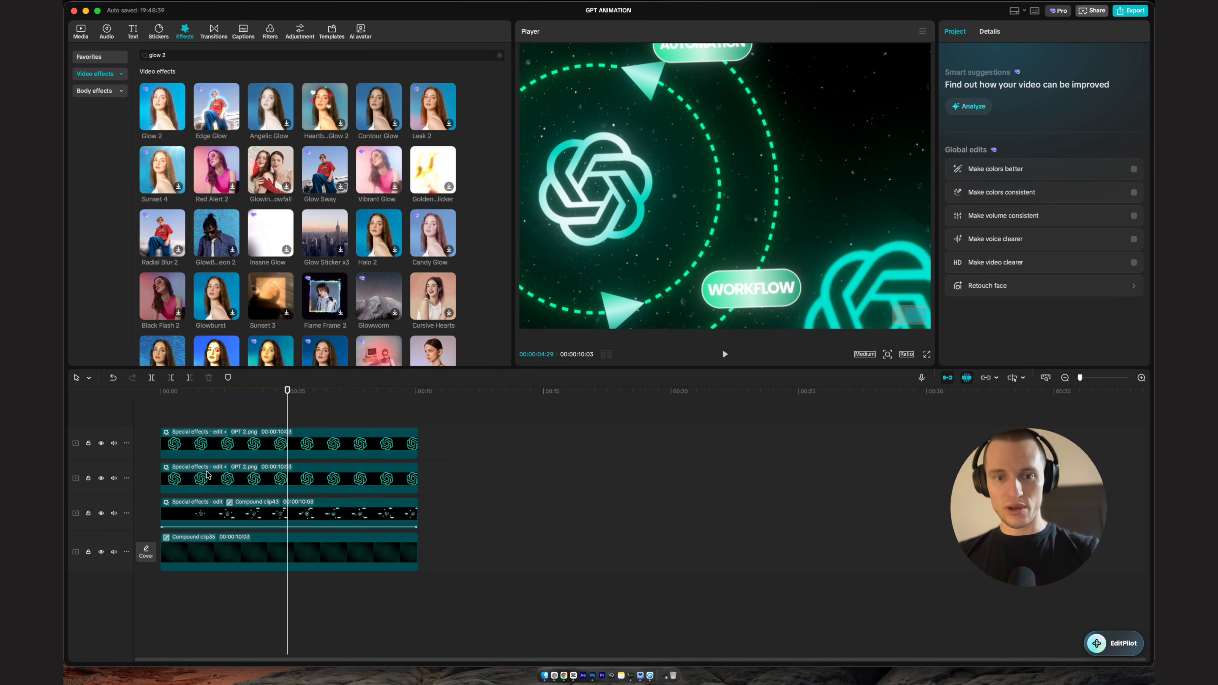
pyautogui.click(199, 432)
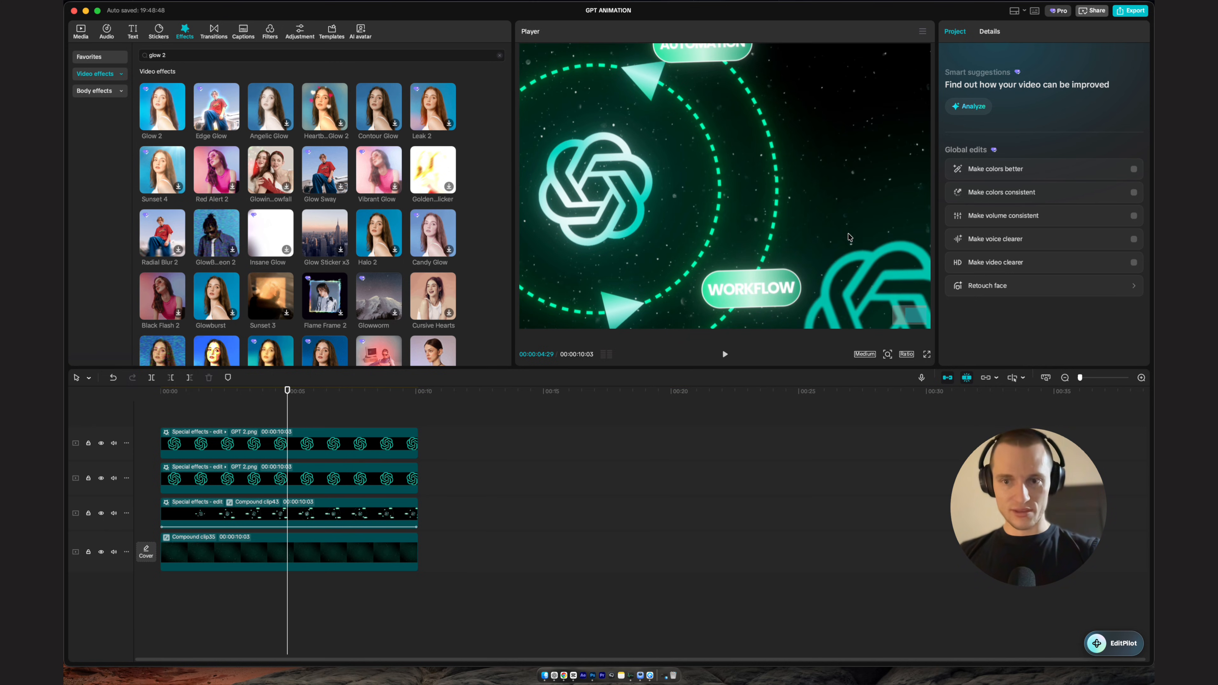
pyautogui.scroll(-5, 834, 235)
pyautogui.click(311, 448)
pyautogui.hotkey('alt', 'g')
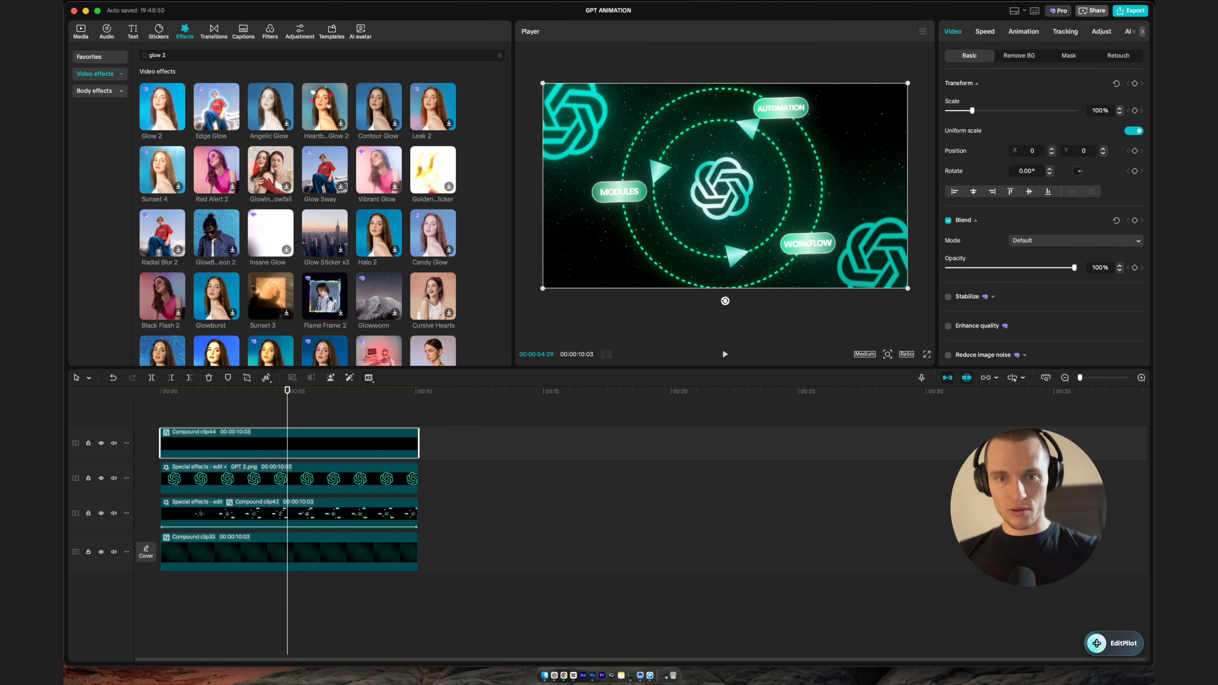
pyautogui.moveTo(162, 106); pyautogui.dragTo(321, 440)
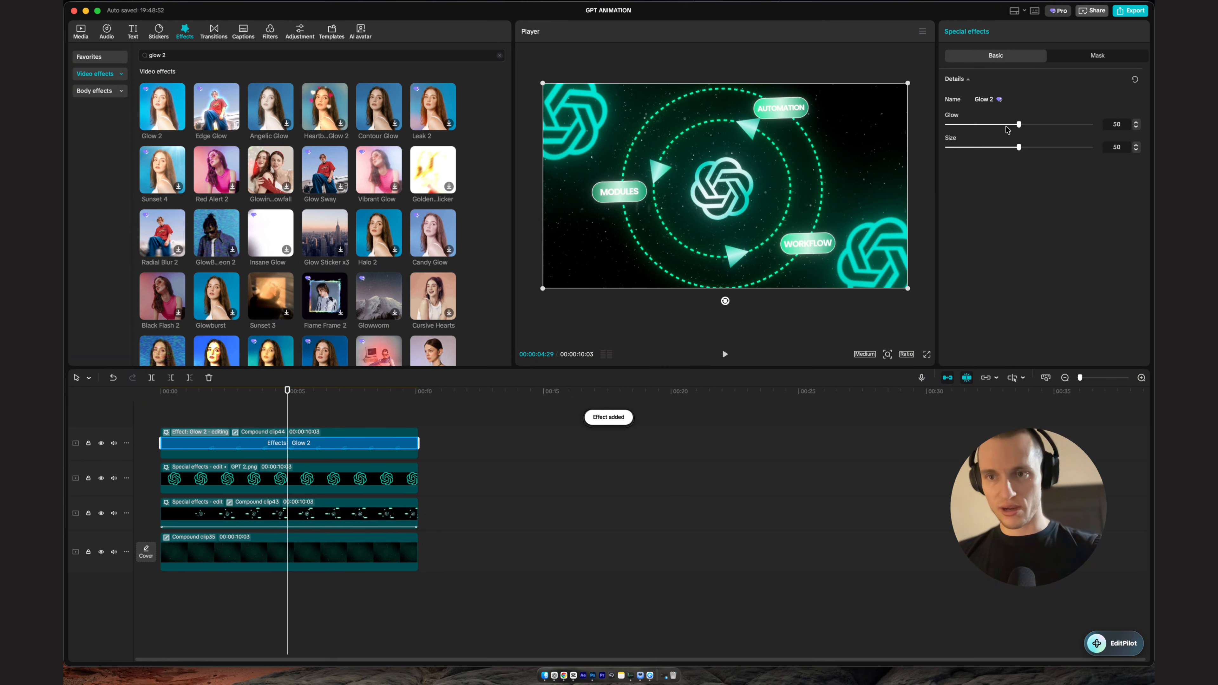
# Step: Play the animation from the start to review the glow effects
pyautogui.click(375, 404)
pyautogui.press('Home')
pyautogui.press('space')
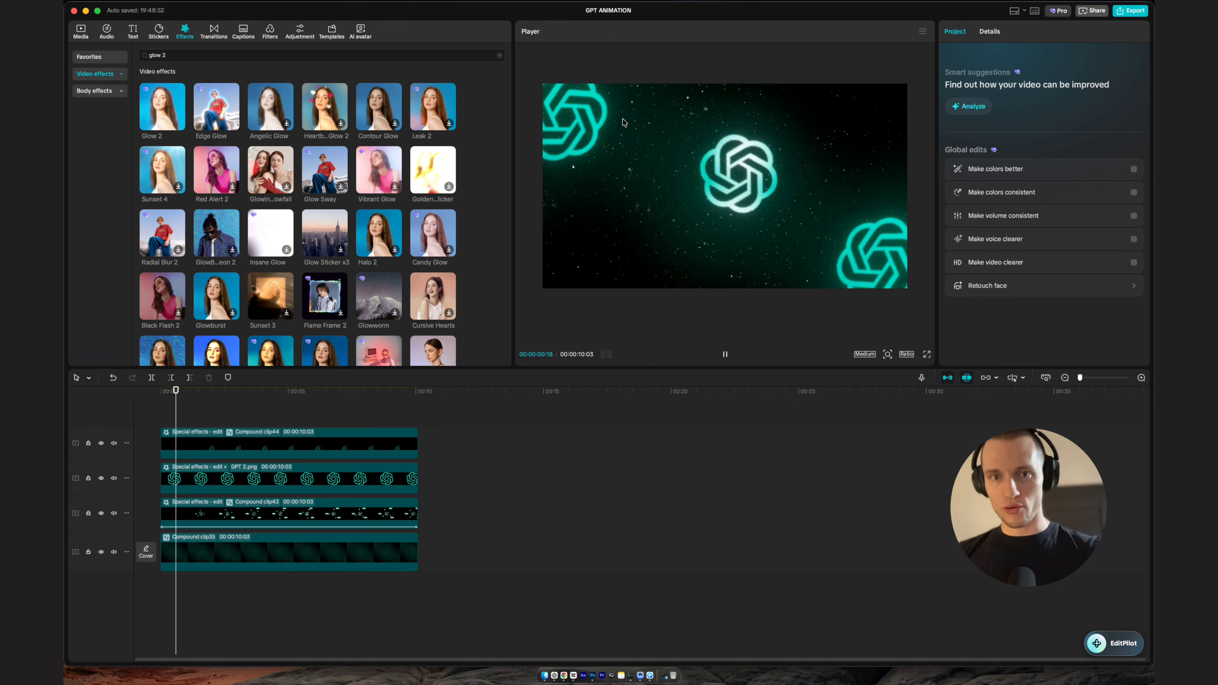
pyautogui.press('space')
pyautogui.moveTo(215, 391); pyautogui.dragTo(66, 423)
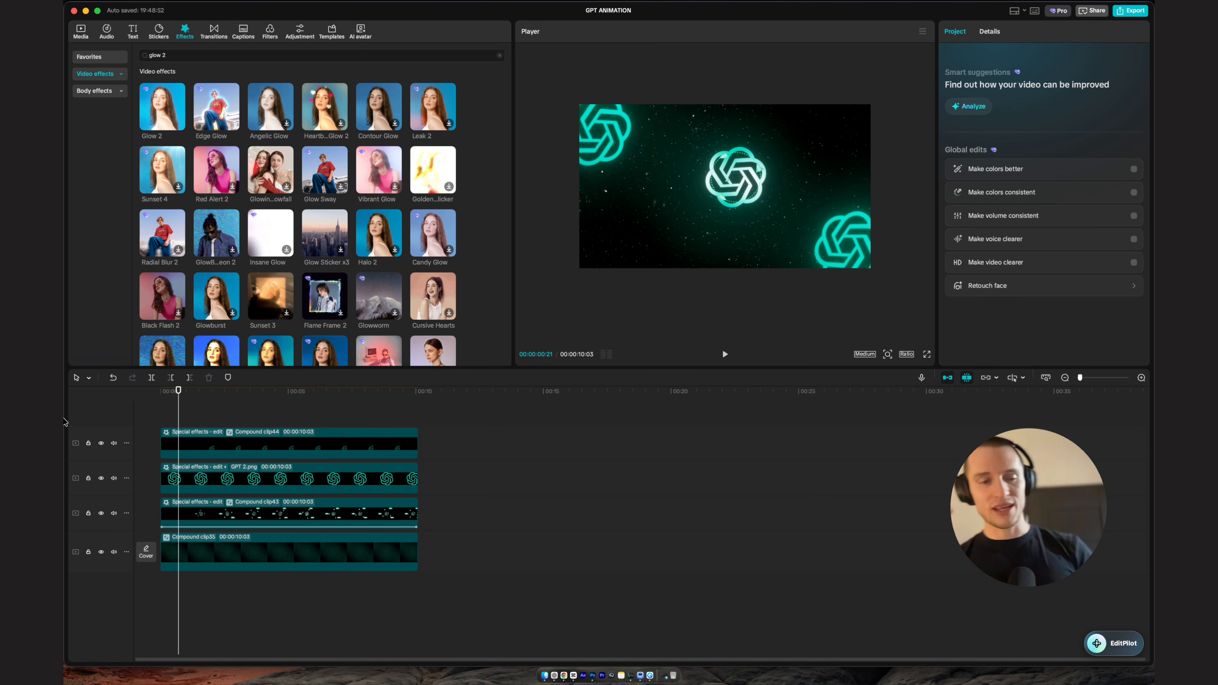
pyautogui.press('Home')
pyautogui.press('space')
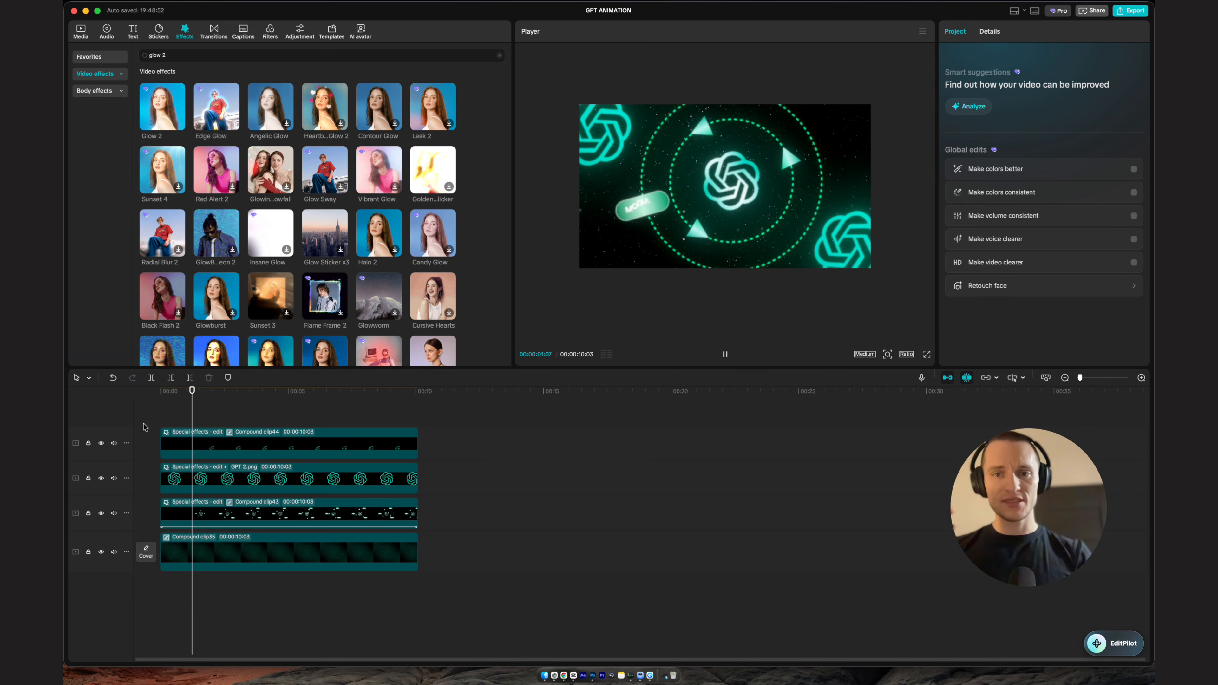
pyautogui.press('space')
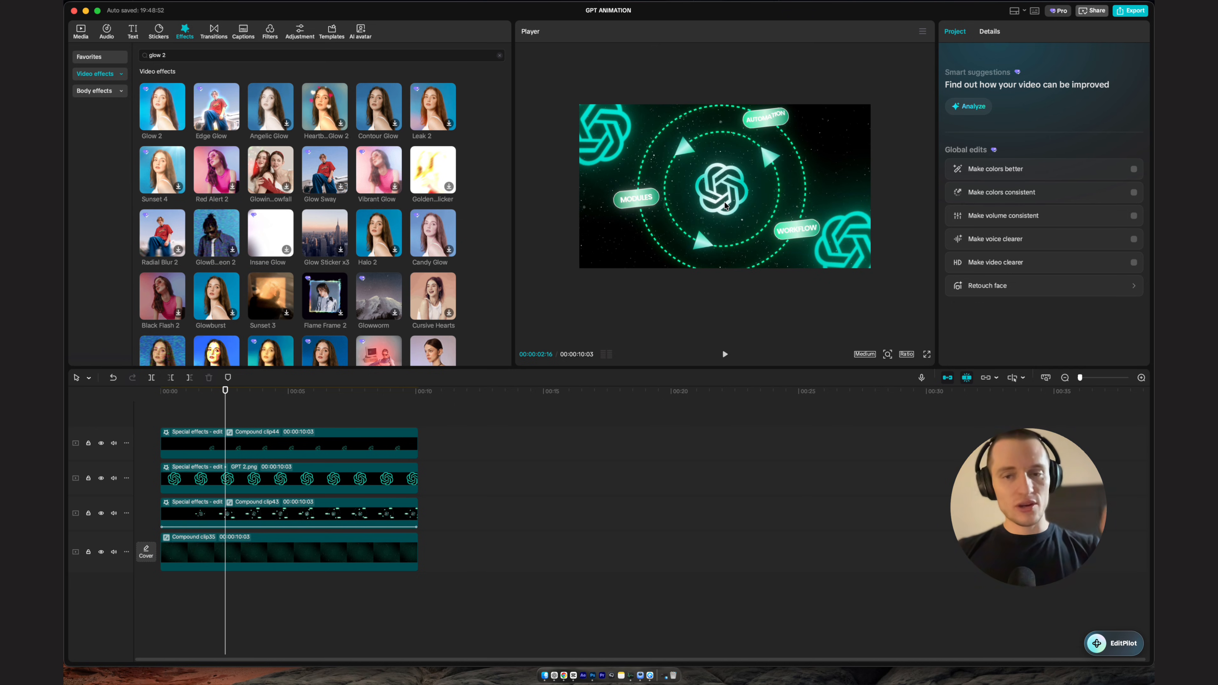
pyautogui.press('space')
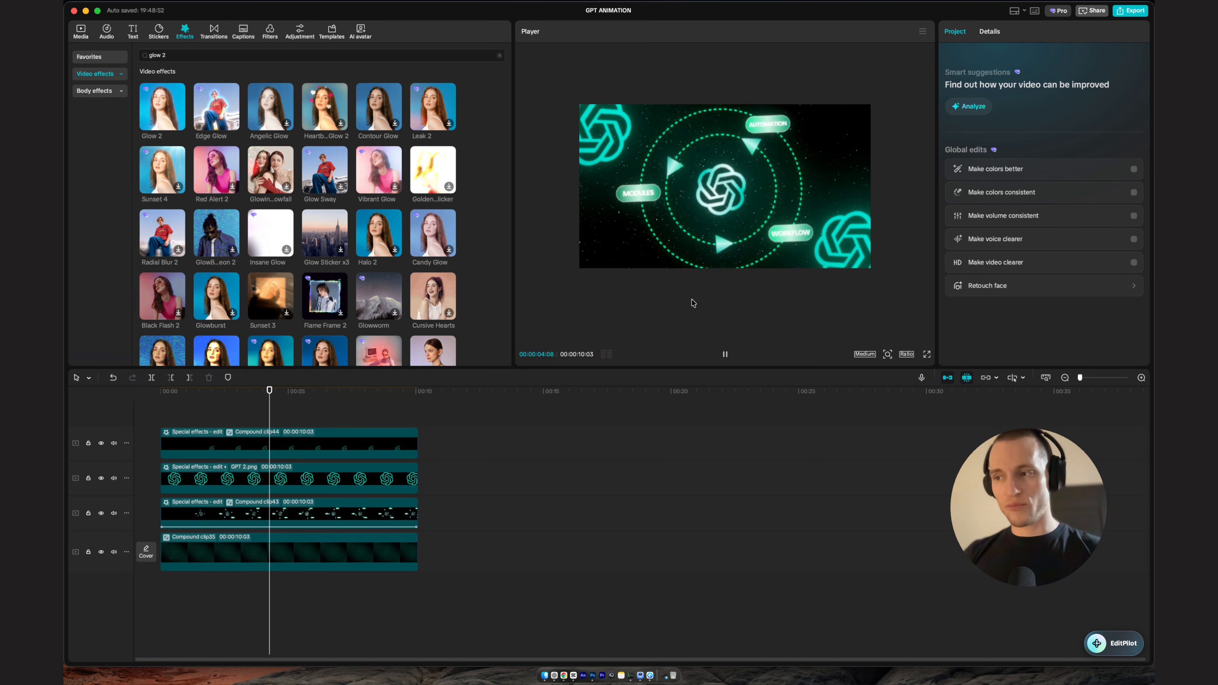
pyautogui.press('space')
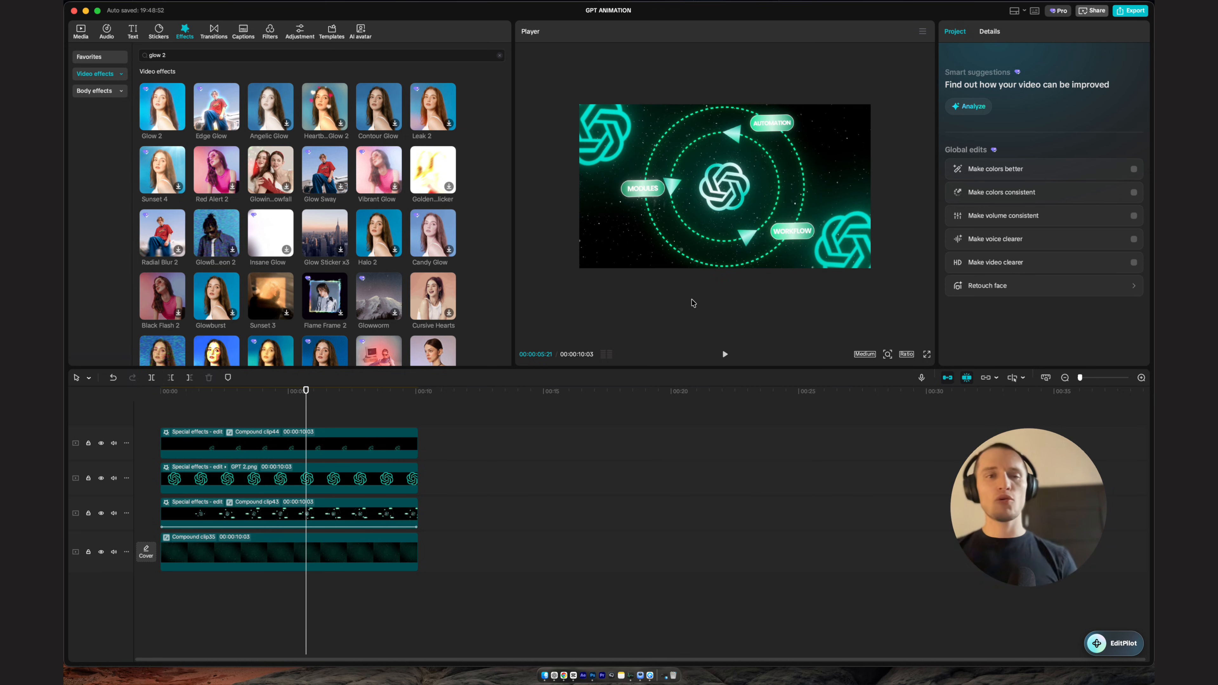